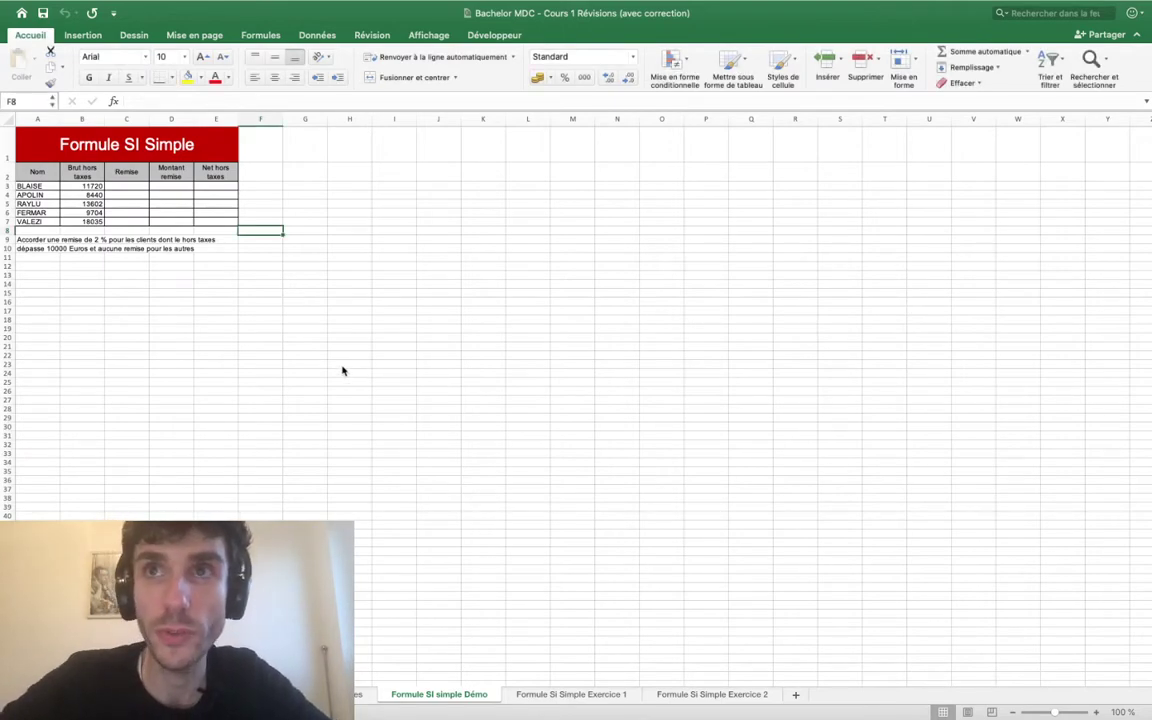
- Enter the label 'Condition initiale' in cell H3 beside the discount table
scroll(342, 371, "up", 5)
scroll(342, 371, "up", 2)
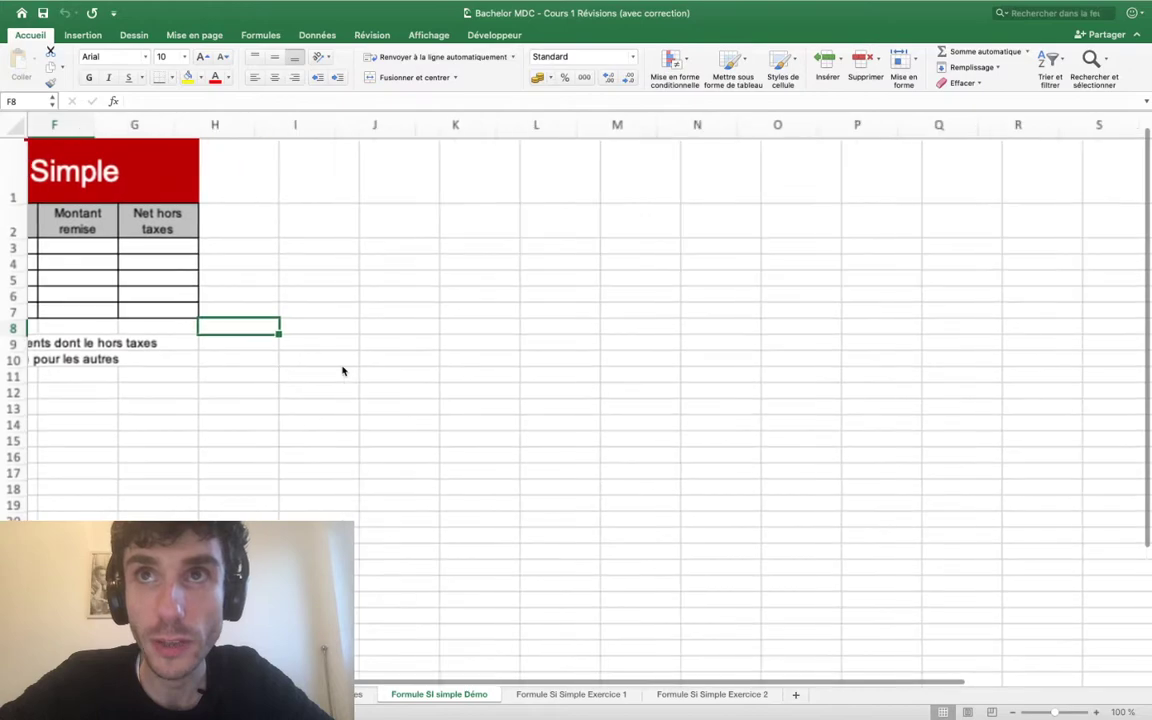
scroll(342, 371, "up", 2)
scroll(342, 371, "up", 2)
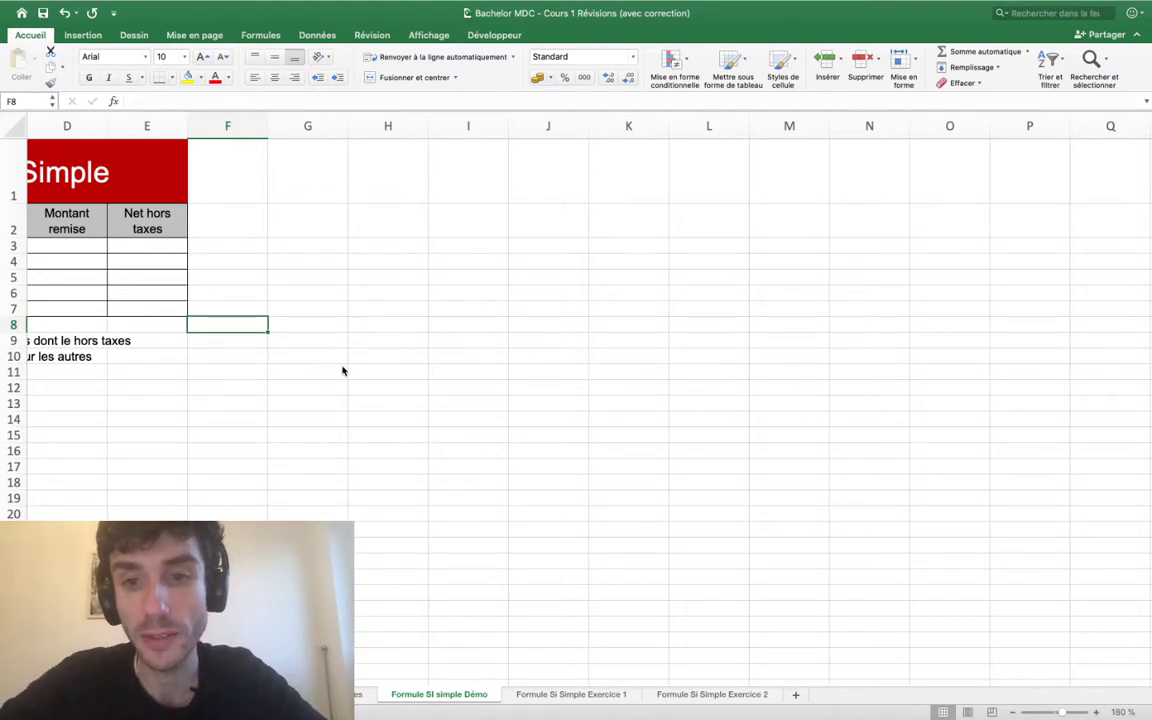
key("Up")
key("Up")
key("Up")
key("Right")
key("Up")
key("Right")
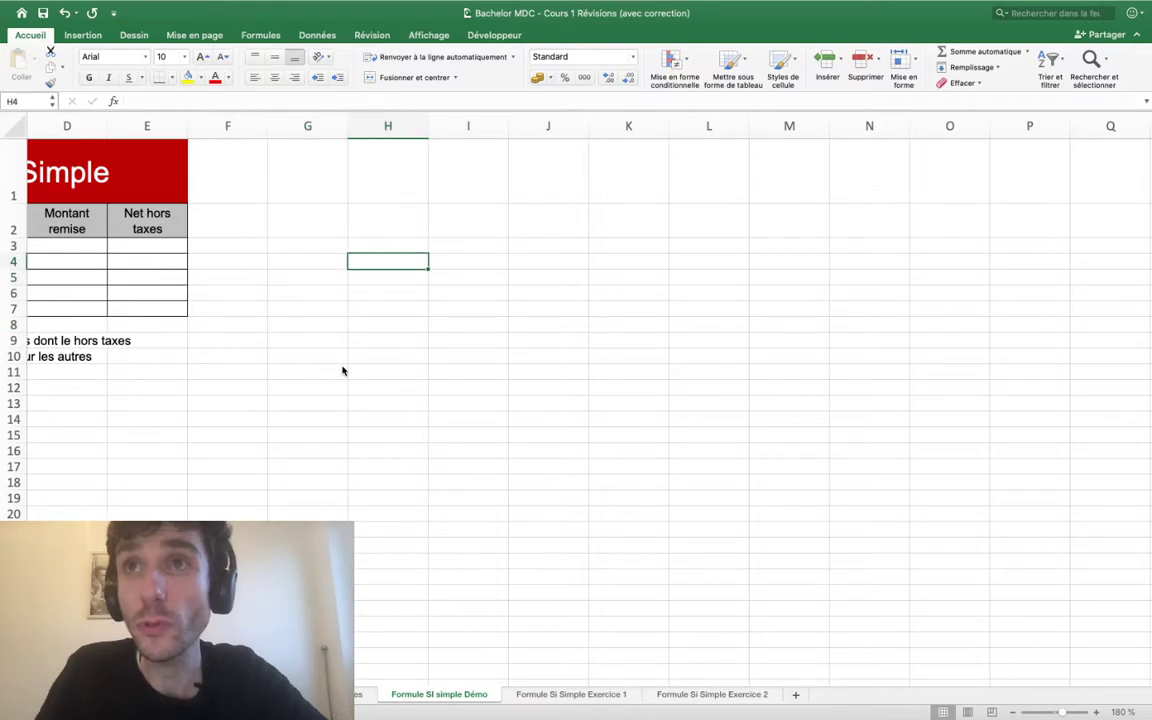
key("Up")
key("Left")
key("Right")
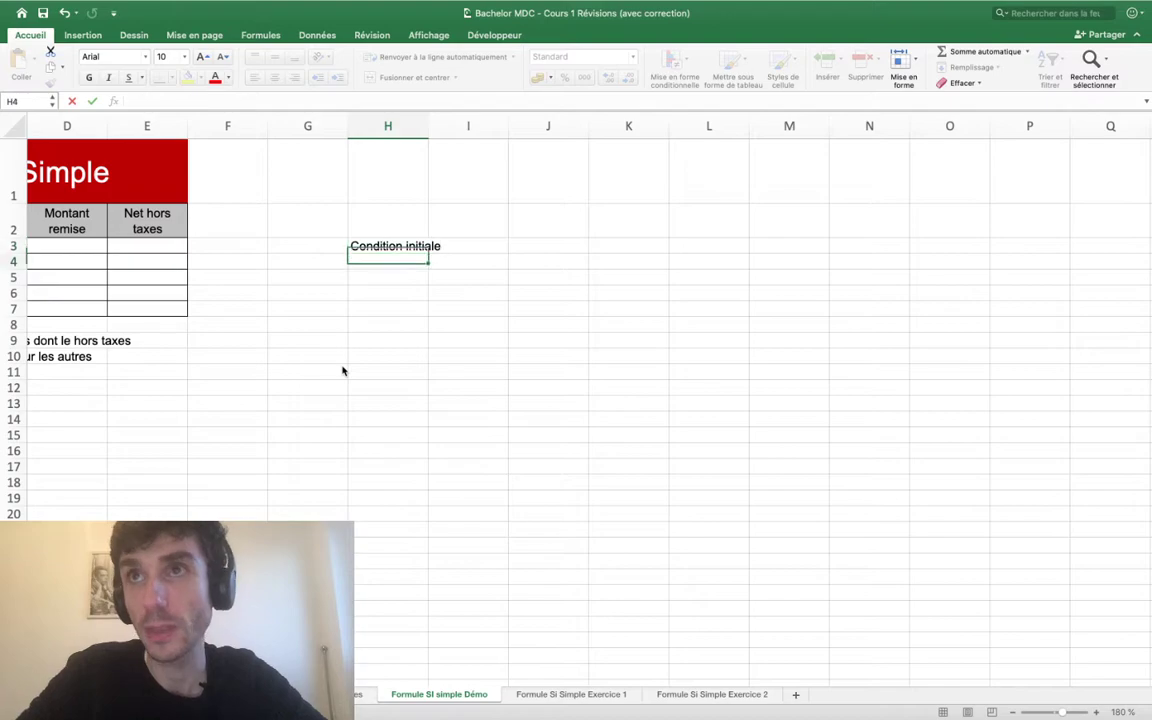
key("Return")
- Widen column H to fit the label, make column I much wider, and select I3
left_click_drag(418, 141, 488, 141)
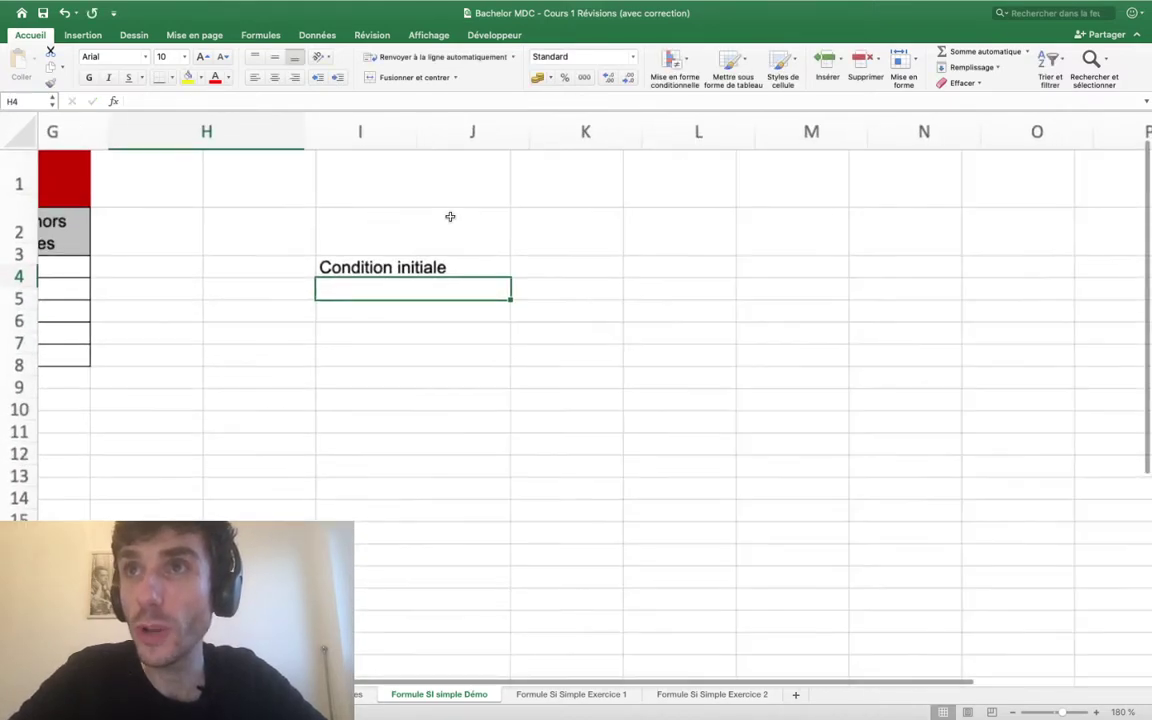
scroll(450, 216, "up", 5)
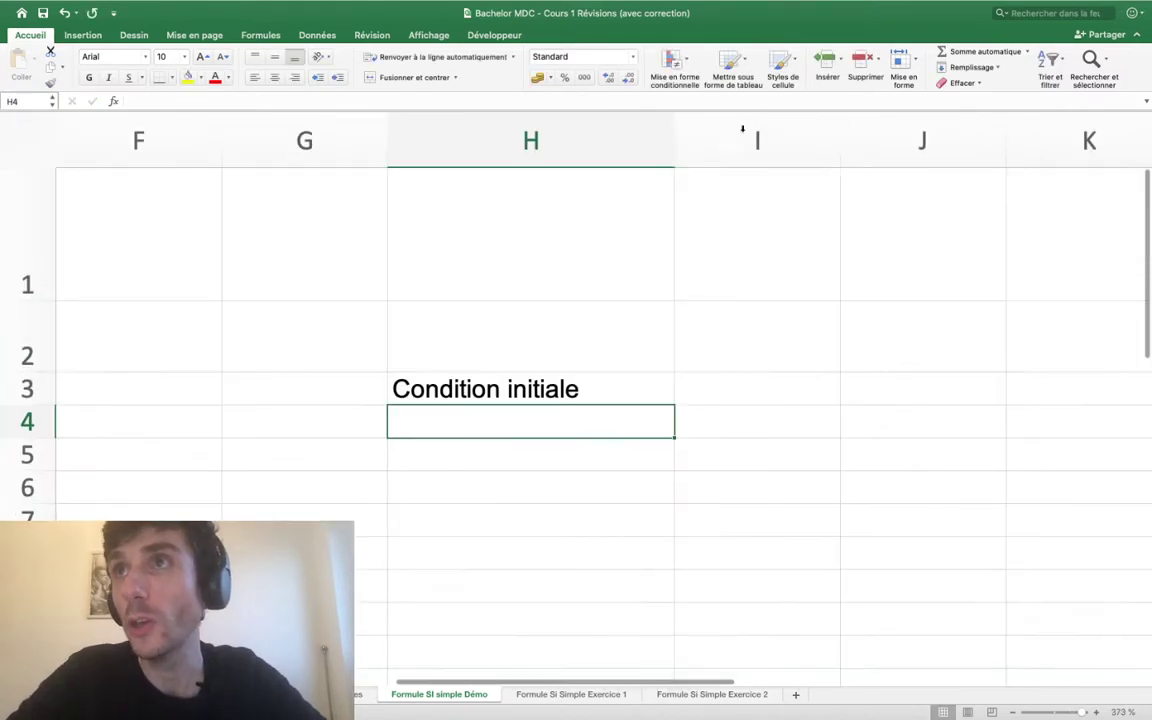
scroll(820, 200, "right", 1)
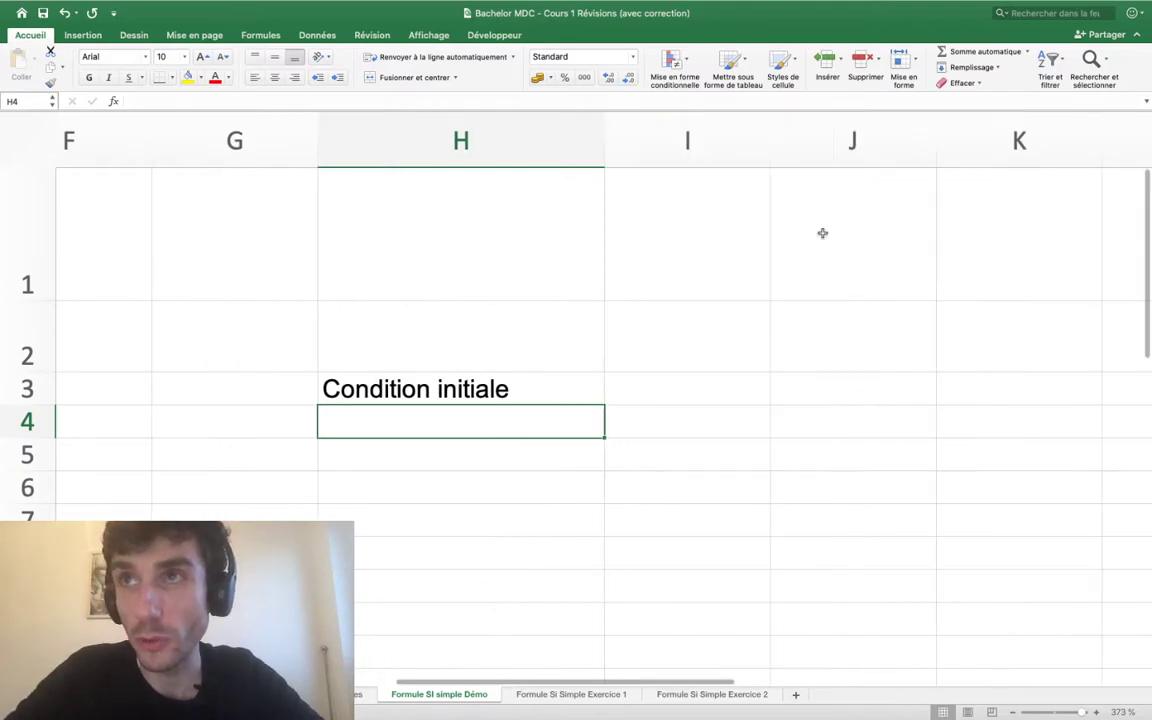
scroll(760, 225, "right", 3)
left_click_drag(606, 157, 979, 157)
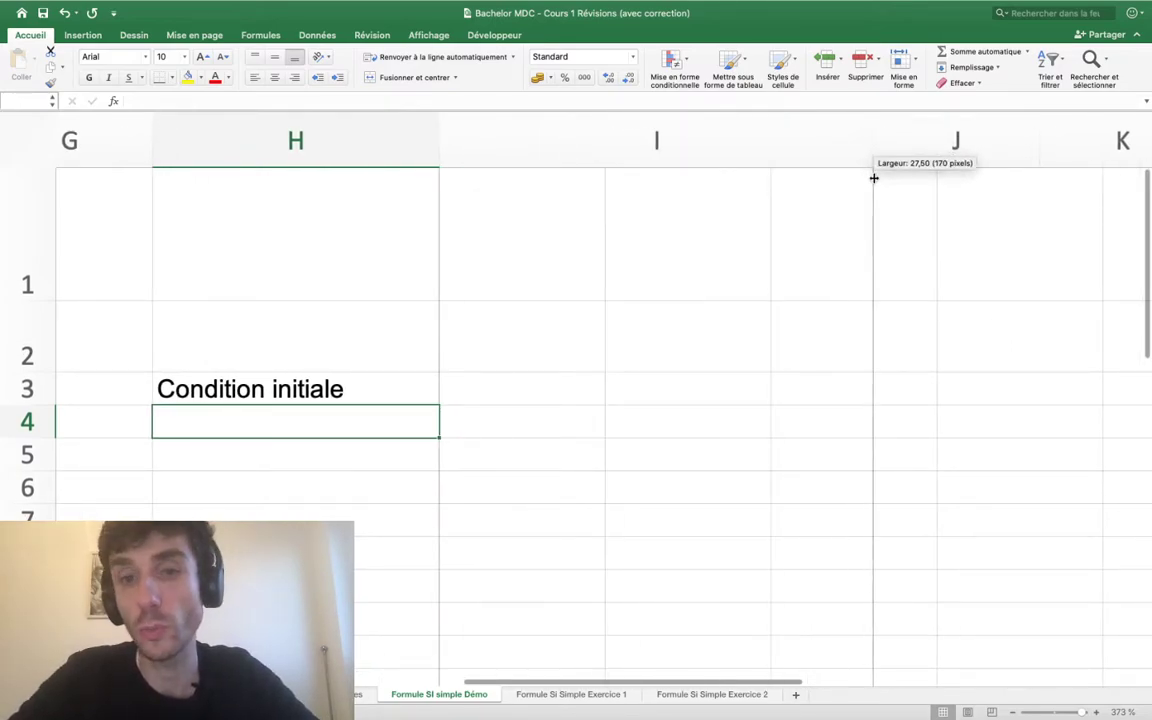
left_click(514, 410)
left_click(649, 390)
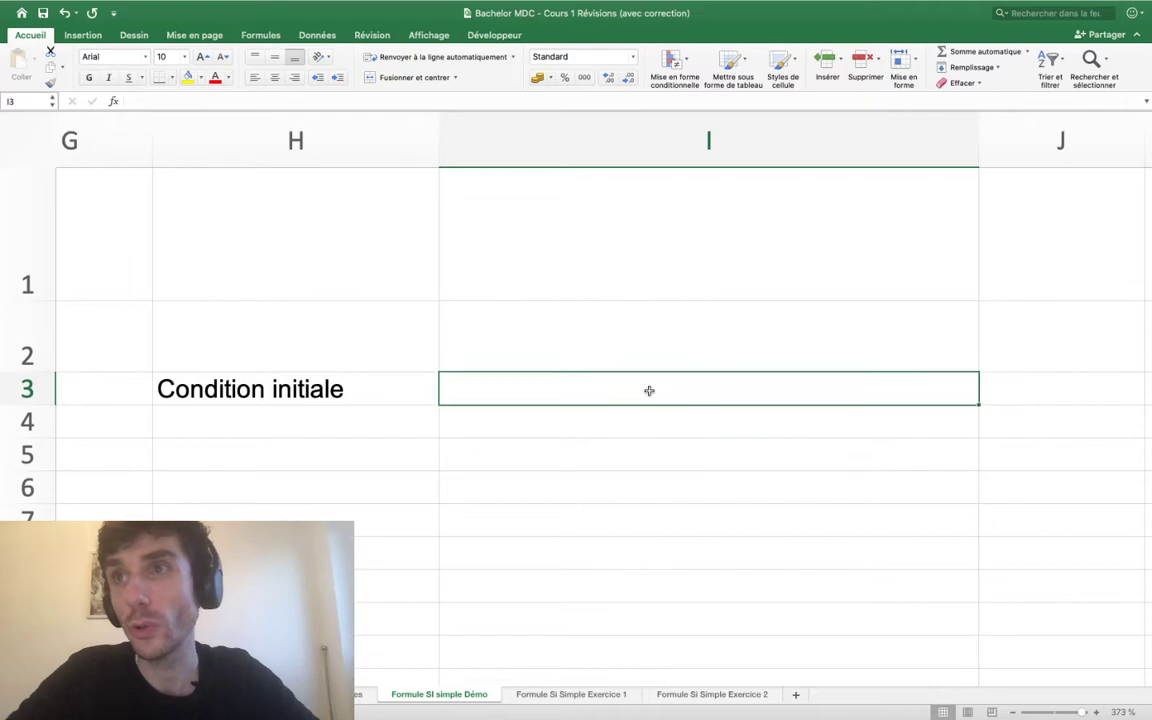
- Enter 'Si il fait beau' in I3 and fill the Condition initiale cell H3 yellow
type("Si ")
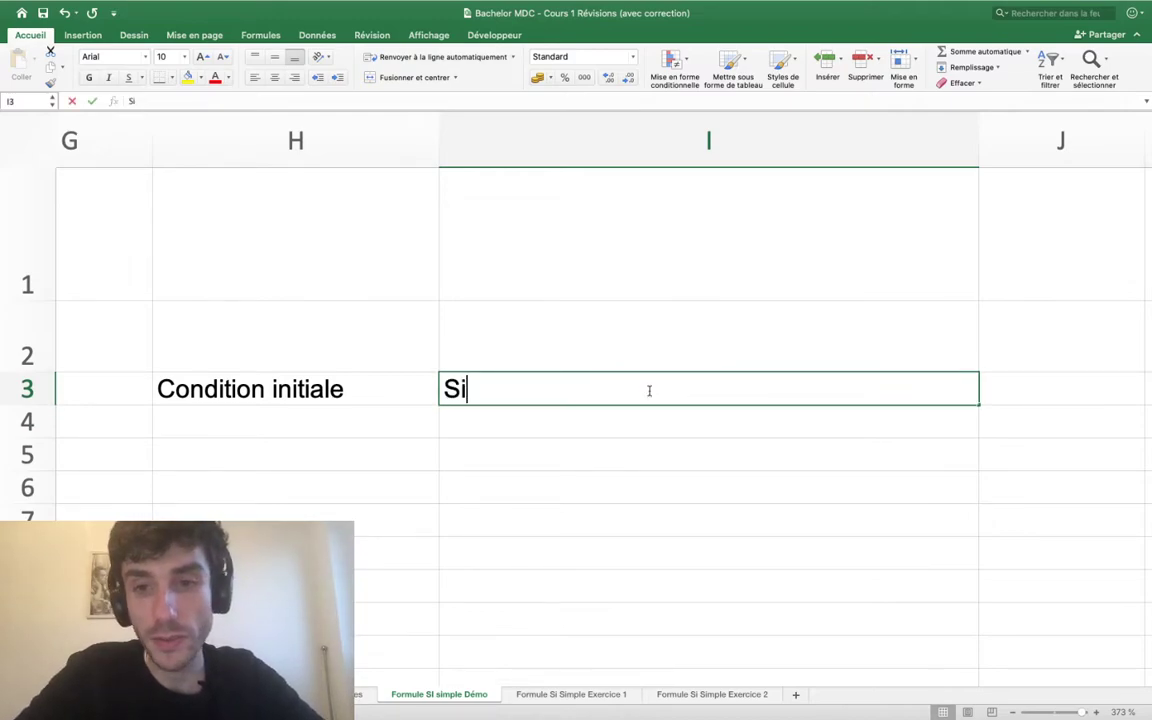
type("il")
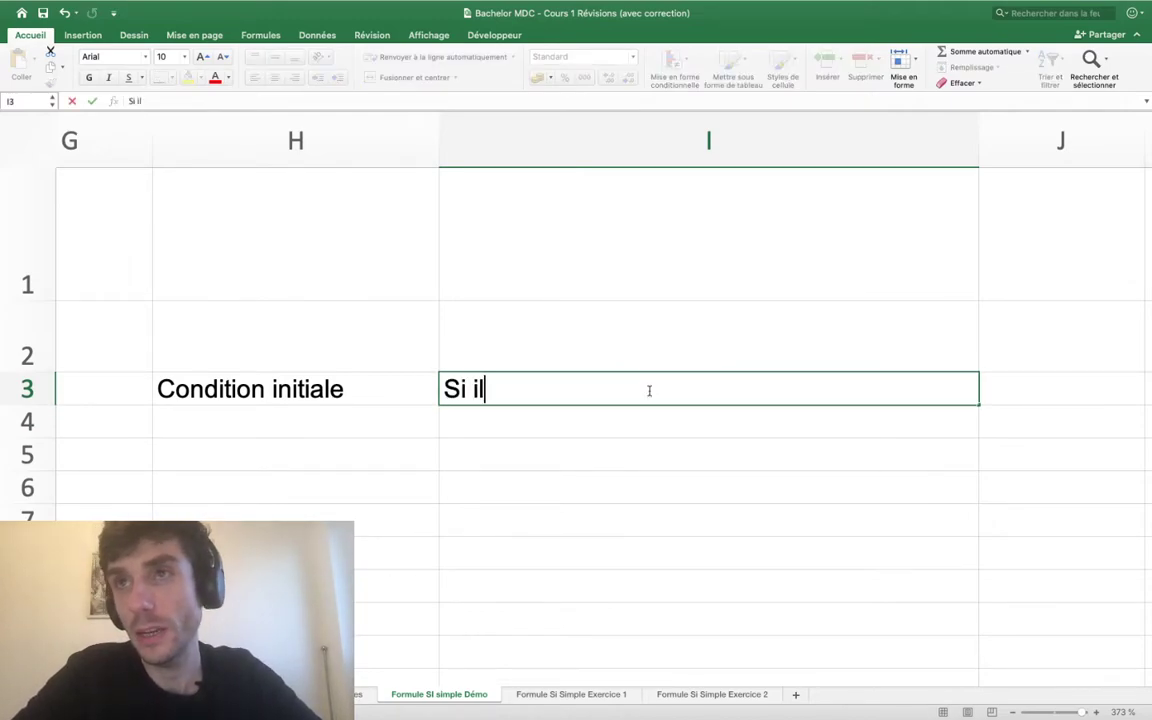
type(" fait beau")
key("Return")
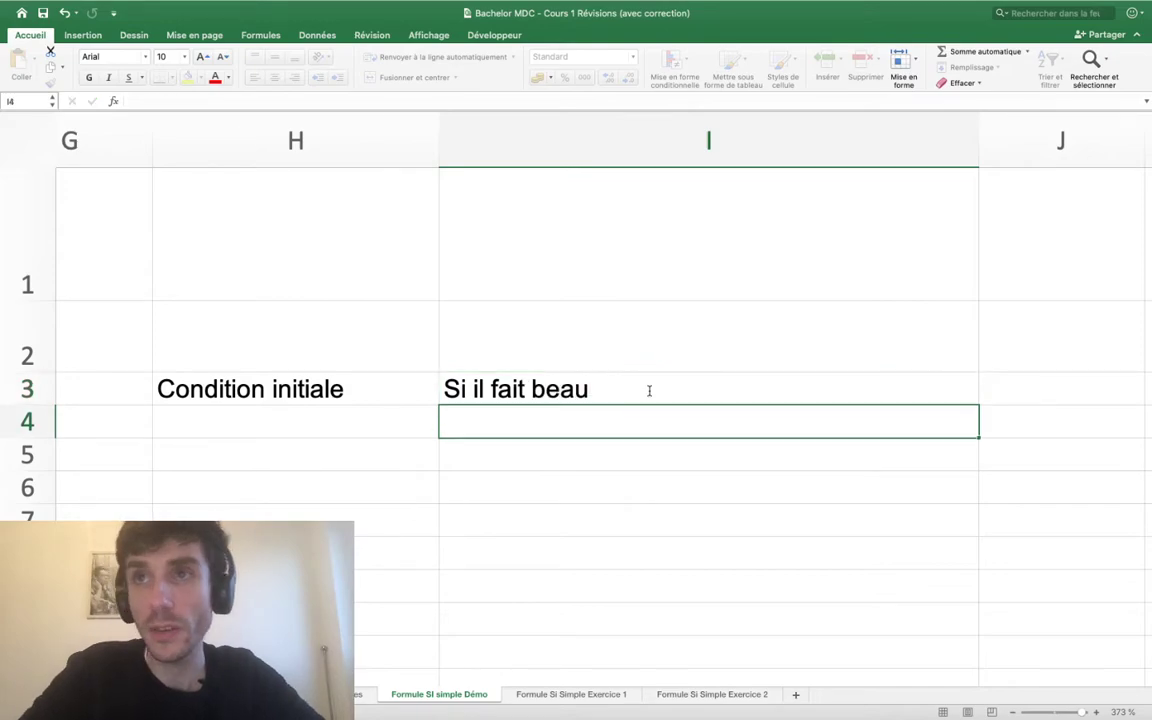
scroll(666, 373, "left", 1)
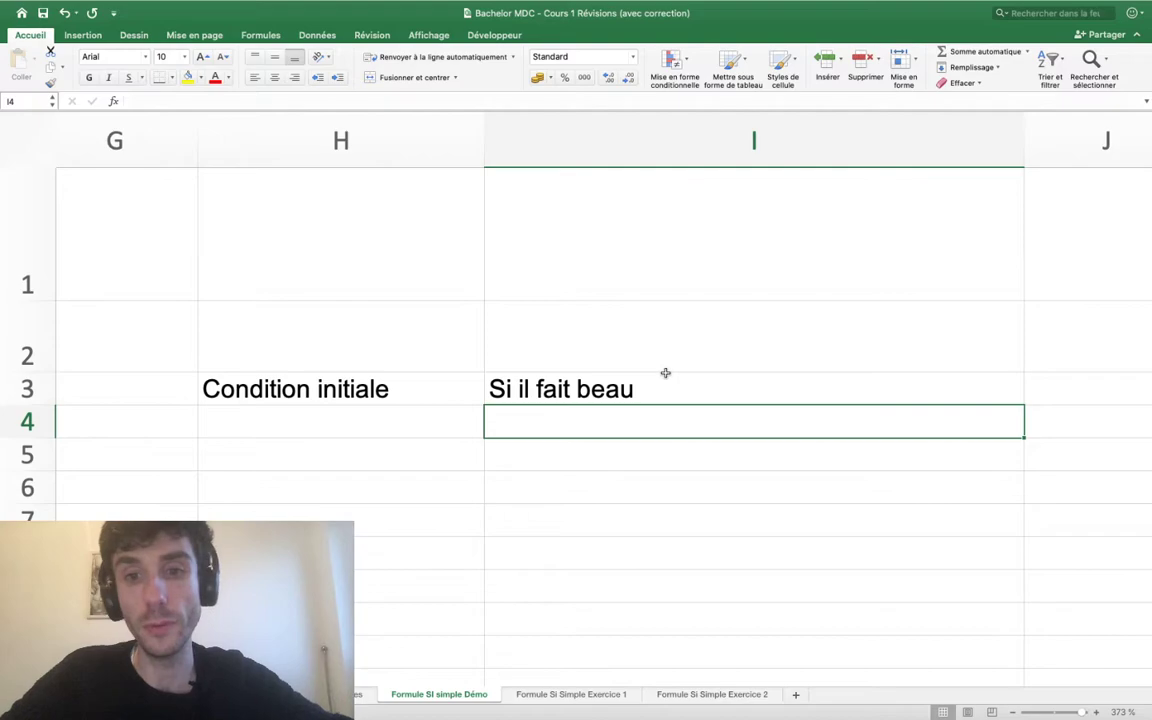
left_click(385, 420)
left_click(372, 393)
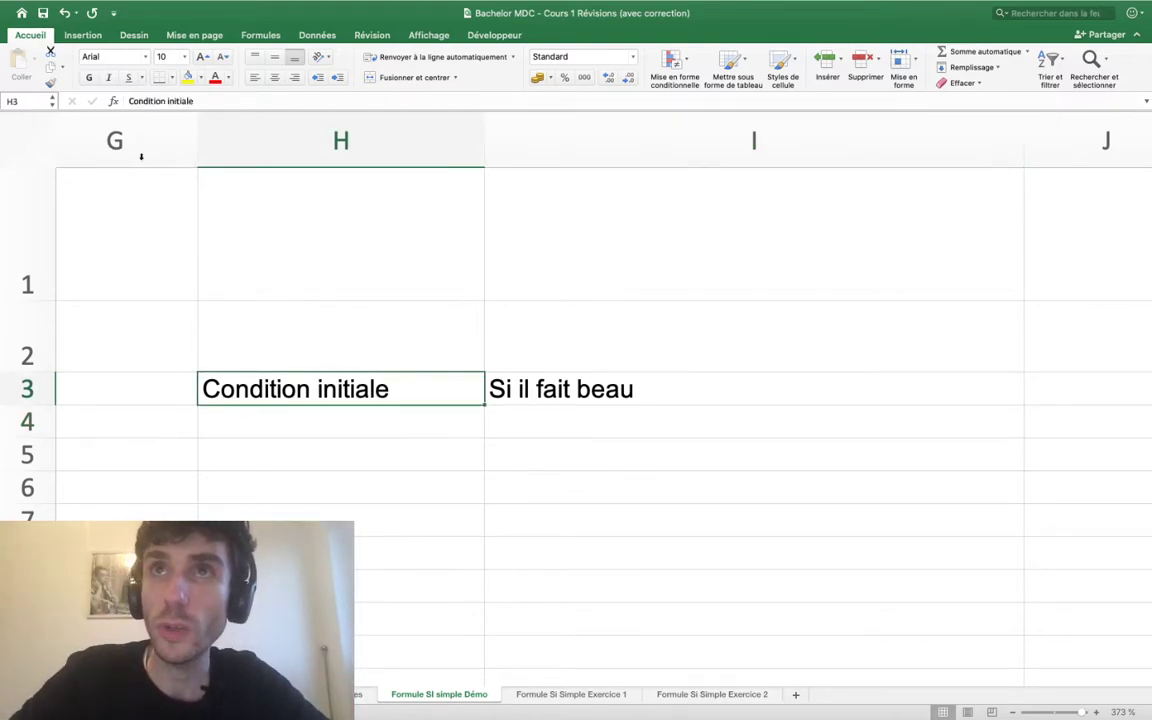
left_click(188, 77)
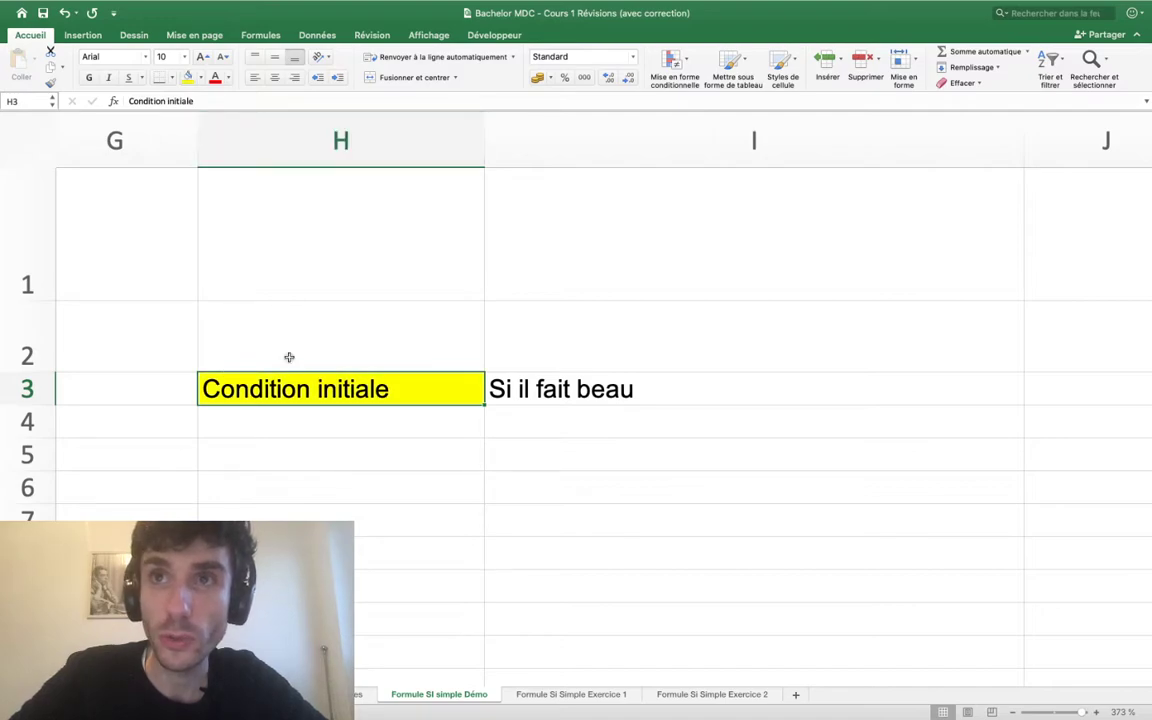
- Label H4 'Conséquence' and give it a light-blue fill
left_click(281, 432)
type("C")
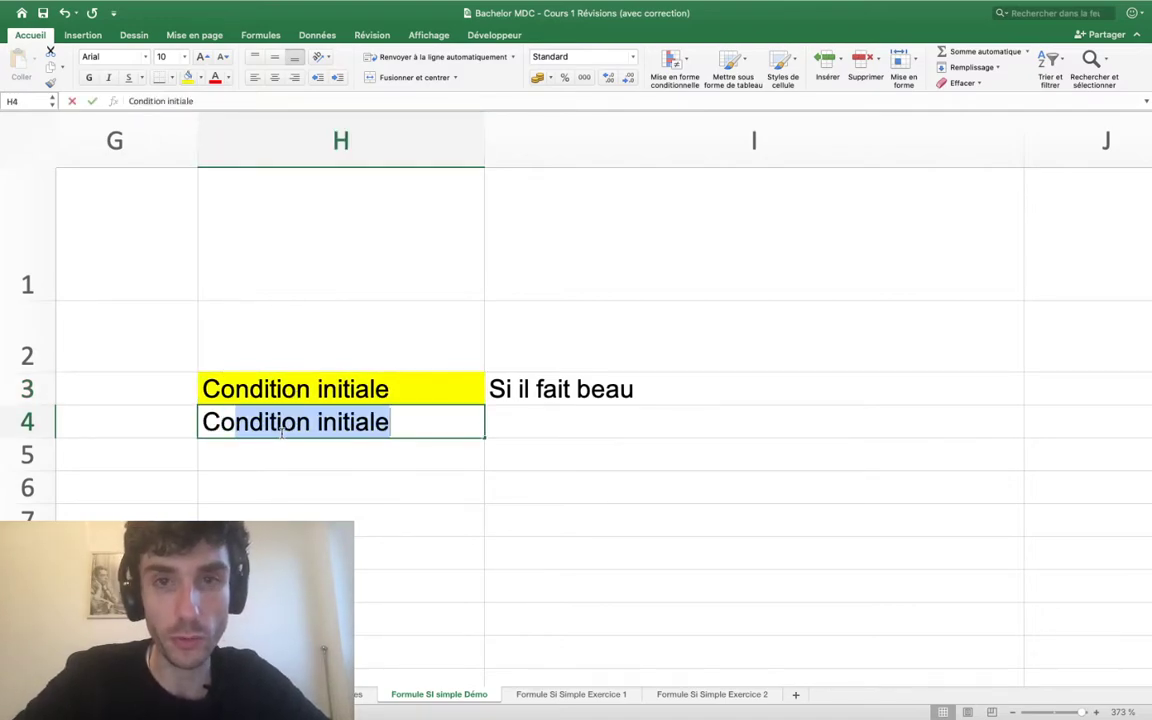
type("ons")
key("BackSpace")
type("nséque")
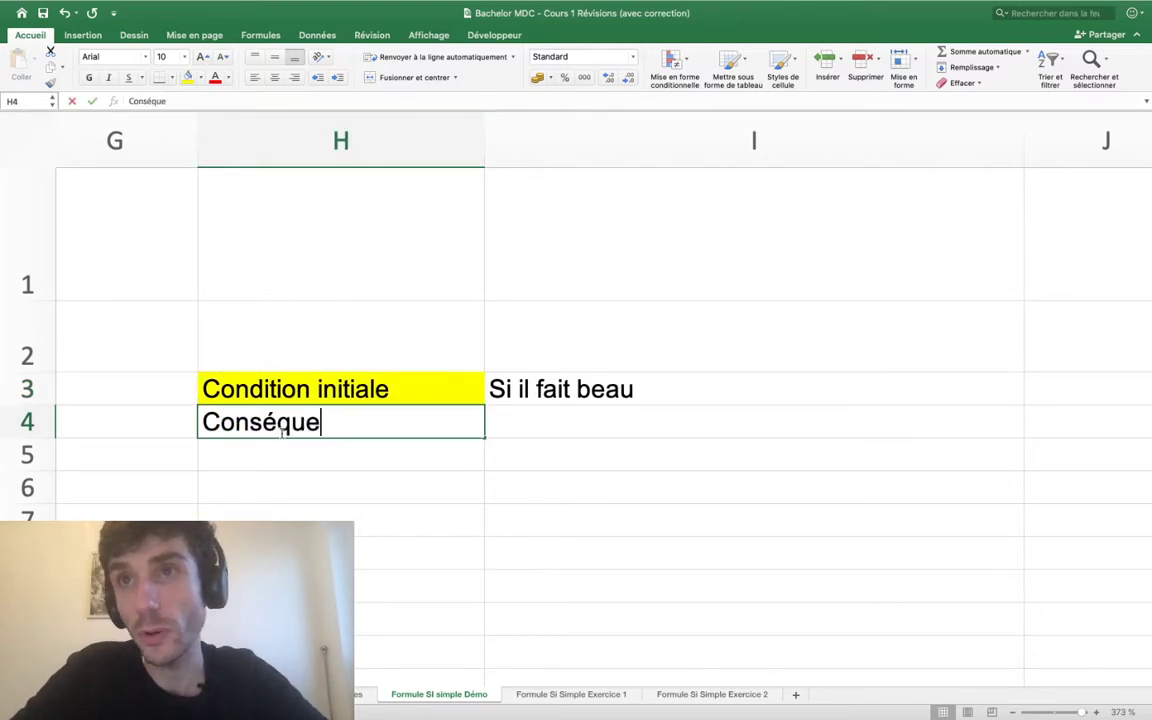
type("nce")
key("Return")
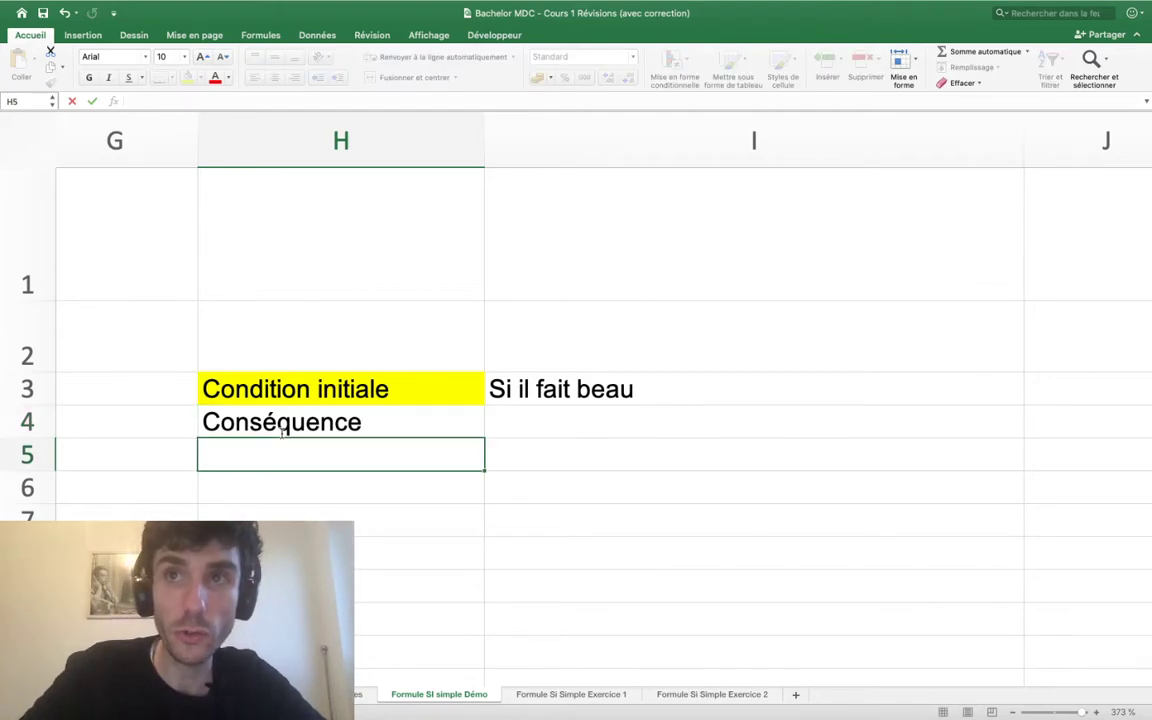
left_click(283, 430)
left_click(196, 77)
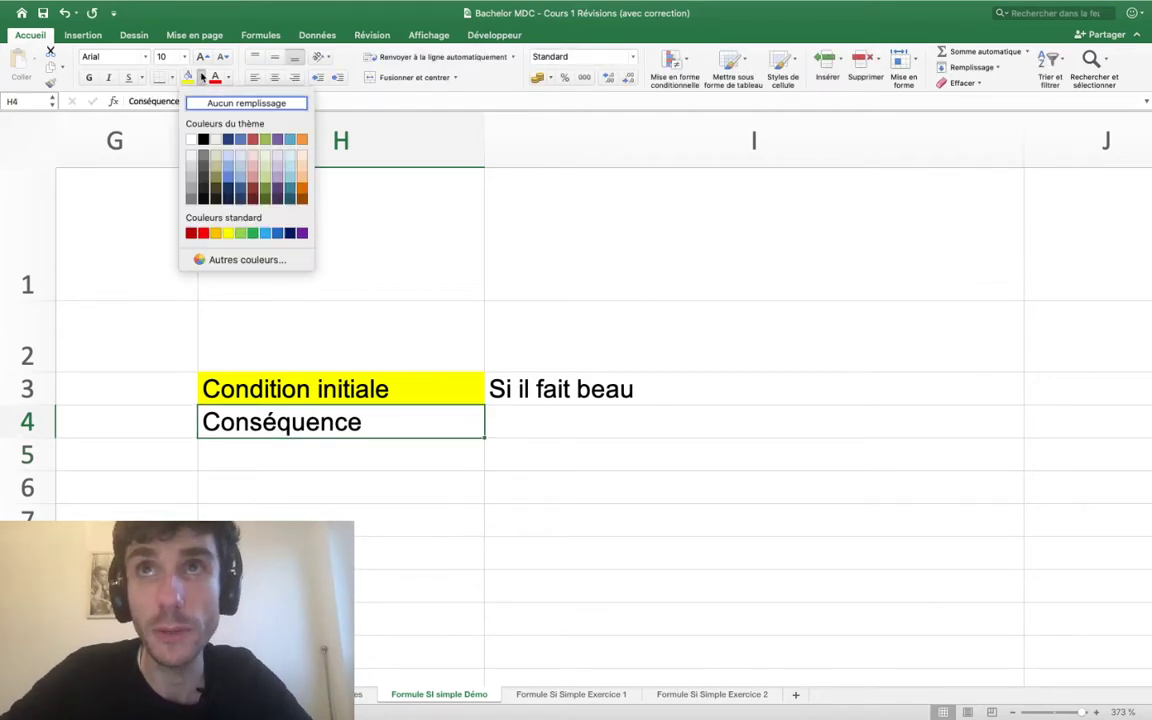
left_click(264, 146)
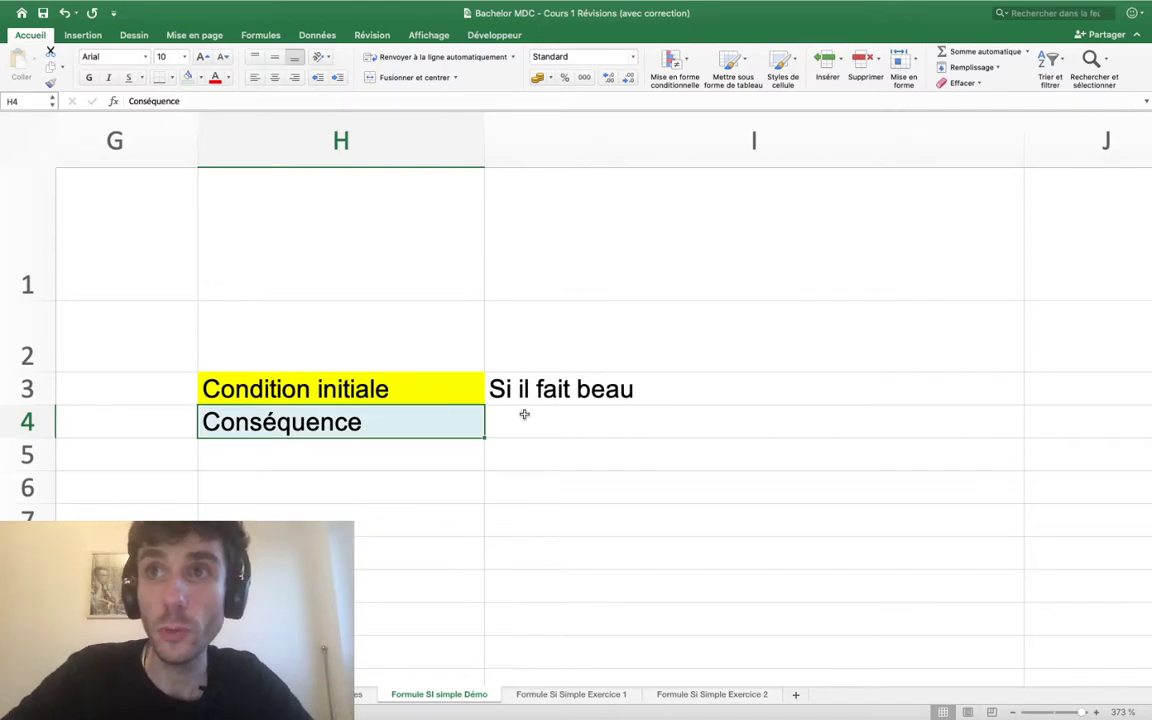
- Enter 'Je vais jouer dehors' in cell I4
left_click(524, 414)
type("Je vais jouer")
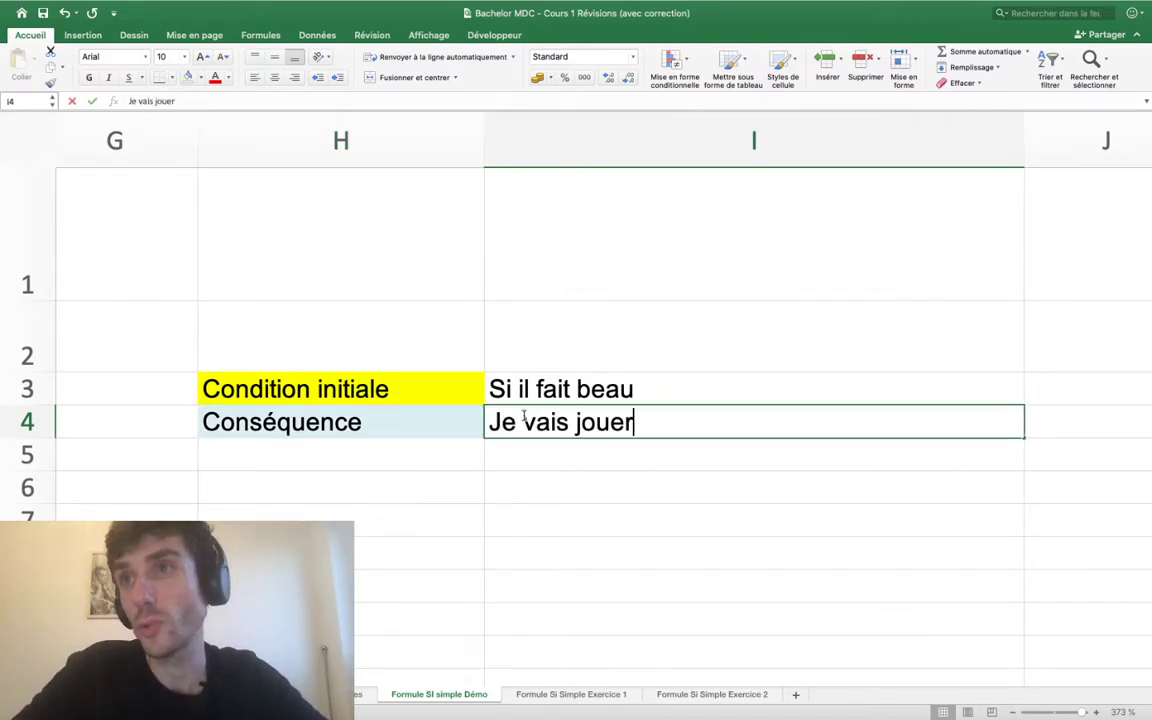
type(" dehors")
key("Return")
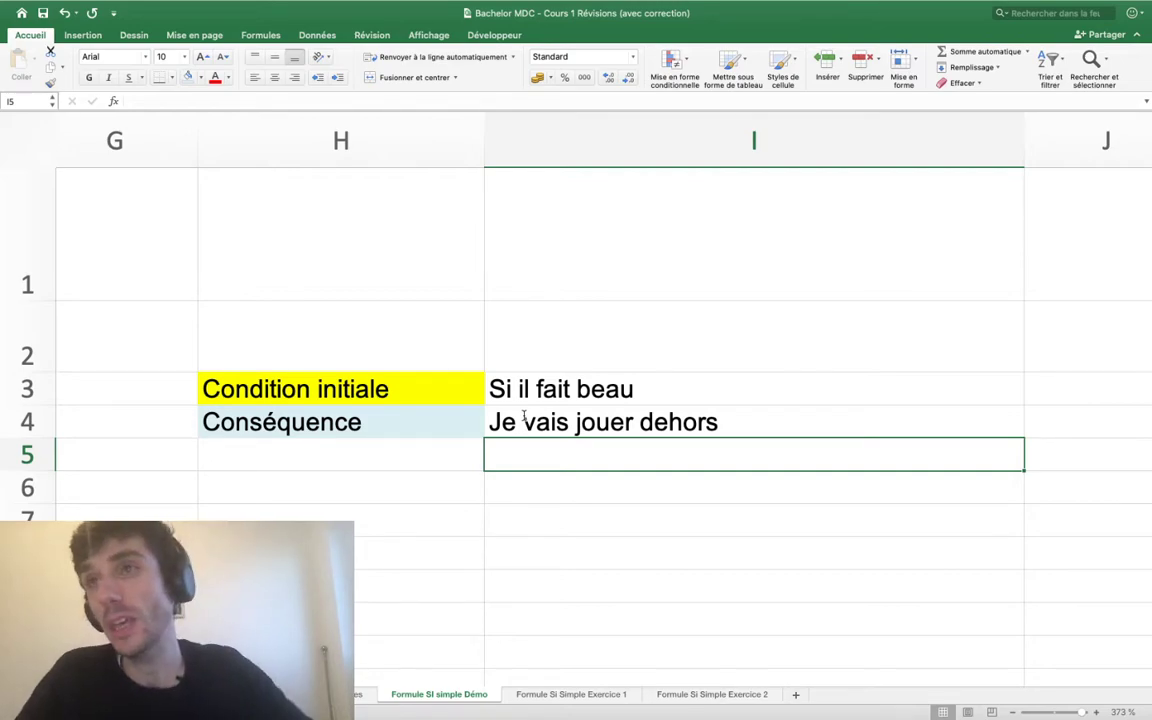
left_click(524, 416)
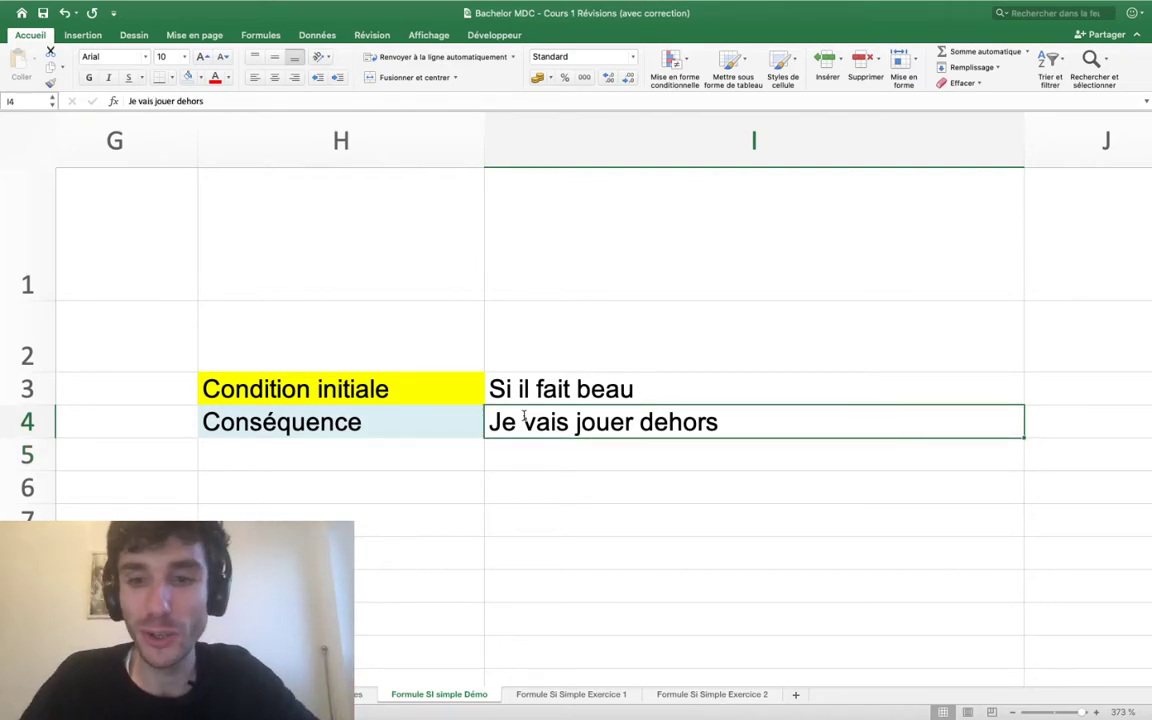
key("Up")
key("Left")
key("Right")
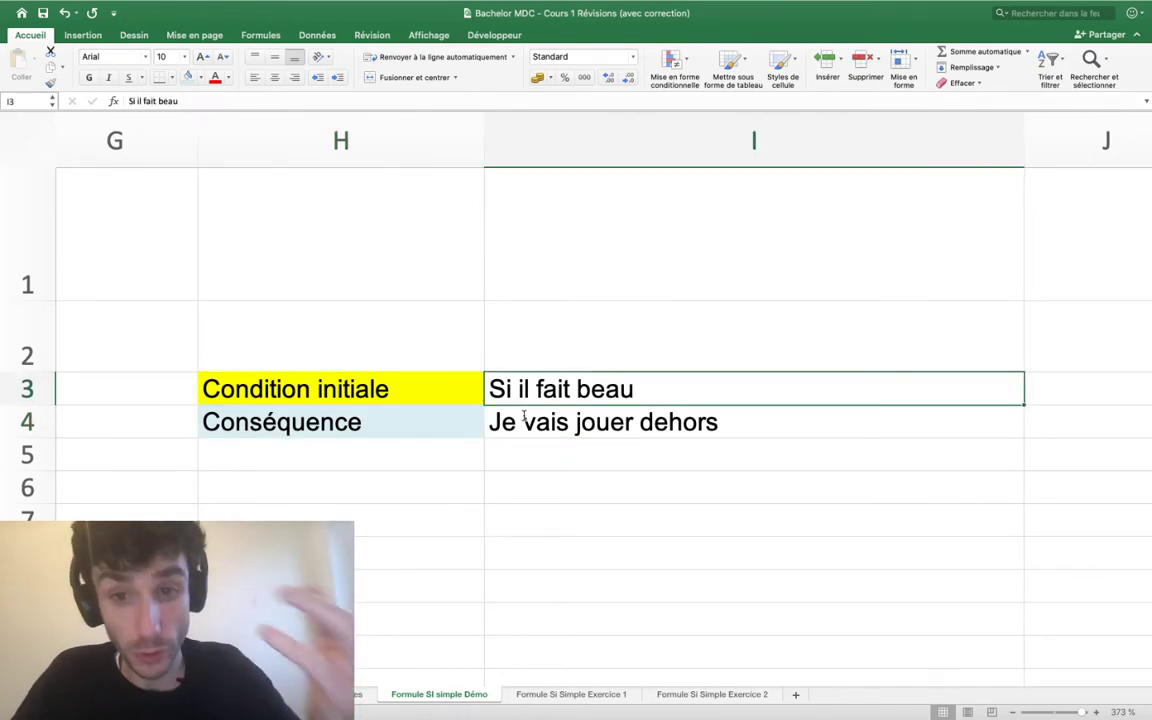
key("Down")
key("Left")
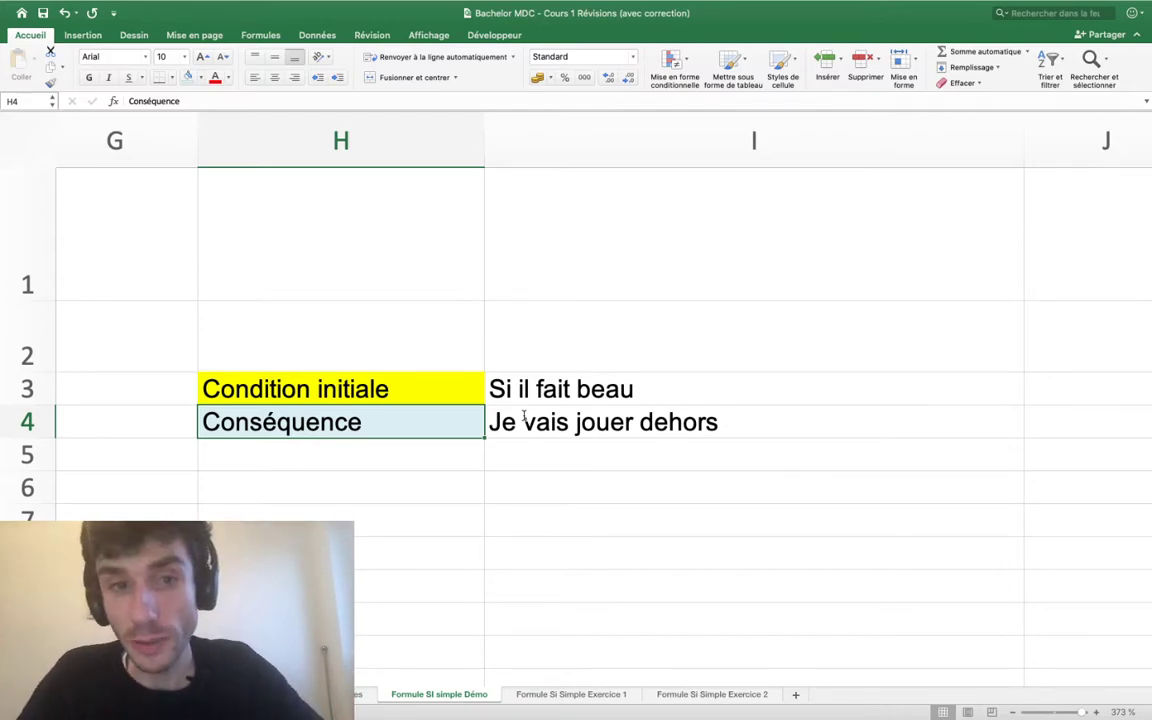
key("Down")
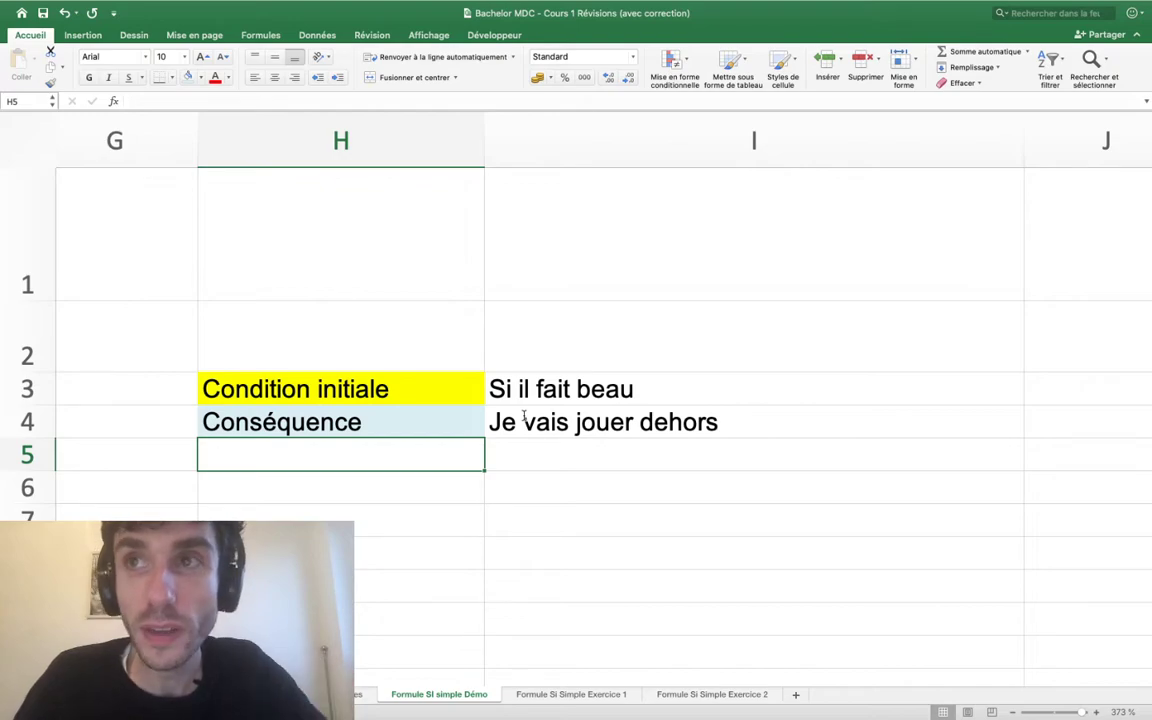
key("Up")
key("Up")
key("Down")
key("Right")
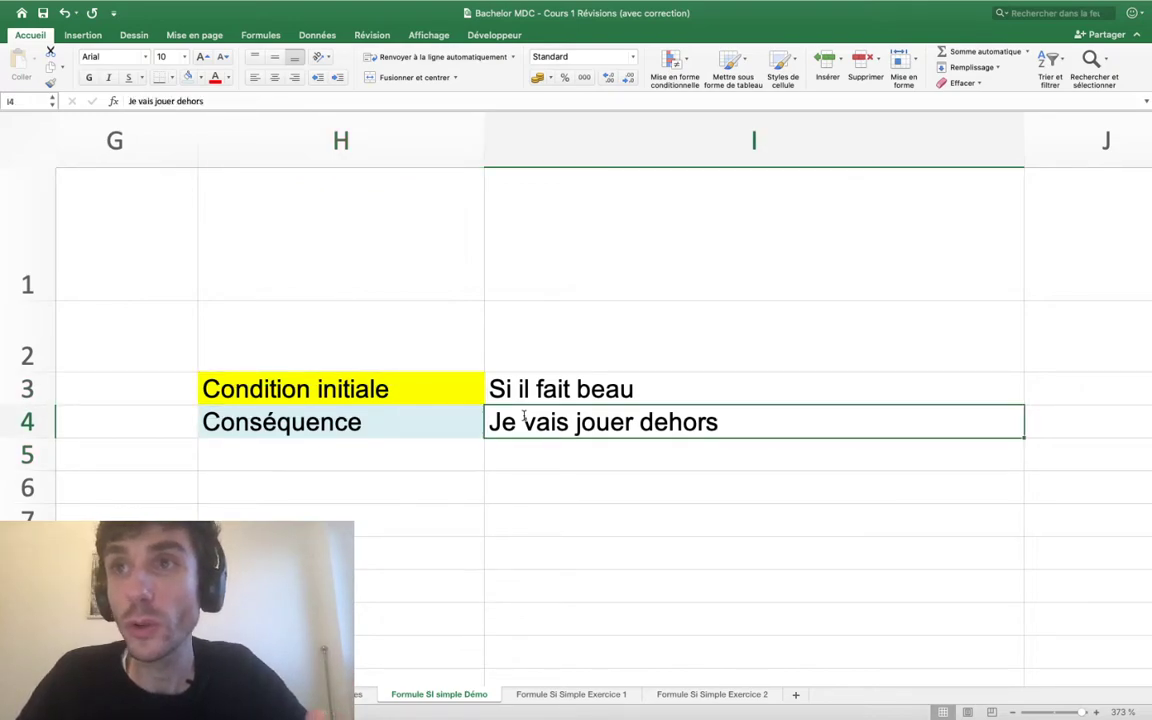
key("Up")
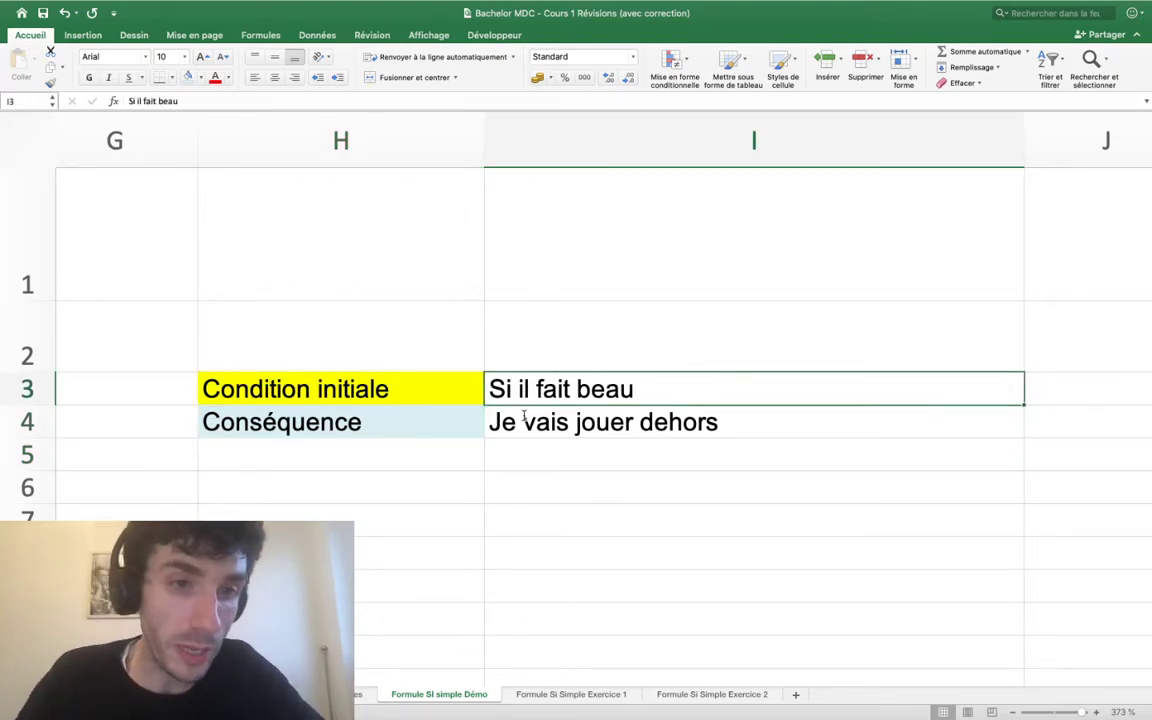
key("Down")
key("Down")
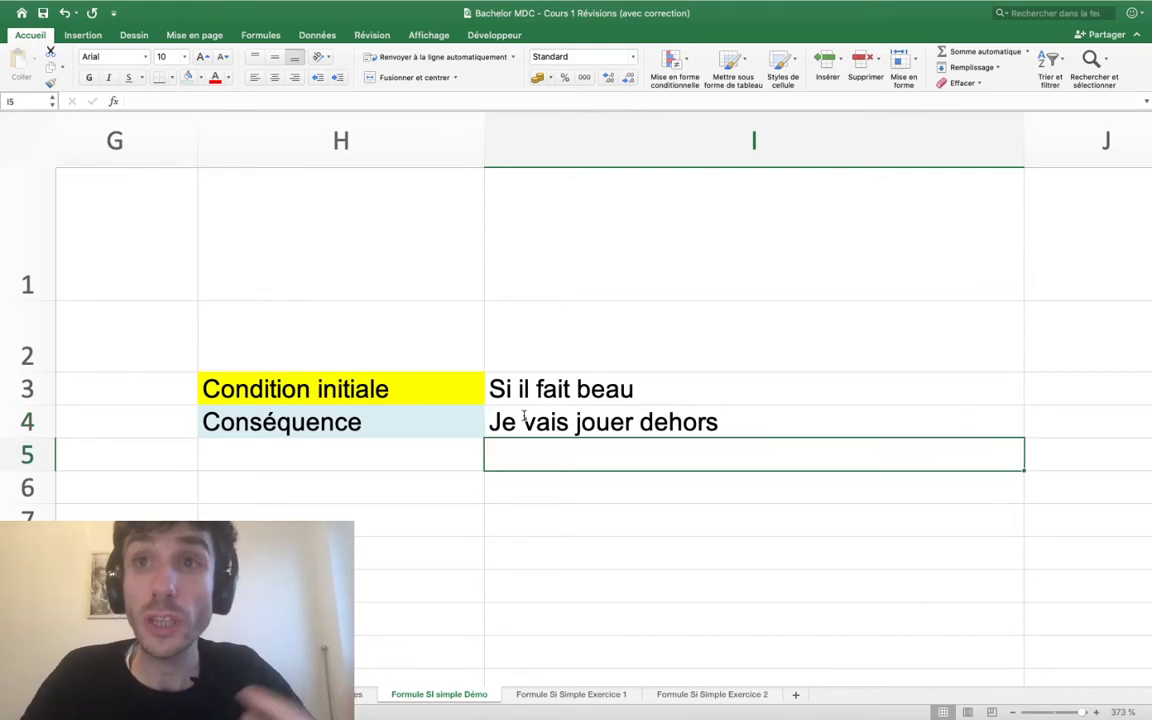
- Label H5 'Alternative' and give it a light pink fill
key("Left")
type("Alter")
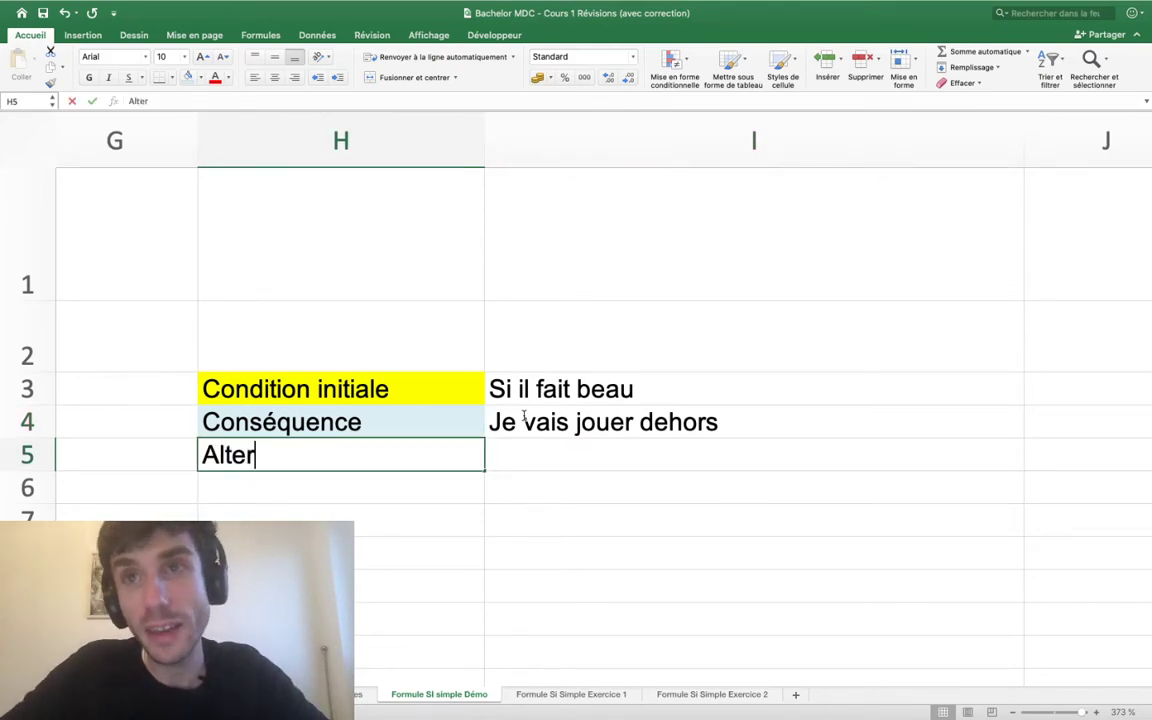
type("native")
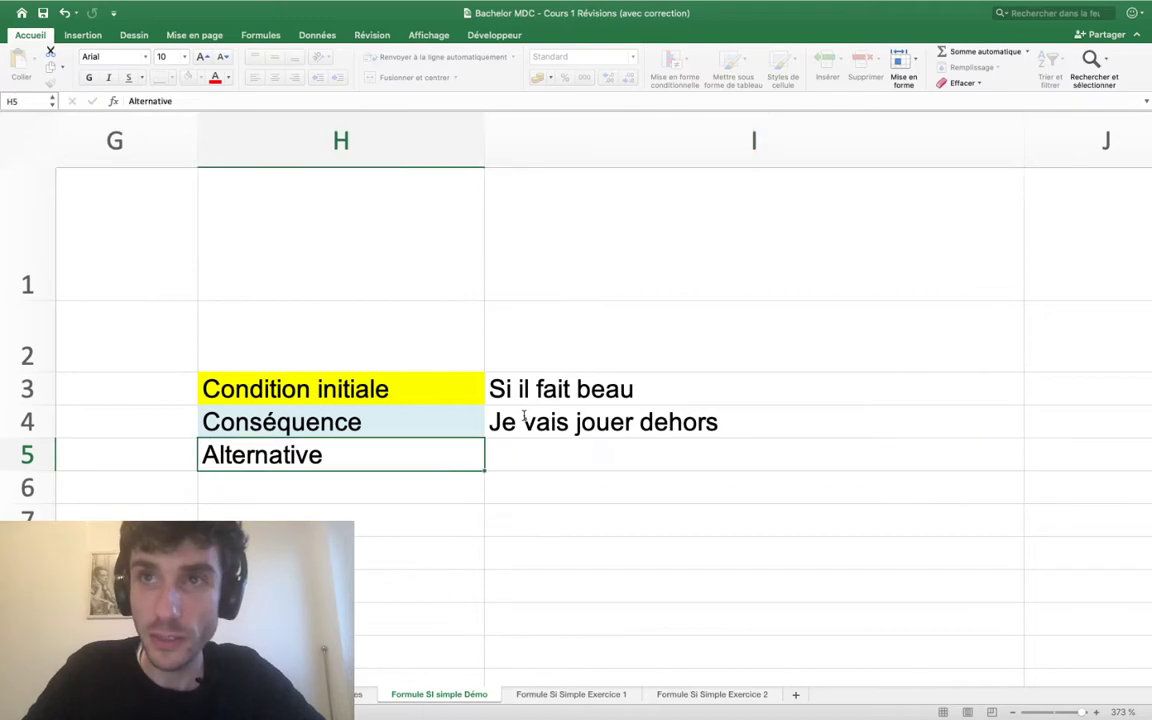
key("ctrl+Return")
left_click(196, 75)
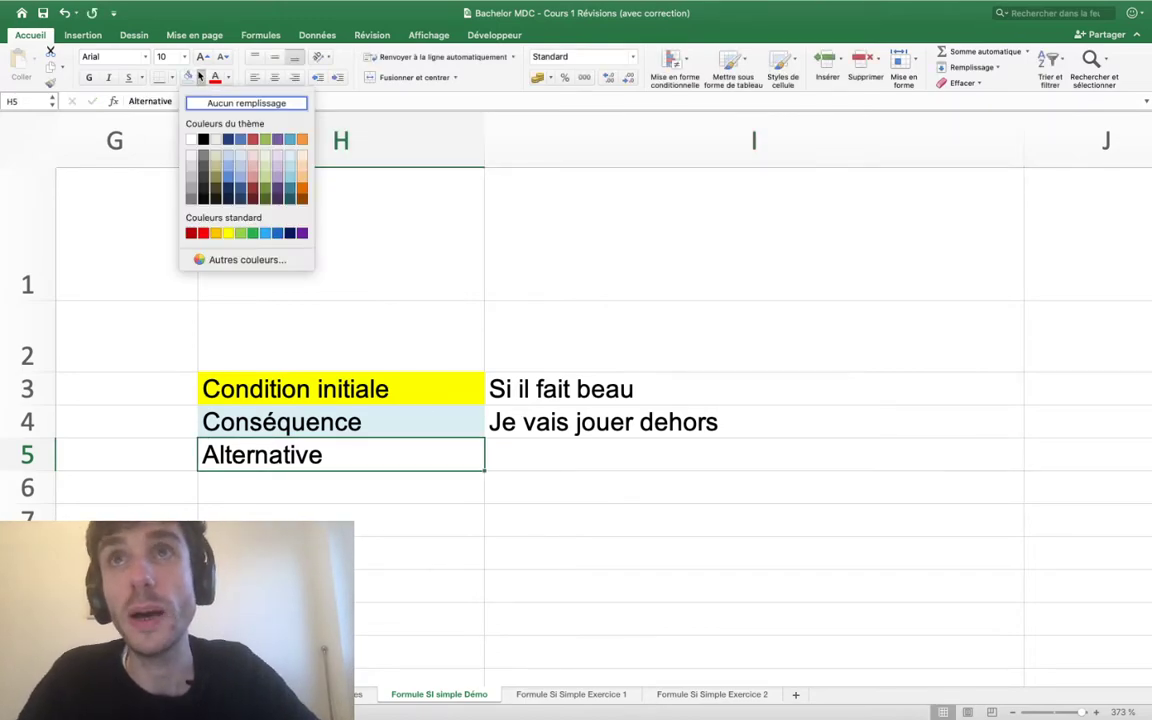
left_click(265, 172)
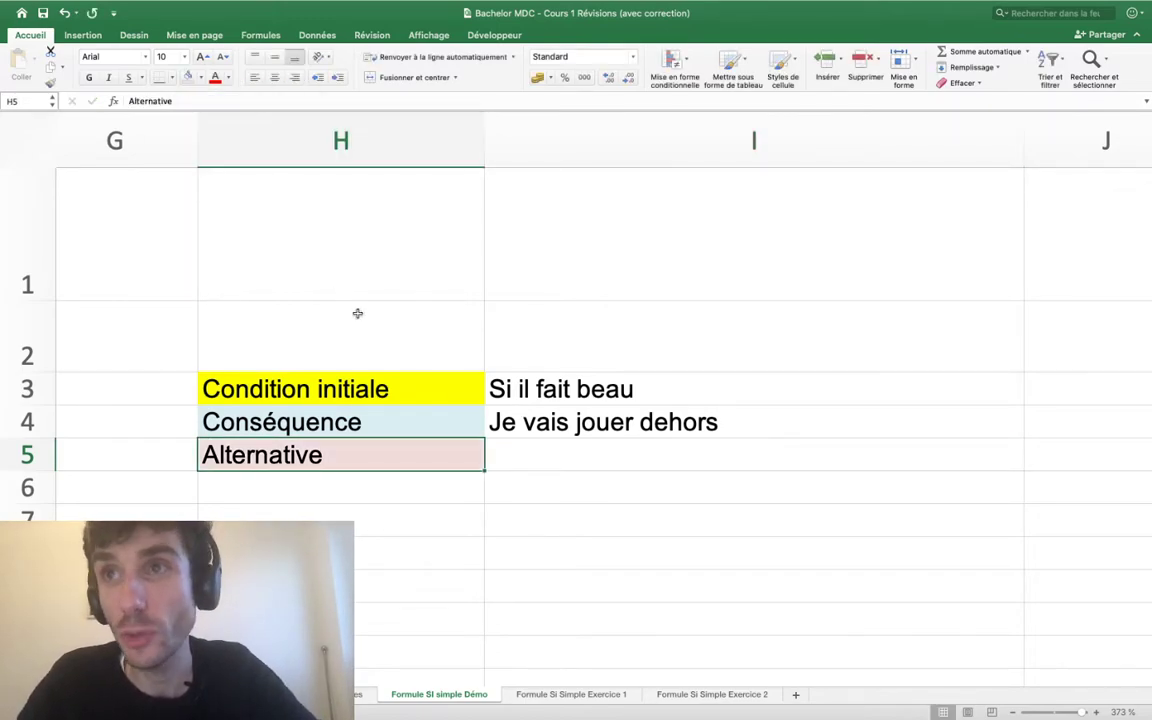
- Enter 'Je reste chez moi !' in I5, then move back up to H2
left_click(548, 457)
type("Je re")
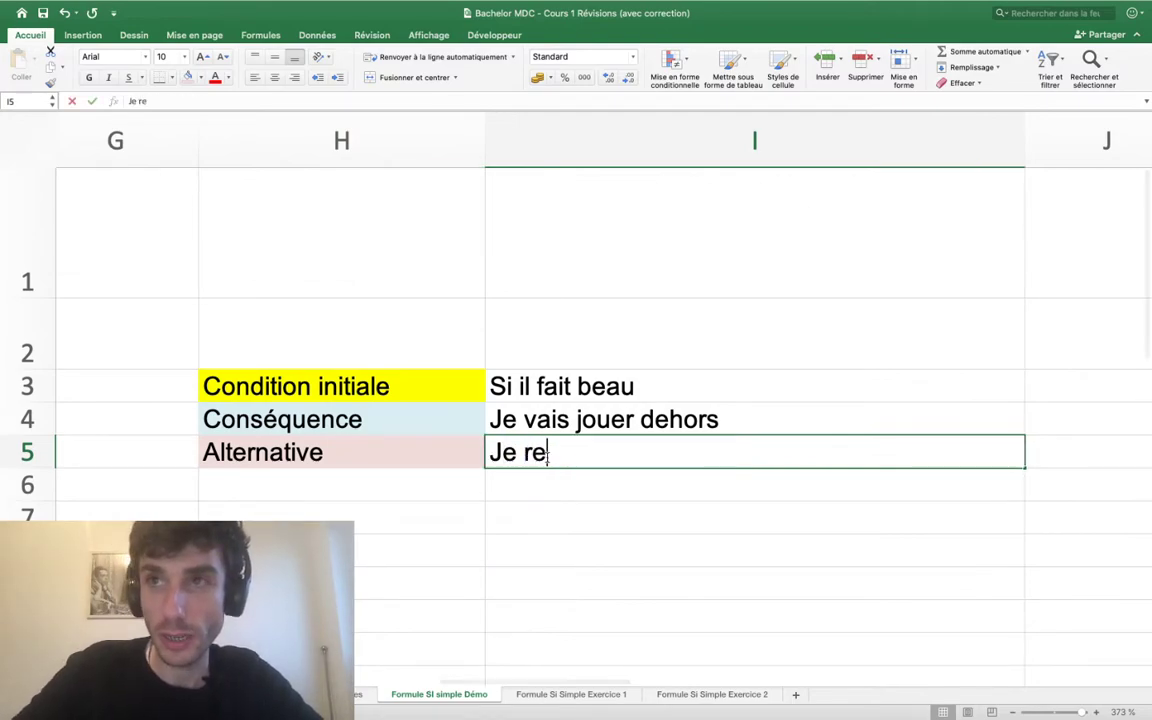
type("ste chez moi !")
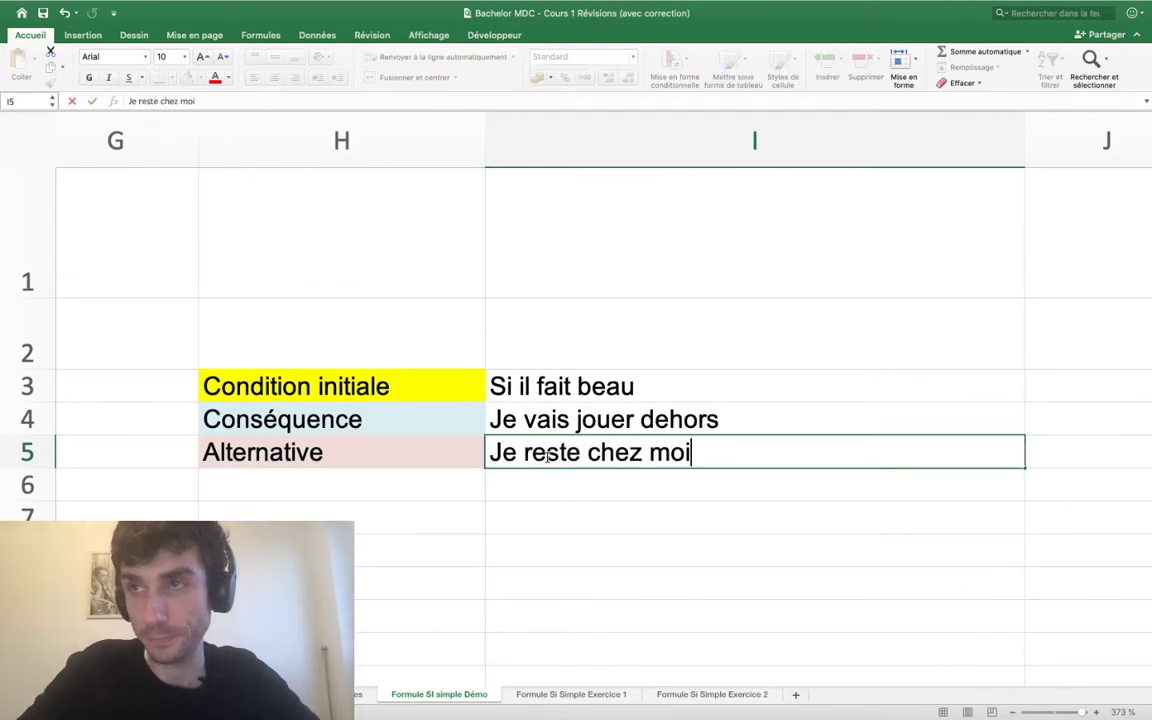
key("Return")
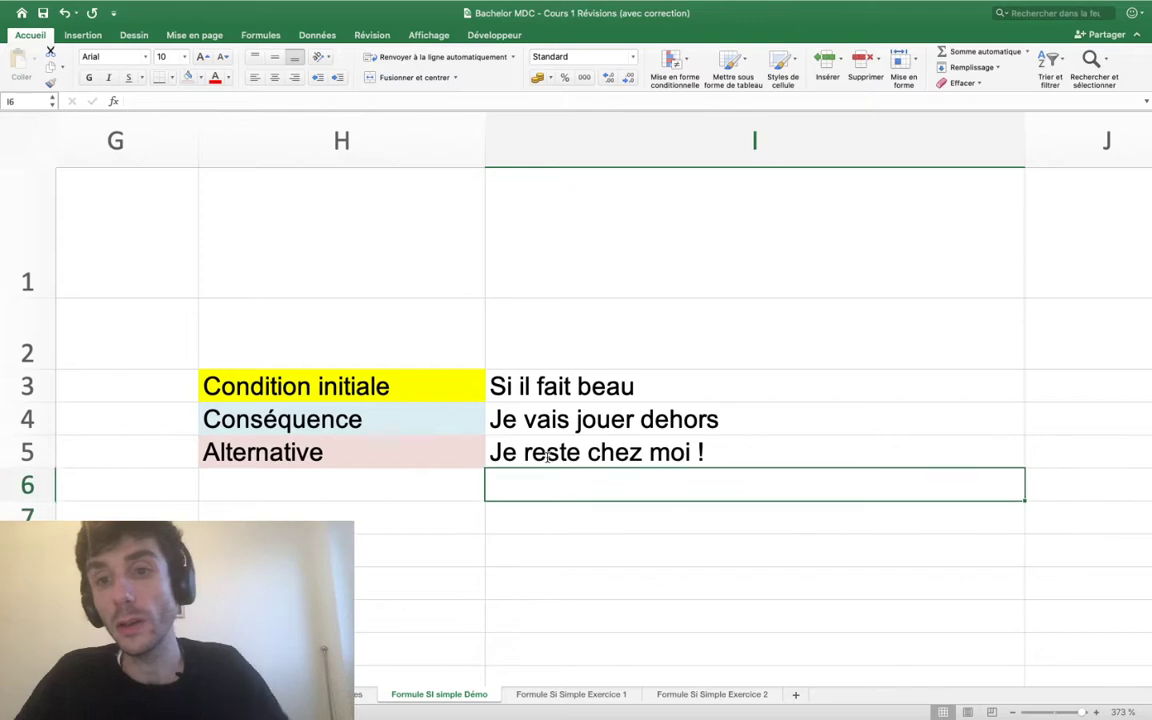
key("Up")
key("Up")
key("Up")
key("Left")
key("Up")
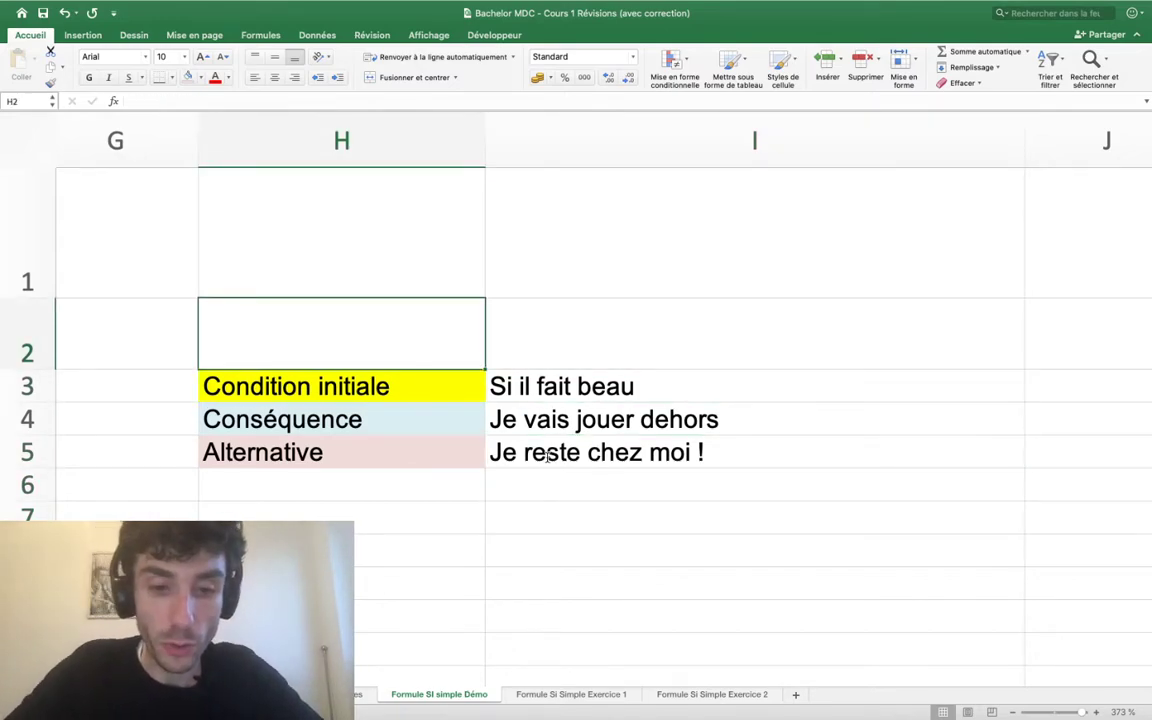
- Type the heading '3 arguments' in H2 above the three coloured labels, then select H7
type("3 argu")
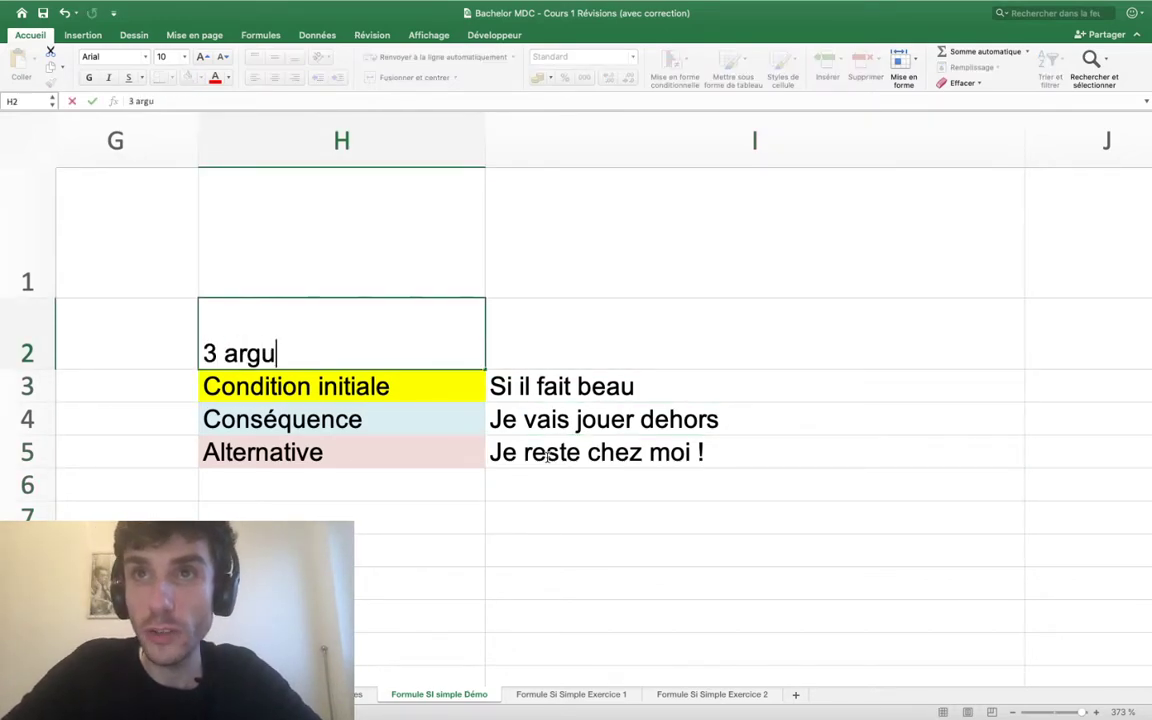
type("ments")
key("Return")
key("Up")
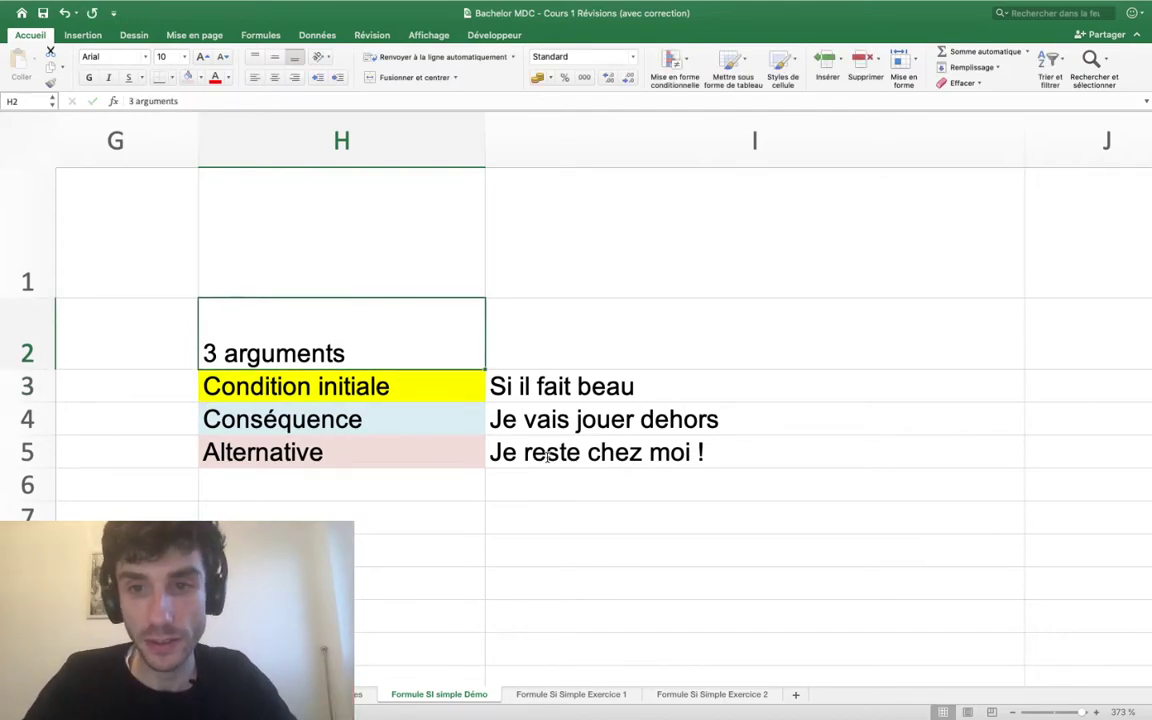
key("Right")
key("Left")
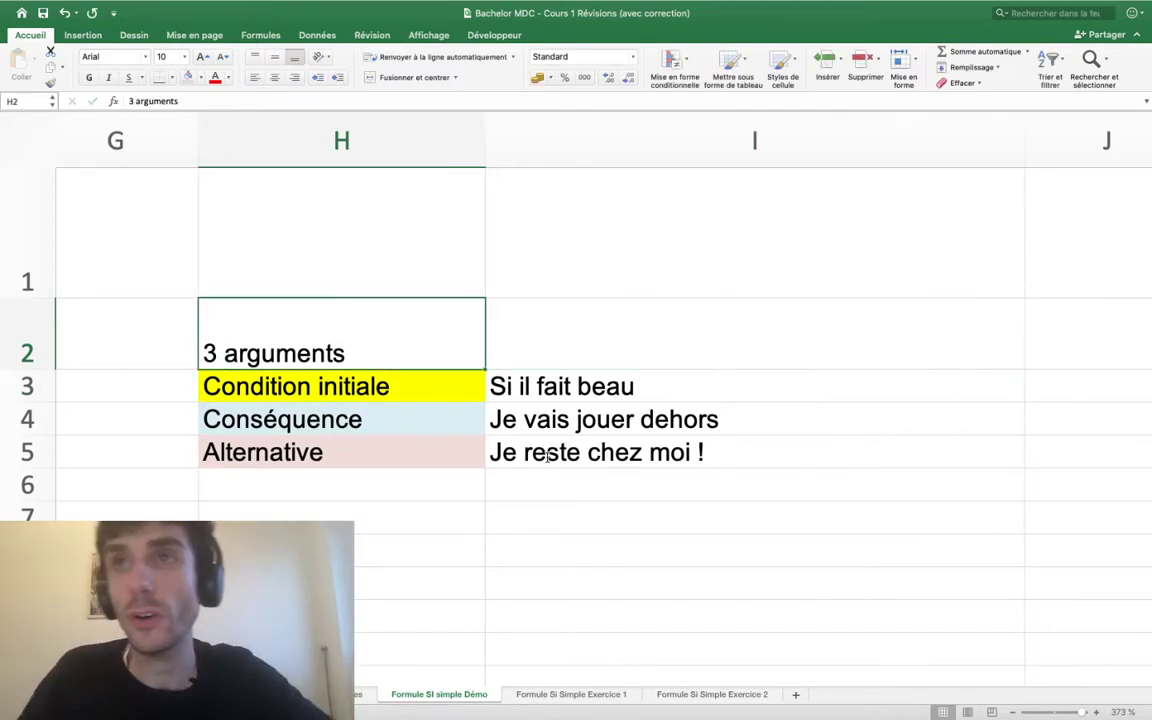
scroll(548, 455, "down", 1)
scroll(547, 457, "down", 3)
scroll(547, 457, "down", 1)
scroll(547, 457, "up", 1)
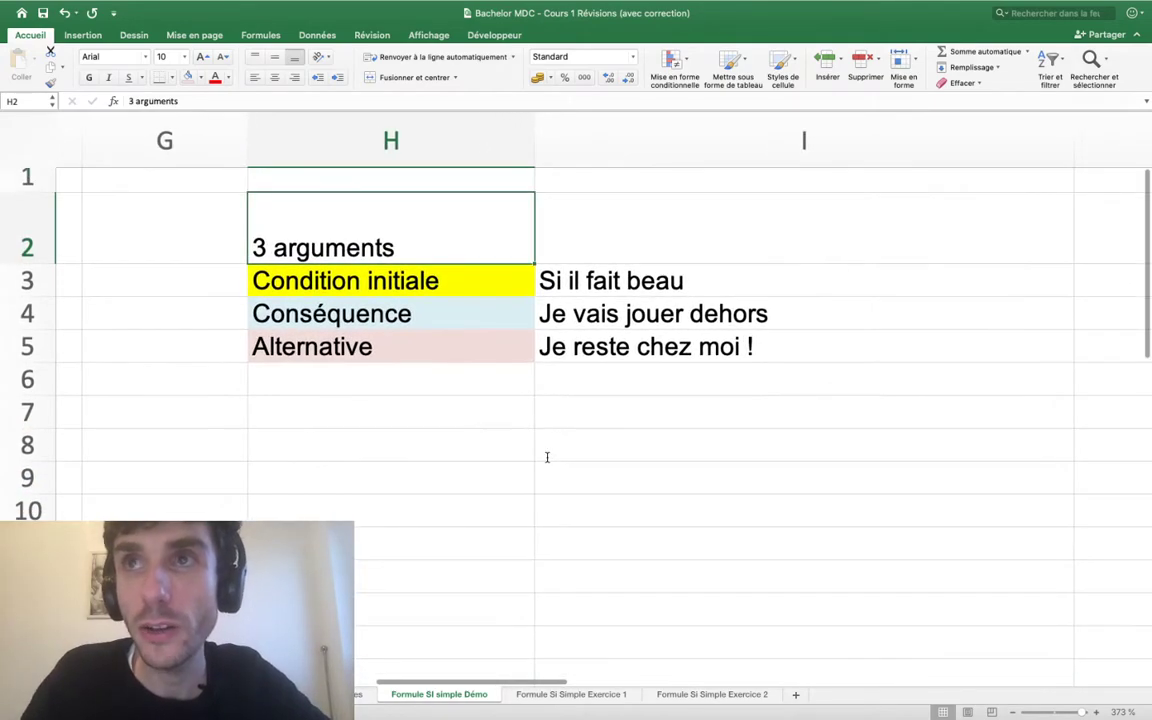
left_click(478, 407)
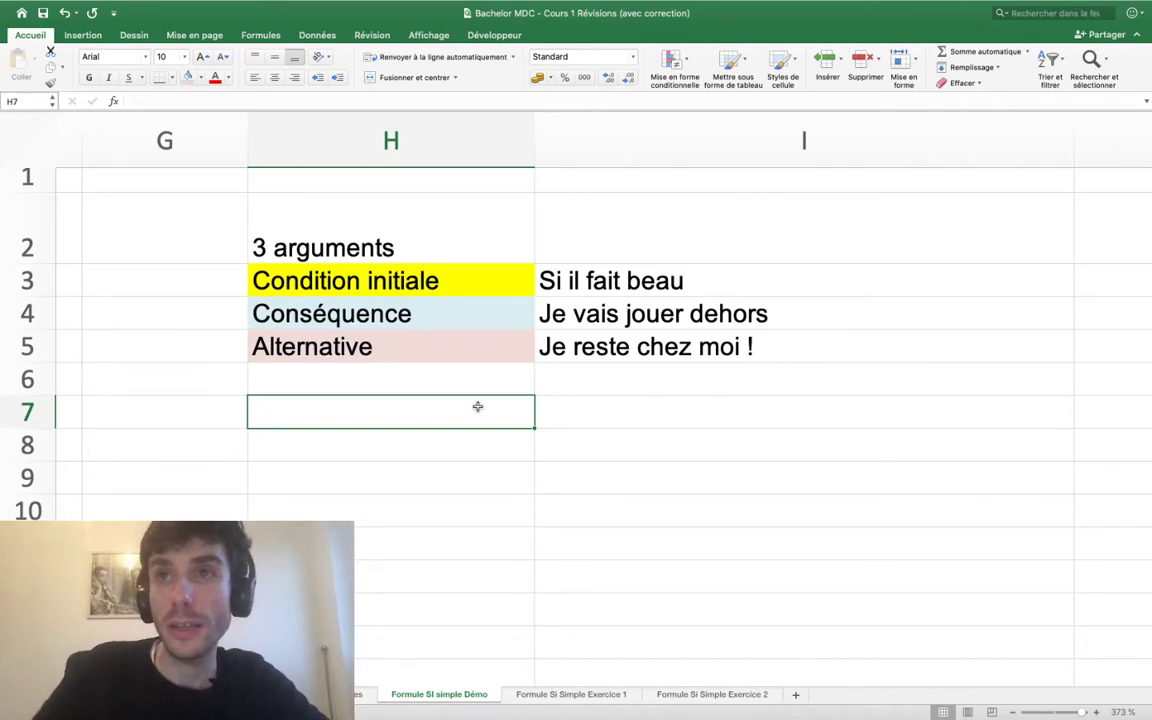
- Set cell H7's number format to Texte after briefly trying Scientifique
type("=")
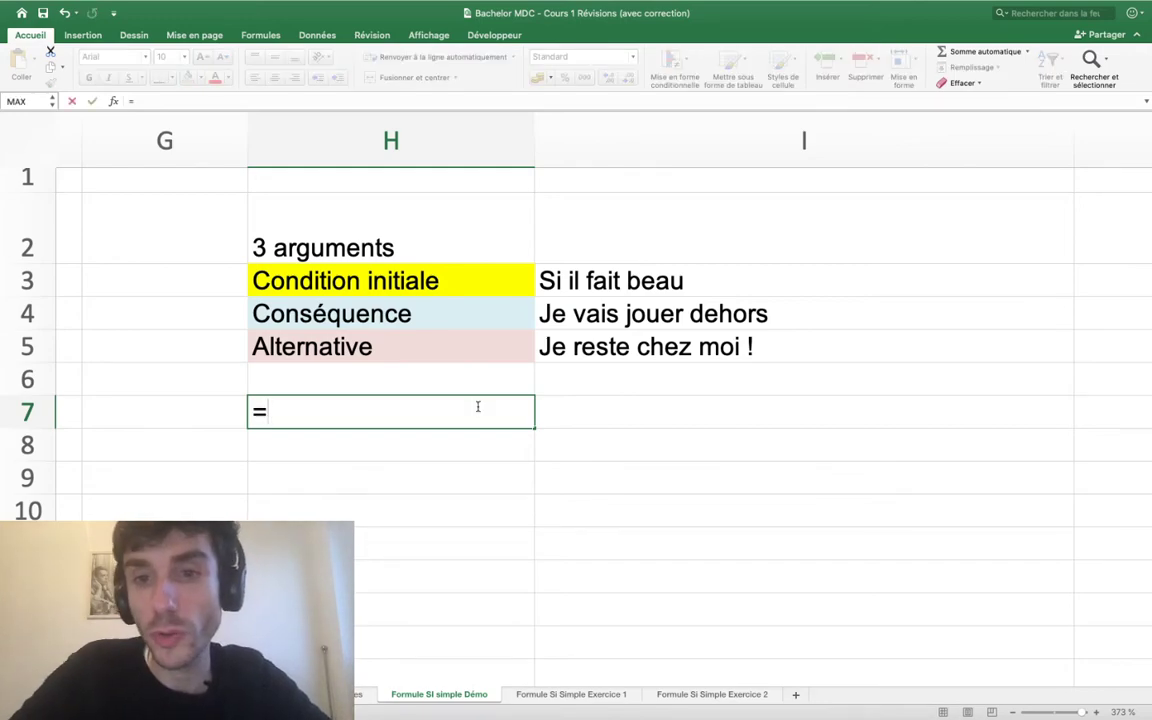
key("BackSpace")
key("Escape")
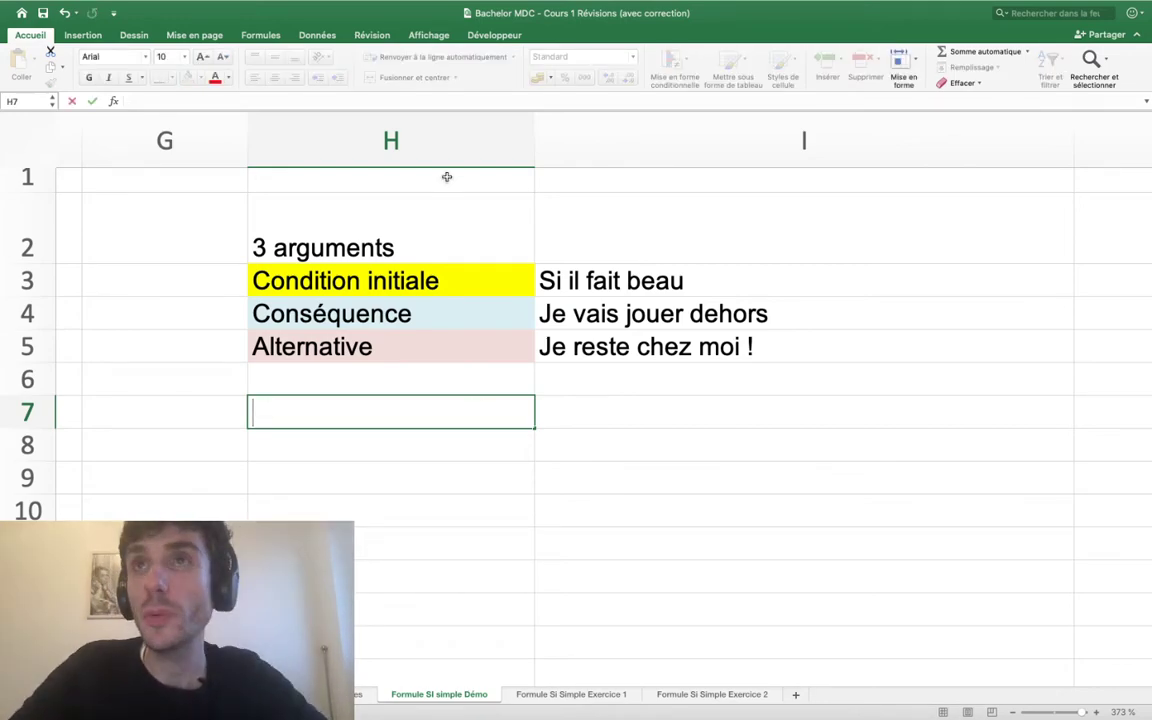
key("Down")
key("Up")
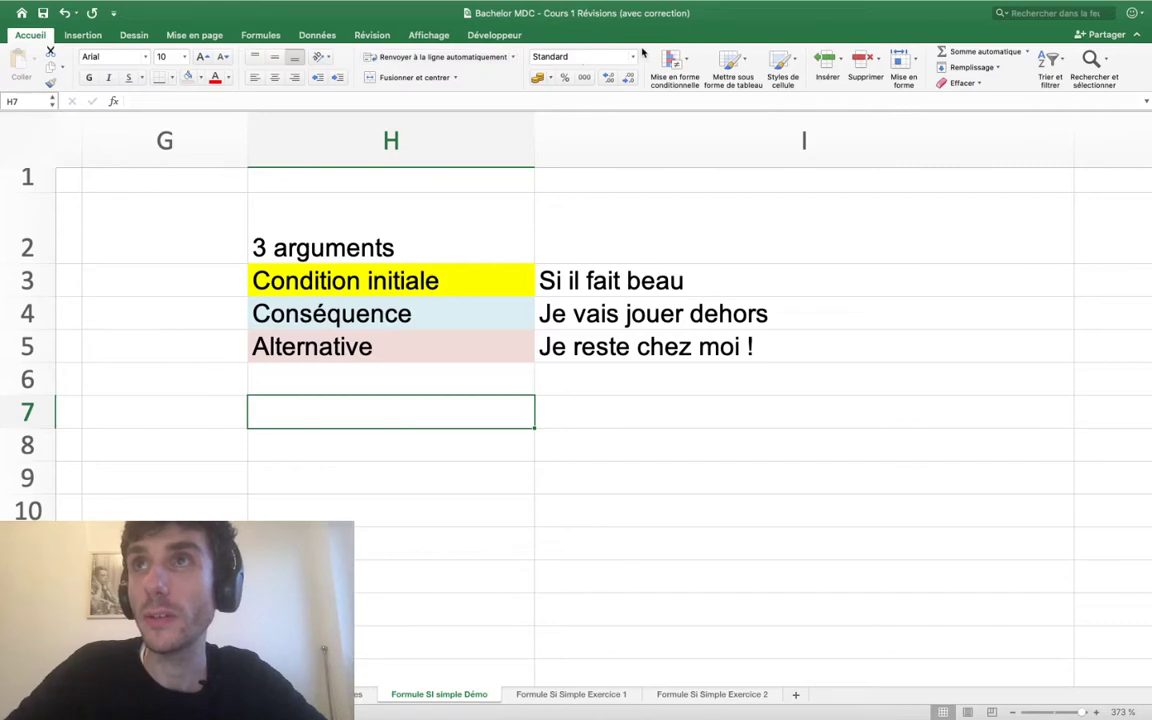
left_click(633, 56)
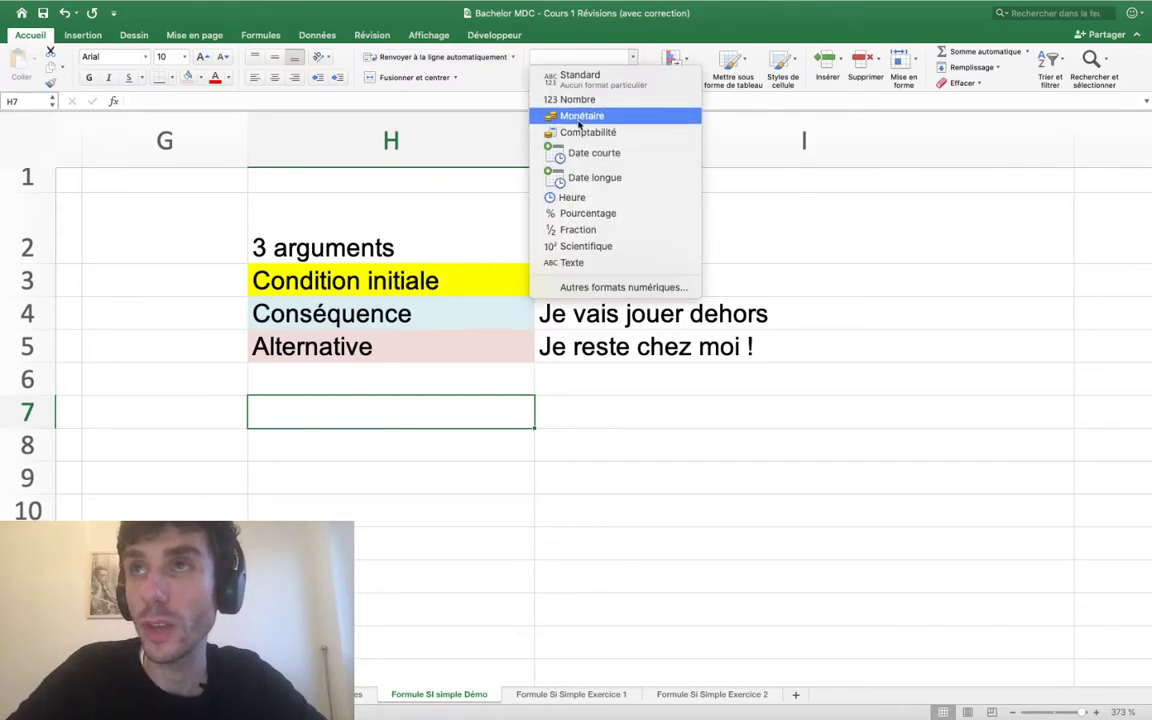
left_click(592, 252)
left_click(636, 58)
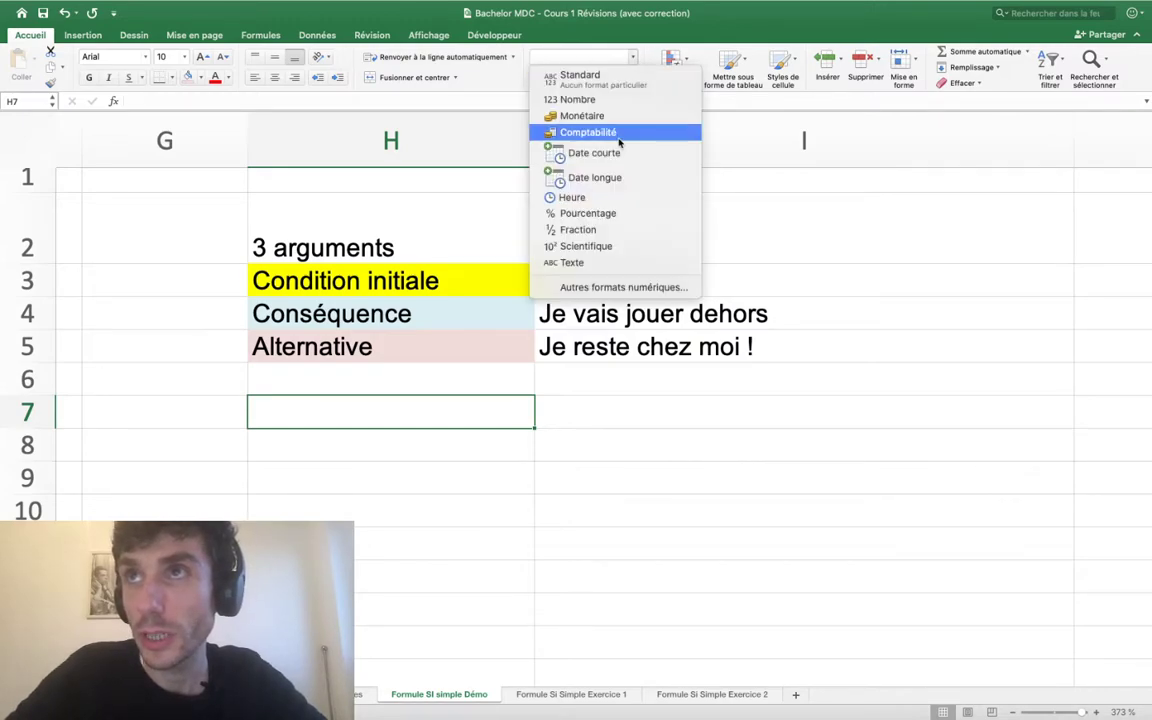
left_click(565, 260)
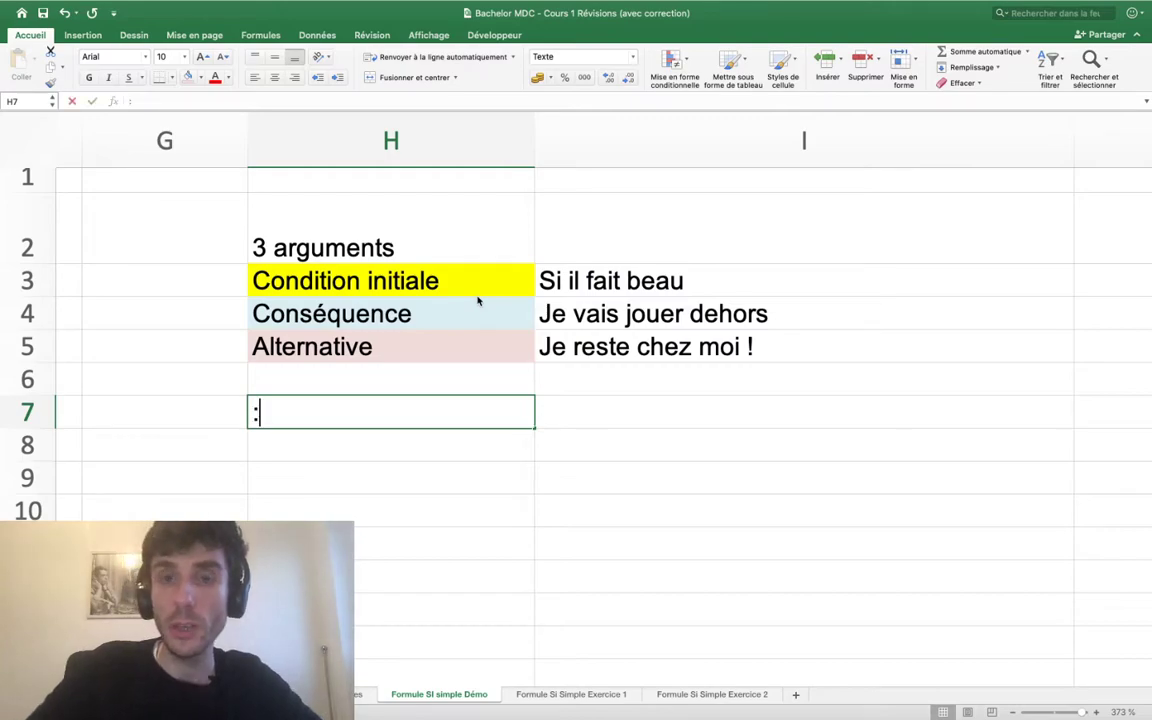
- Start an =SI( formula in H7, then cancel it, leaving the cell empty
type(":")
key("BackSpace")
key("BackSpace")
type("=")
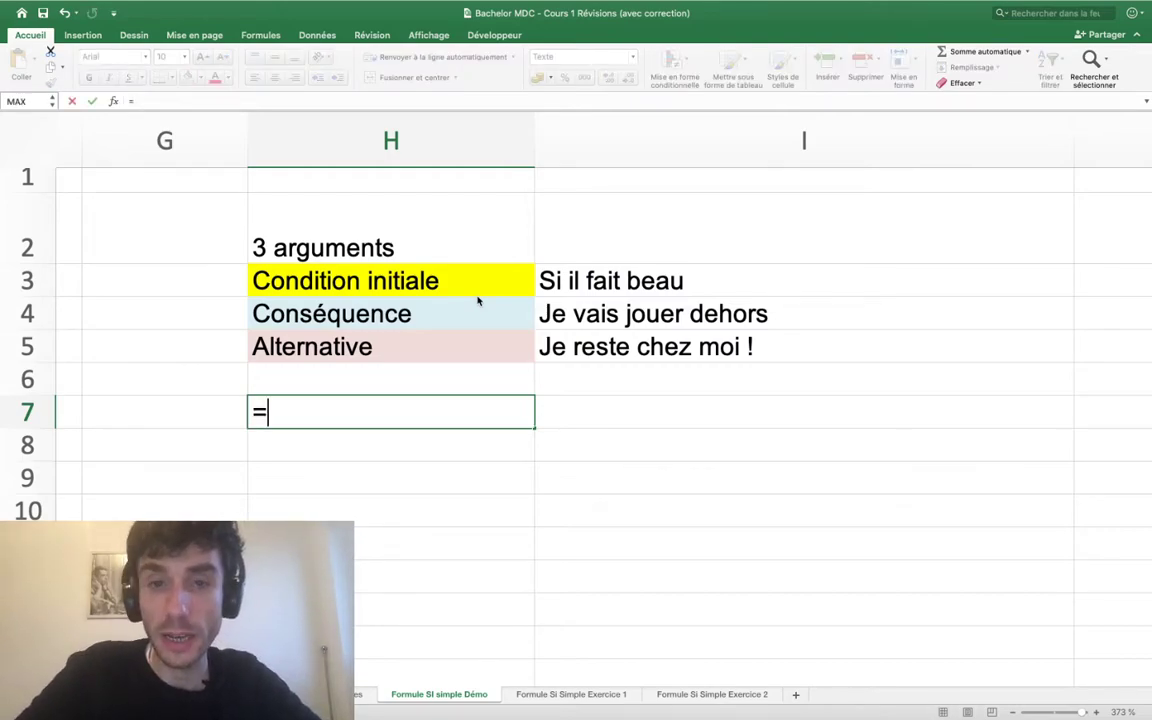
type("si")
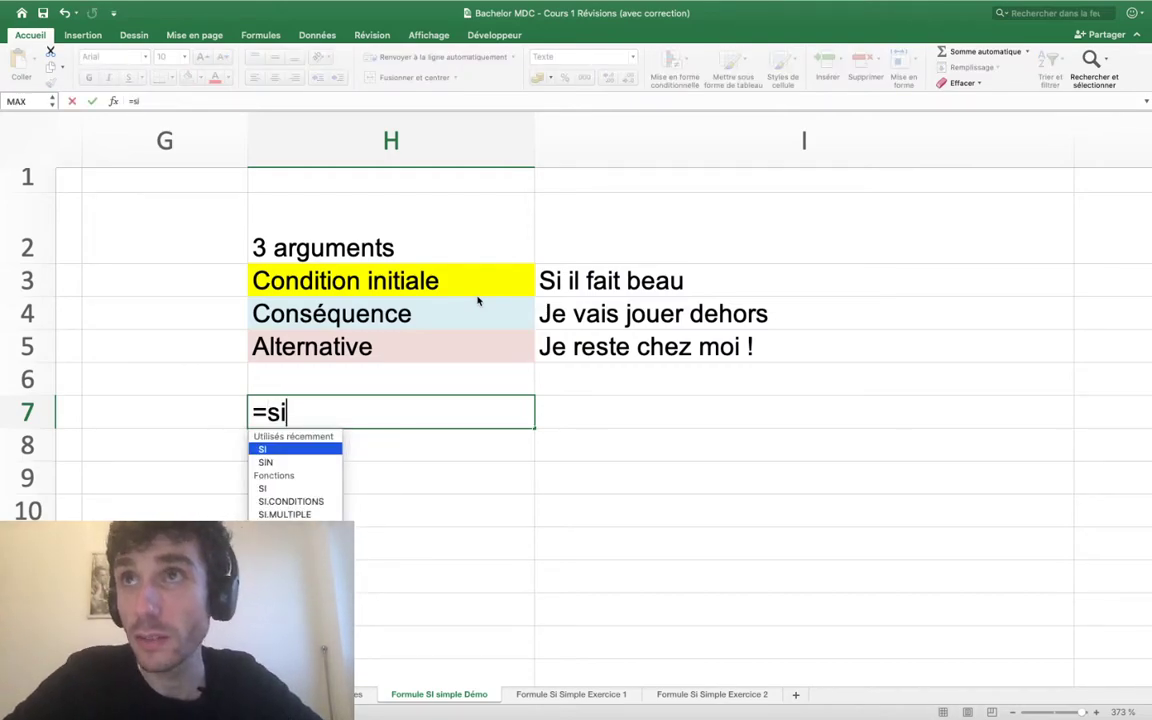
type("(")
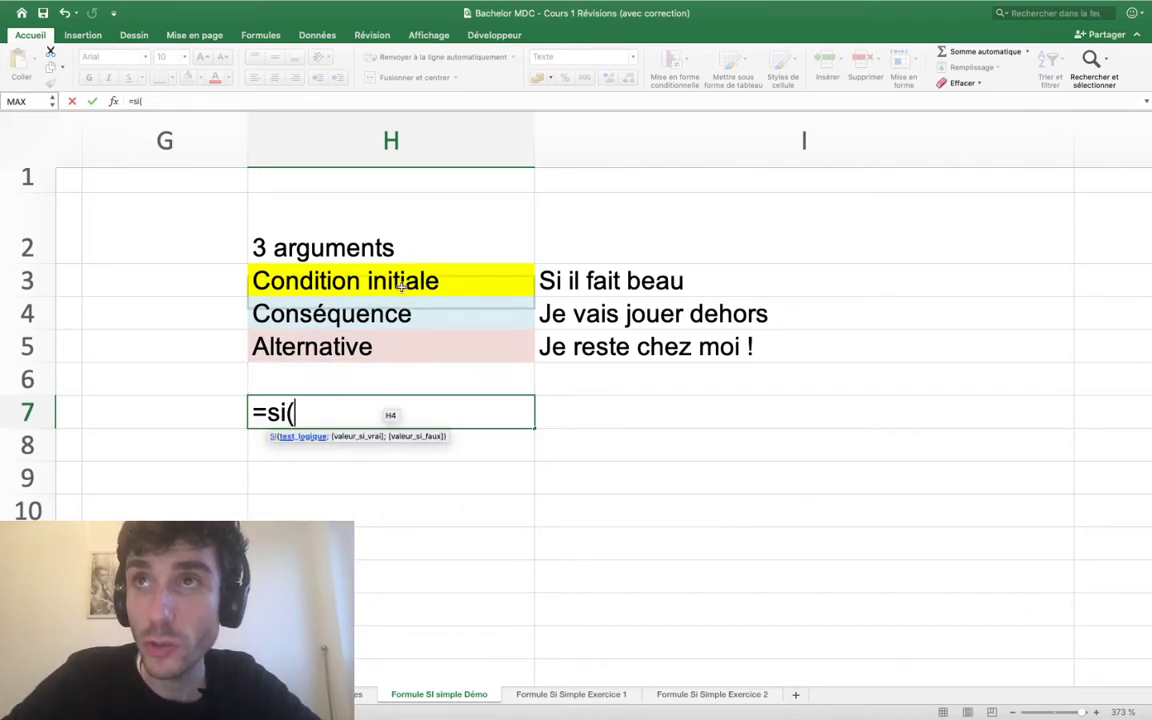
key("Escape")
left_click(560, 347)
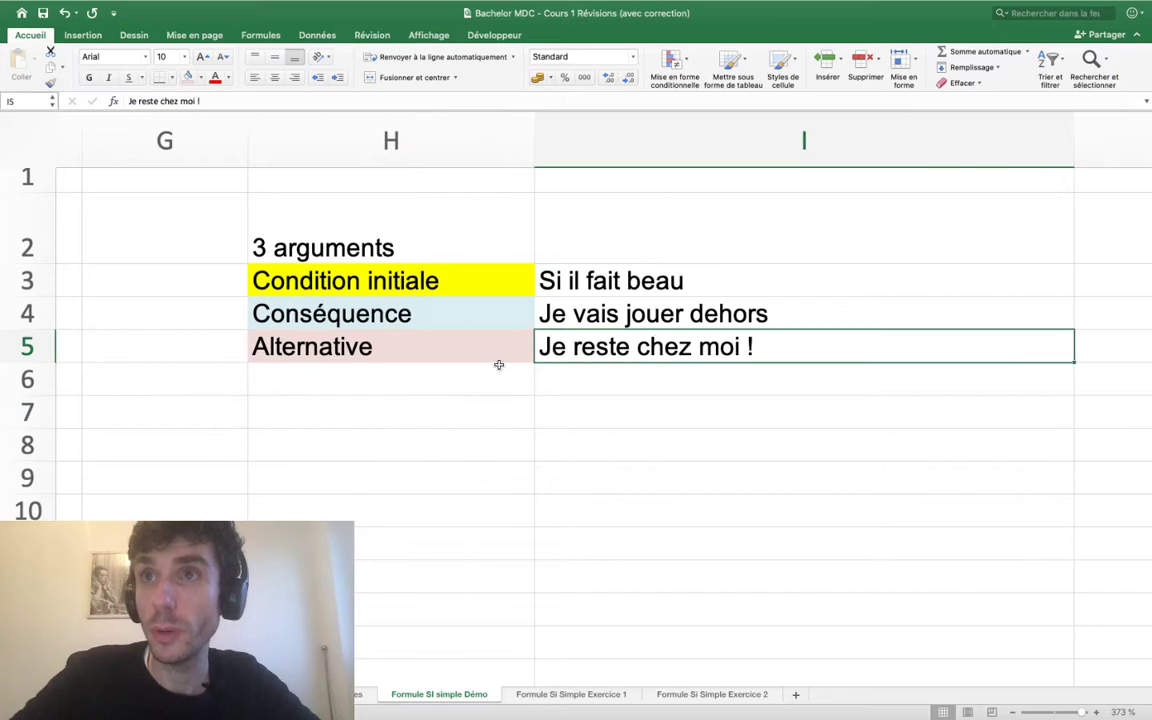
left_click(492, 352)
left_click(478, 382)
left_click(477, 402)
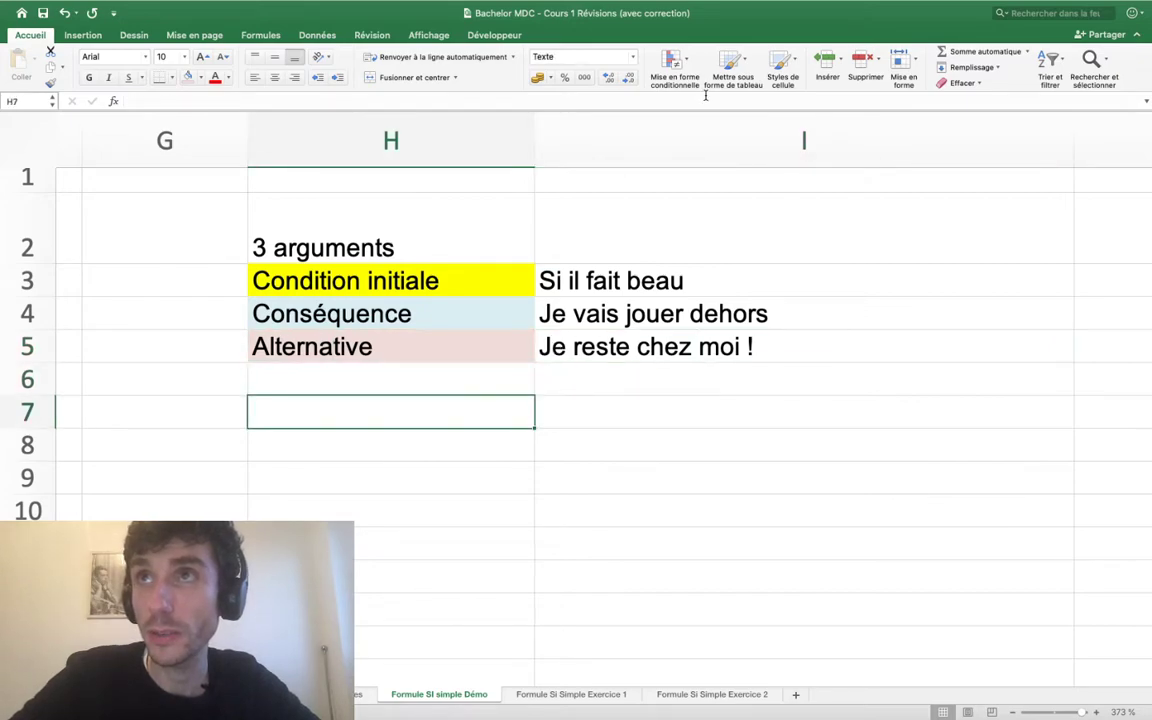
double_click(460, 415)
key("Return")
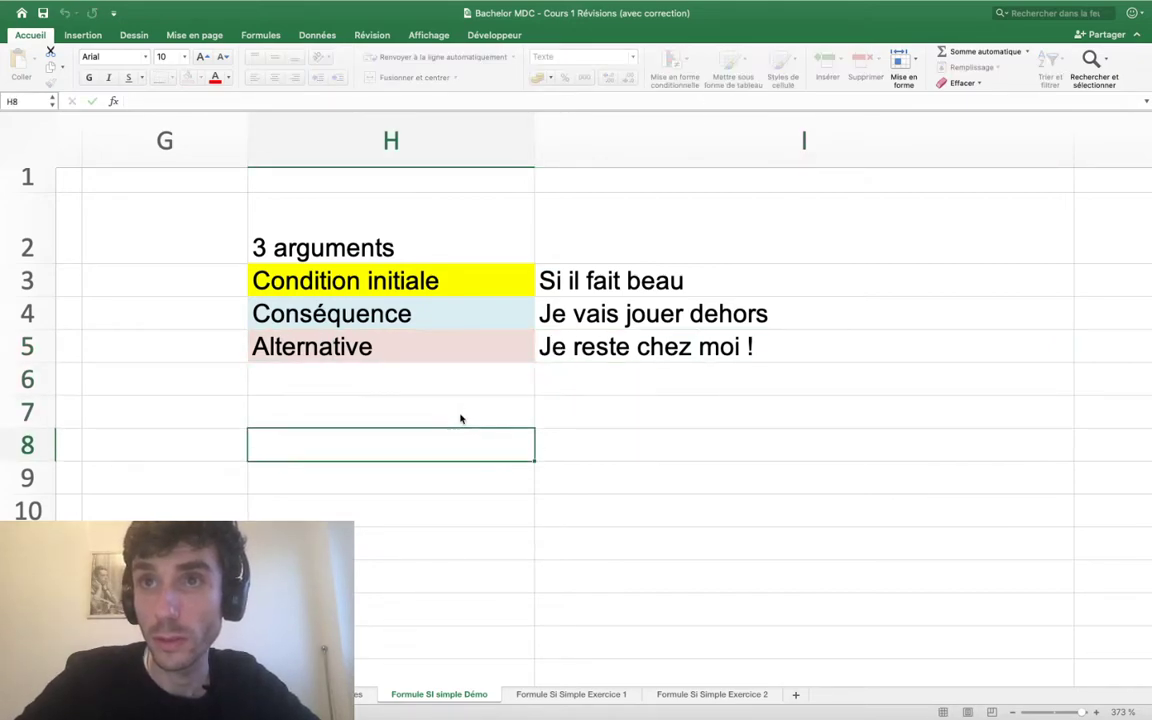
left_click(460, 415)
type("=s(")
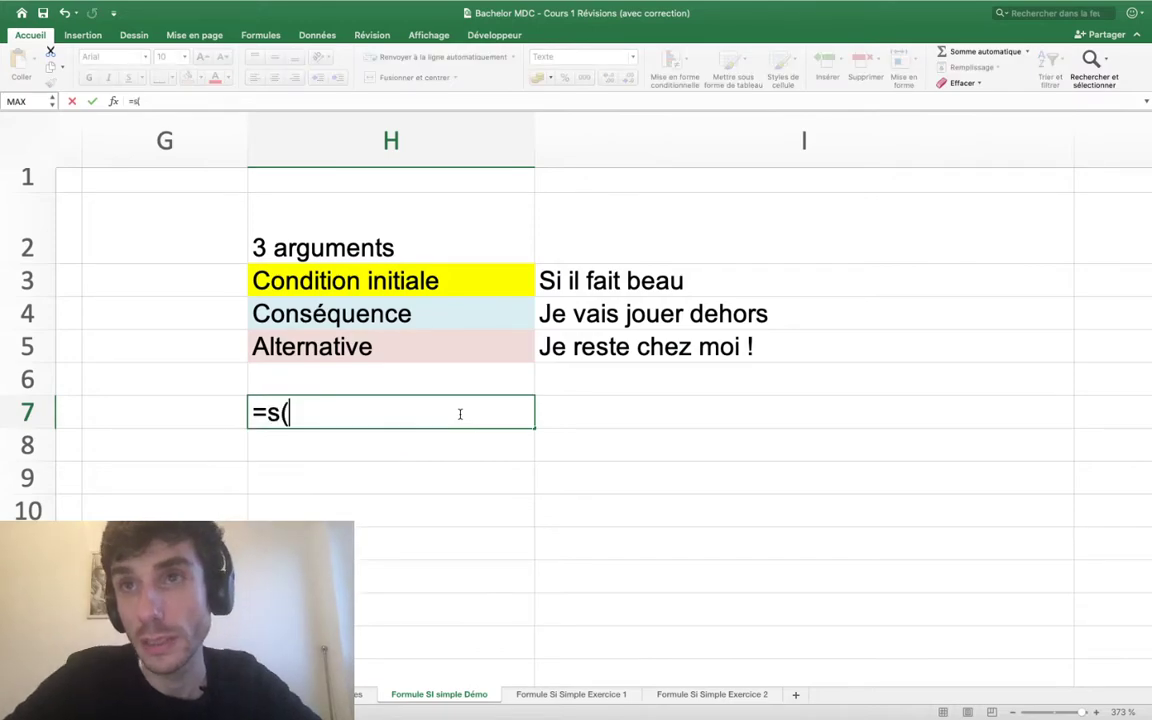
key("BackSpace")
key("BackSpace")
key("BackSpace")
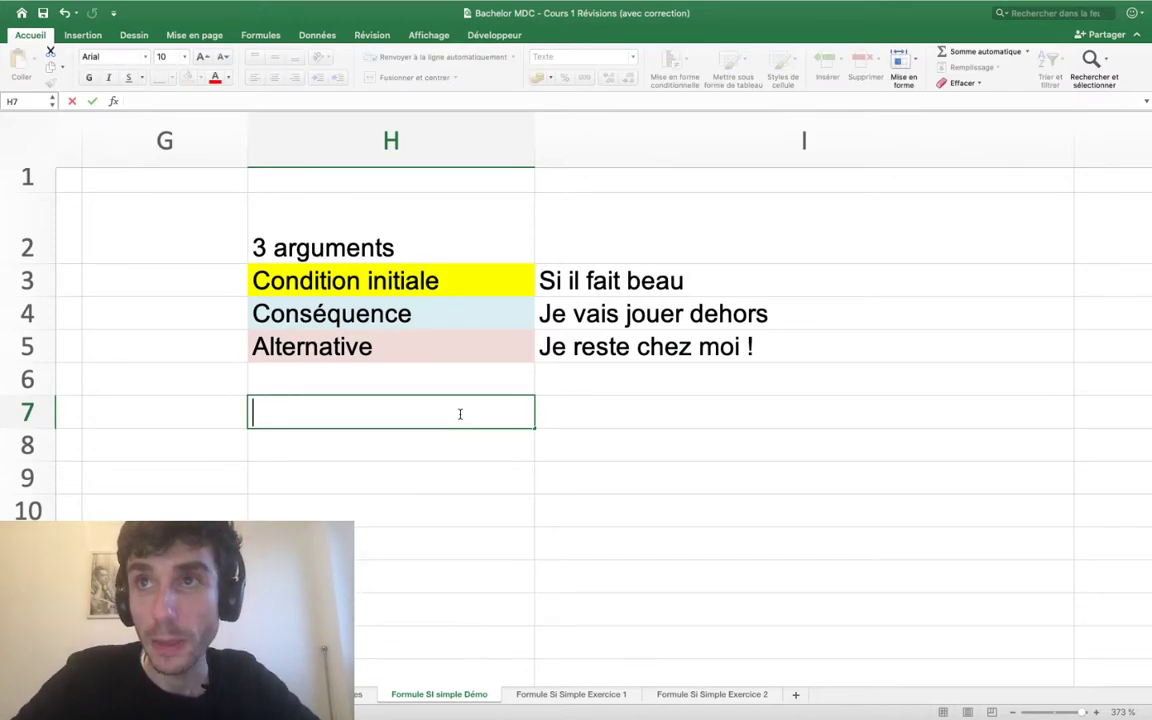
key("Tab")
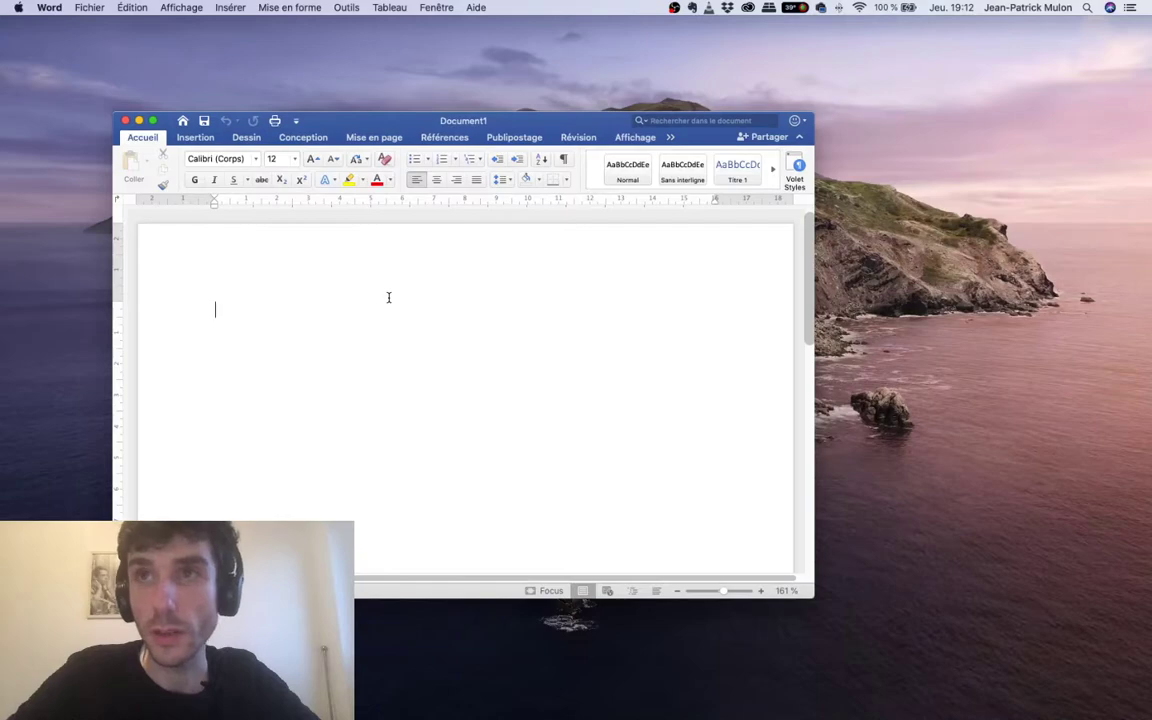
- Maximize Word, type '=Si(' and enlarge it to 28 pt
left_click(152, 121)
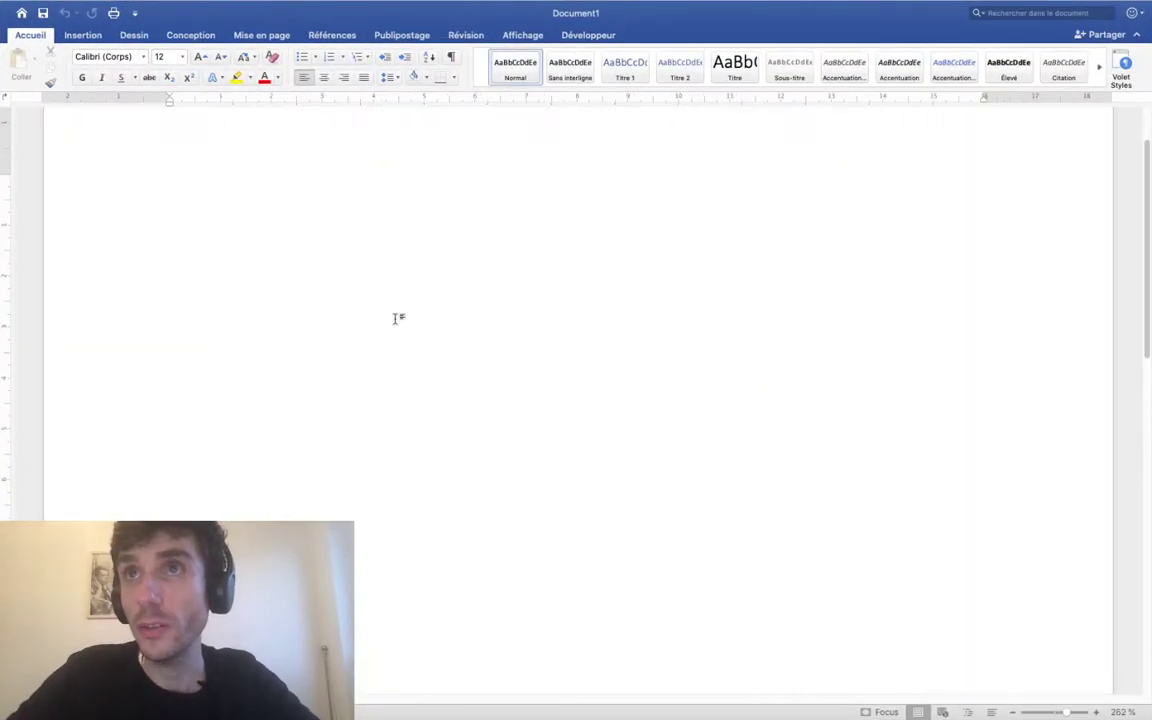
type("=")
scroll(398, 318, "up", 5)
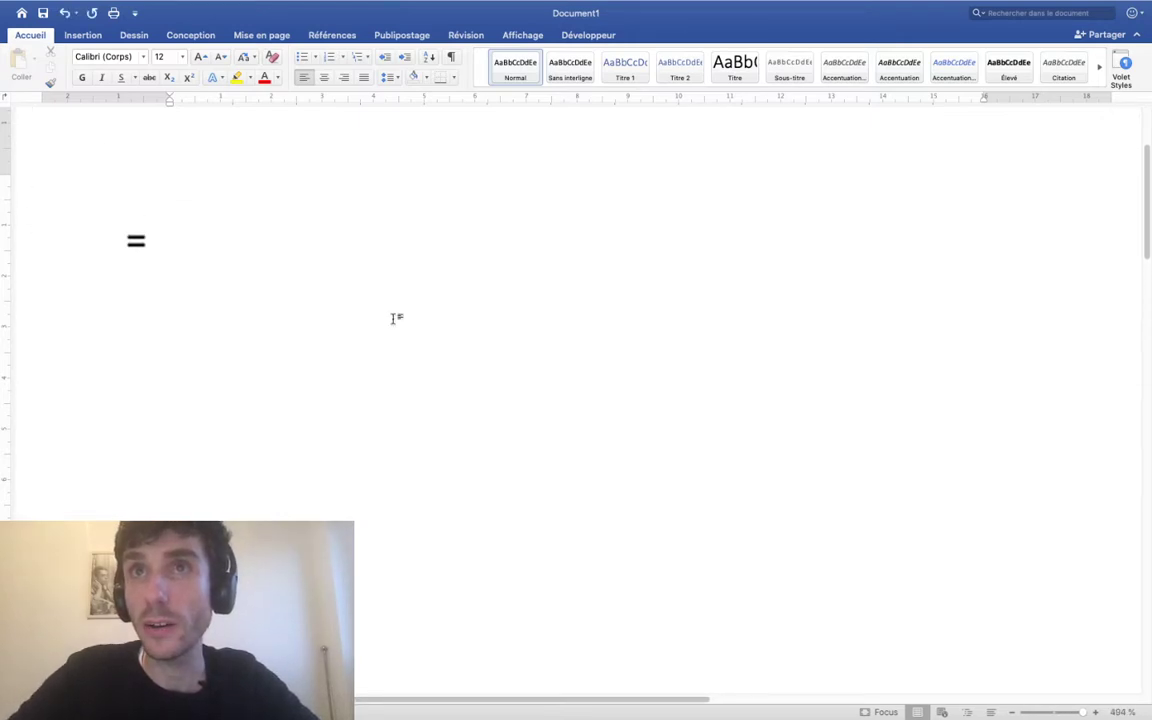
type("S")
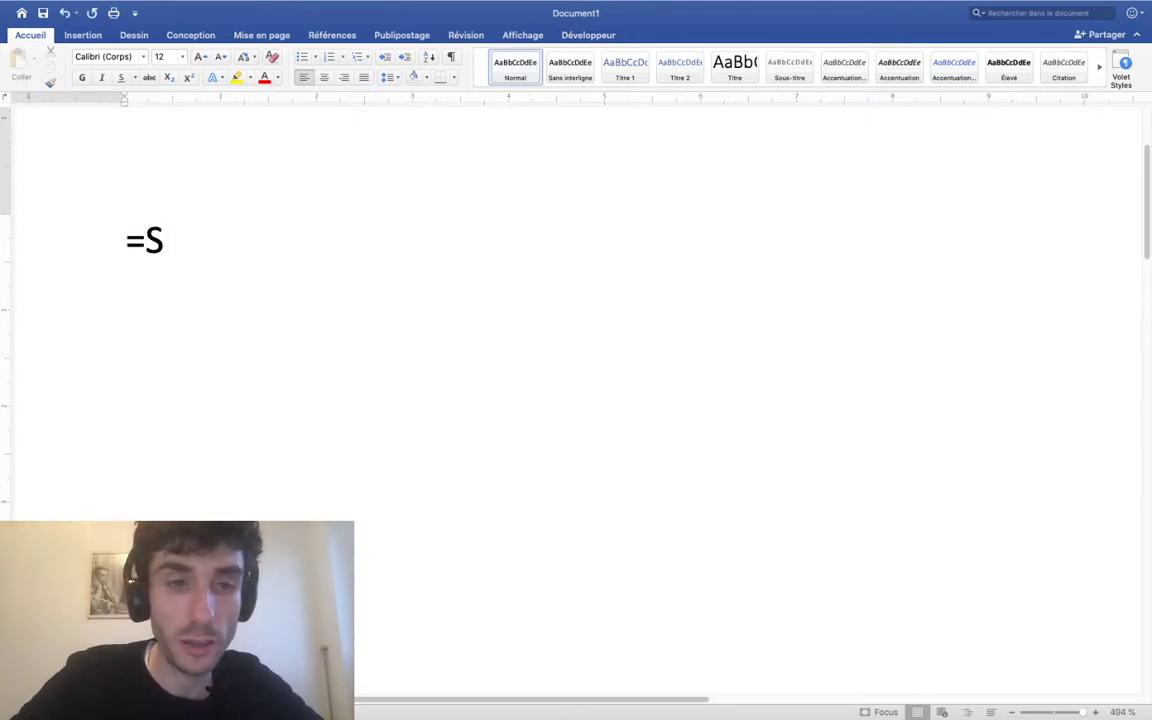
type("i(")
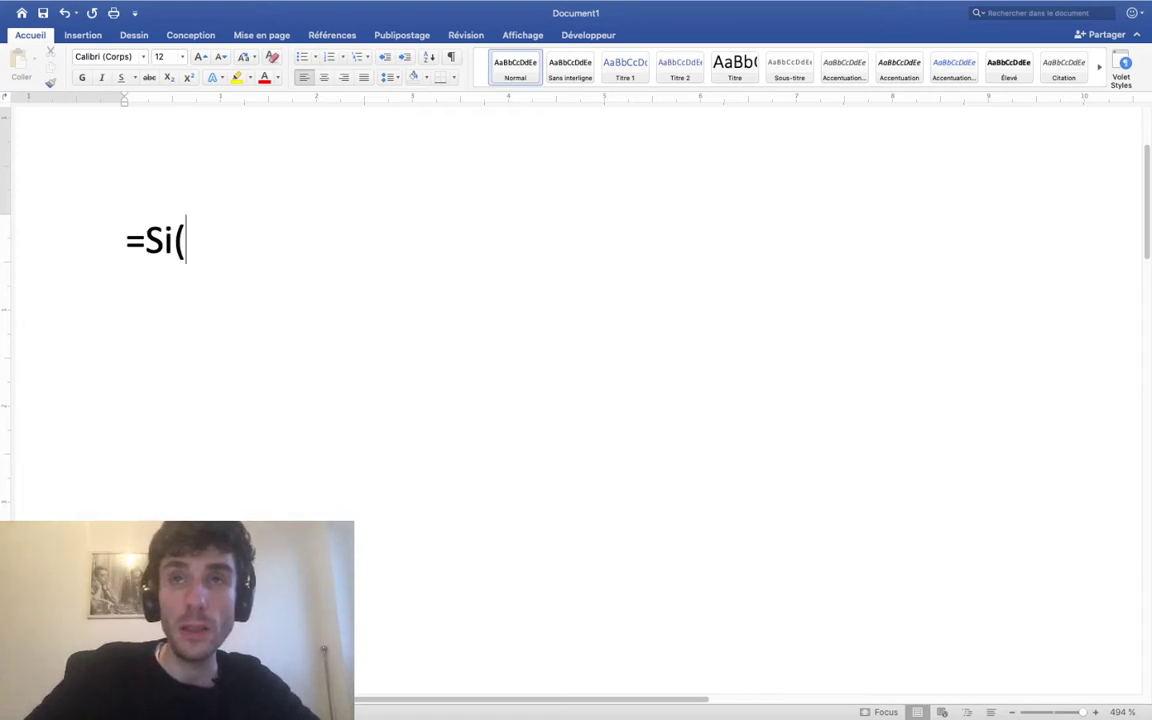
scroll(380, 298, "up", 1)
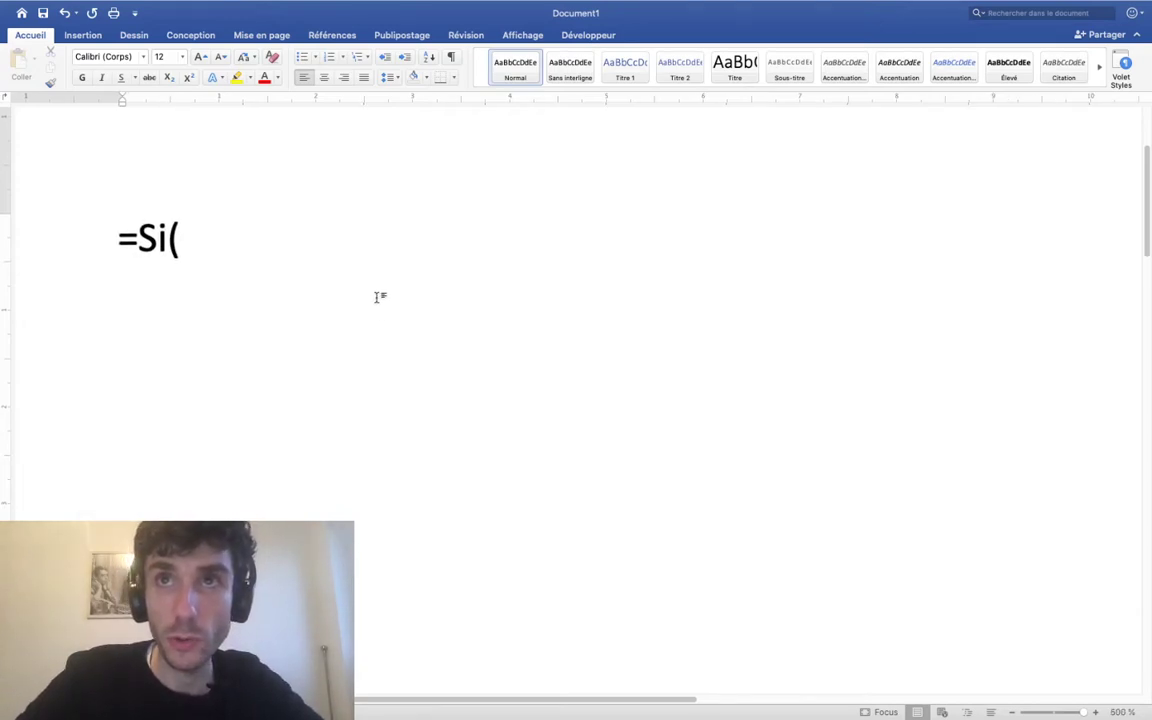
left_click_drag(198, 252, 87, 247)
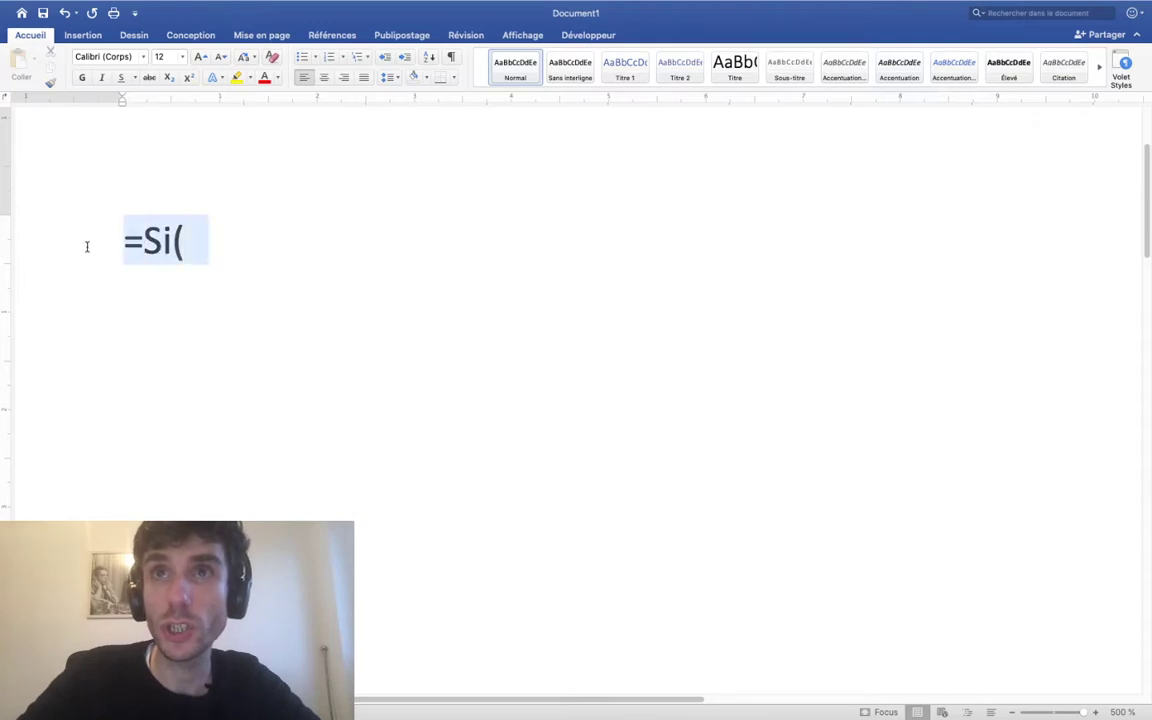
left_click(180, 58)
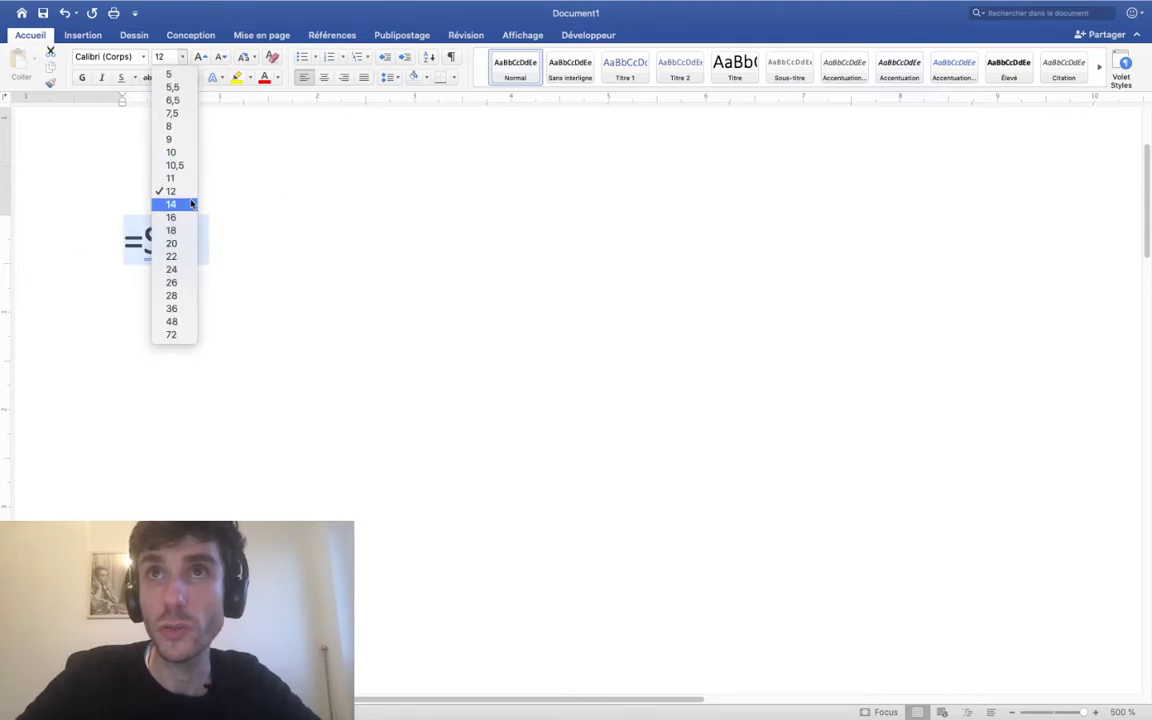
left_click(188, 233)
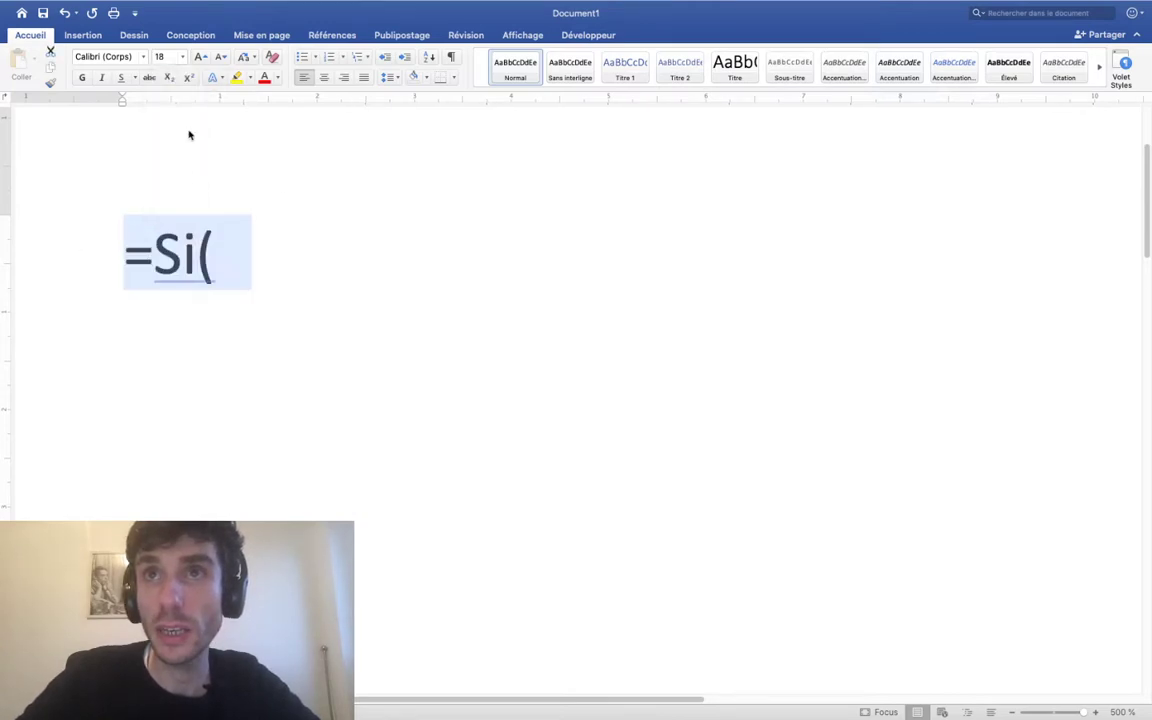
left_click(182, 57)
left_click(172, 296)
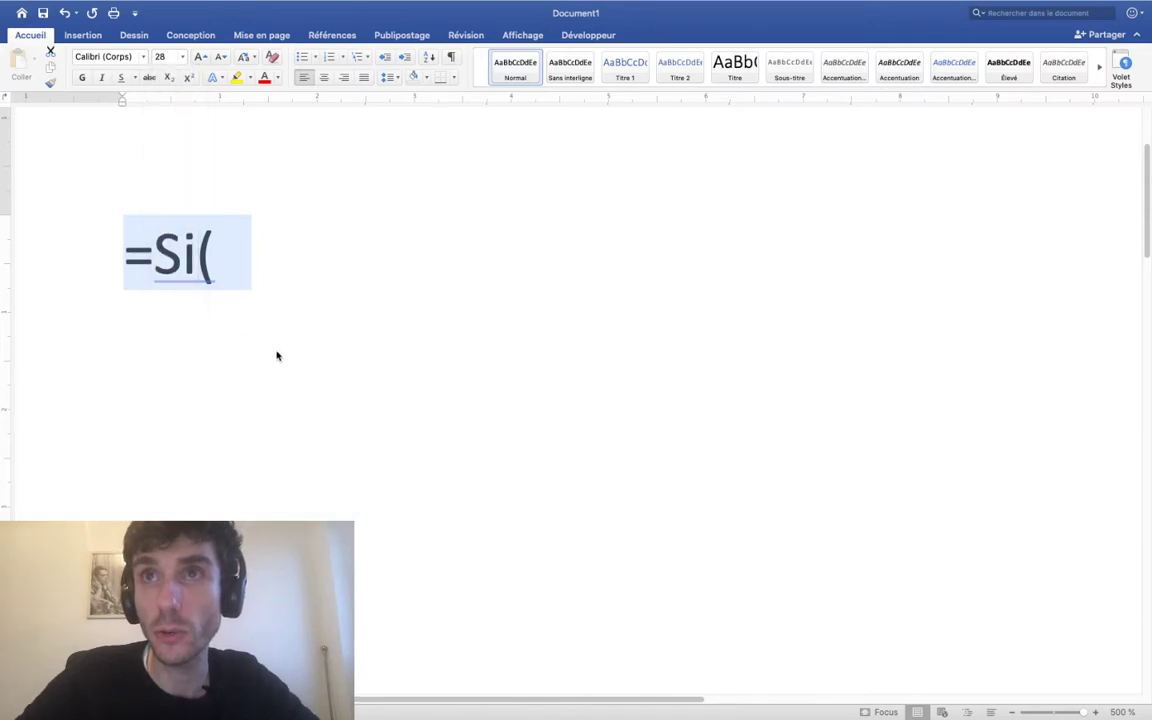
left_click(265, 228)
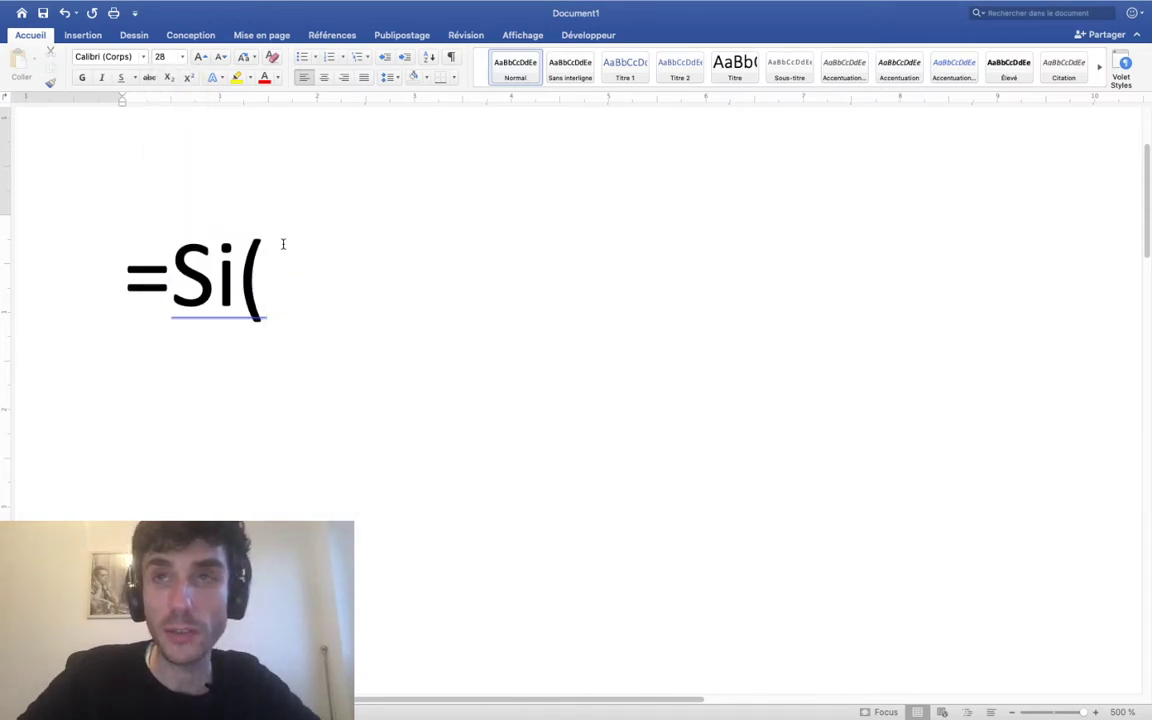
- Type 'Condition initiale ;' after =Si(, correcting typos
type("Conditiiio")
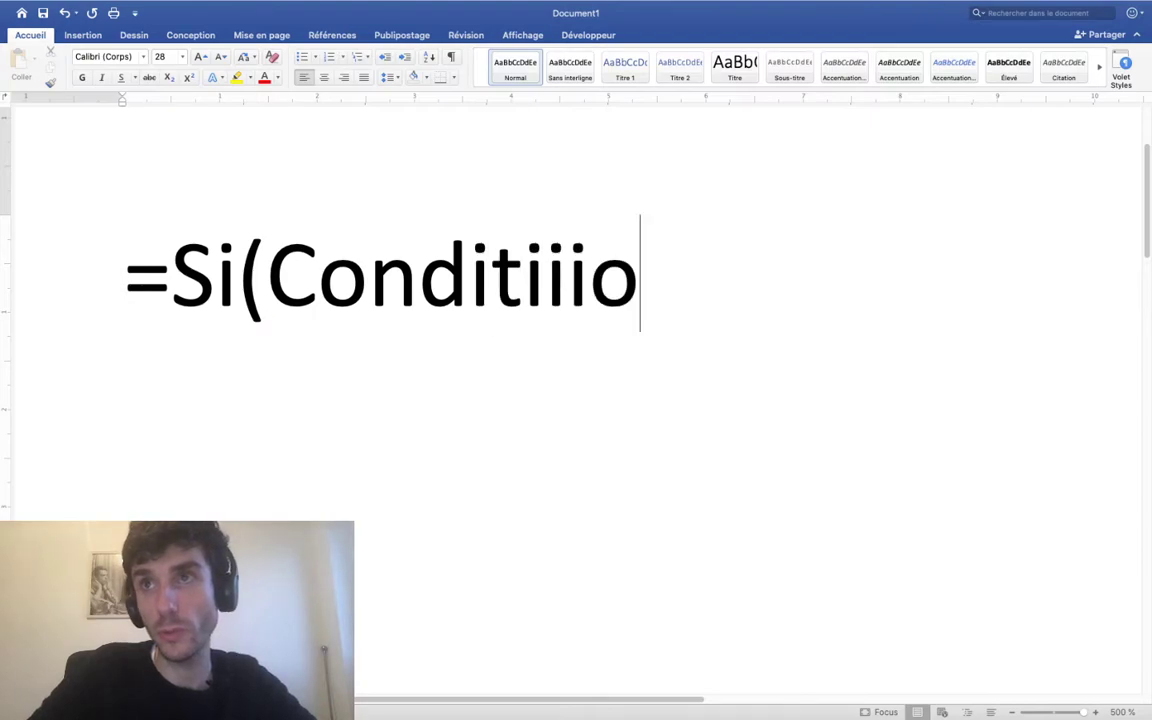
type("n")
key("BackSpace")
key("BackSpace")
key("BackSpace")
key("BackSpace")
key("BackSpace")
key("BackSpace")
type("tion ii")
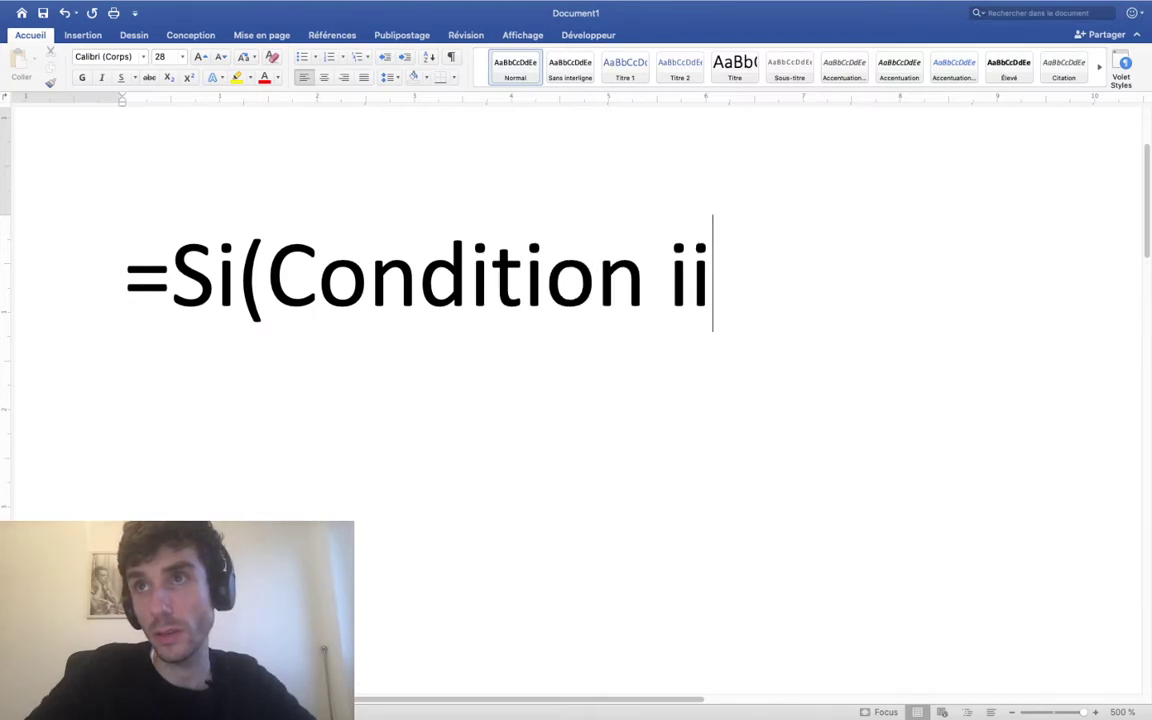
type("nitii")
key("BackSpace")
key("BackSpace")
key("BackSpace")
key("BackSpace")
key("BackSpace")
type("ni")
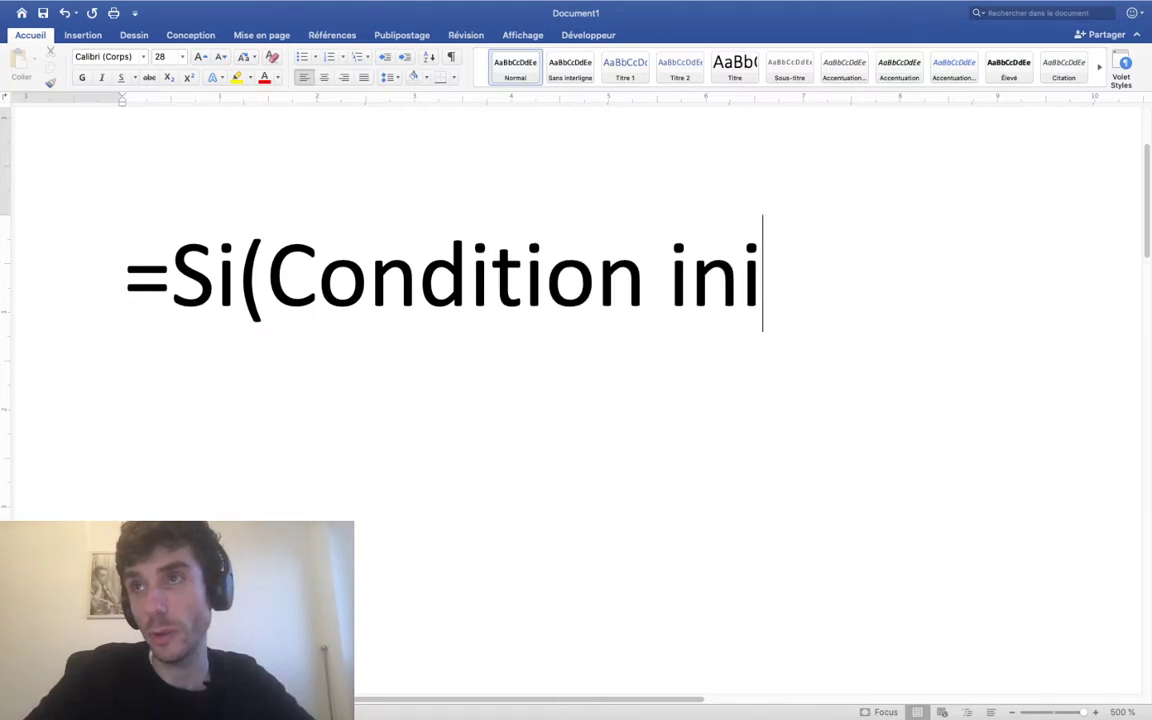
type("tiial")
key("BackSpace")
key("BackSpace")
key("BackSpace")
type("ale")
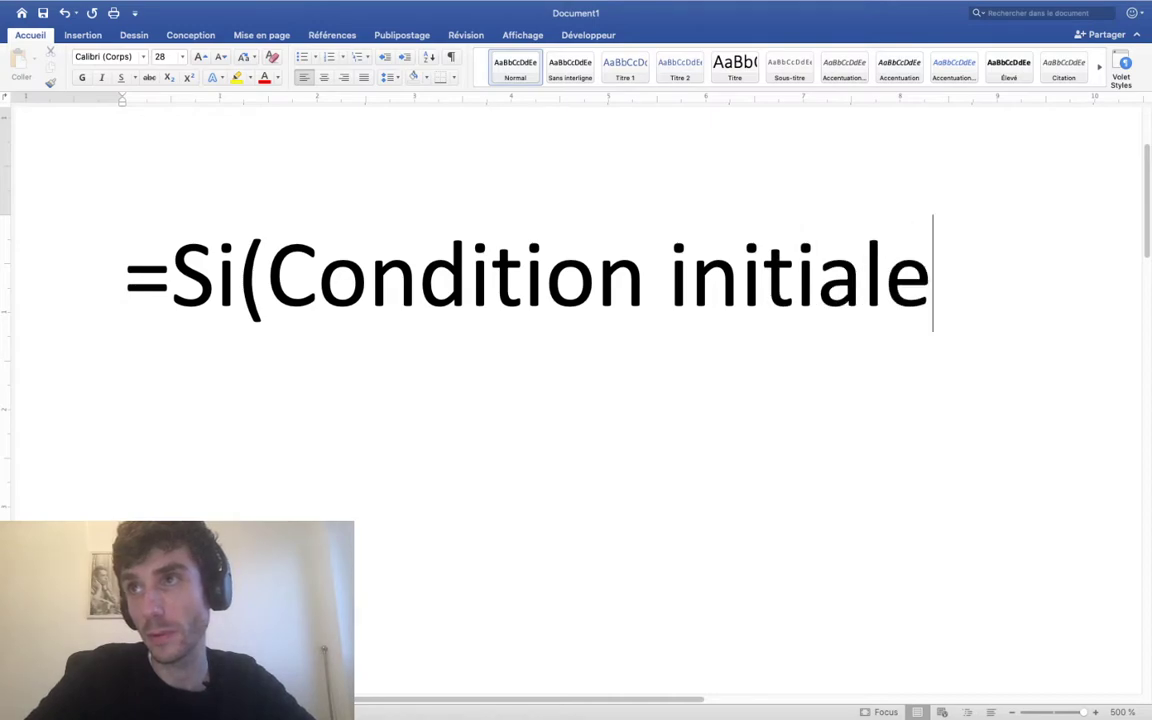
type(" ;")
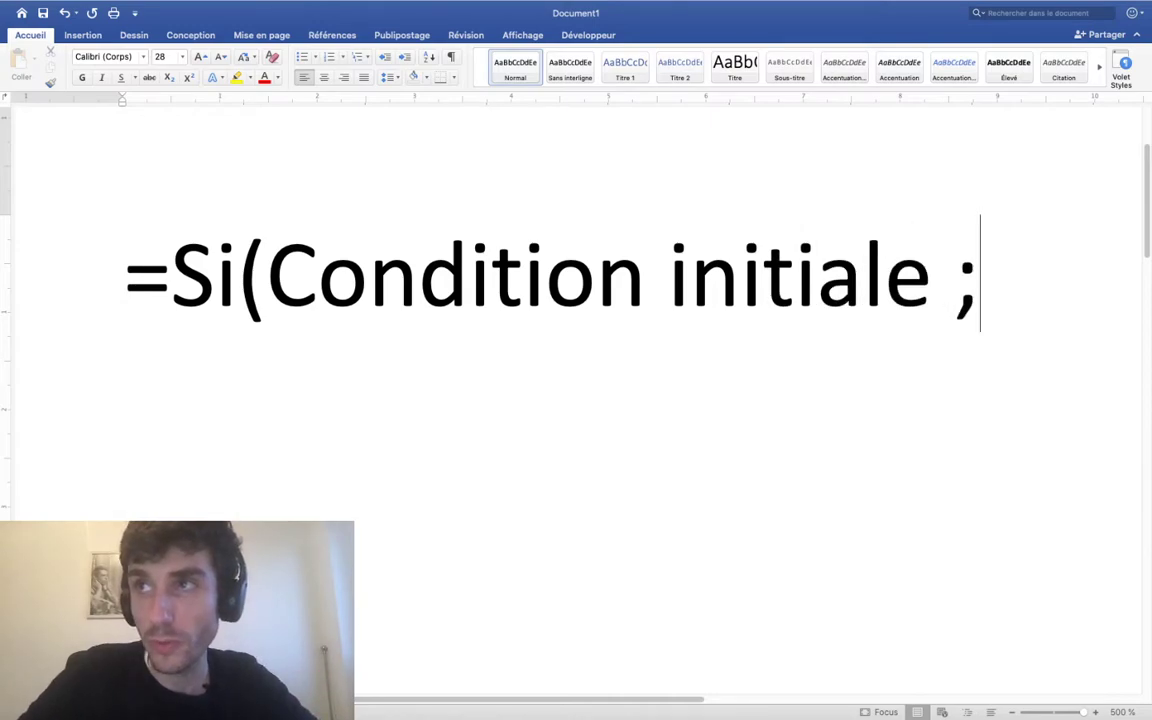
scroll(283, 244, "down", 5)
scroll(283, 244, "down", 3)
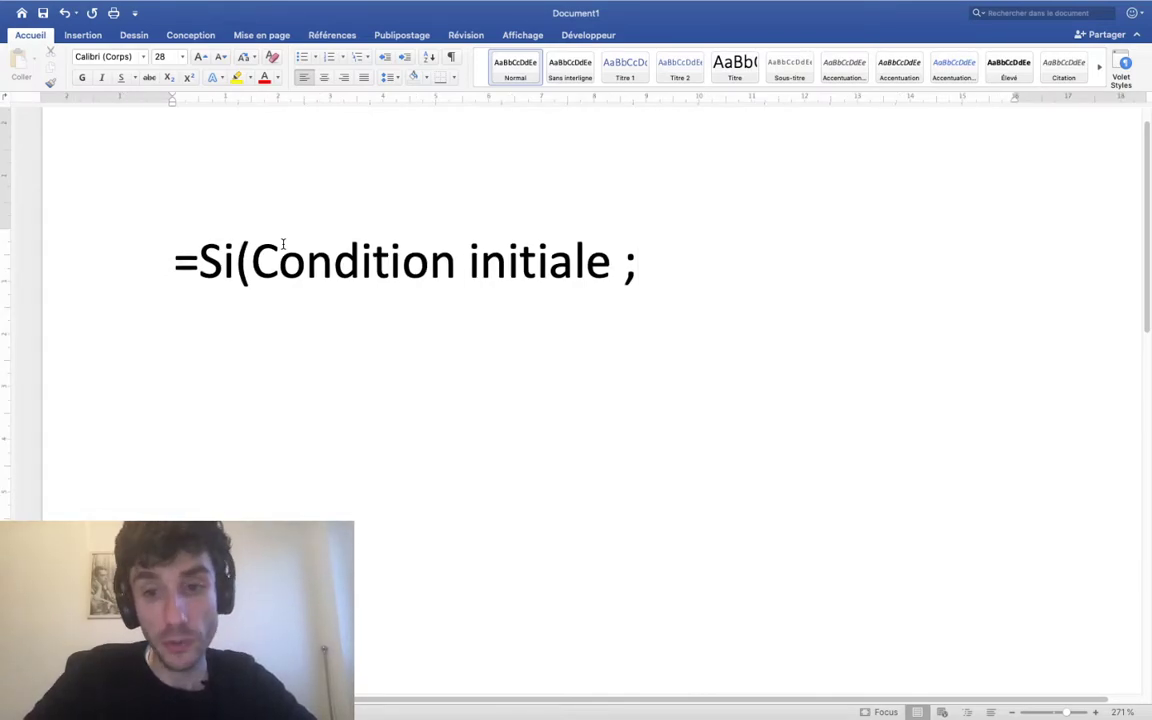
- Finish the template with 'conséquence ;alternative)' to close the formula
type("alte")
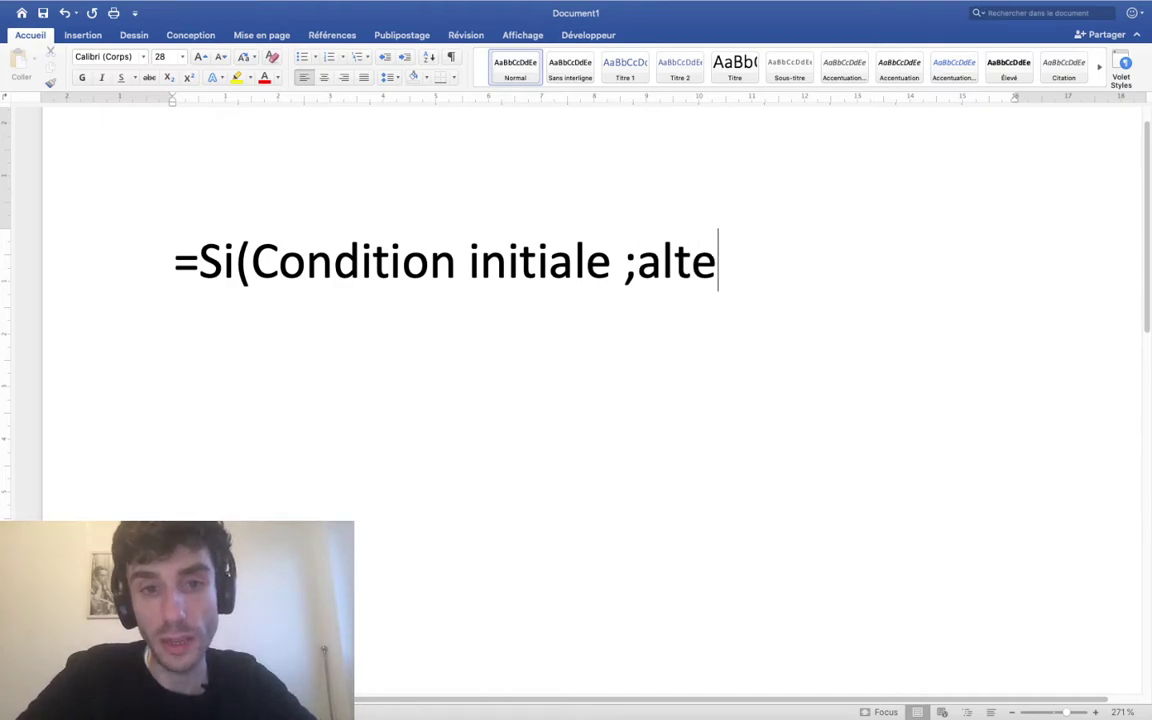
type("rnatv")
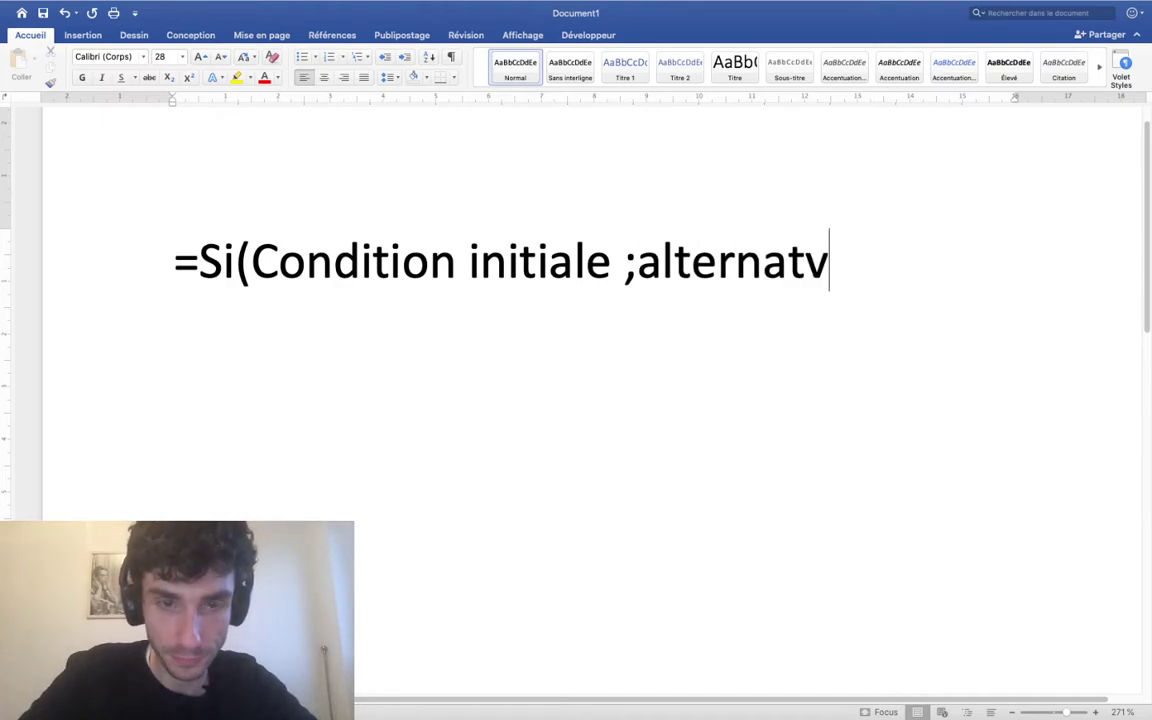
key("BackSpace")
key("BackSpace")
type("i")
key("BackSpace")
type("ti")
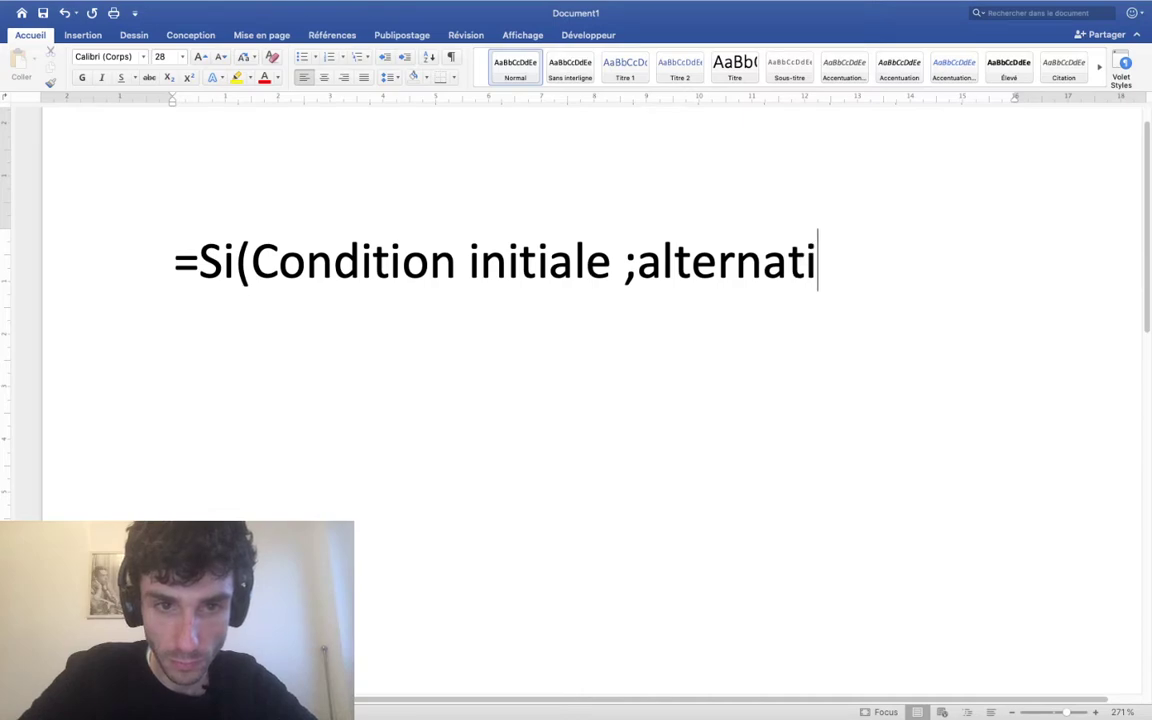
type("ve ;")
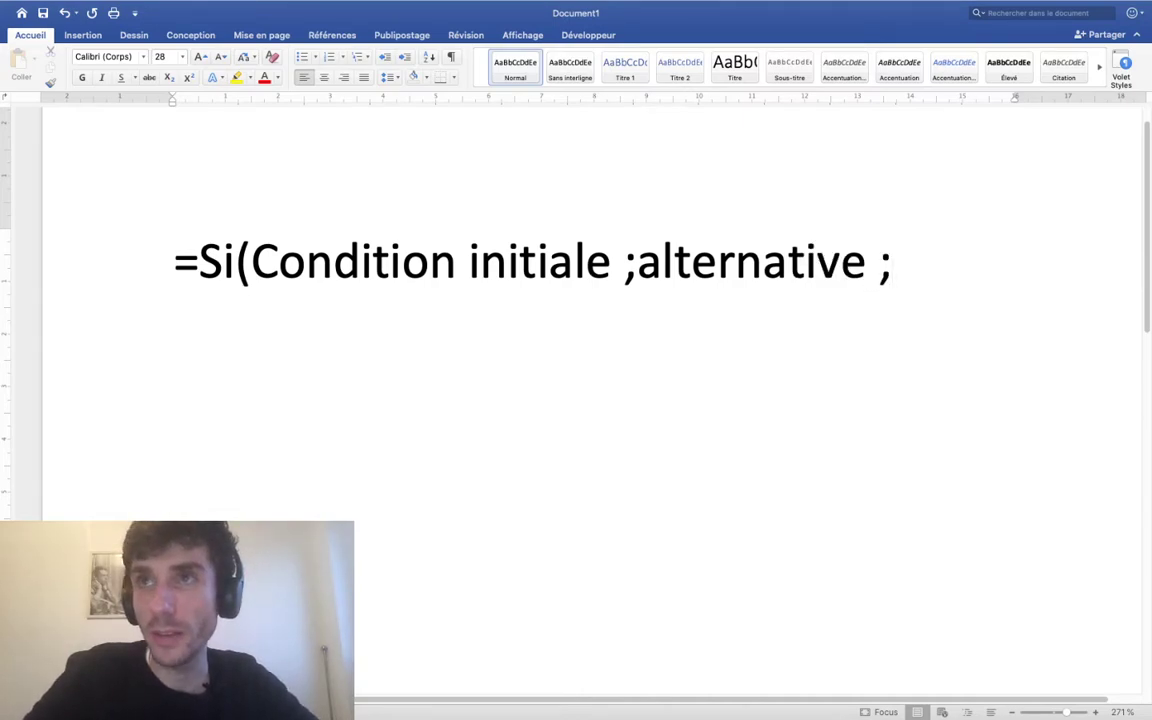
key("BackSpace")
key("BackSpace")
key("BackSpace")
key("BackSpace")
key("BackSpace")
key("BackSpace")
key("BackSpace")
key("BackSpace")
key("BackSpace")
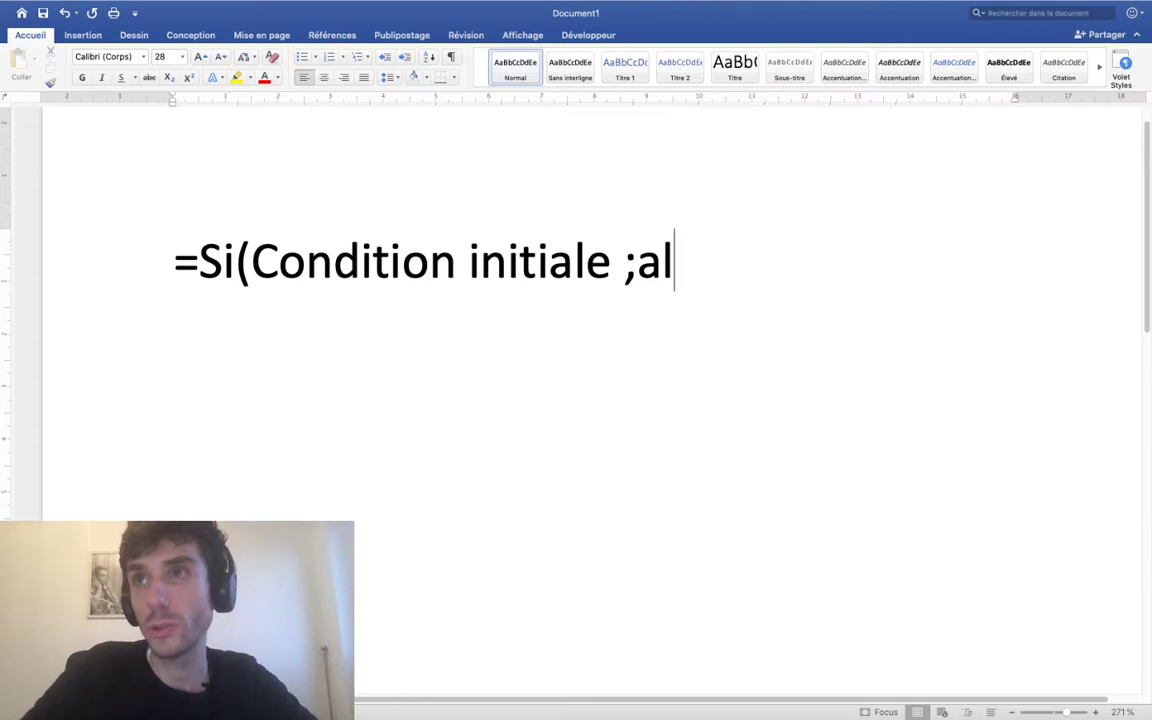
key("BackSpace")
key("BackSpace")
type("cons")
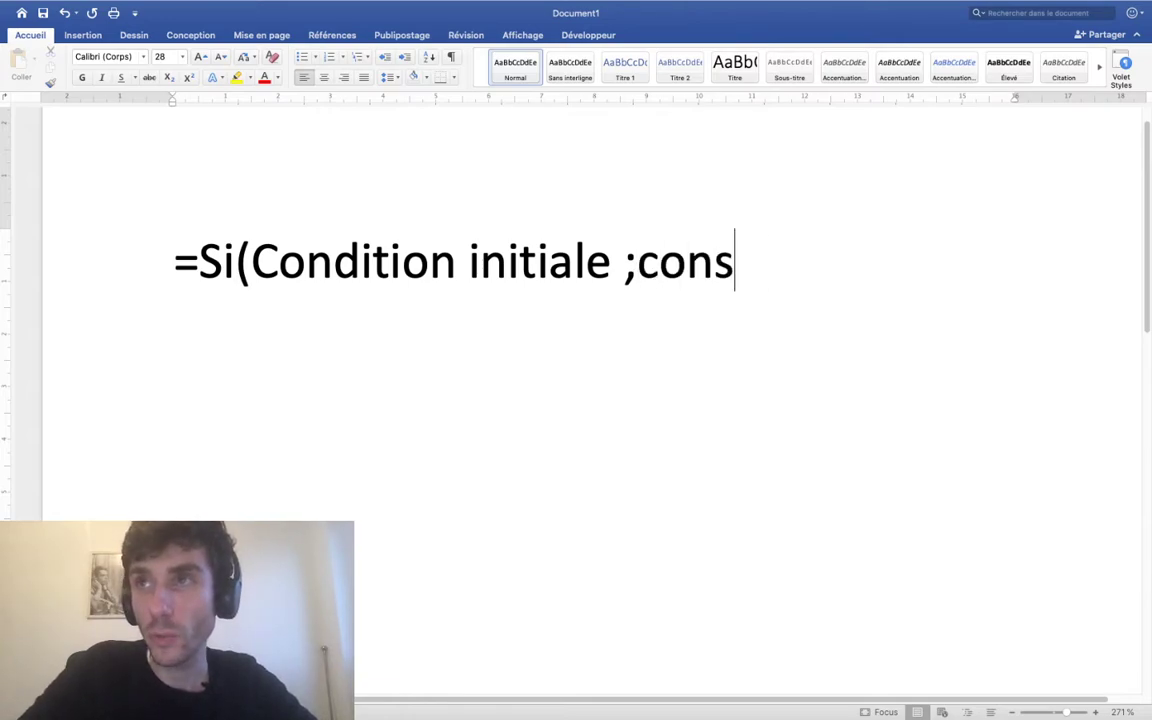
type("équence ;")
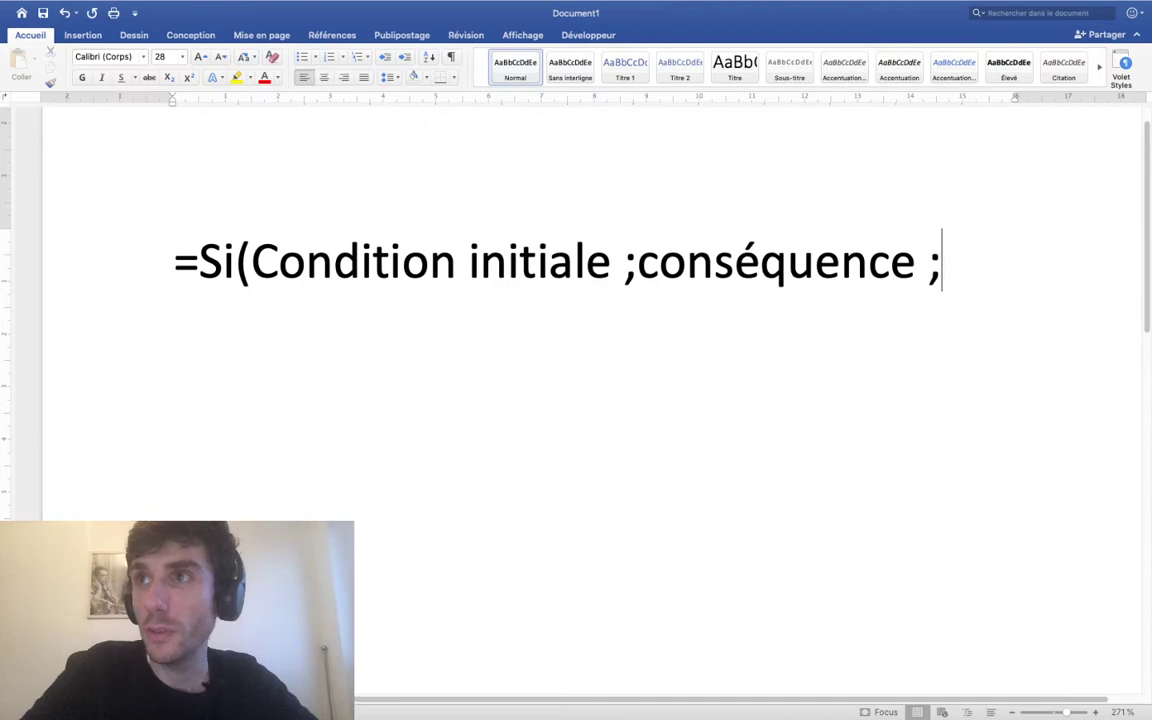
type("sa")
key("BackSpace")
key("BackSpace")
type("alte")
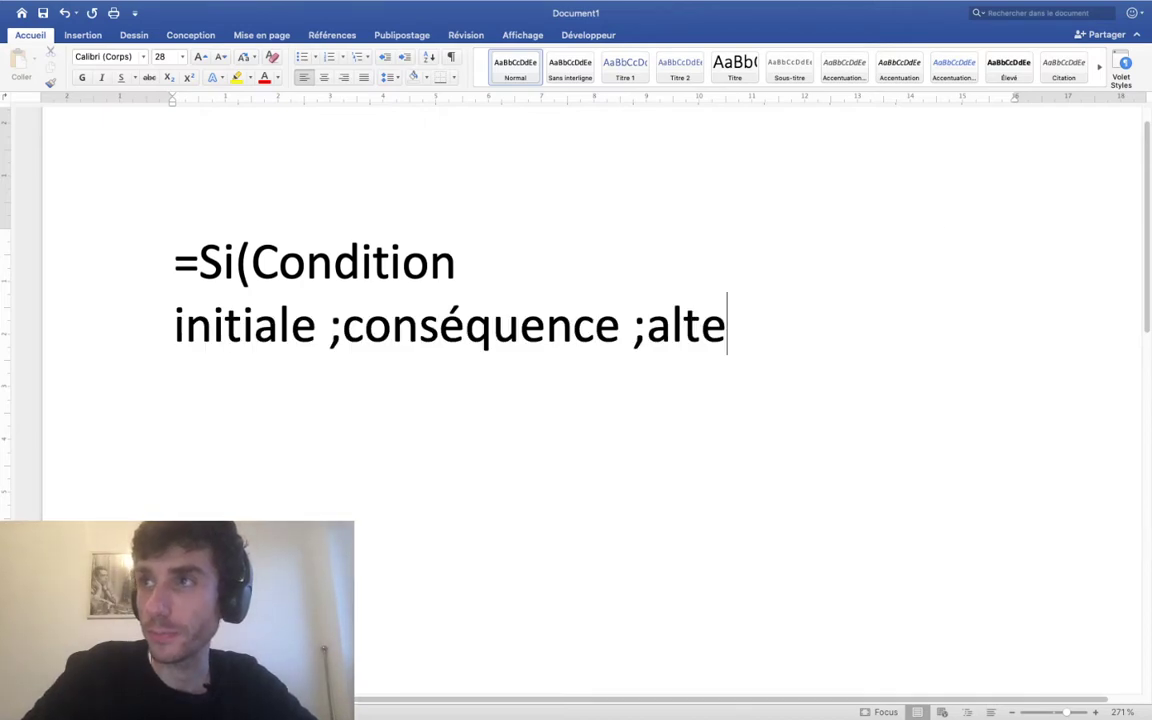
type("rnative")
key("BackSpace")
key("BackSpace")
type("i")
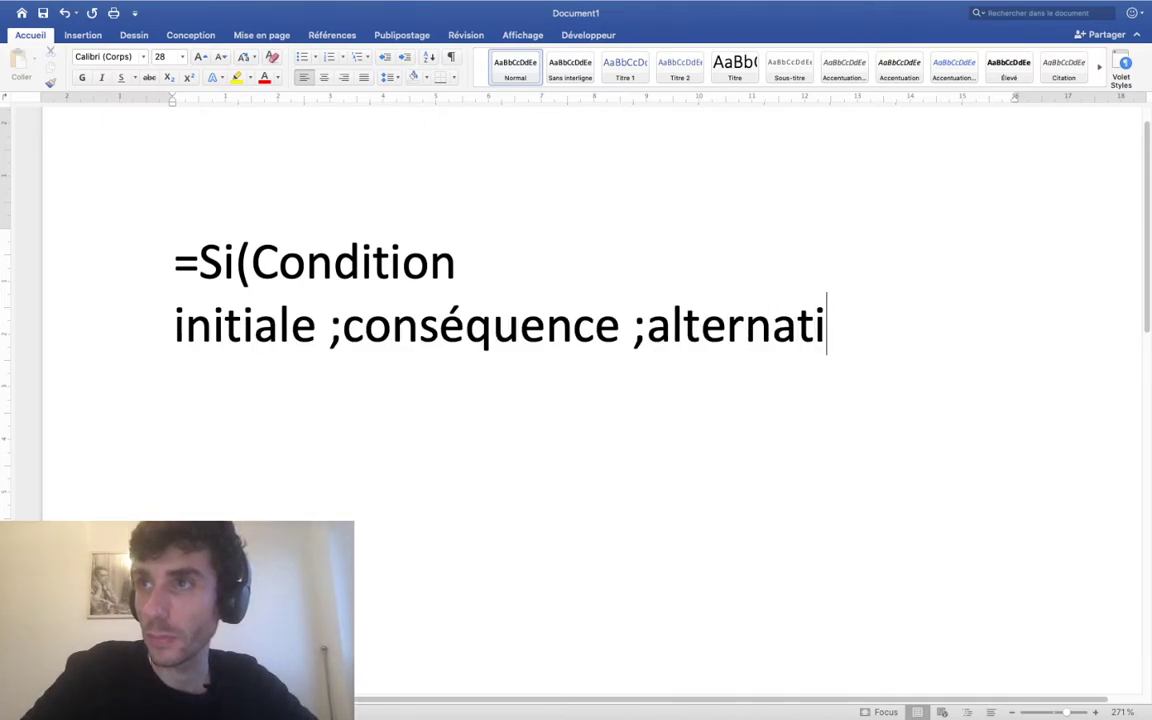
type("ve)")
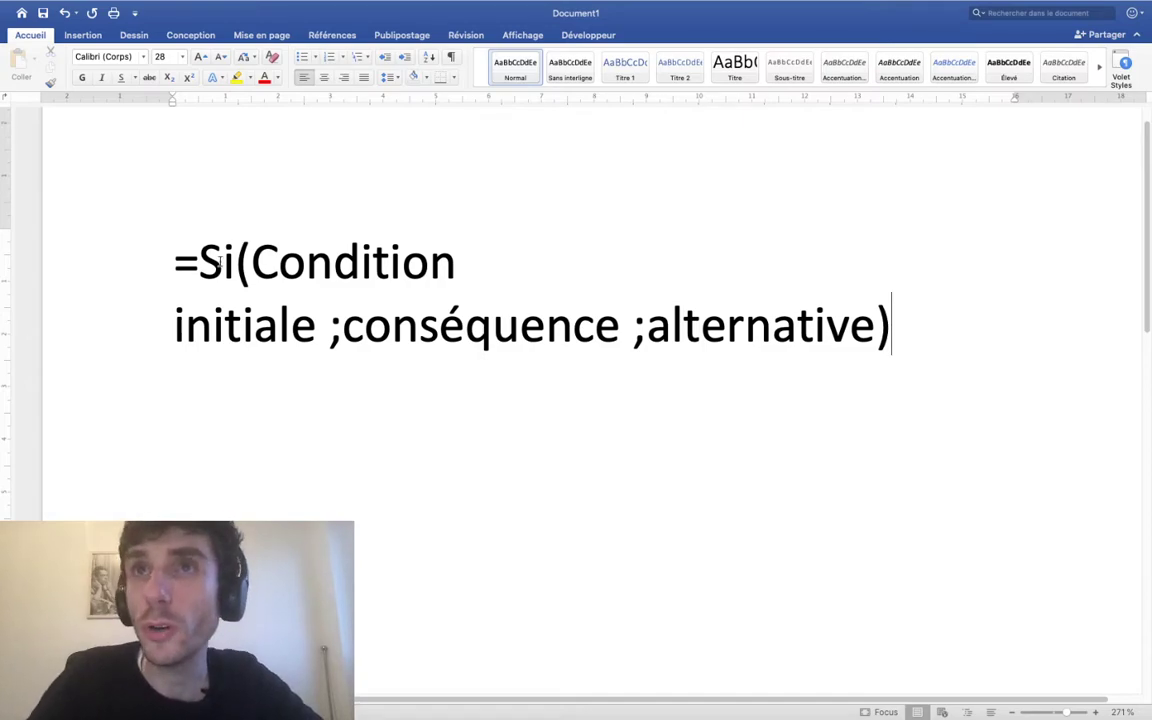
scroll(212, 166, "down", 2)
- Shrink the =Si( formula line to 22 pt
scroll(423, 229, "up", 1)
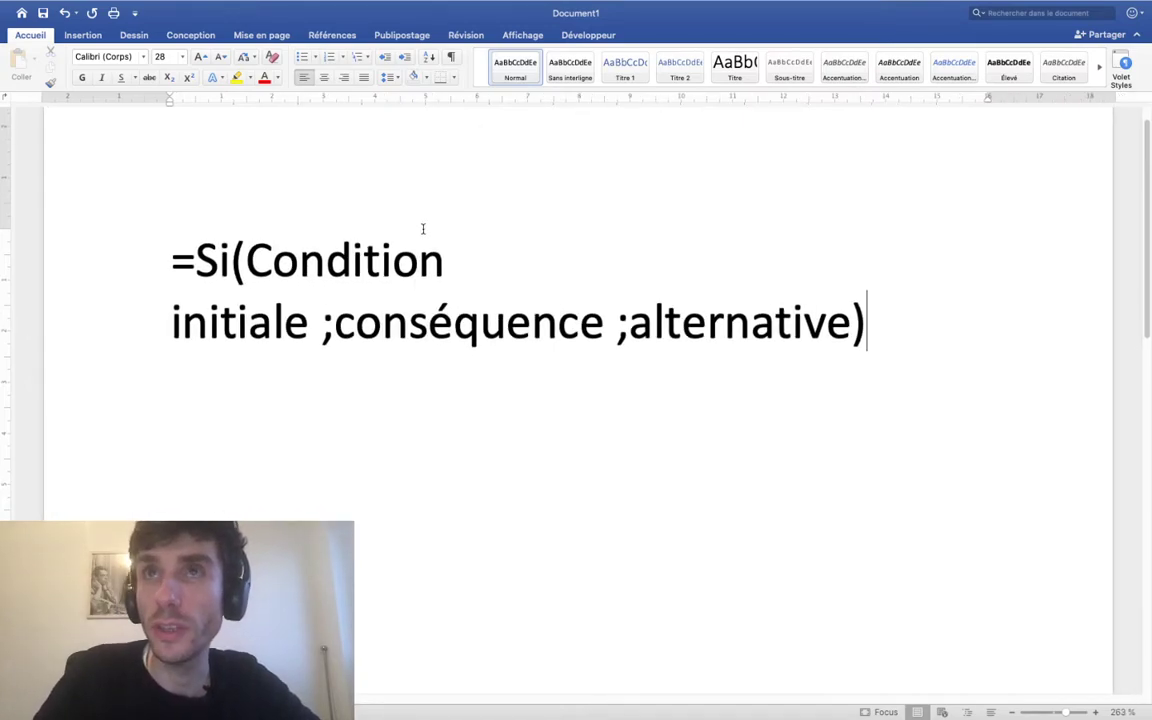
triple_click(423, 229)
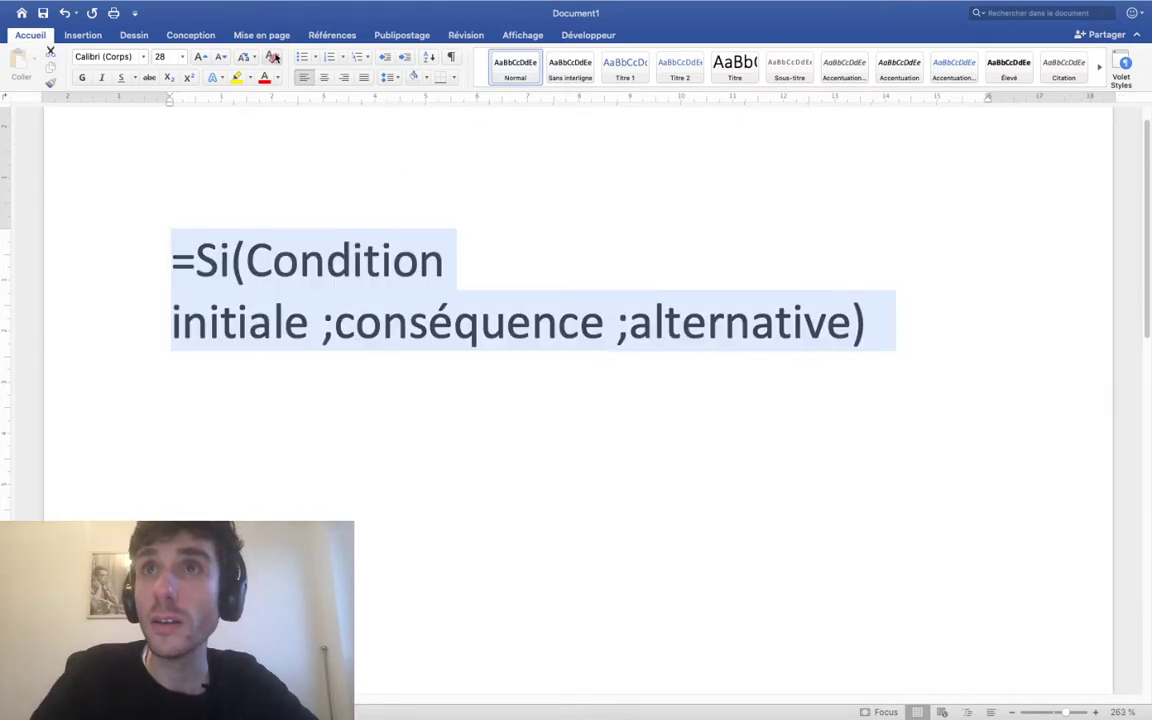
left_click(182, 57)
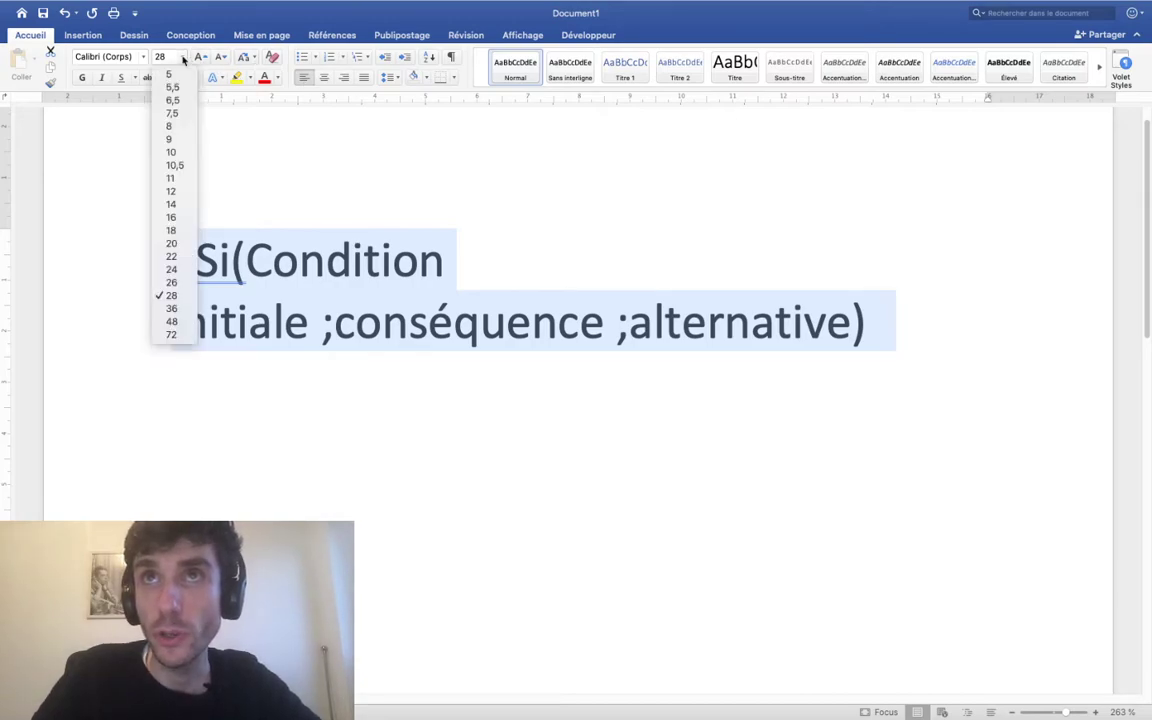
left_click(168, 268)
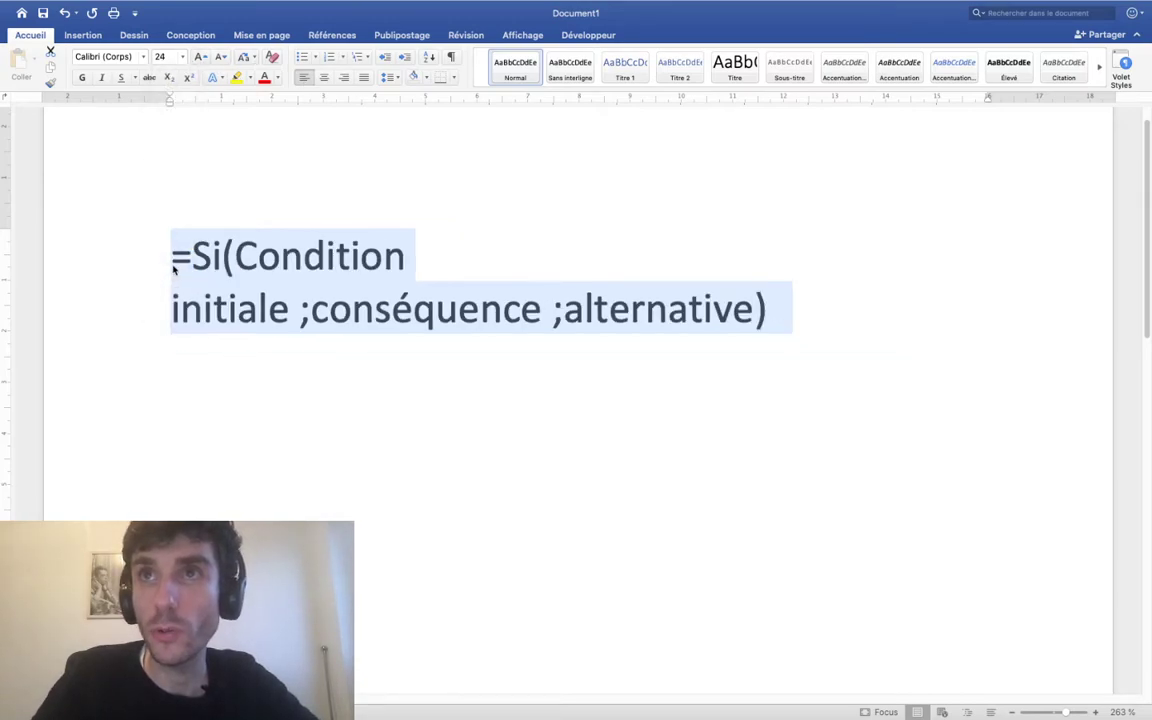
left_click(182, 57)
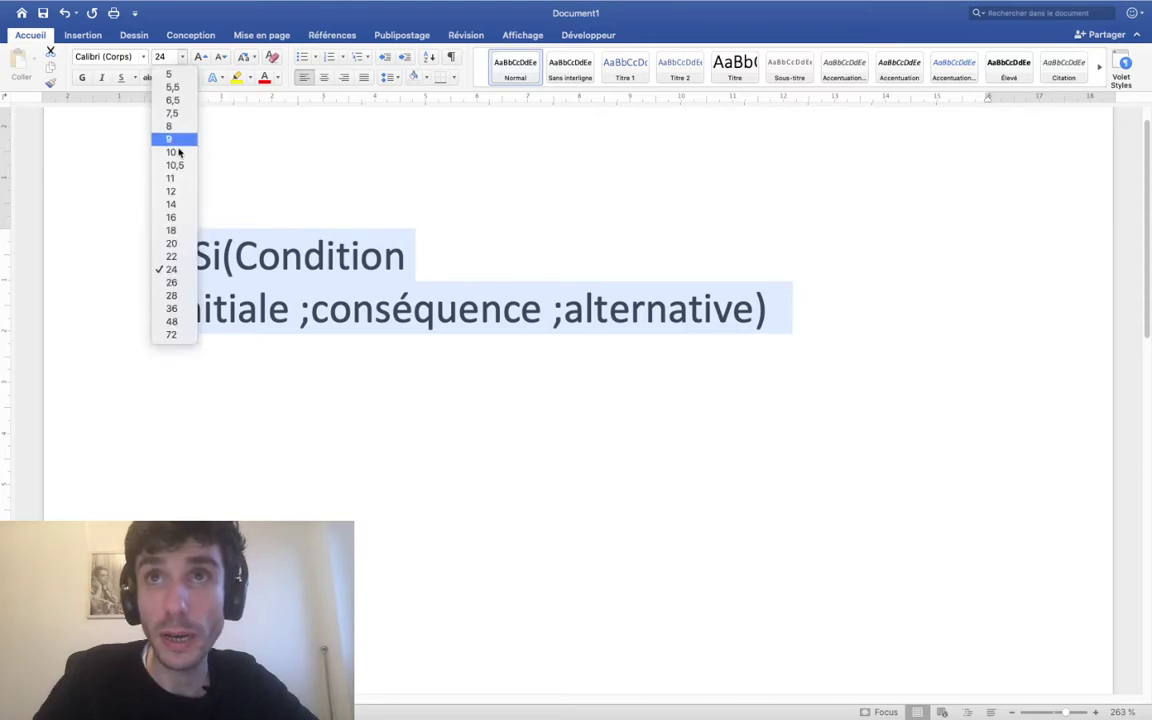
left_click(172, 243)
left_click(329, 258)
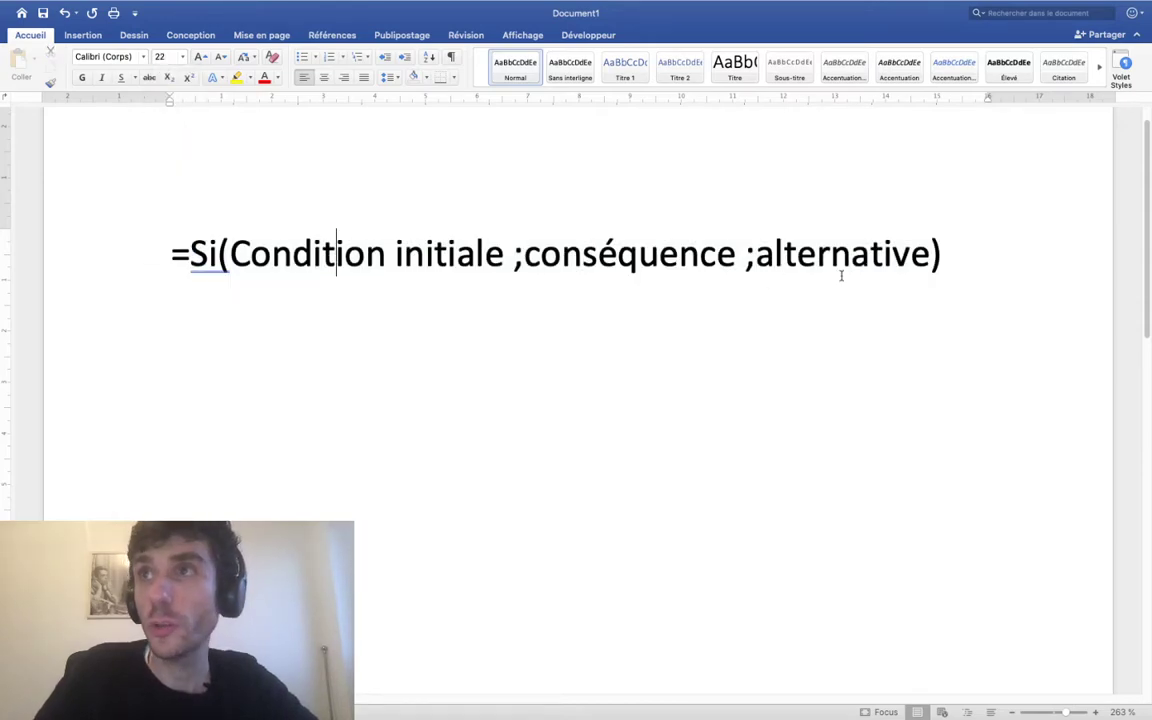
- Add notes 'CI : Temps = beau', 'Conséquence : je vais dehors', 'Alternative : je reste à la maison'
key("BackSpace")
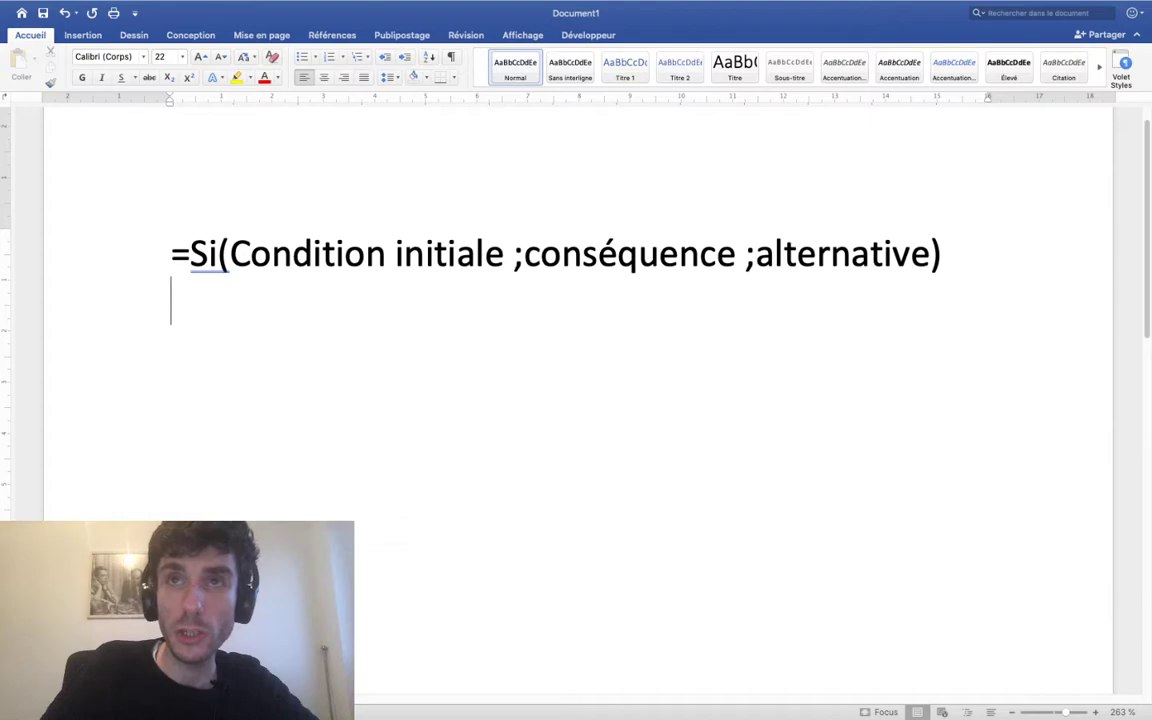
type("C")
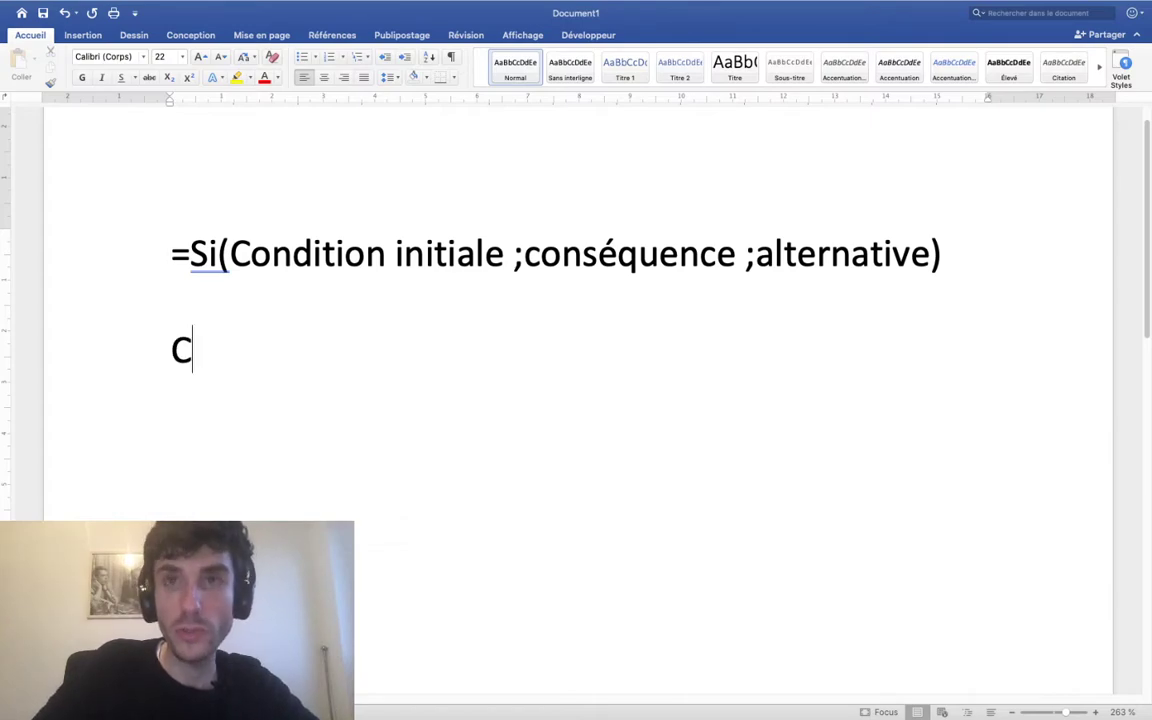
type("I : Temps")
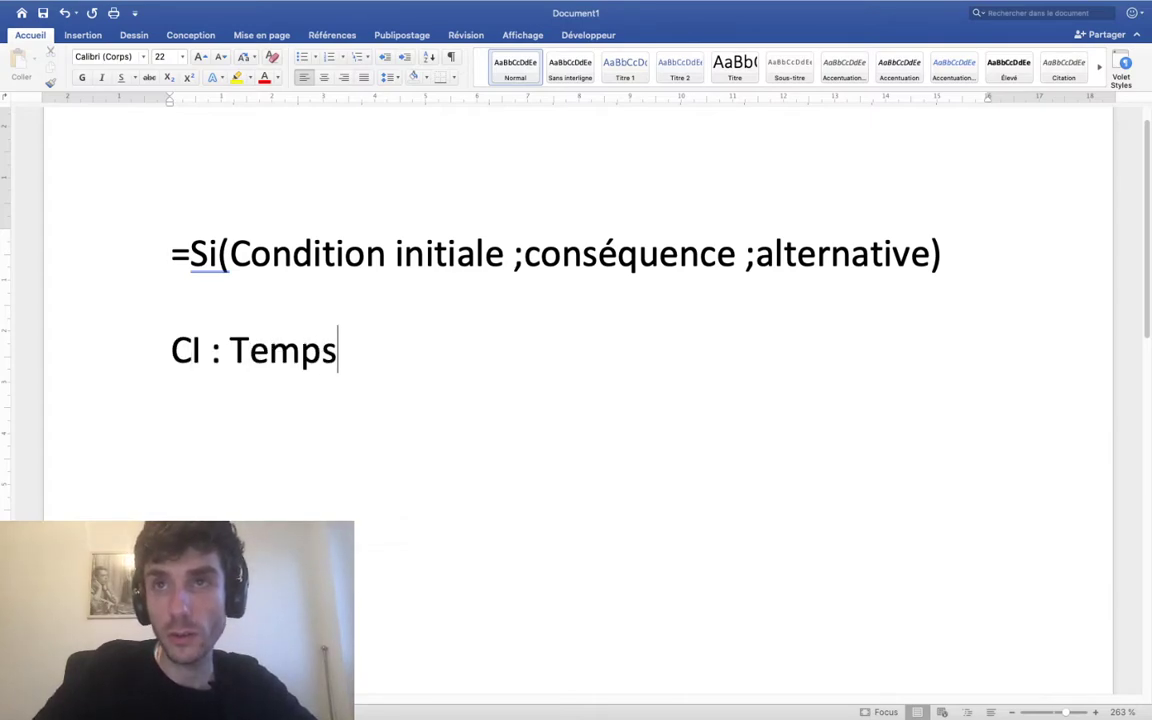
type(" = beau")
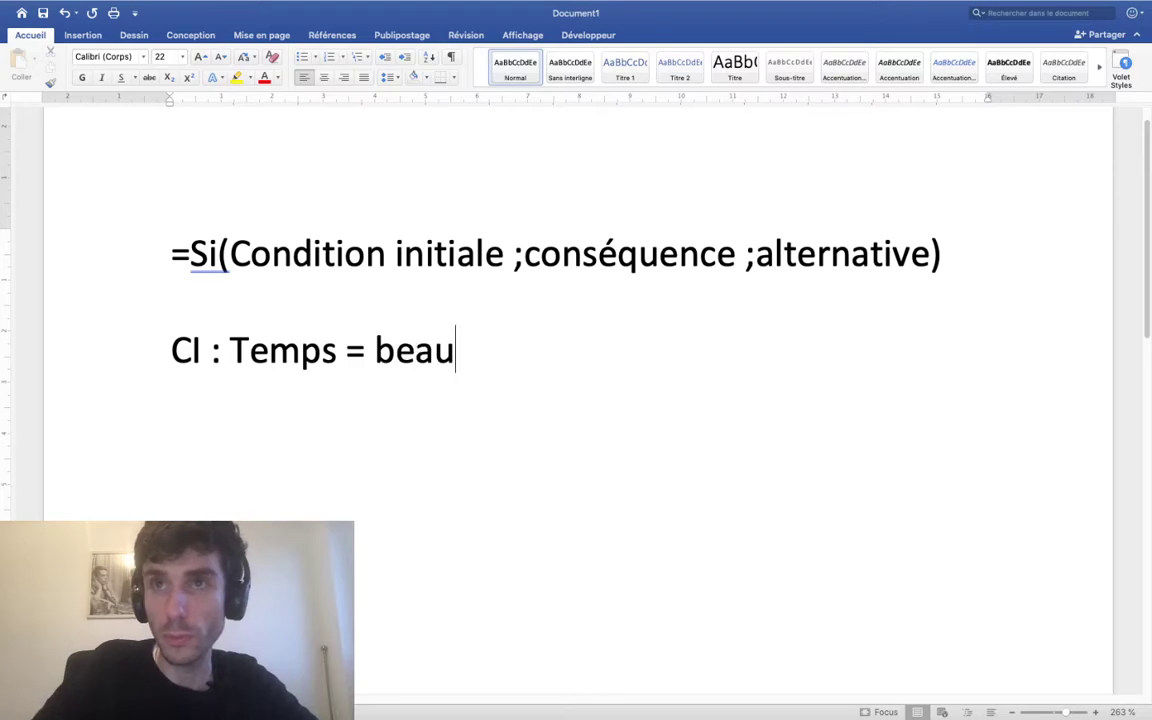
key("Return")
type("Cons")
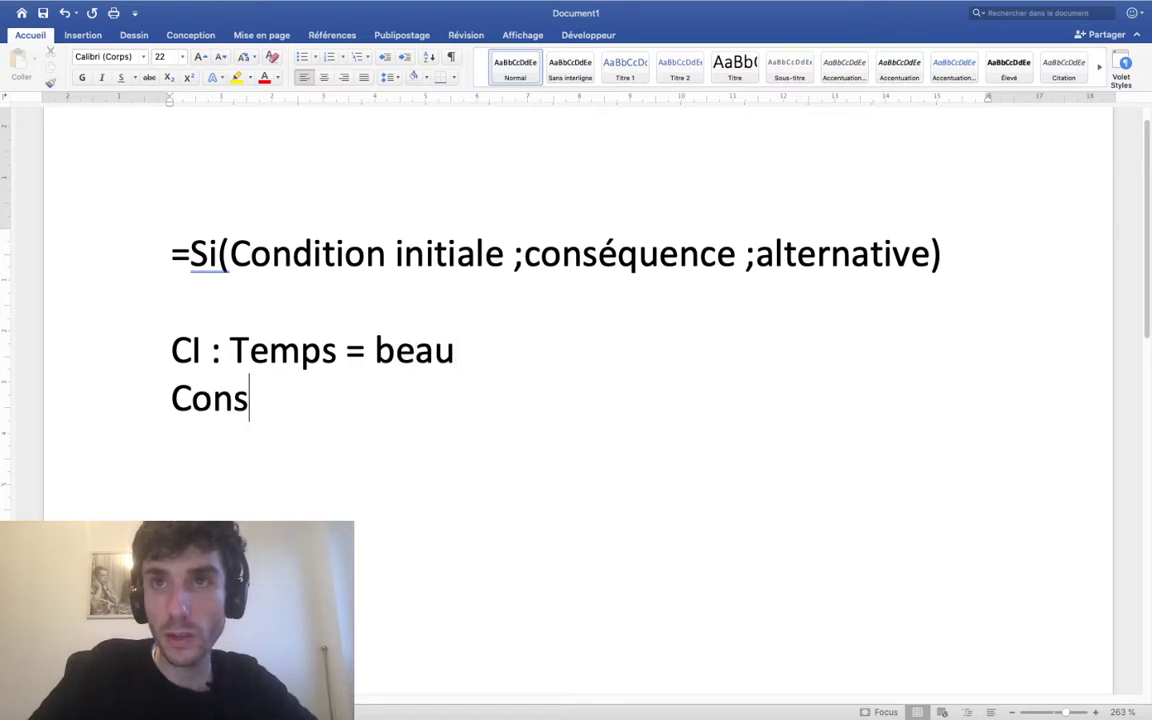
type("équence : ")
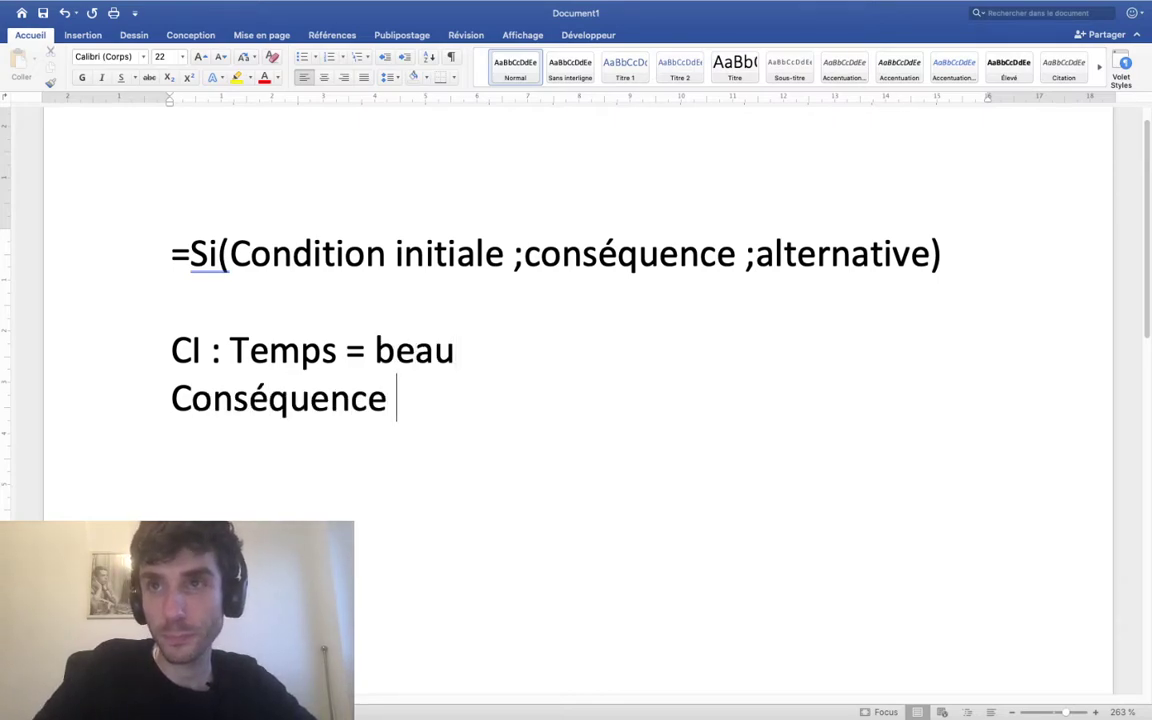
type("je vais de")
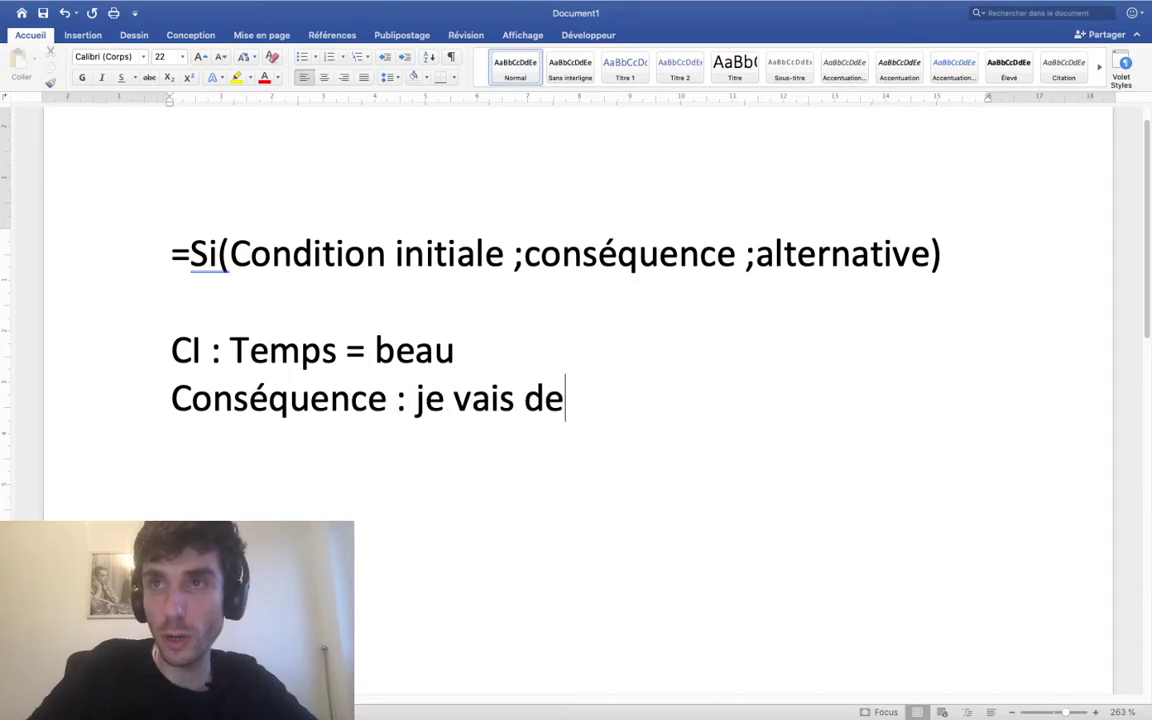
type("hors ")
type("Al")
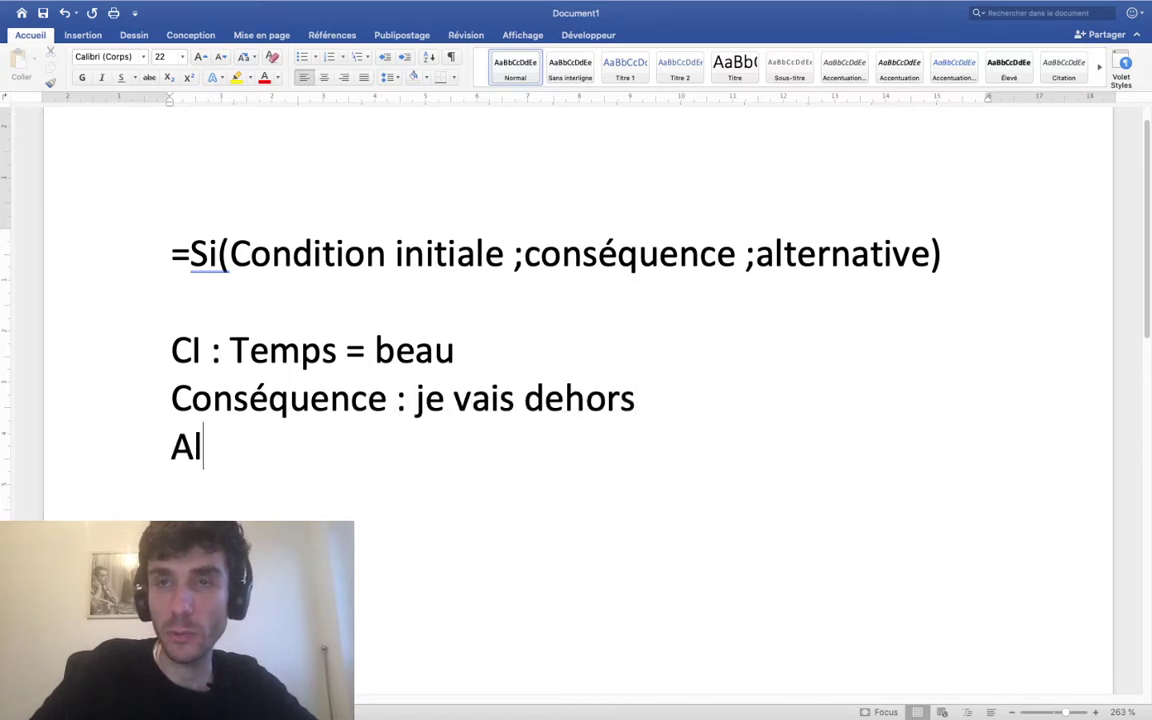
type("ternativ")
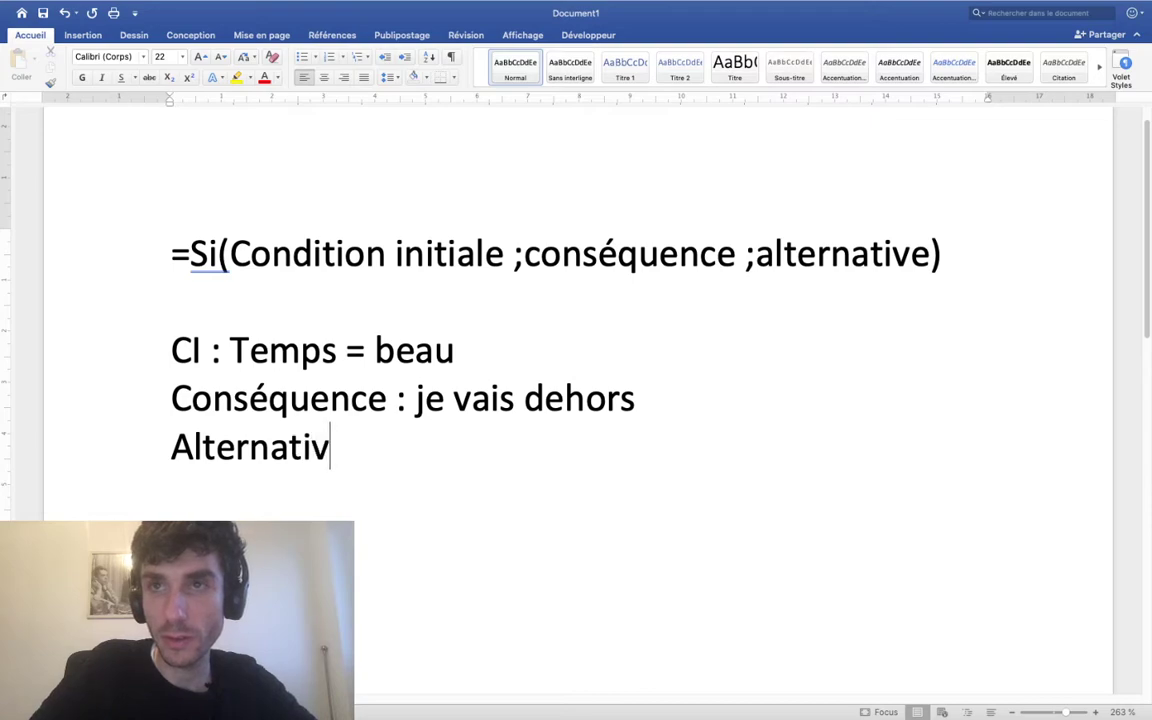
type("e : je reste à l")
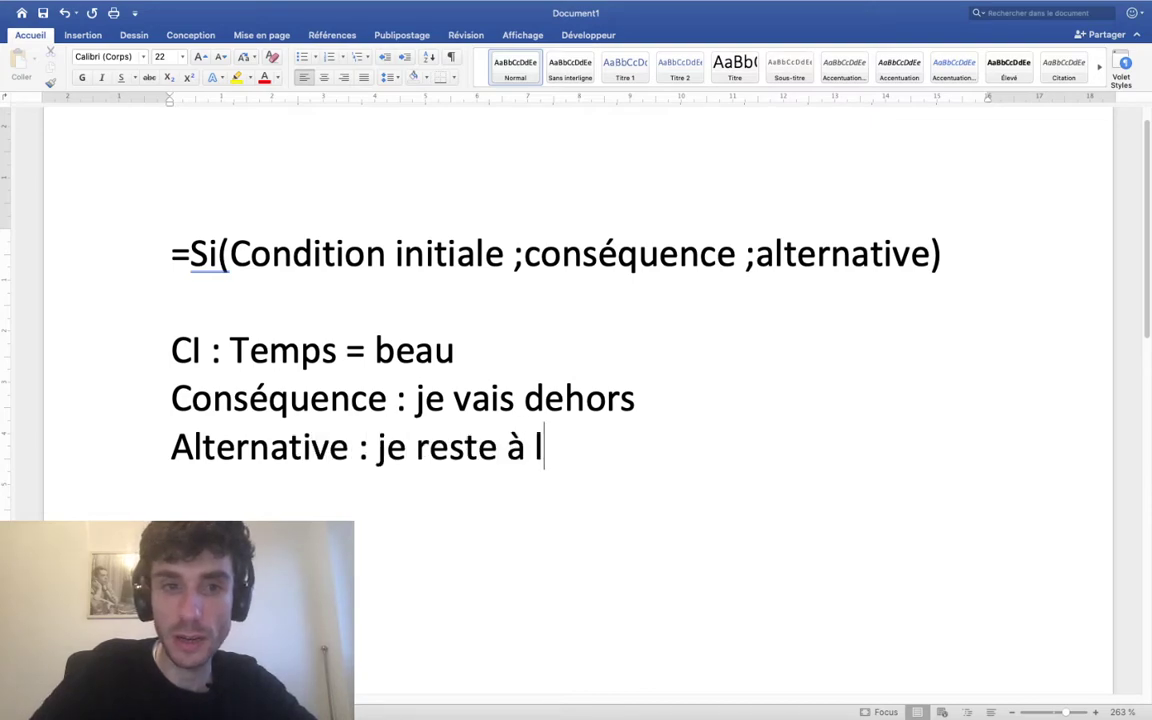
type("a maison")
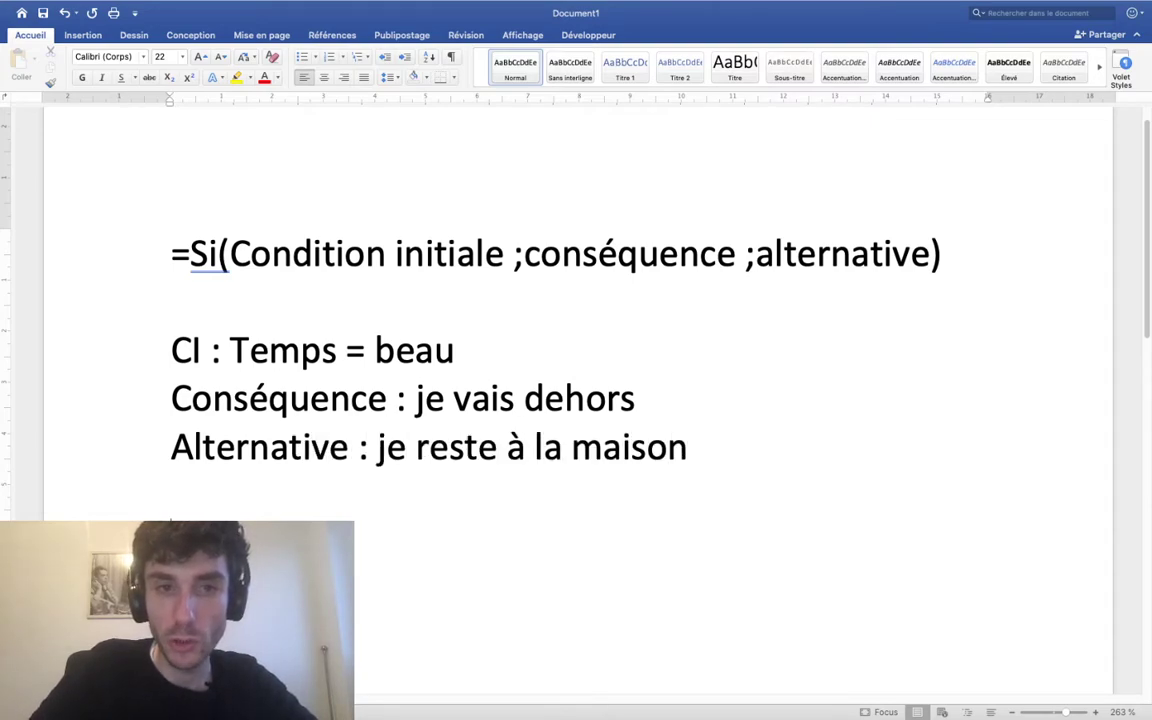
key("Return")
key("Return")
scroll(576, 400, "down", 3)
- Type the example '= Si (temps = beau ; je vais dehors ; je reste à la maison'
type("=")
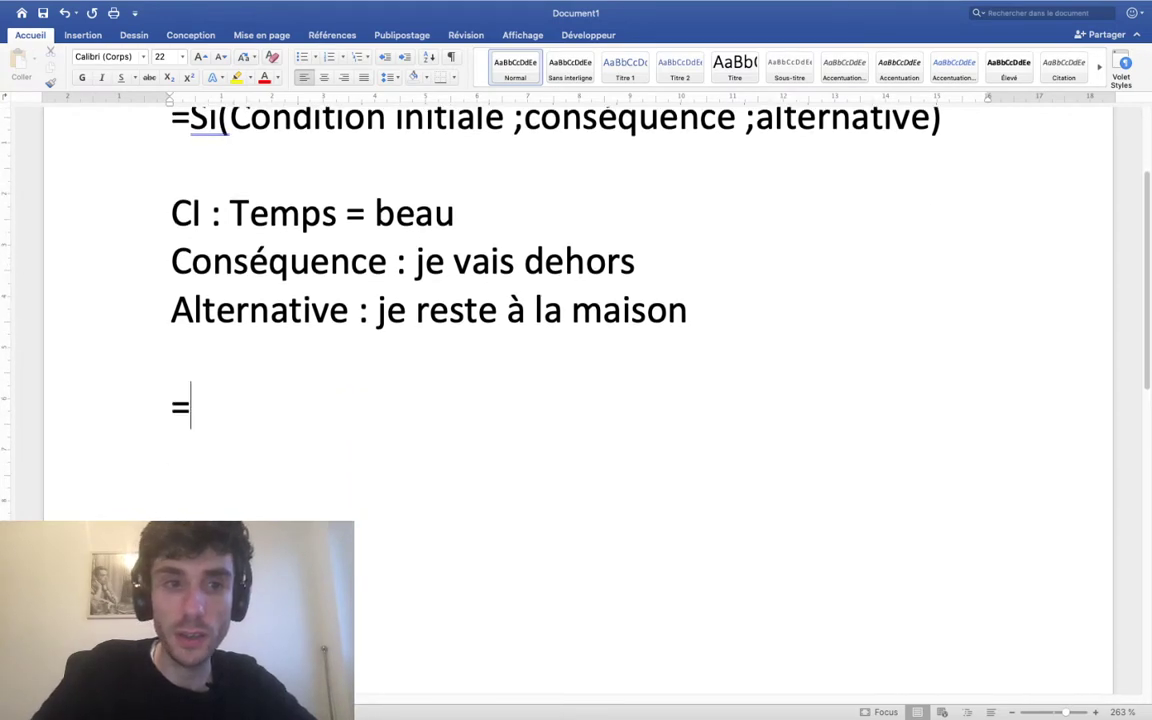
type(" S")
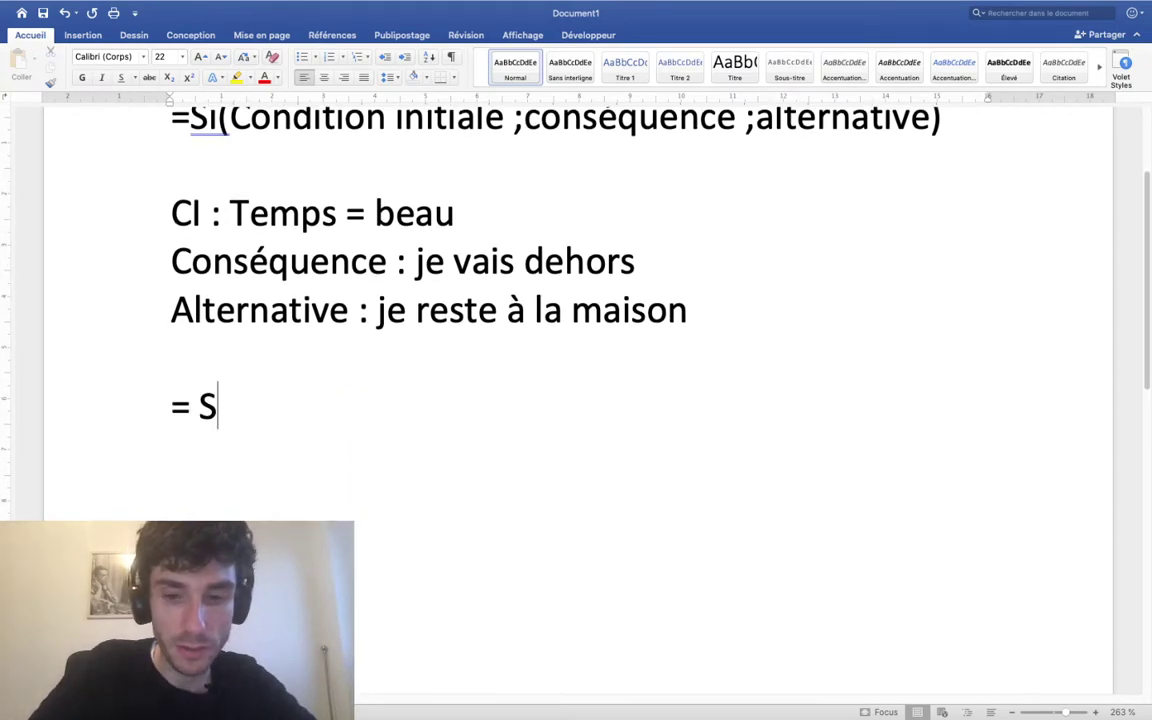
type("i (")
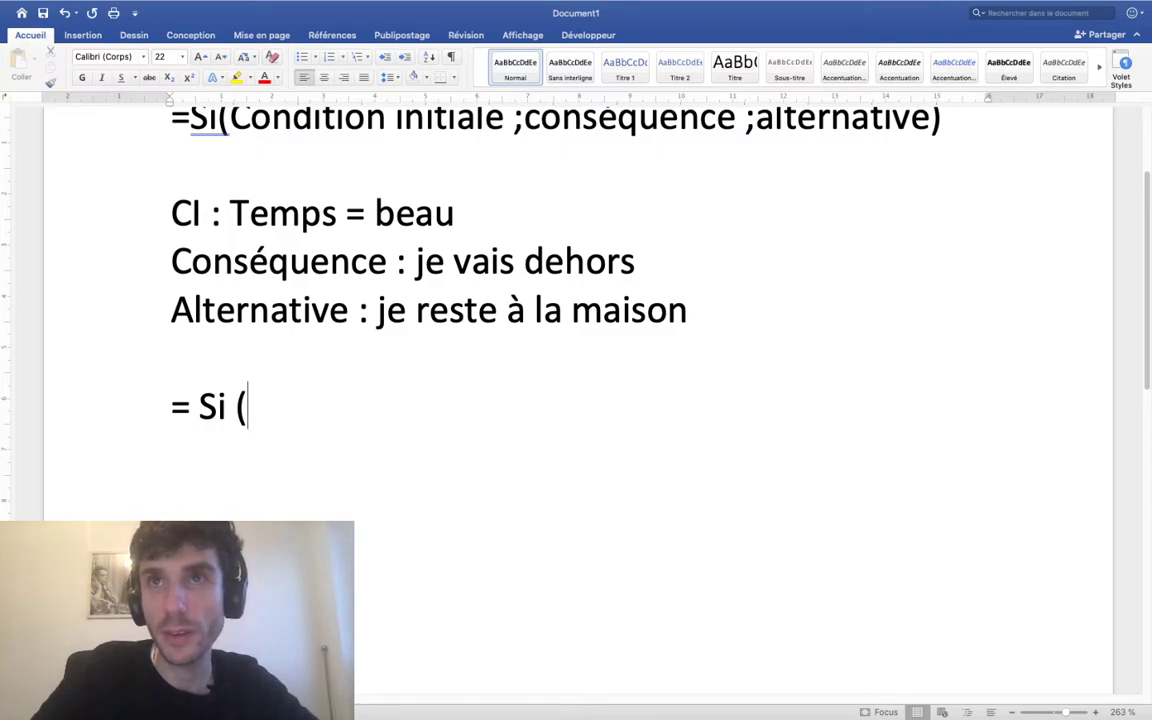
type("temps = beau ")
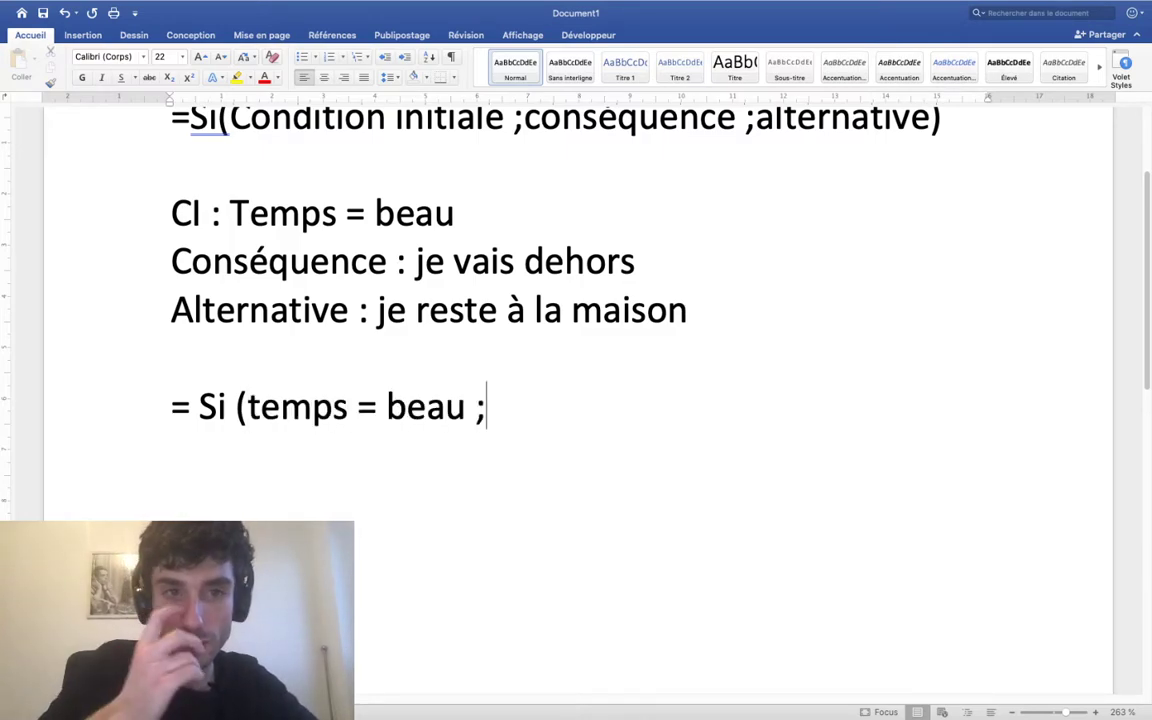
type("cons")
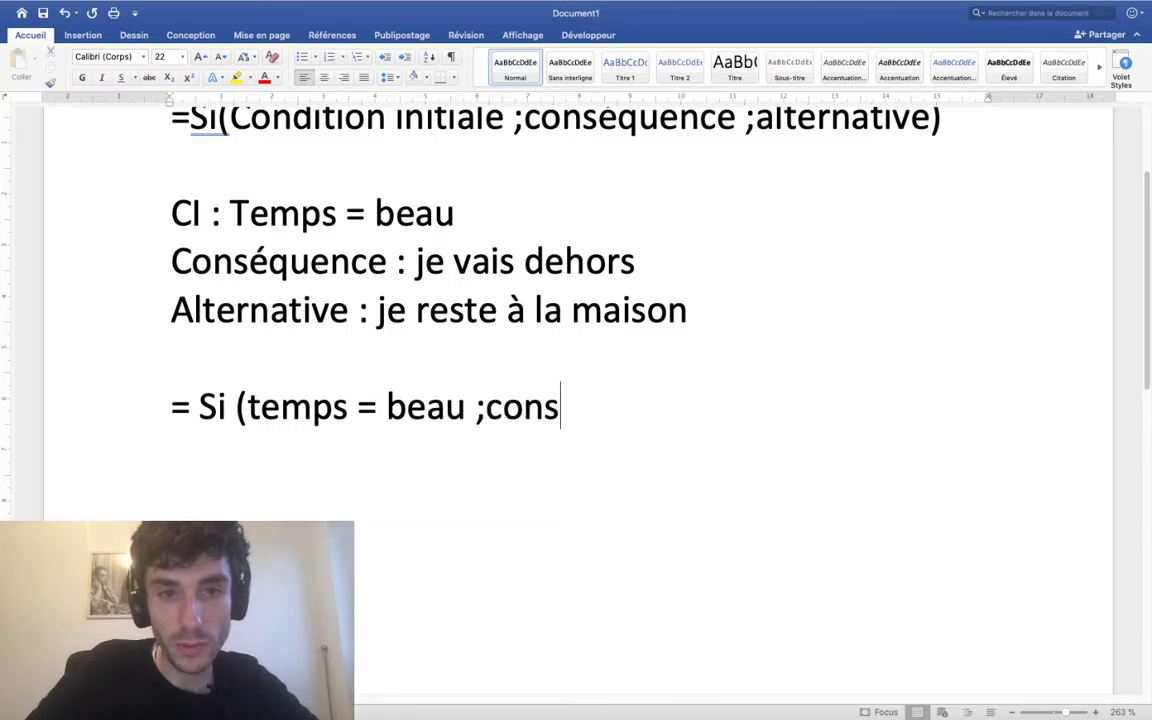
type("éuqn")
key("BackSpace")
key("BackSpace")
type("e")
key("BackSpace")
key("BackSpace")
key("BackSpace")
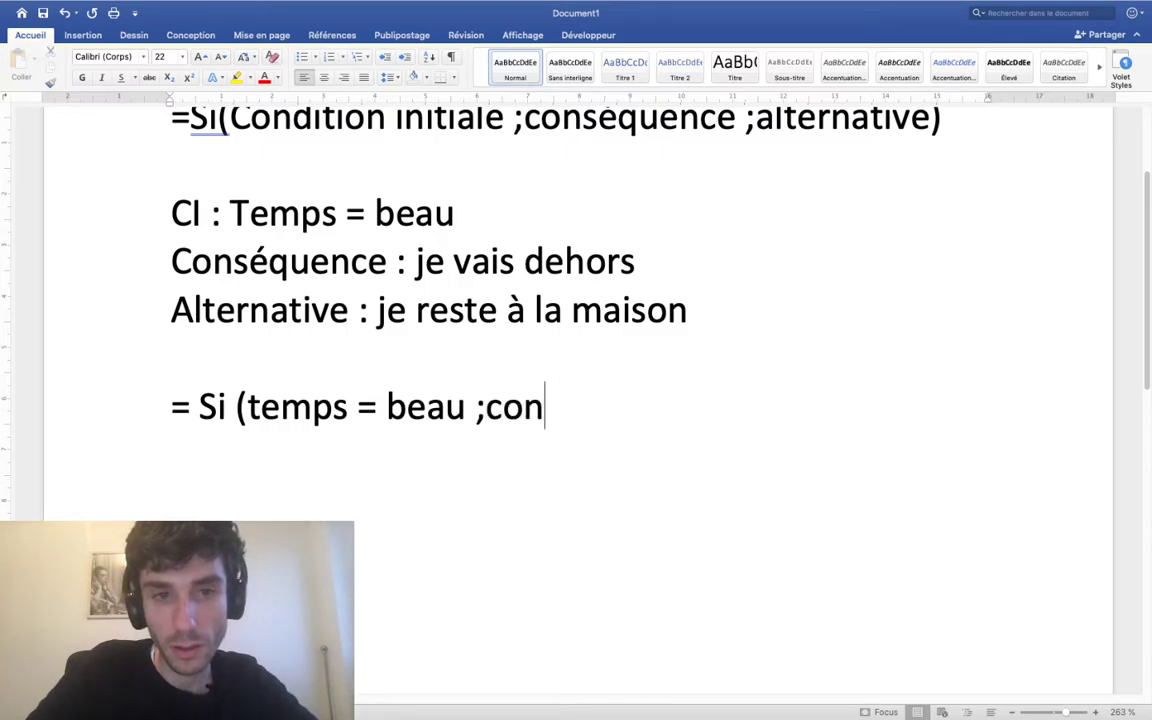
key("BackSpace")
key("BackSpace")
key("BackSpace")
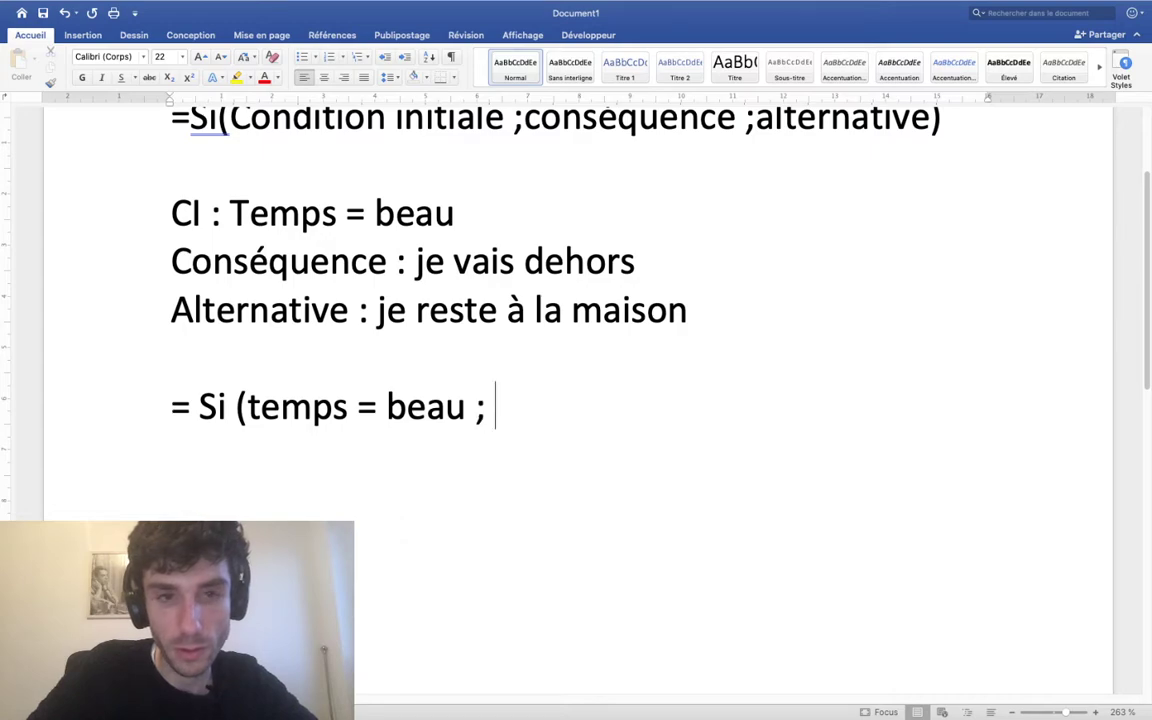
type("je vais dehot")
key("BackSpace")
type("r")
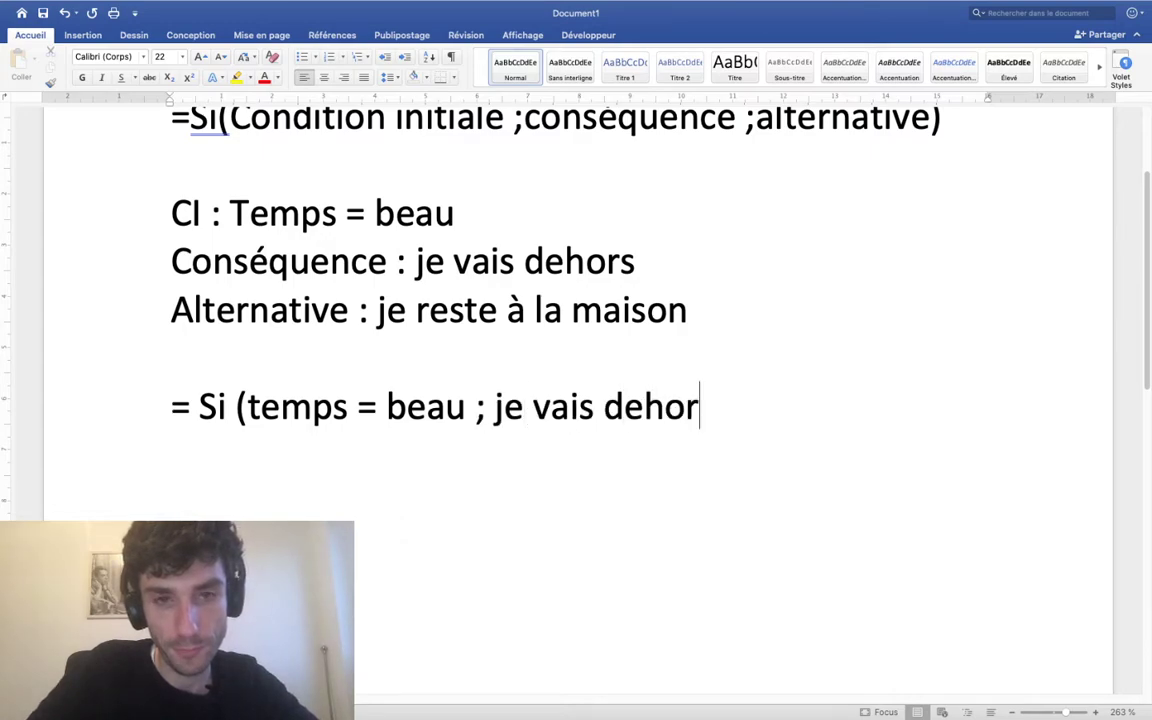
type("s ;")
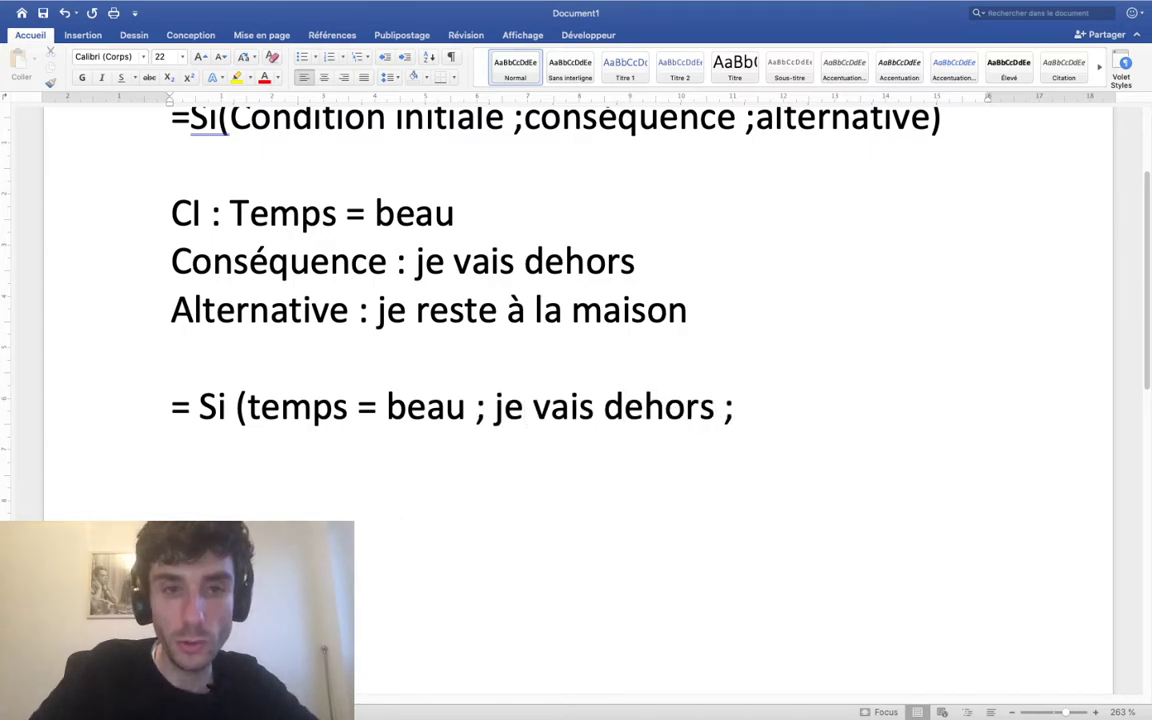
type(" je reste à la ")
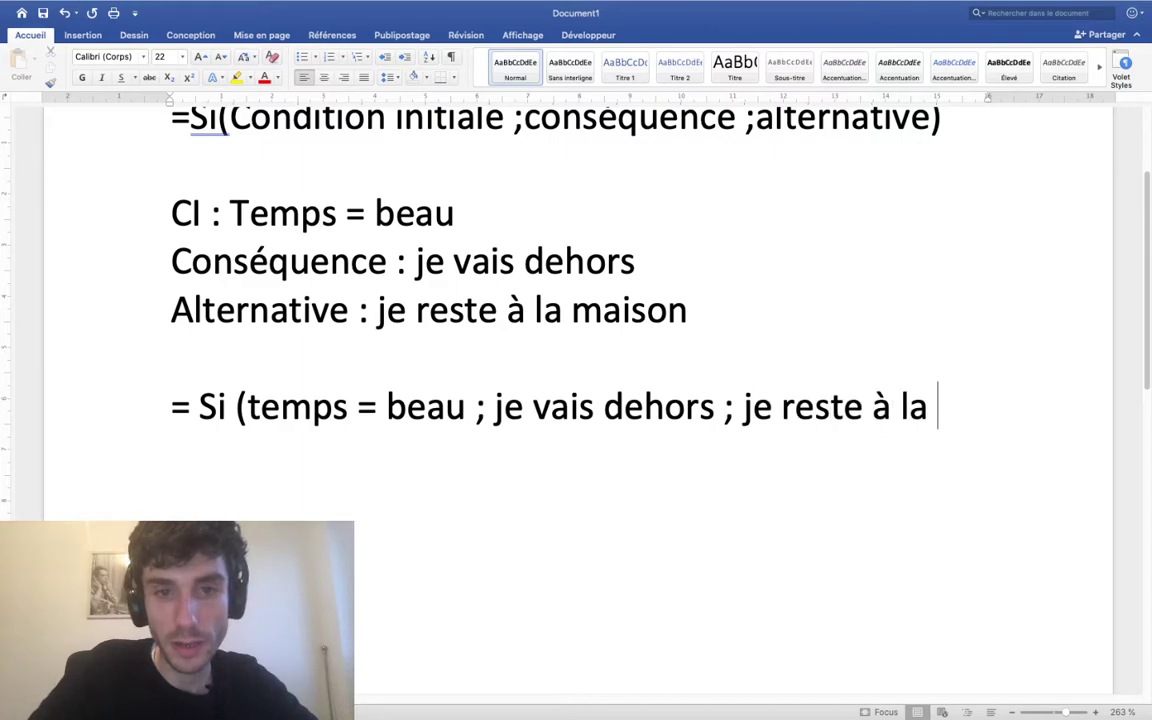
type("maison")
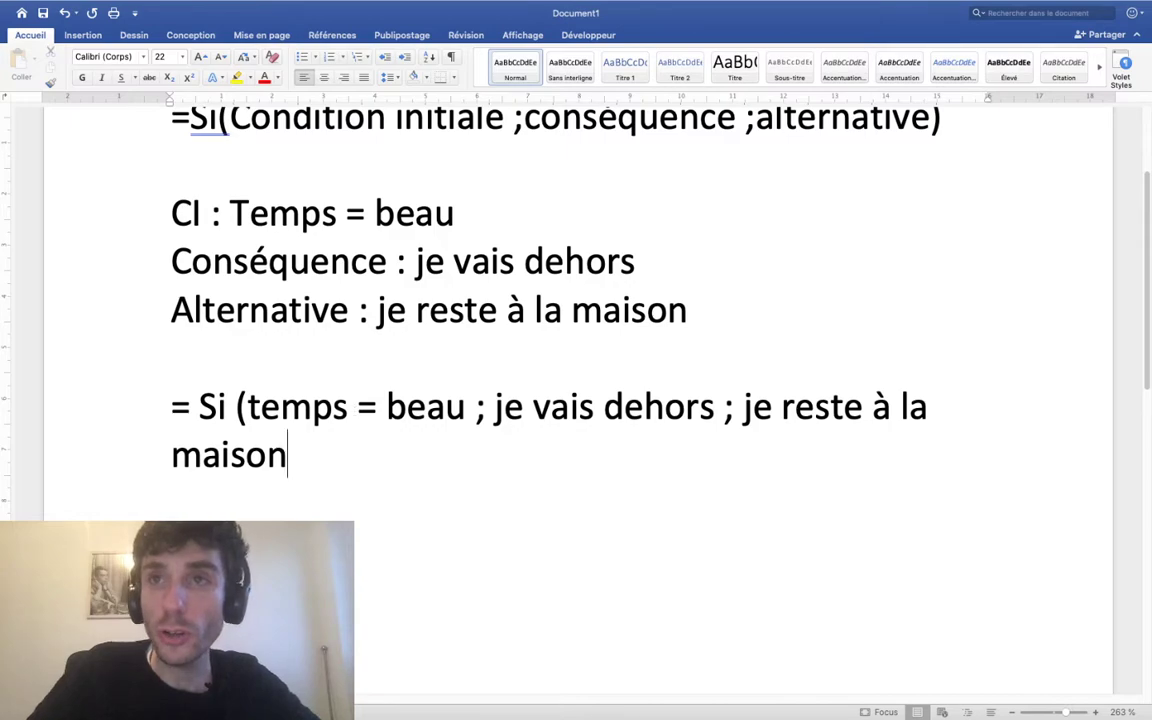
- Set the example formula paragraph to 18 pt
left_click_drag(284, 472, 155, 406)
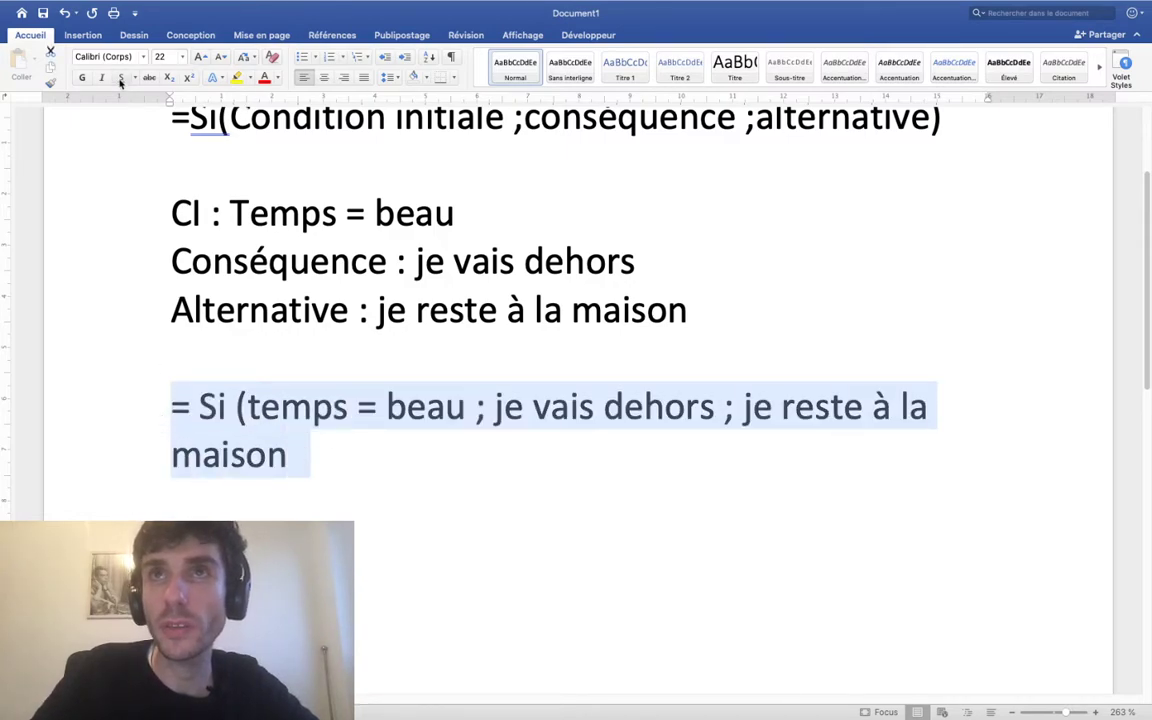
left_click(180, 52)
left_click(185, 228)
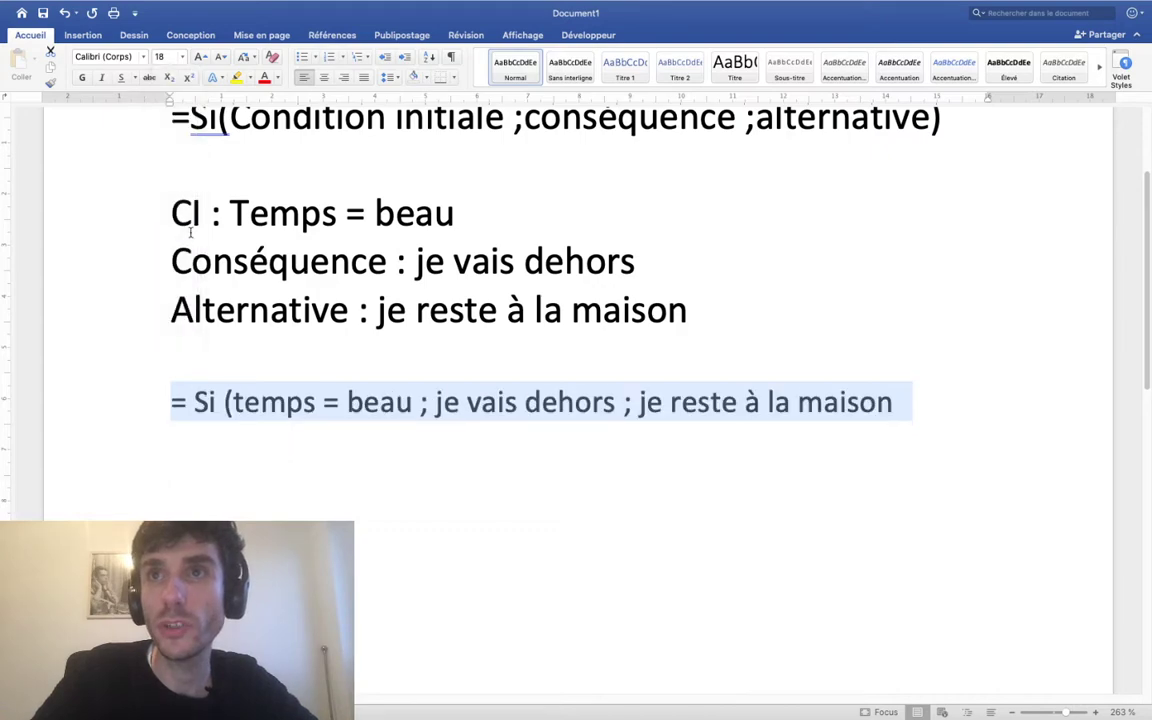
left_click(421, 402)
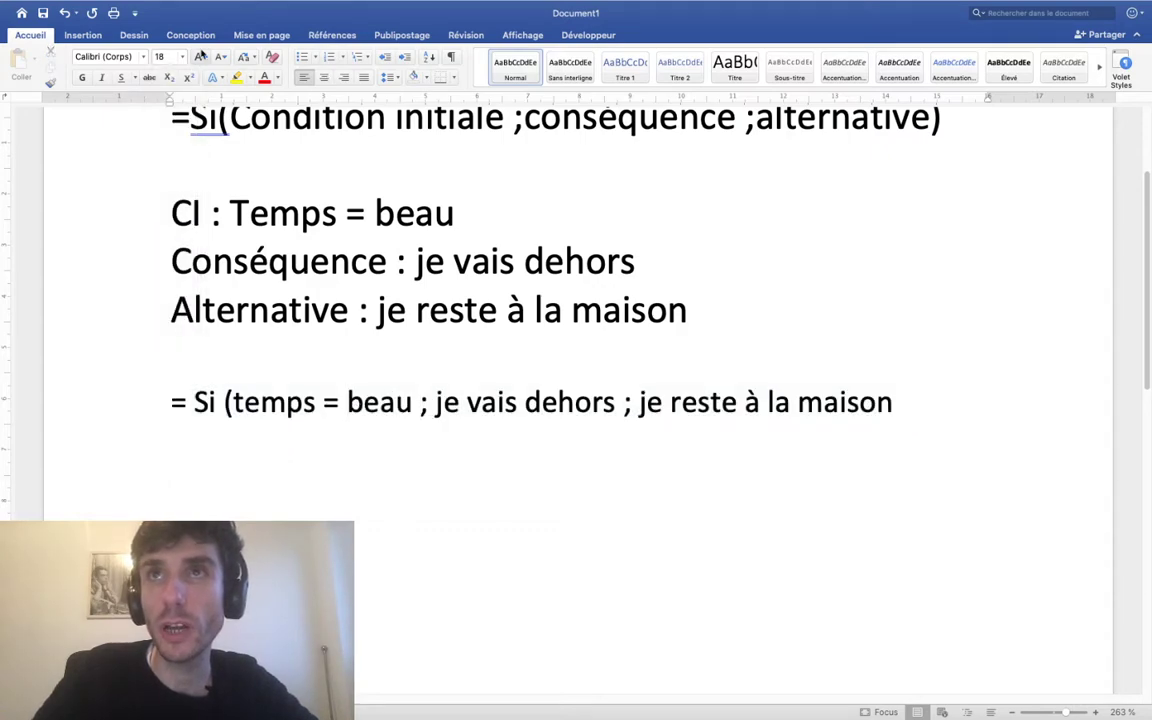
- Draw downward arrow lines under the formula's first and second semicolons
left_click(84, 35)
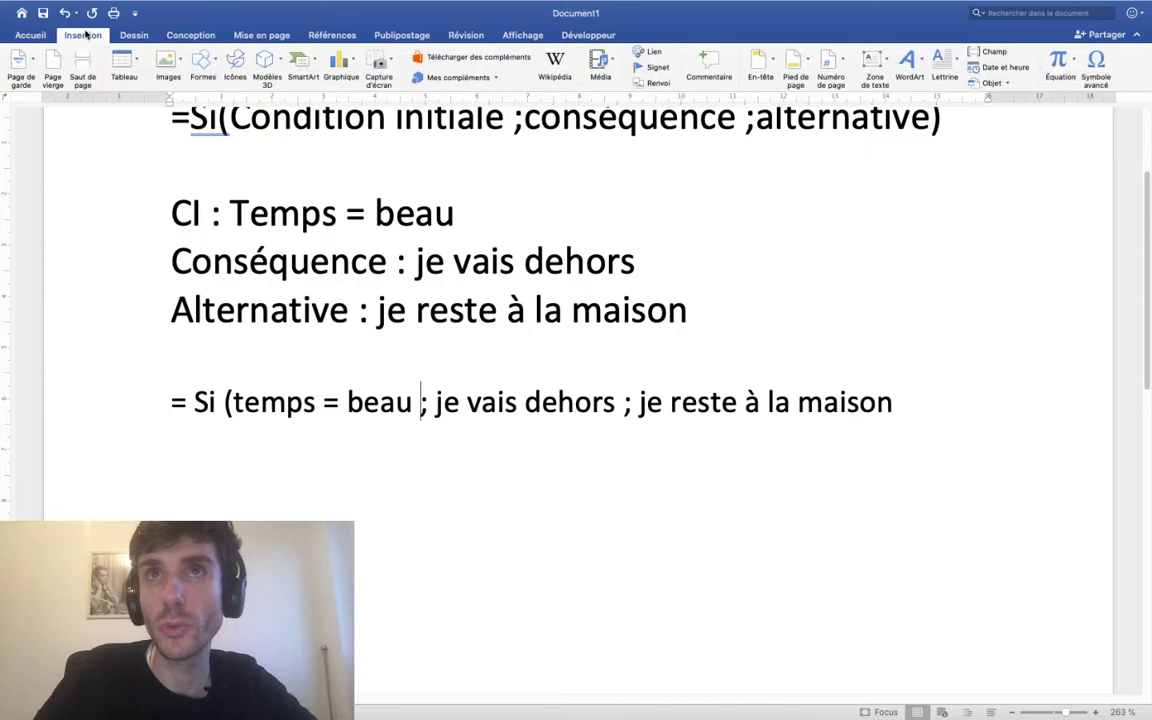
left_click(235, 62)
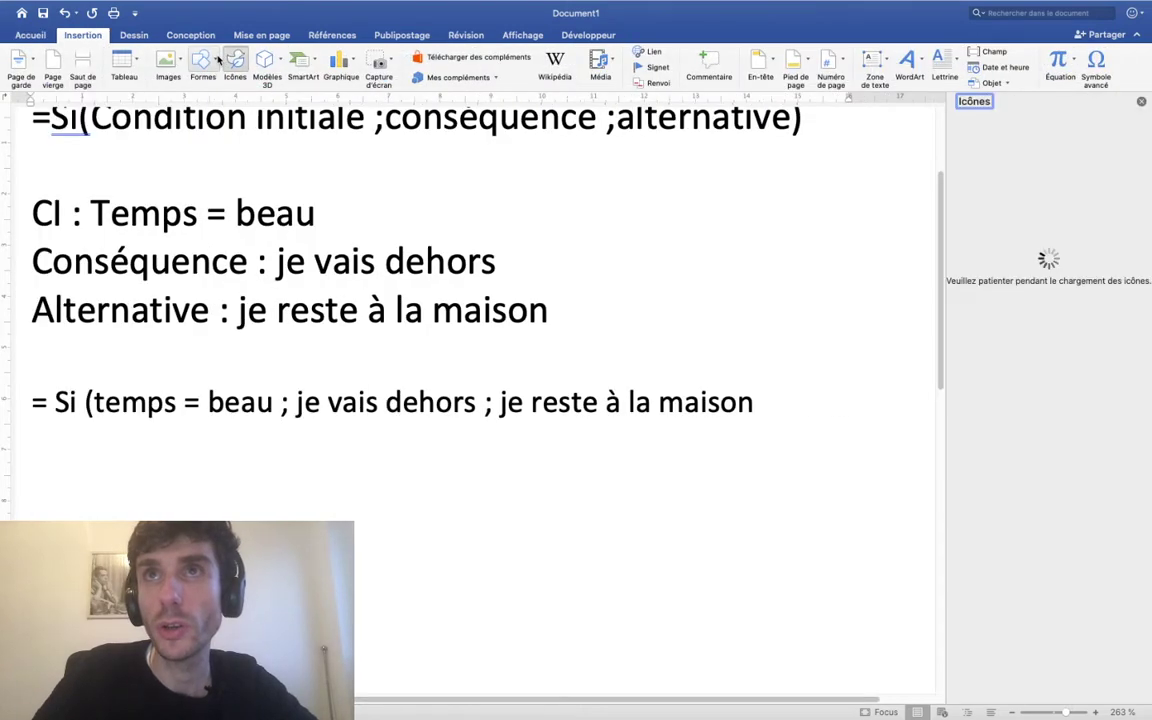
left_click(218, 62)
left_click(199, 166)
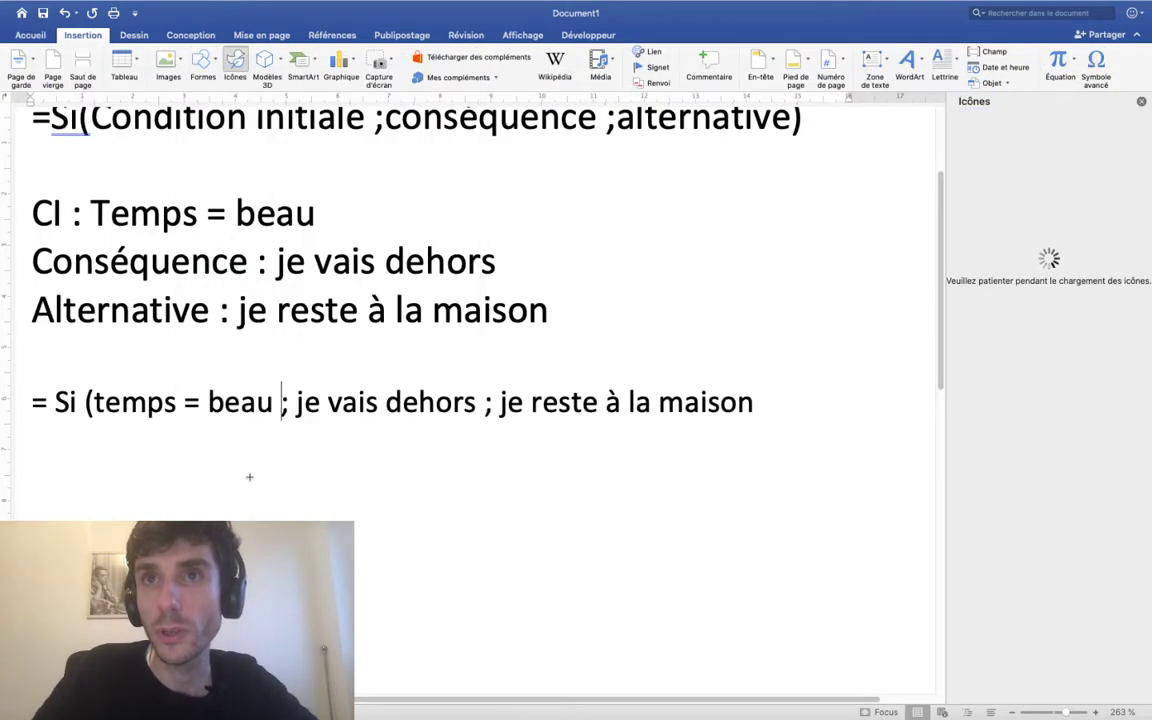
left_click_drag(286, 388, 285, 506)
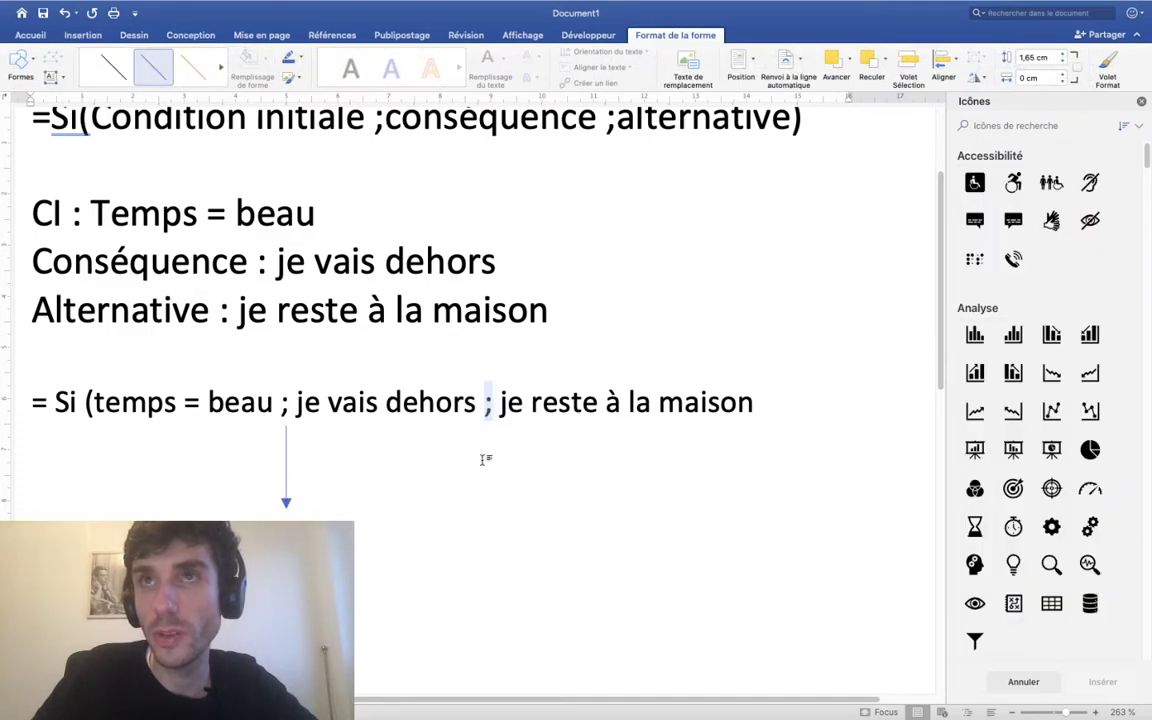
left_click(484, 459)
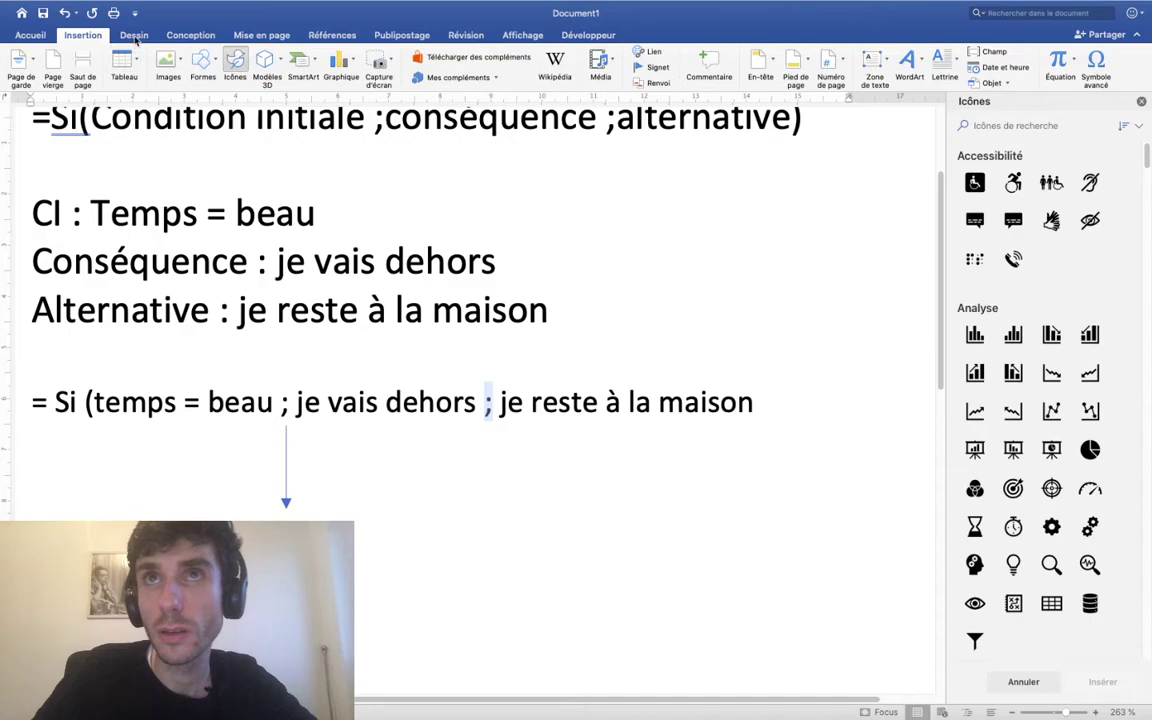
left_click(200, 62)
left_click(221, 115)
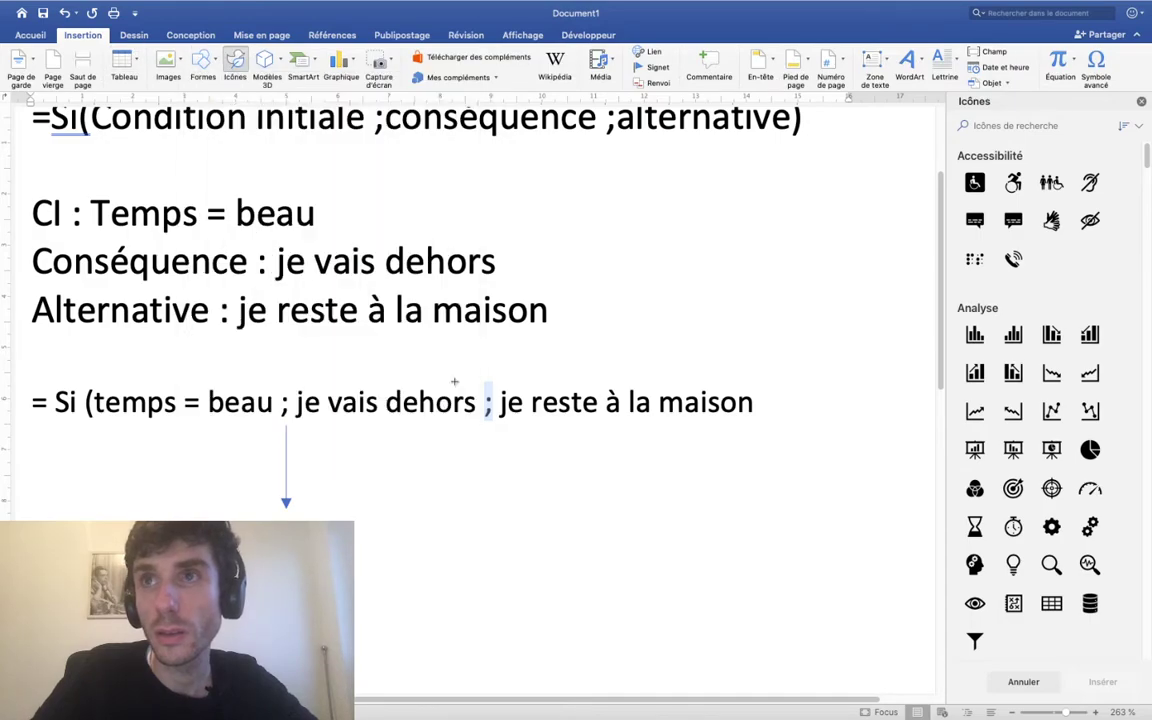
left_click_drag(487, 427, 490, 518)
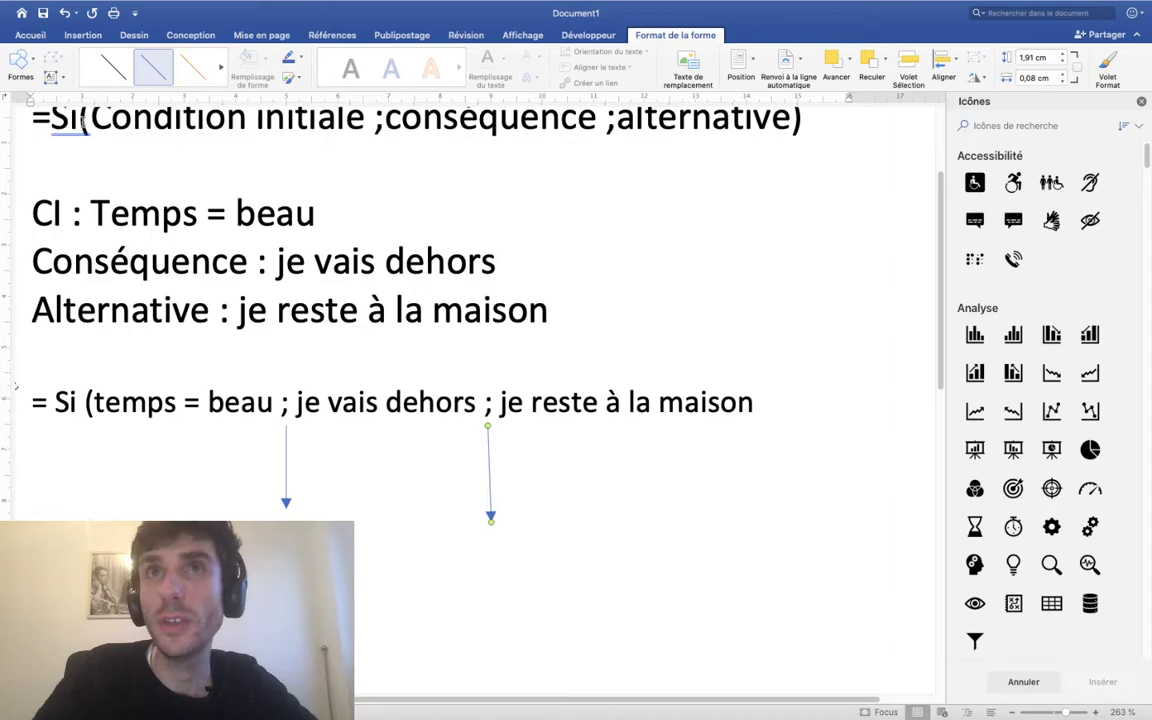
- Bring up the Zone de texte options from the Insertion ribbon
left_click(83, 35)
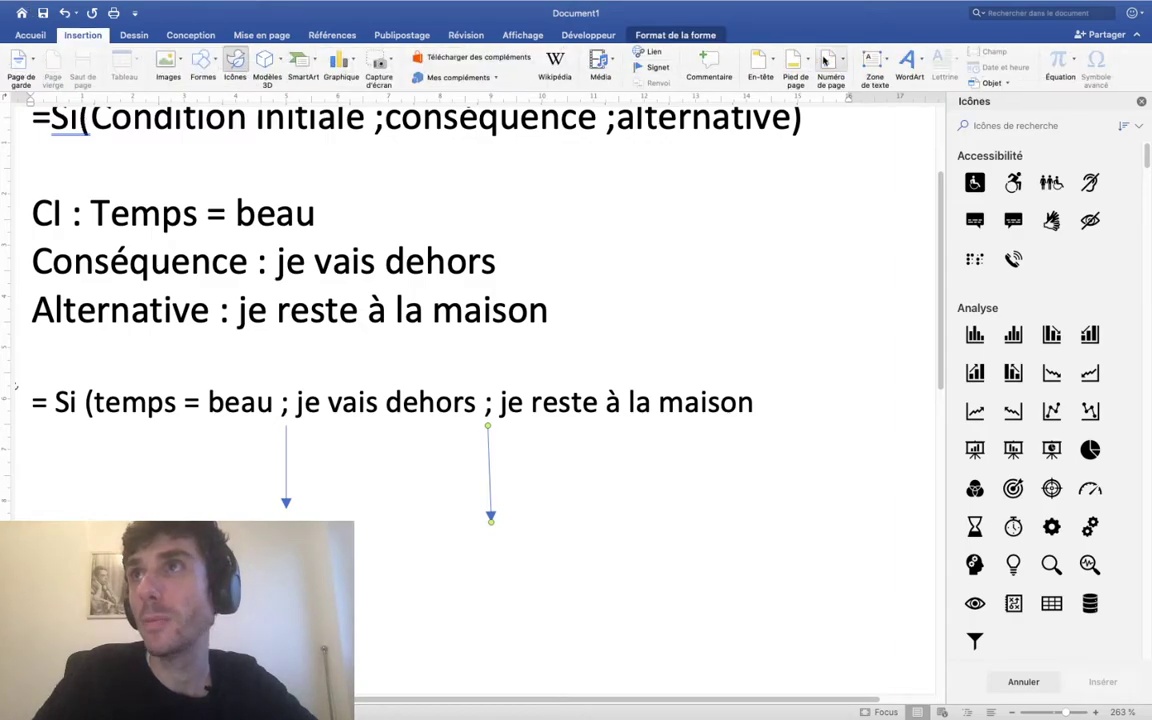
left_click(871, 60)
left_click(948, 84)
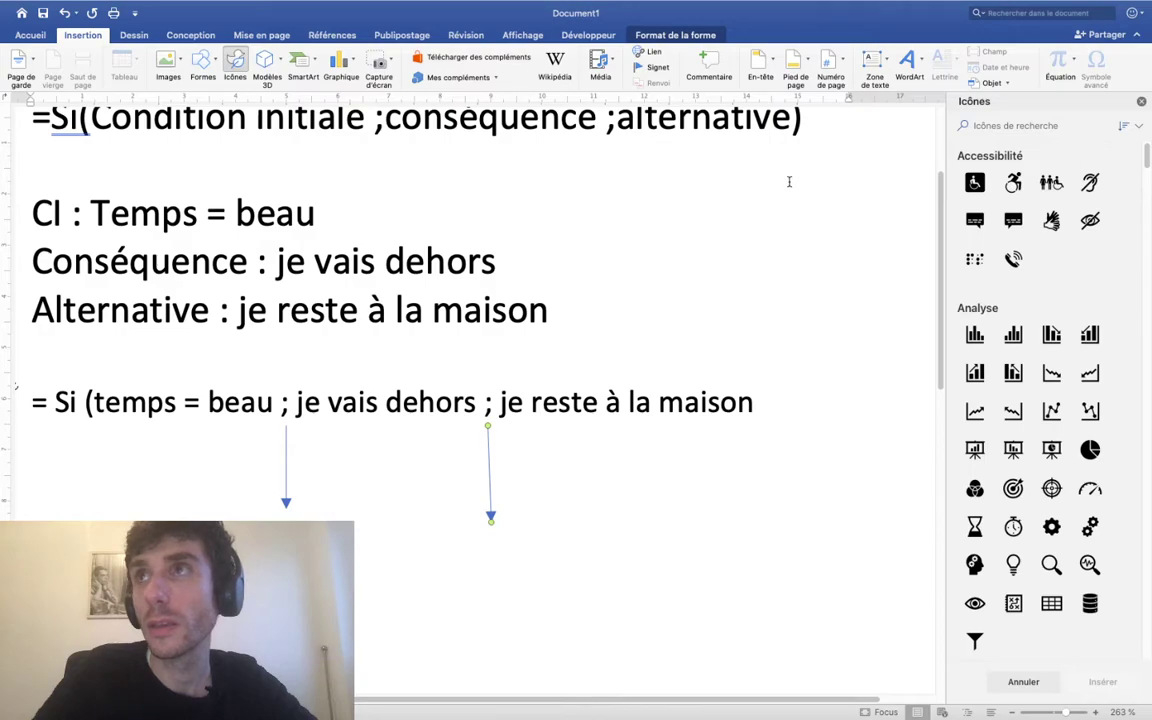
left_click(872, 62)
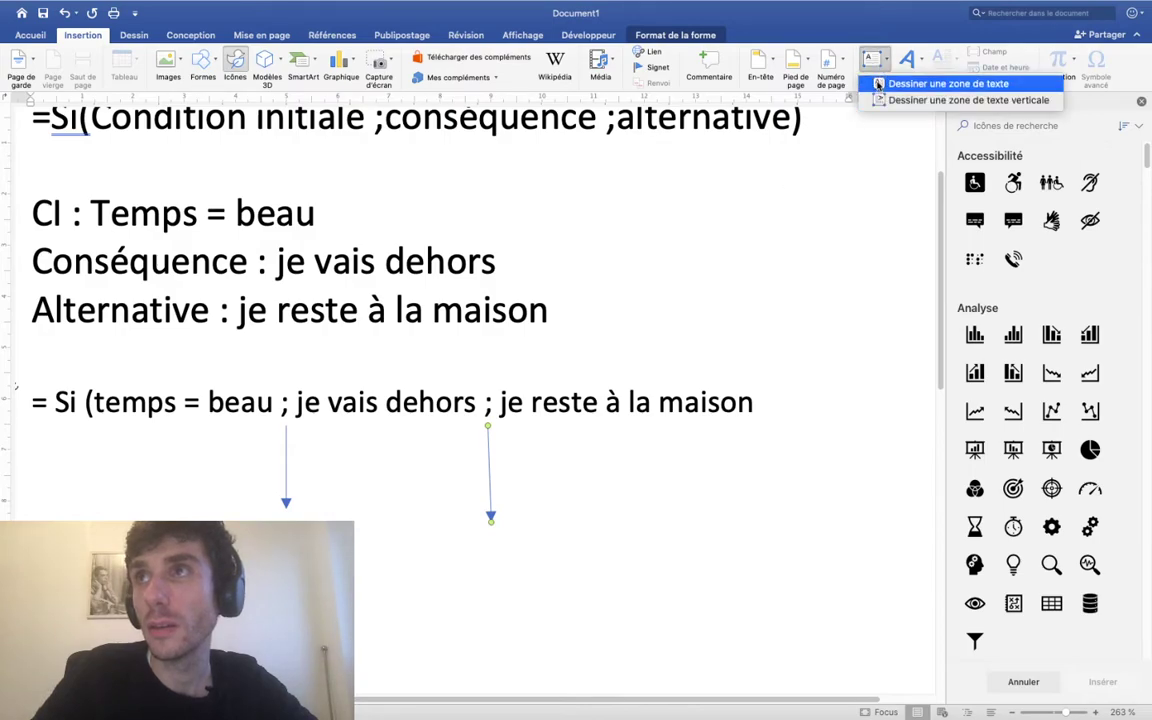
- Draw a horizontal text box under the 'je vais dehors' arrow and type Sinon in it
left_click(878, 84)
left_click_drag(159, 487, 316, 536)
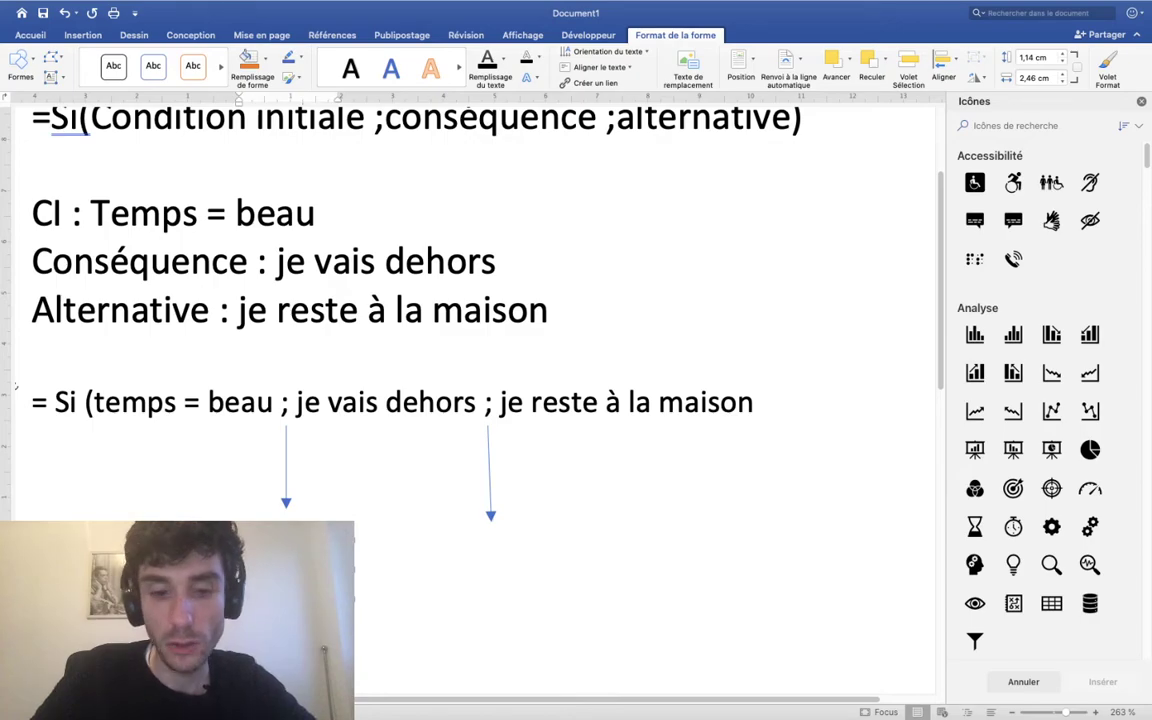
mouse_move(320, 540)
left_mouse_down()
mouse_move(372, 620)
mouse_move(483, 595)
left_mouse_up()
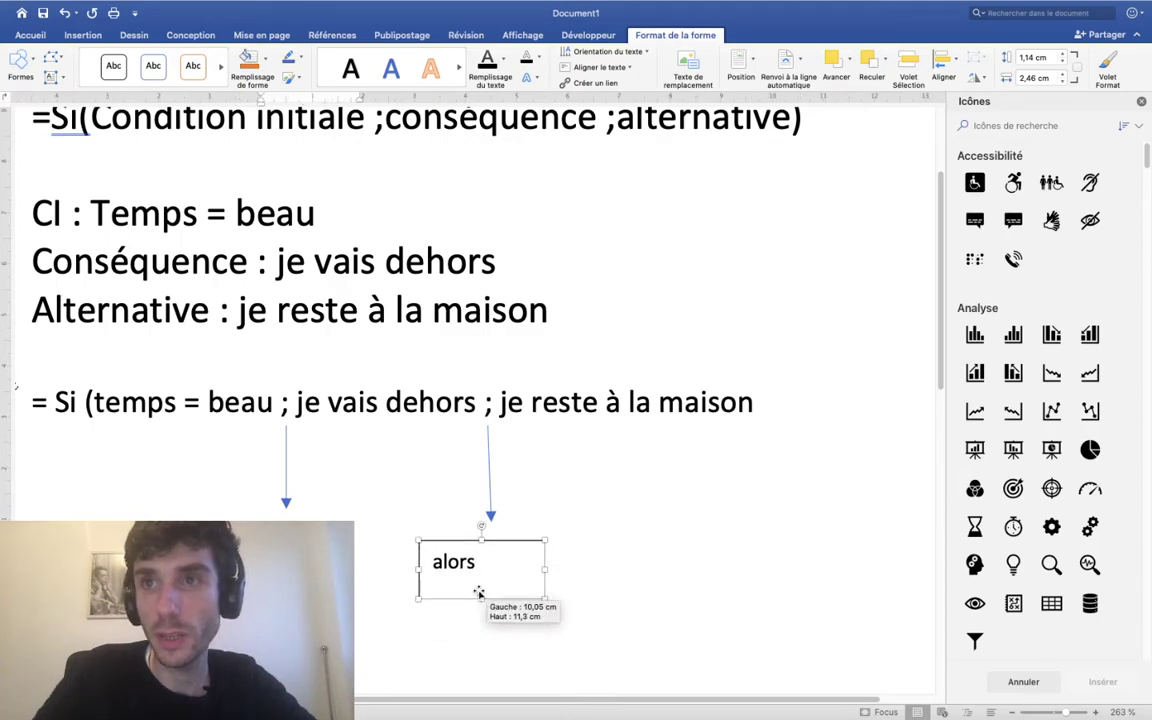
double_click(458, 562)
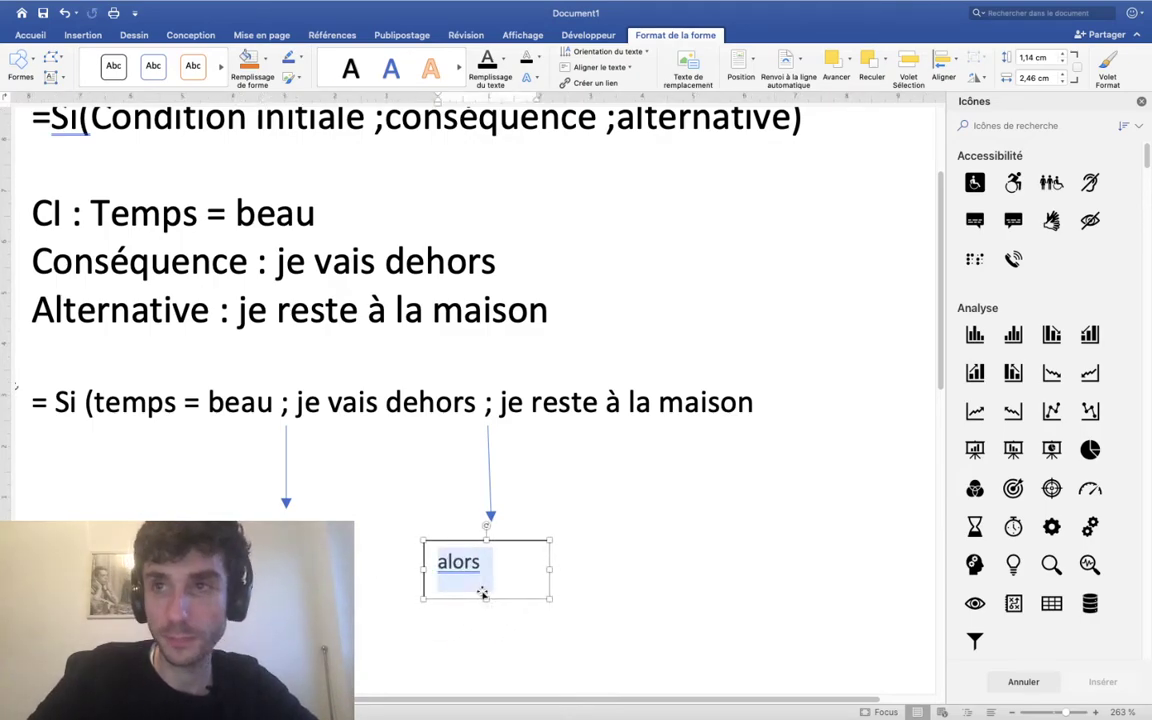
type("Son")
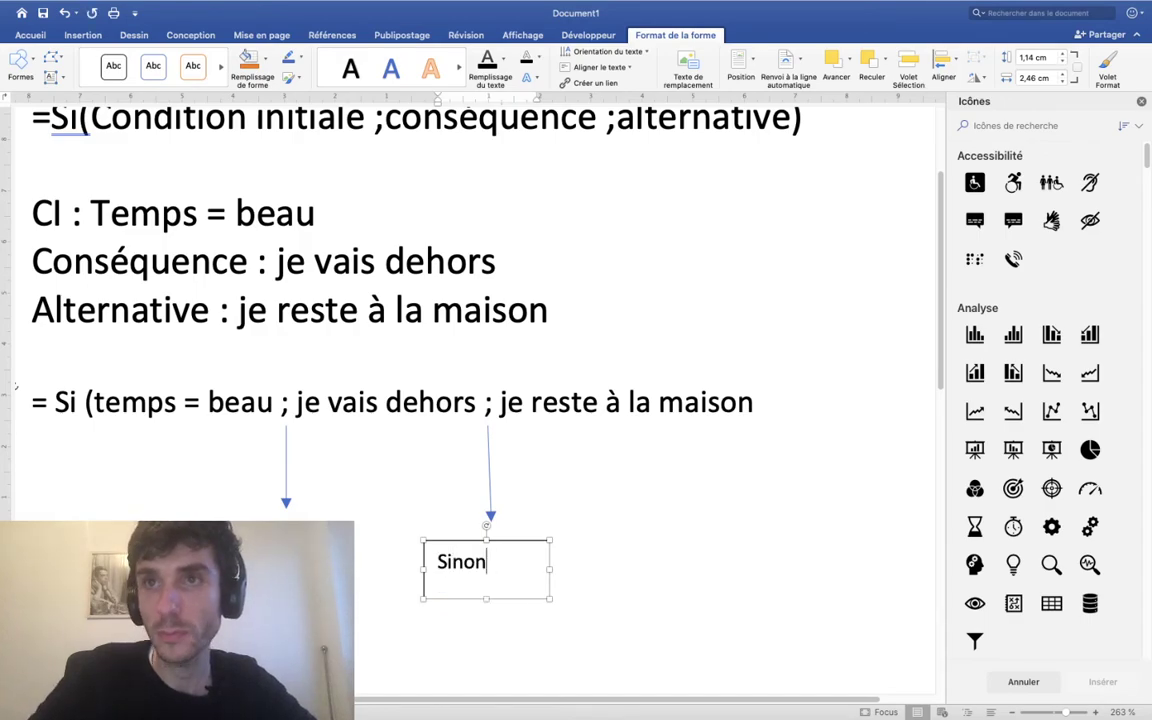
scroll(317, 400, "up", 3)
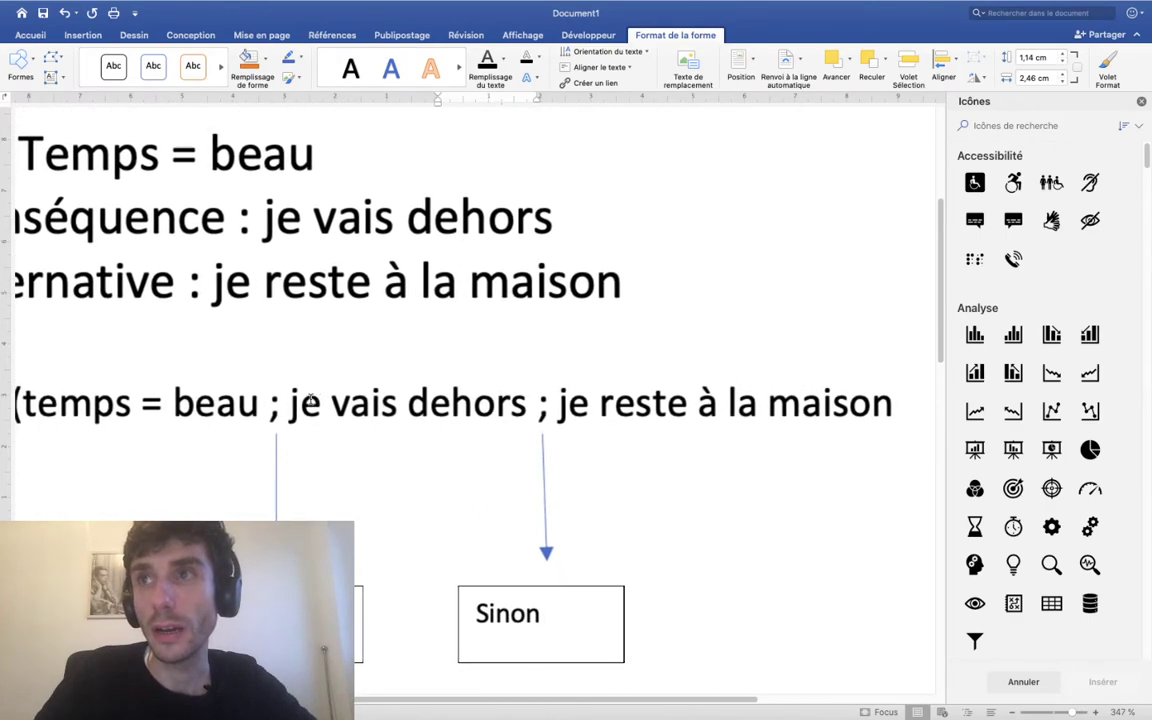
scroll(299, 413, "down", 3)
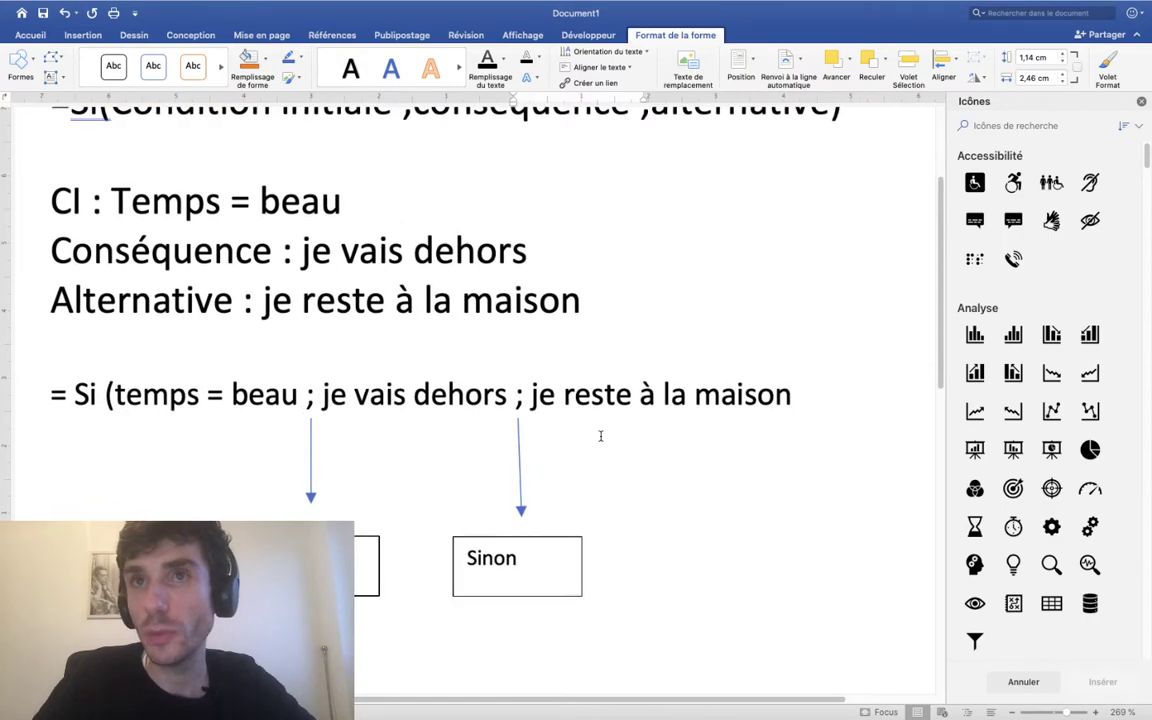
- Close the formula with ')' after maison and highlight 'temps = beau' yellow
left_click(791, 396)
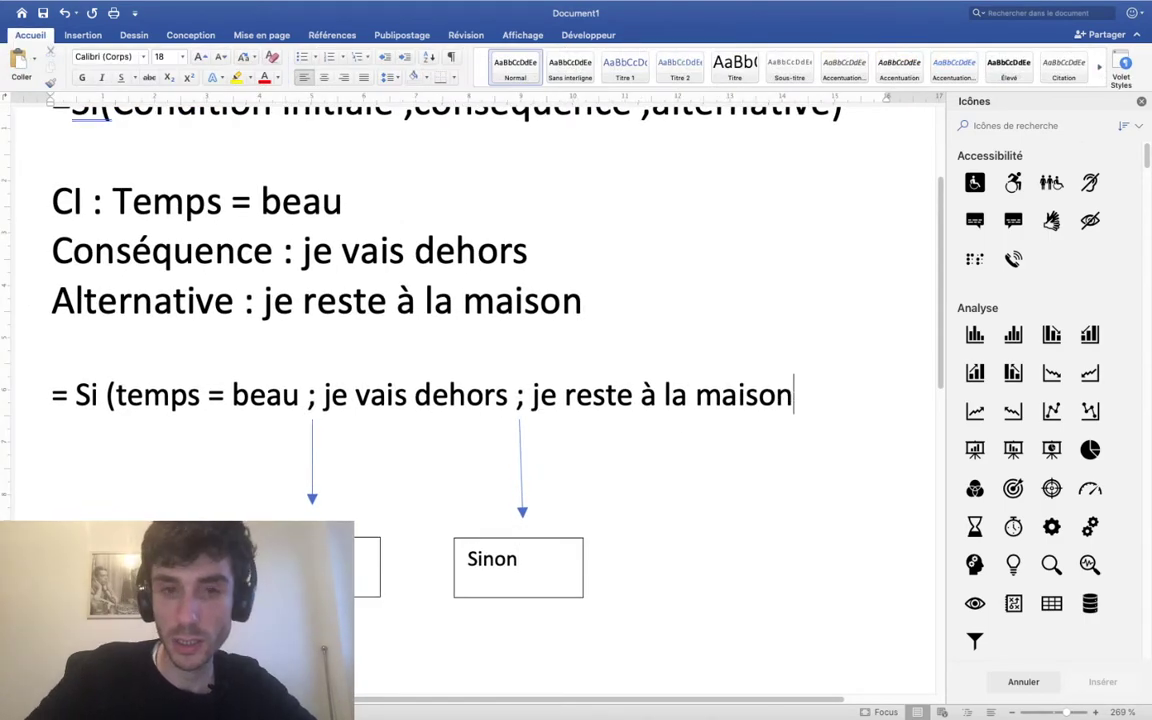
type(")")
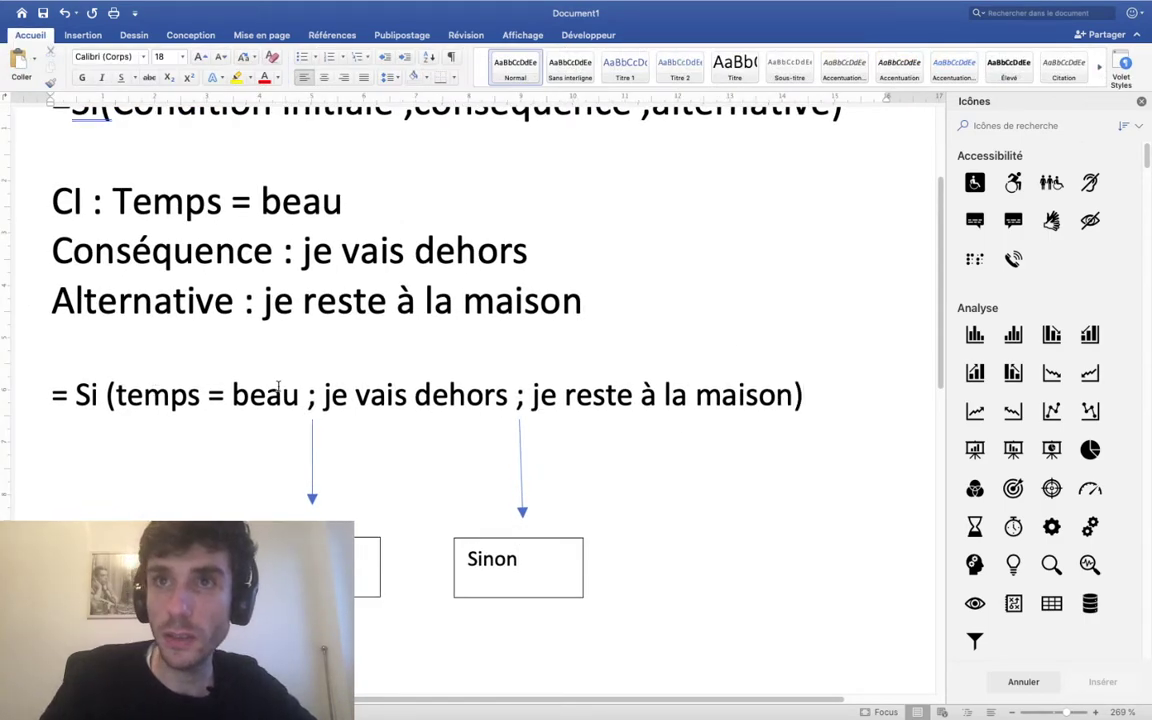
left_click_drag(295, 397, 118, 395)
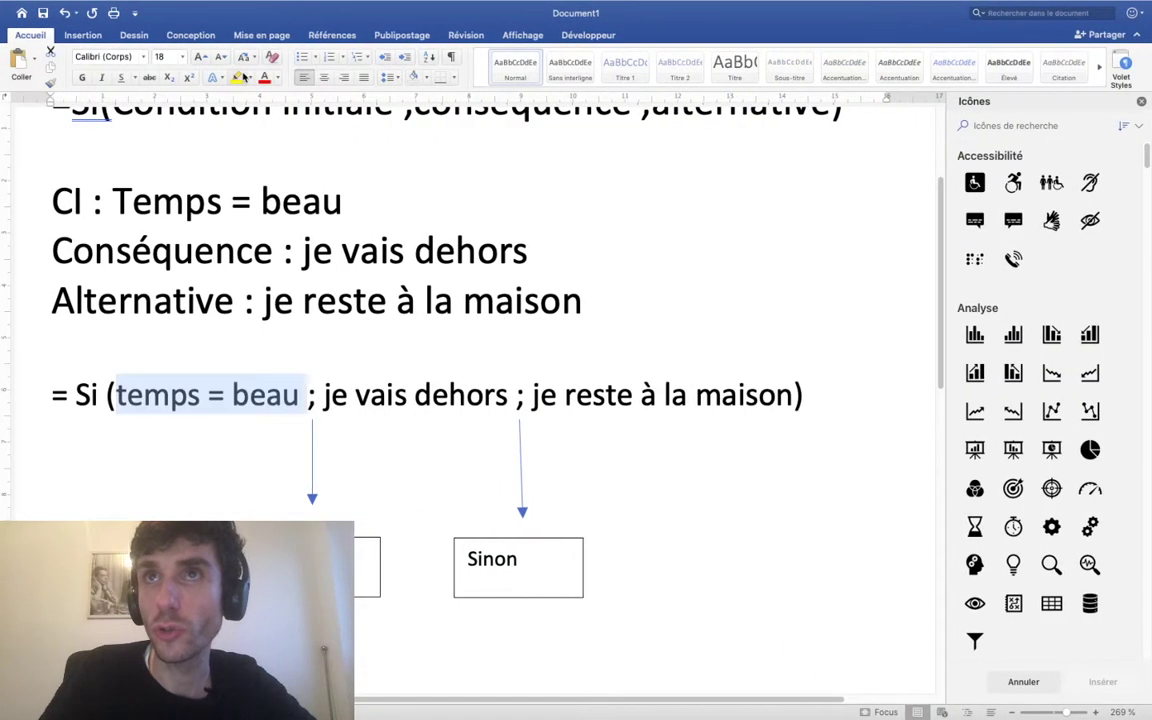
key("Left")
left_click(237, 77)
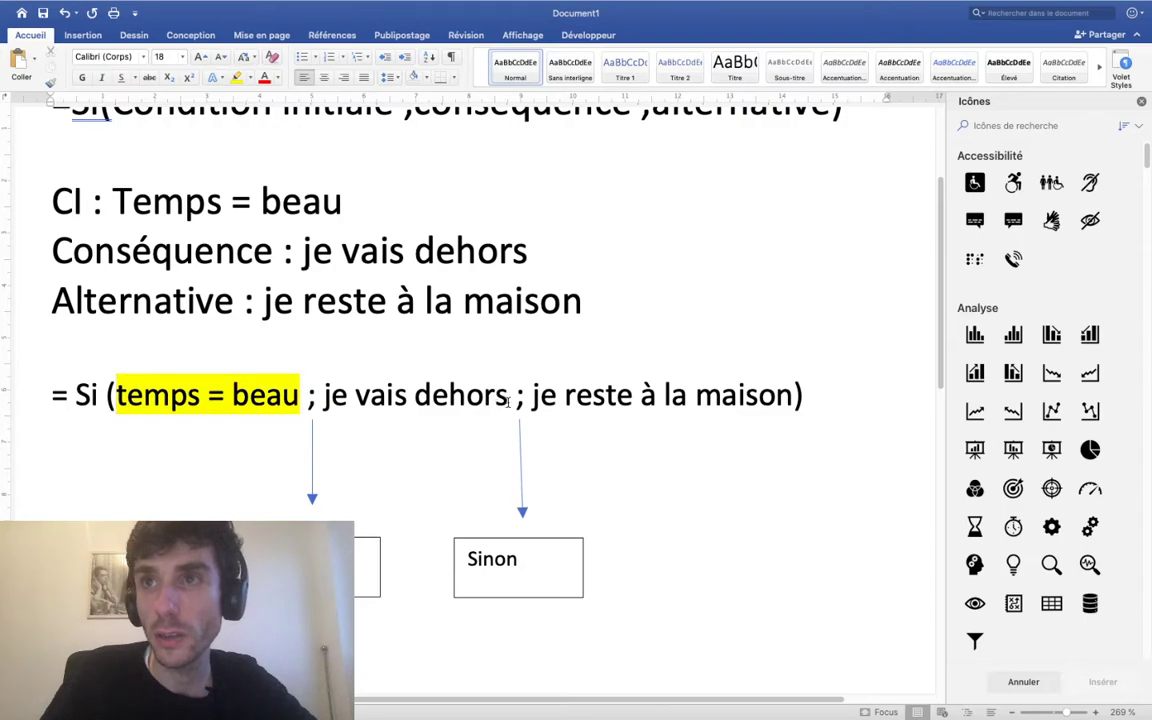
- Highlight 'je vais dehors' blue with white font colour
left_click_drag(510, 397, 322, 398)
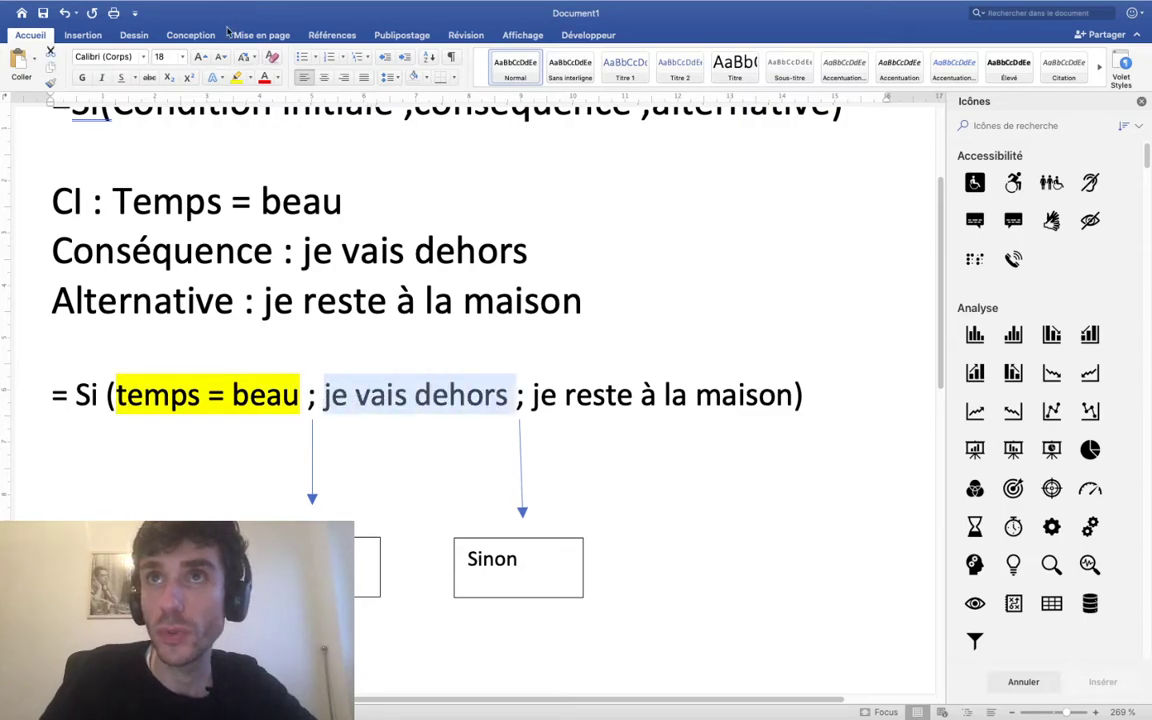
left_click(249, 77)
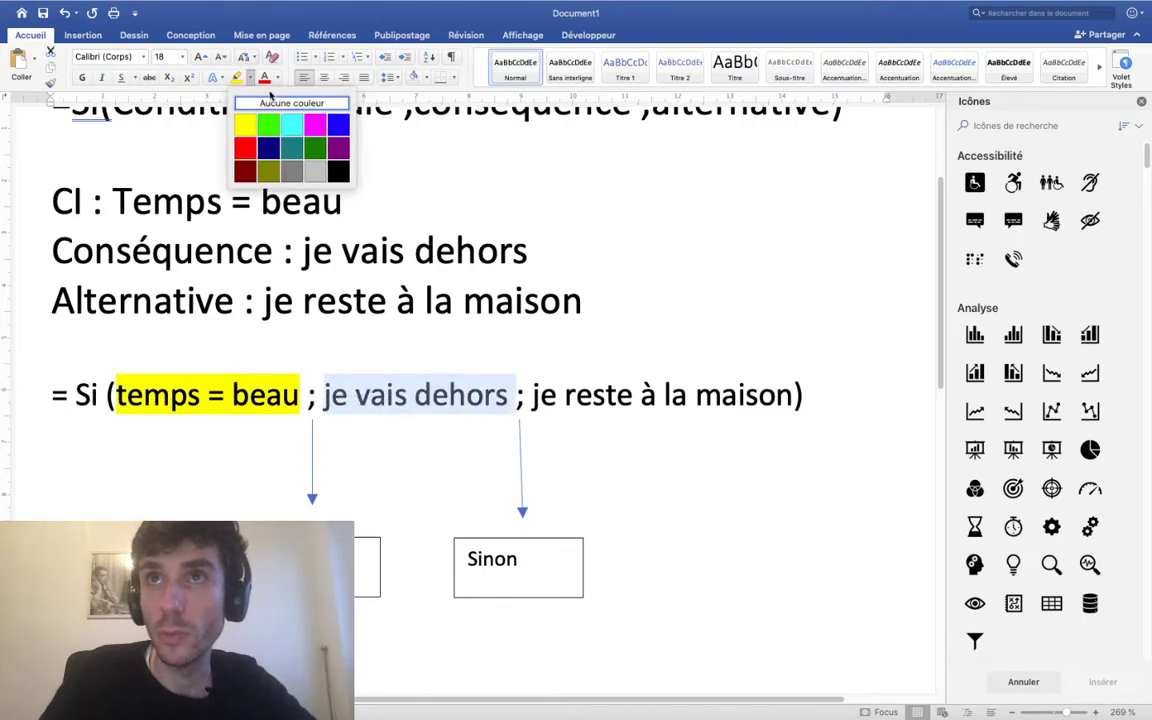
left_click(339, 124)
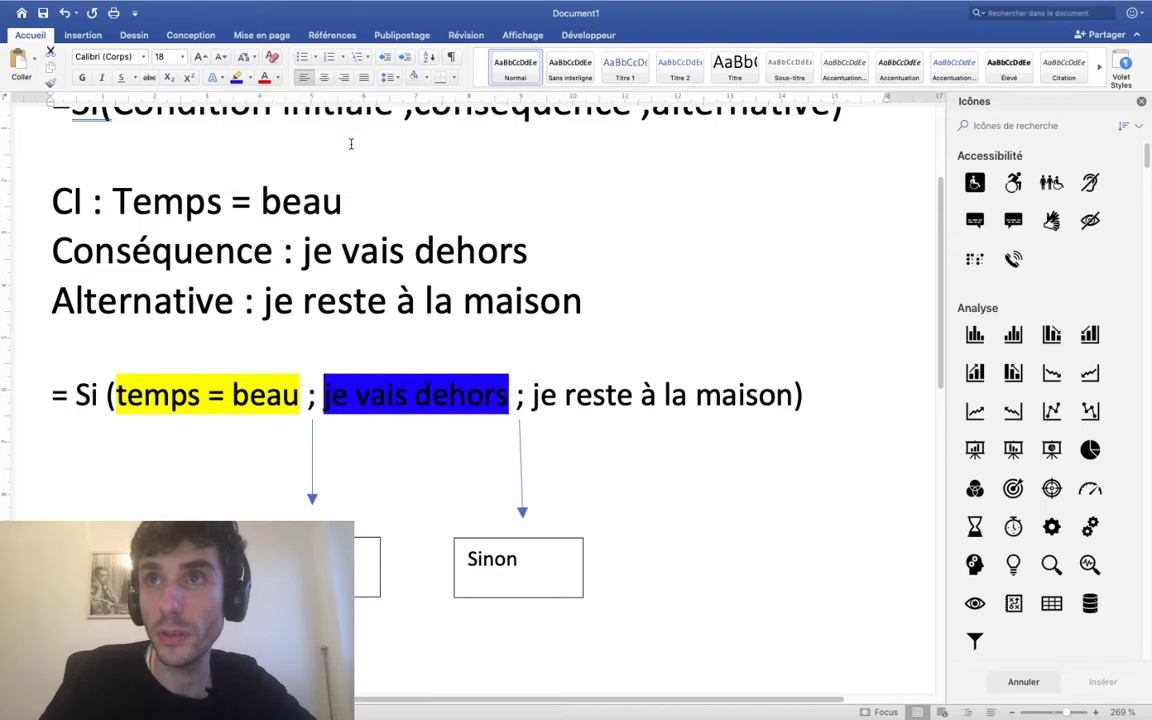
key("ctrl+Right")
key("ctrl+Left")
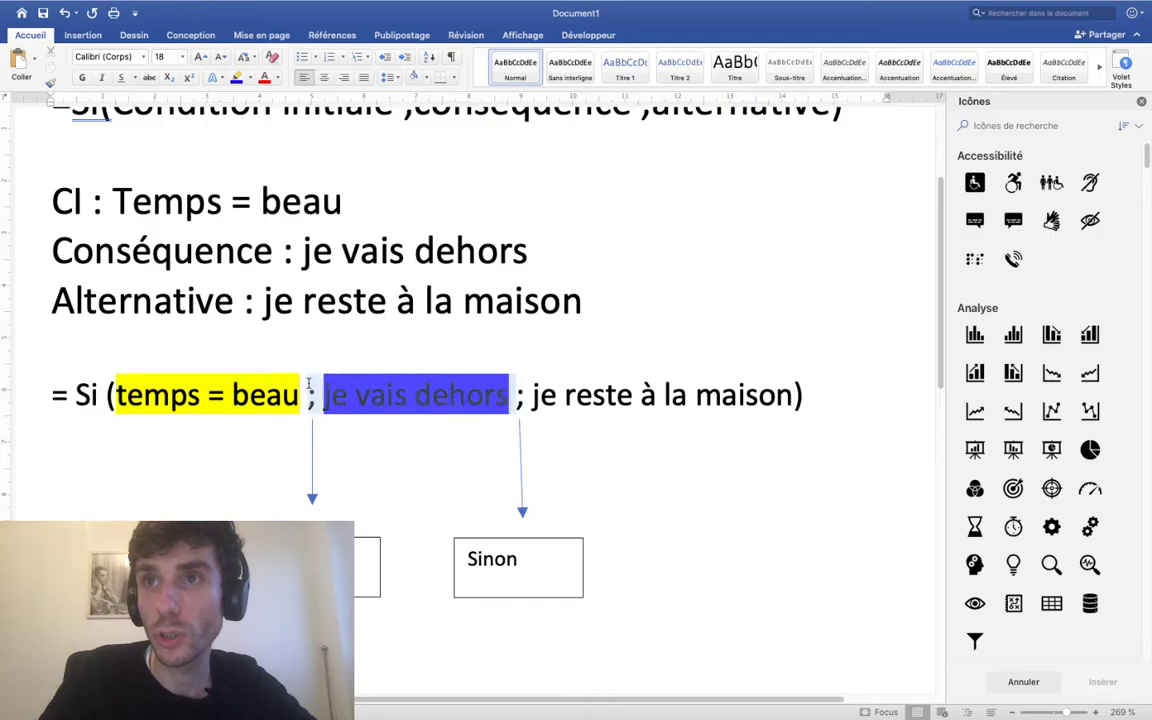
left_click(278, 78)
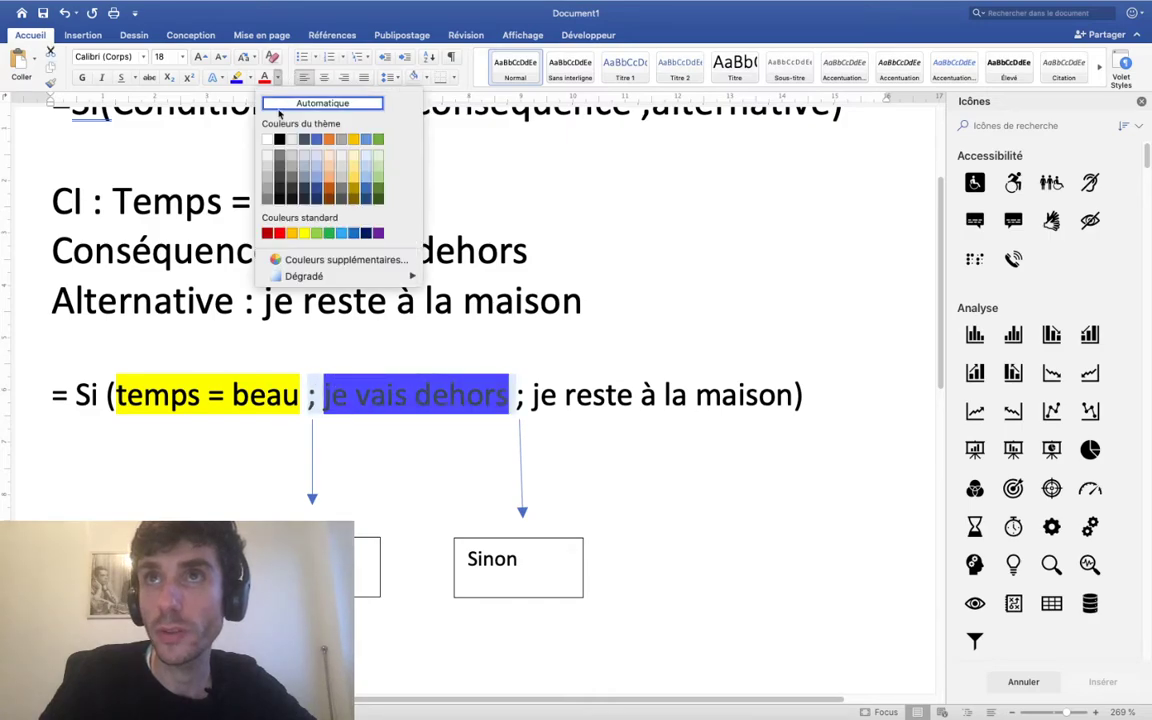
left_click(266, 145)
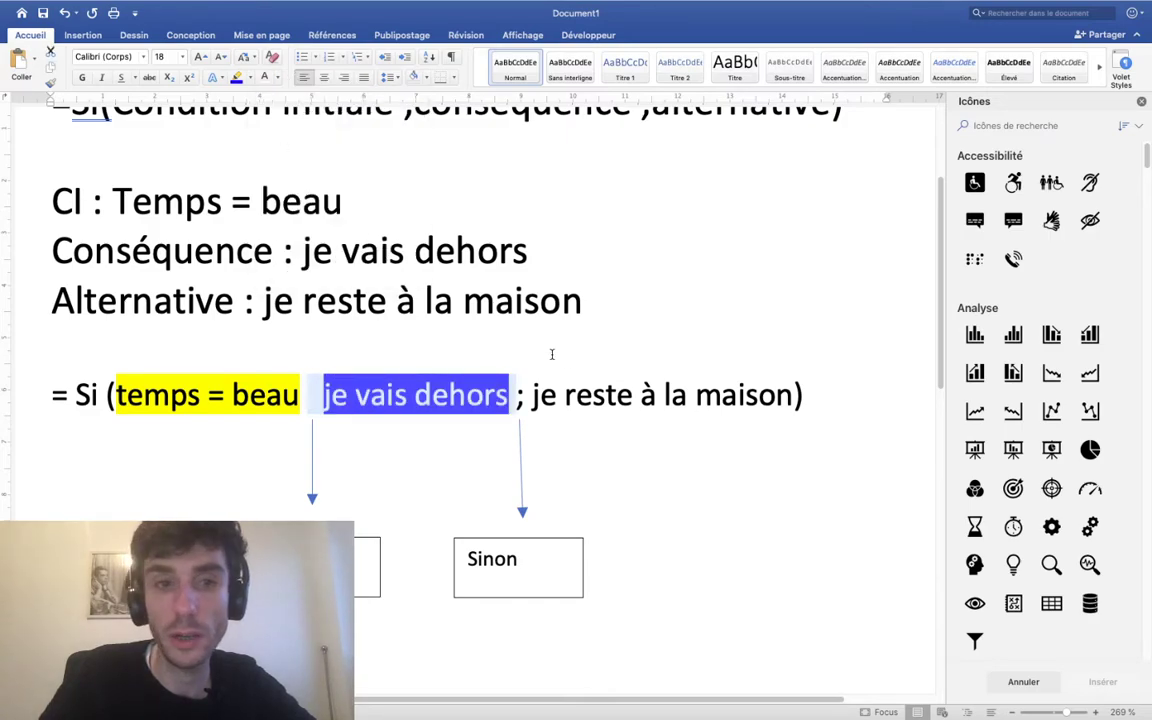
- Highlight 'je reste à la maison' red with white font colour
left_click_drag(793, 395, 546, 408)
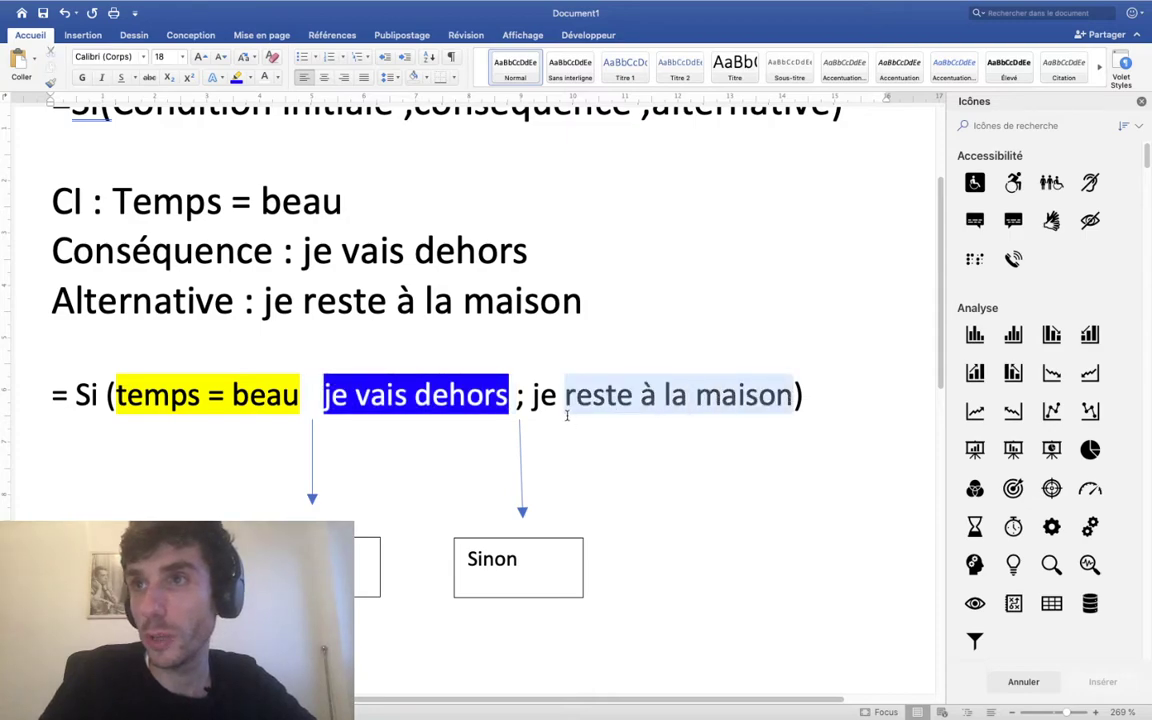
left_click(249, 78)
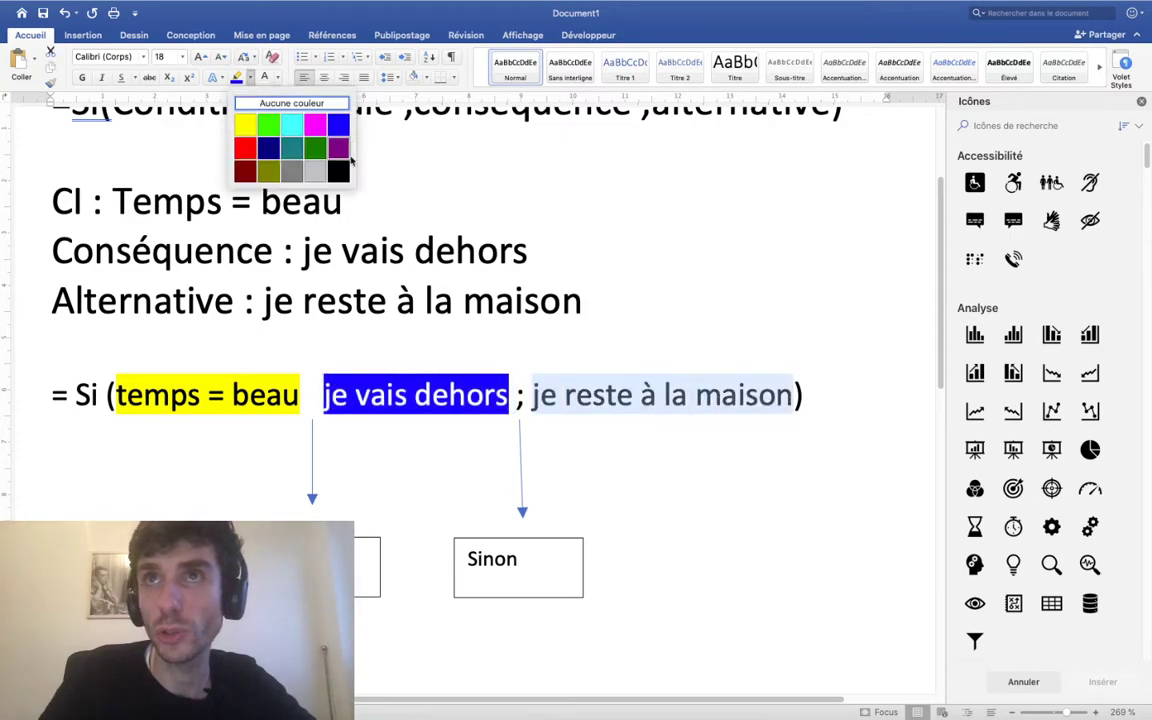
left_click(212, 148)
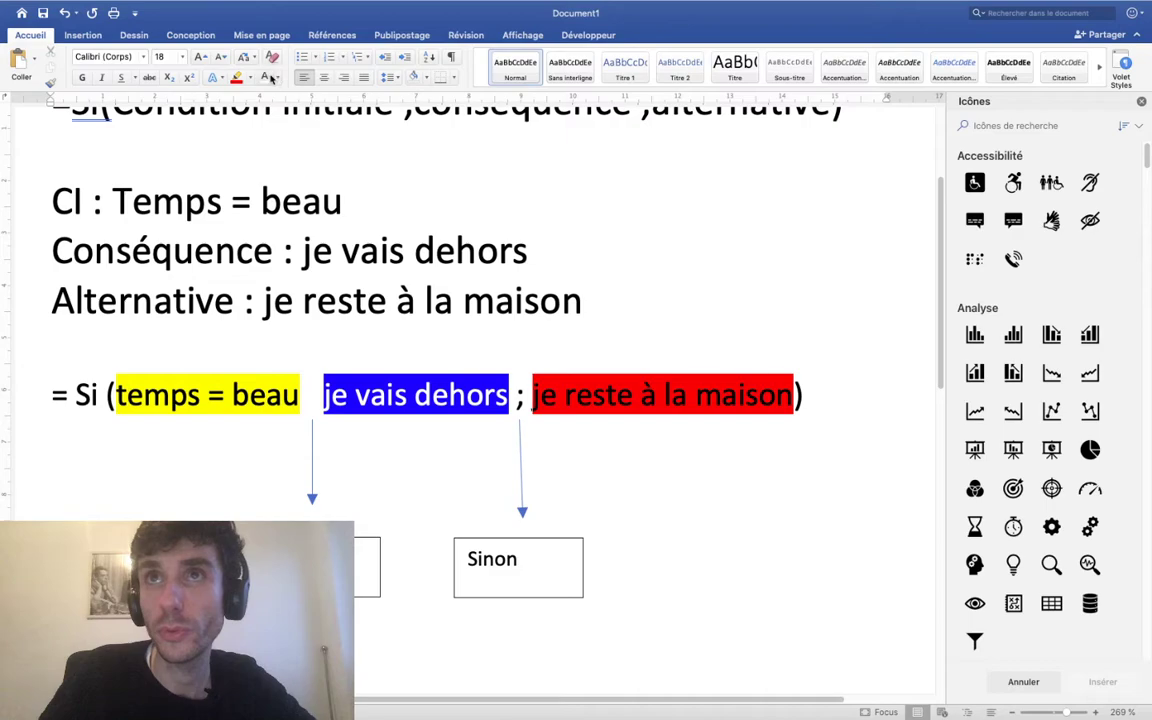
mouse_move(534, 396)
left_mouse_down()
mouse_move(724, 380)
mouse_move(745, 392)
mouse_move(548, 398)
left_mouse_up()
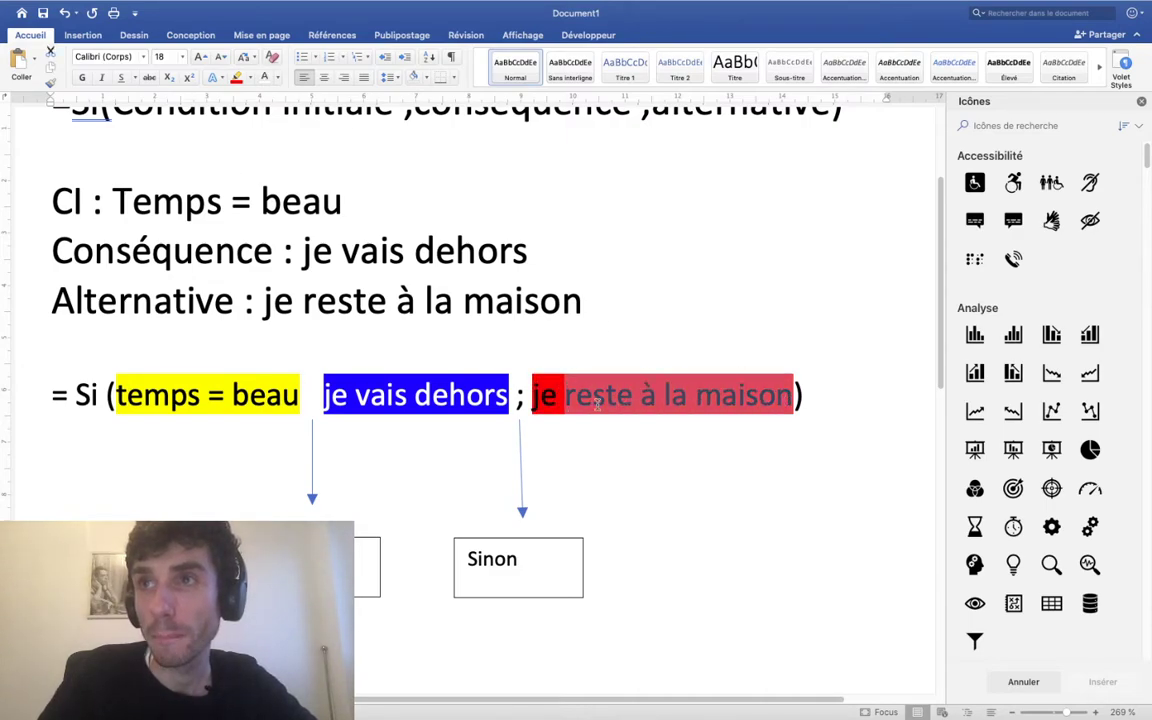
left_click(265, 79)
left_click(226, 393)
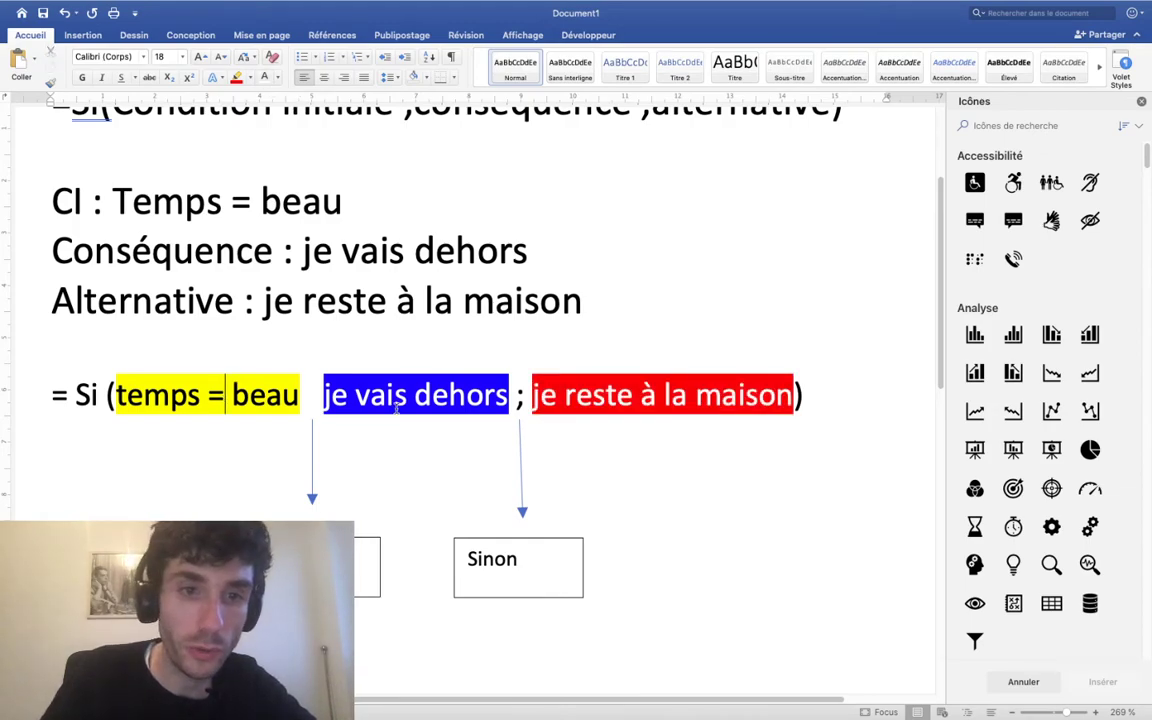
scroll(541, 421, "down", 3)
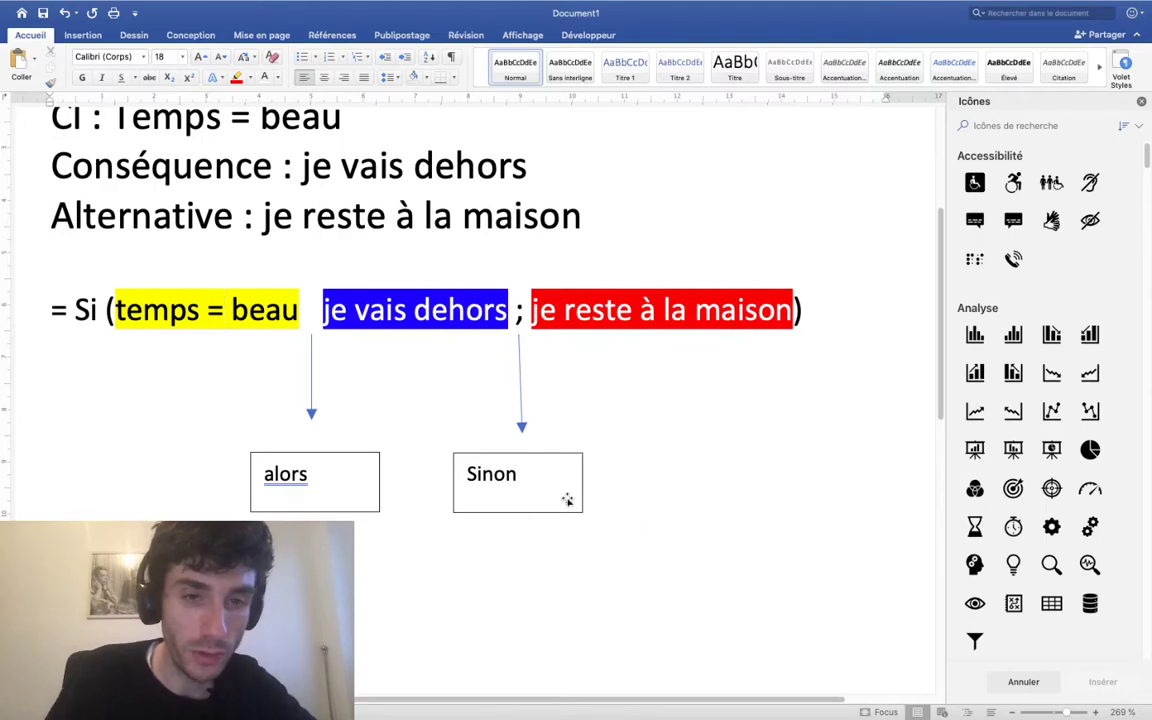
scroll(553, 477, "up", 3)
scroll(554, 482, "down", 3)
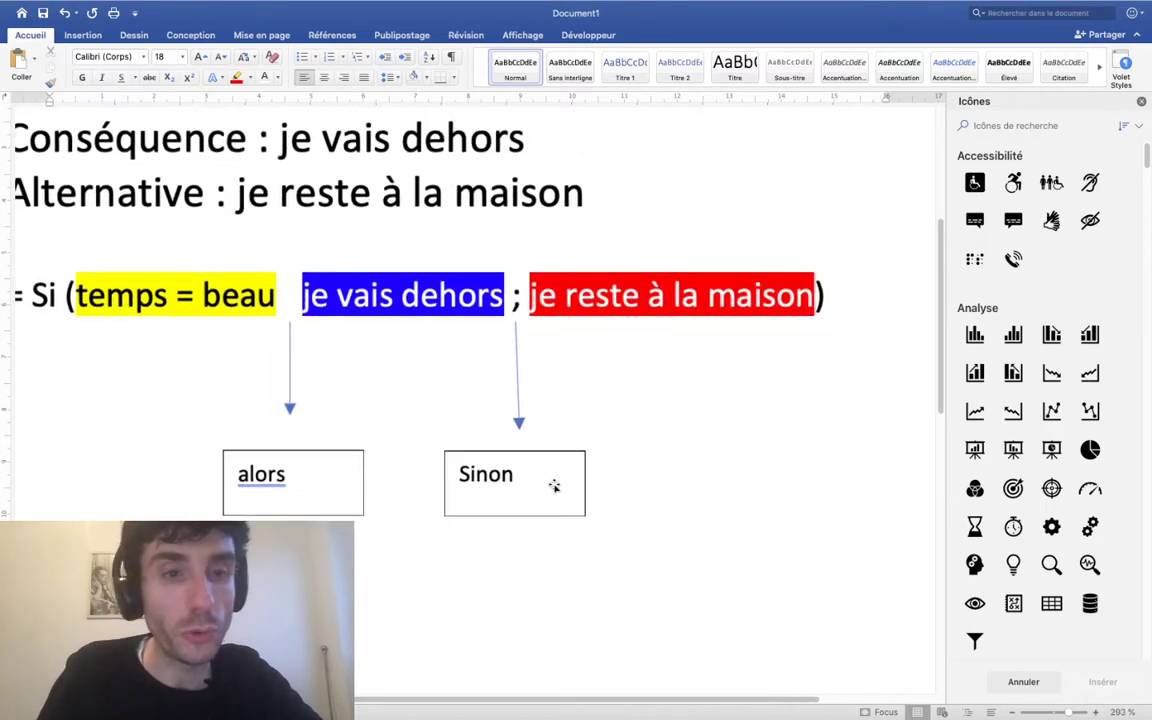
scroll(554, 486, "down", 1)
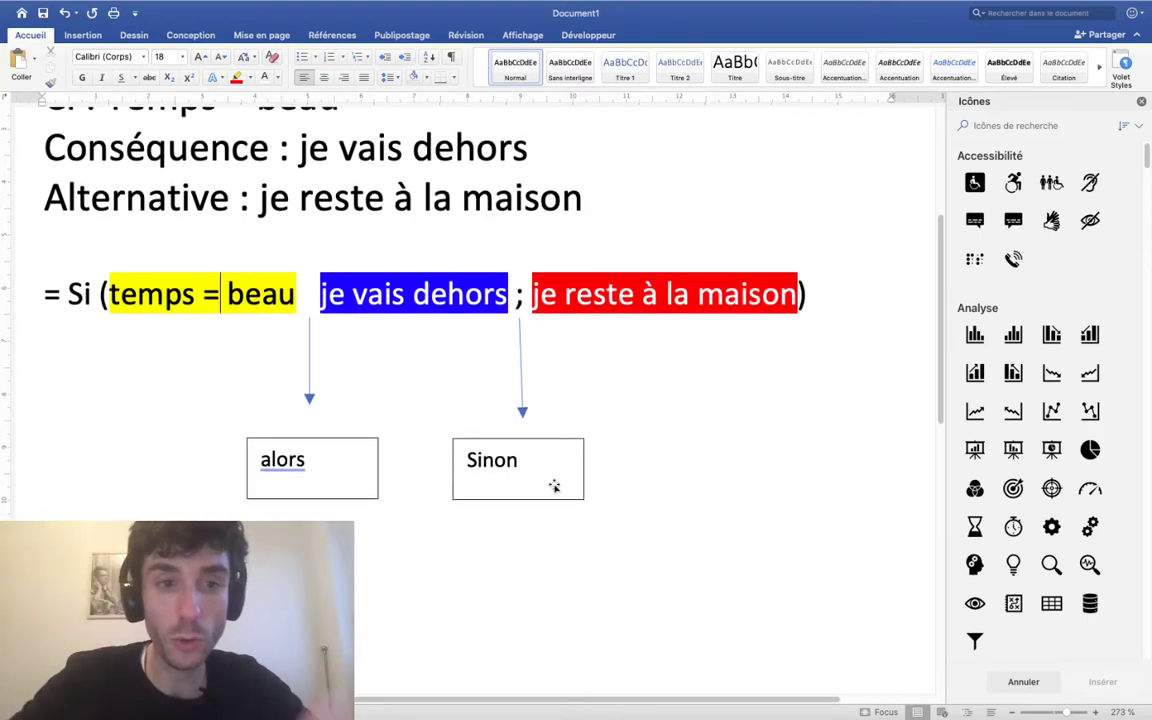
- Scroll to bring the Formule SI simple Démo discount table into view
scroll(427, 473, "left", 3)
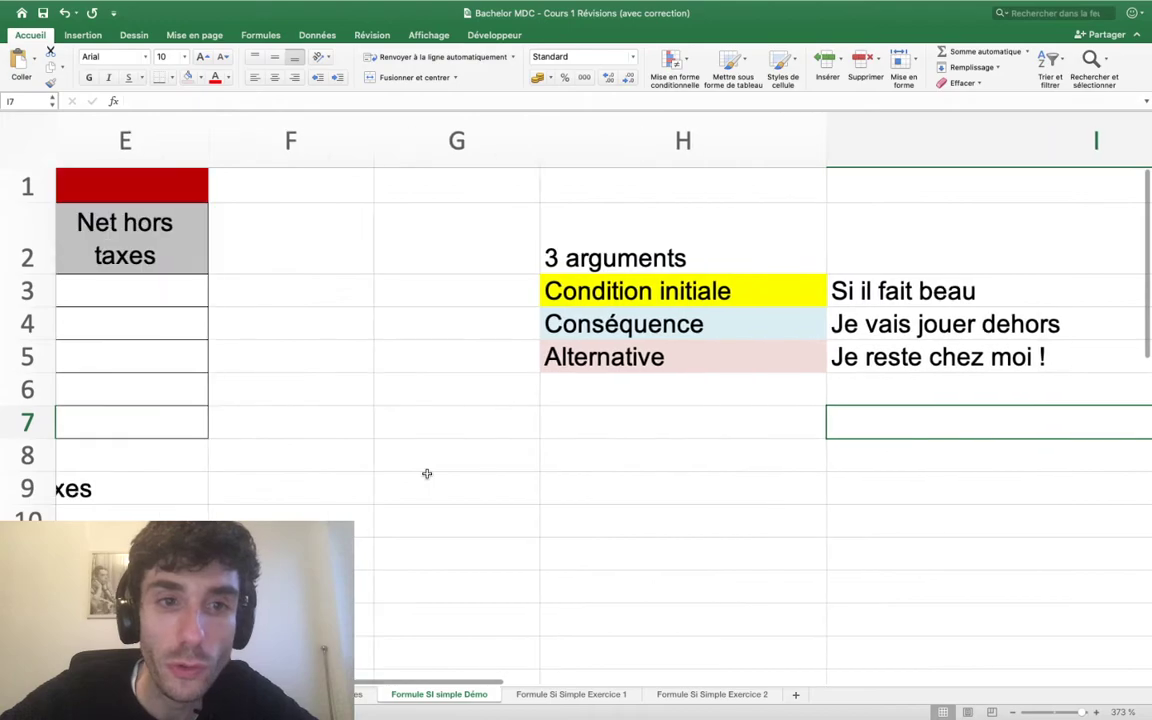
scroll(427, 473, "left", 6)
scroll(427, 473, "down", 3)
scroll(427, 473, "up", 2)
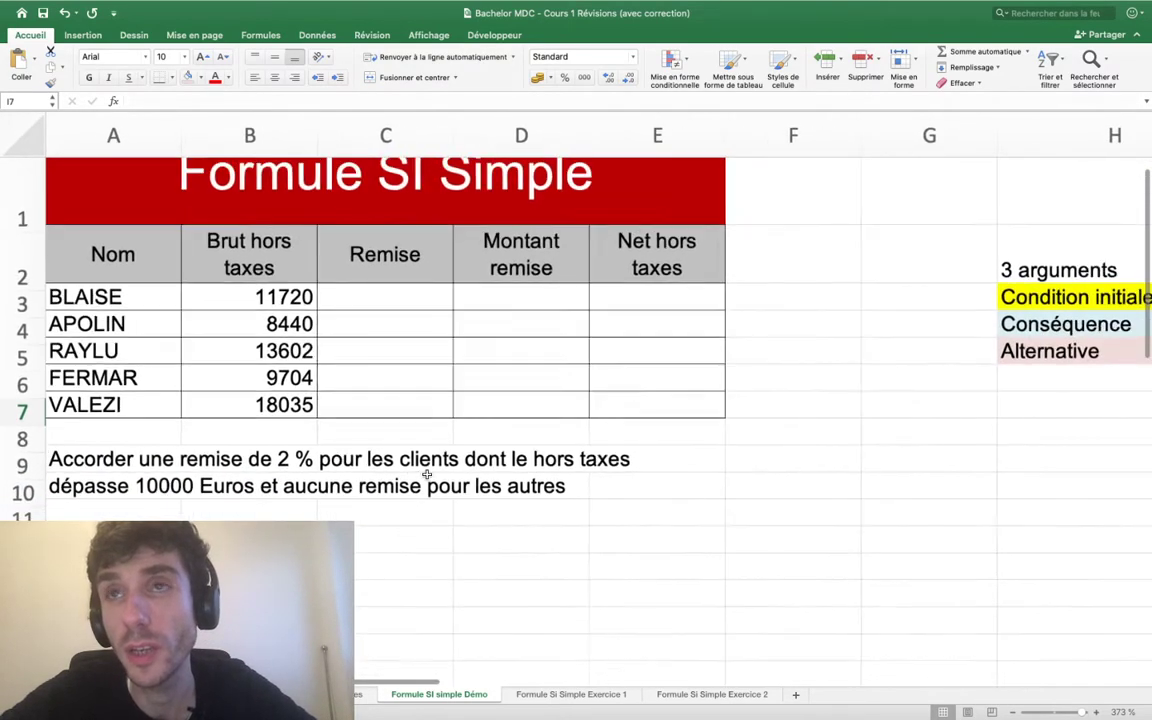
scroll(427, 476, "down", 3)
scroll(427, 478, "up", 3)
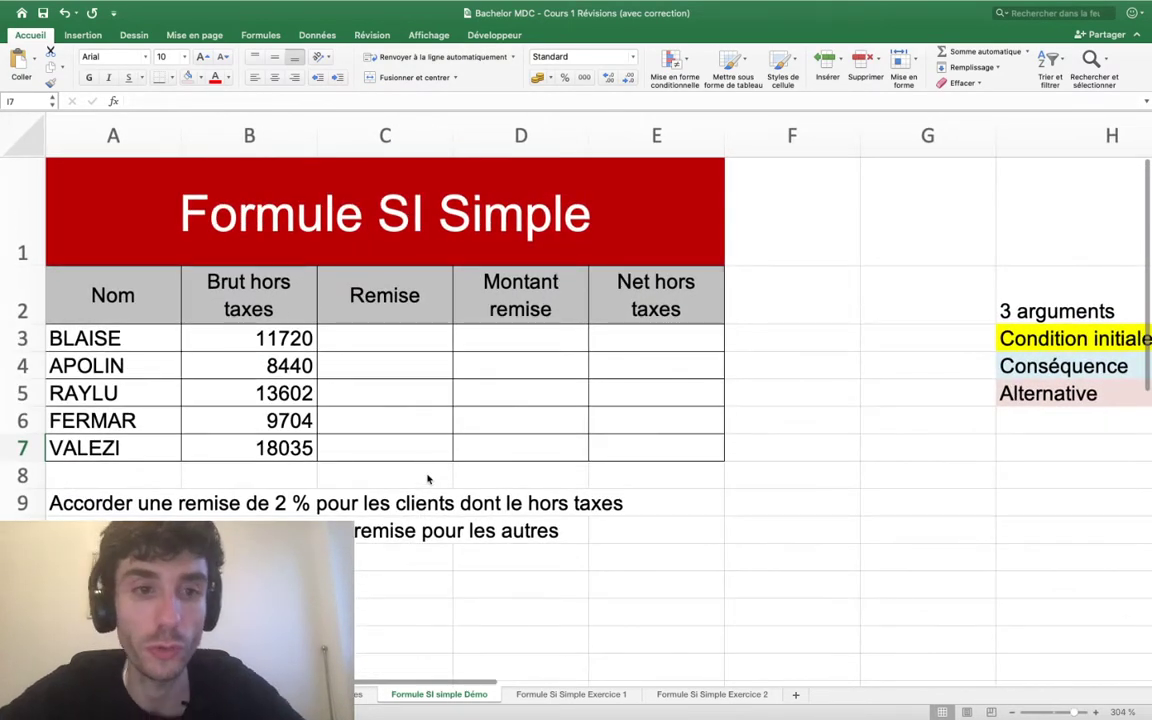
scroll(427, 479, "down", 2)
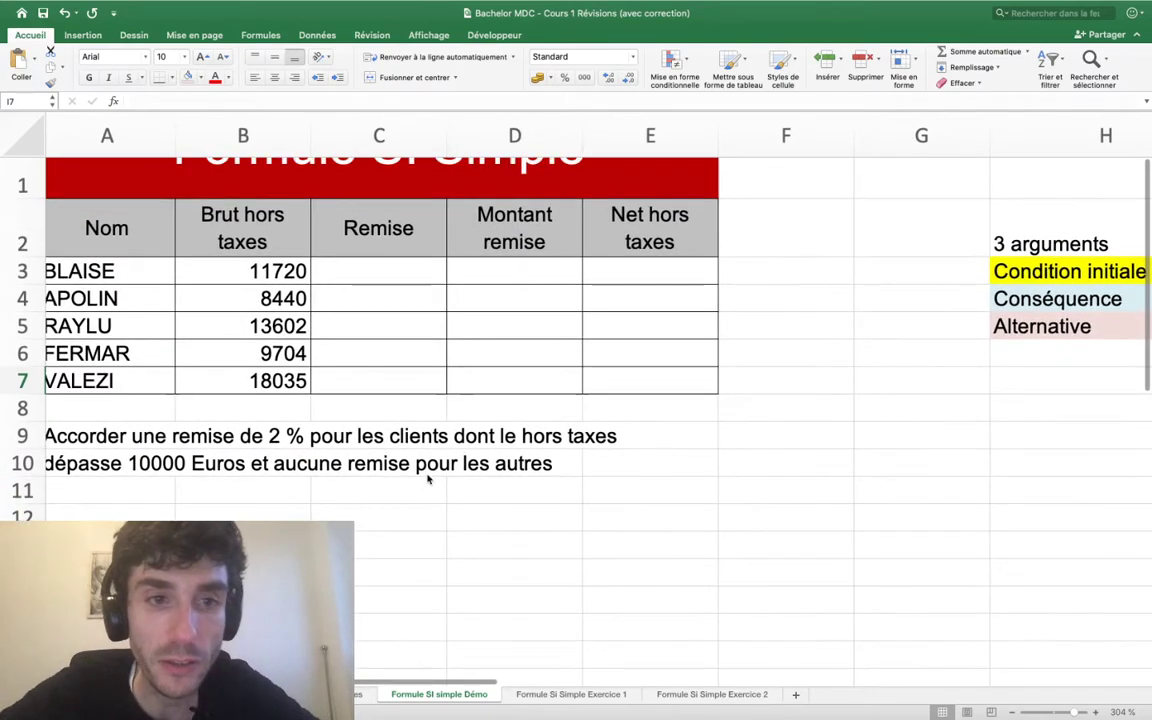
scroll(427, 479, "up", 2)
scroll(424, 476, "left", 3)
scroll(429, 476, "left", 2)
scroll(429, 476, "up", 2)
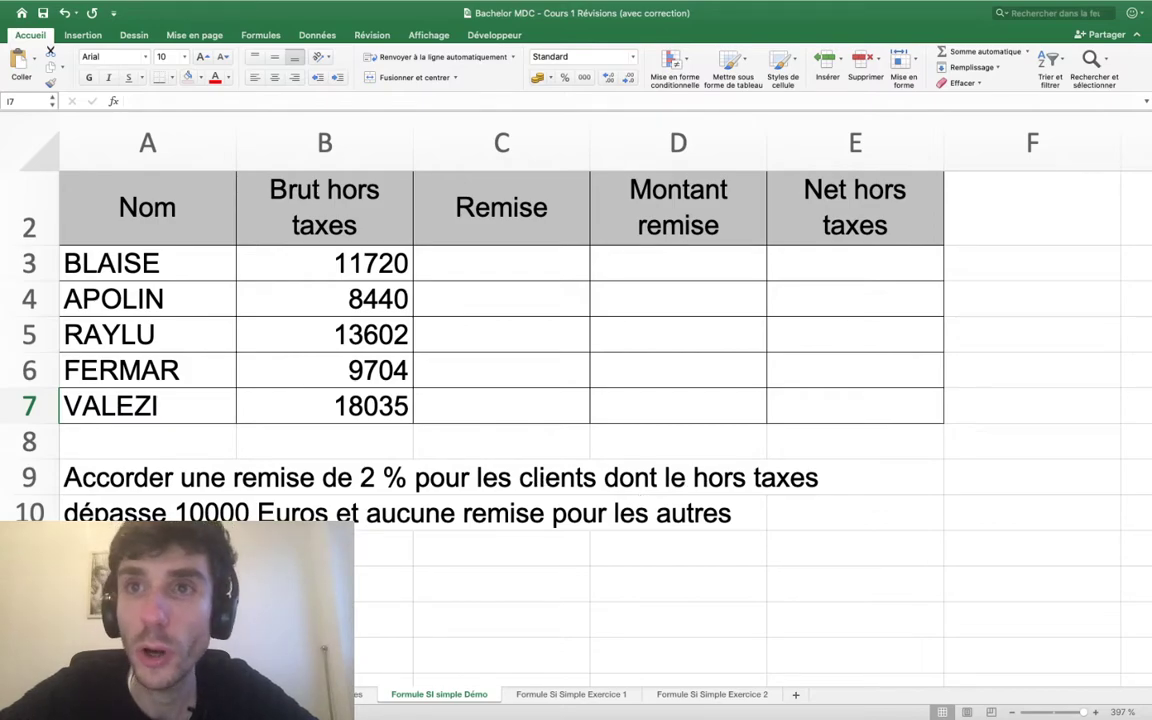
scroll(500, 400, "down", 1)
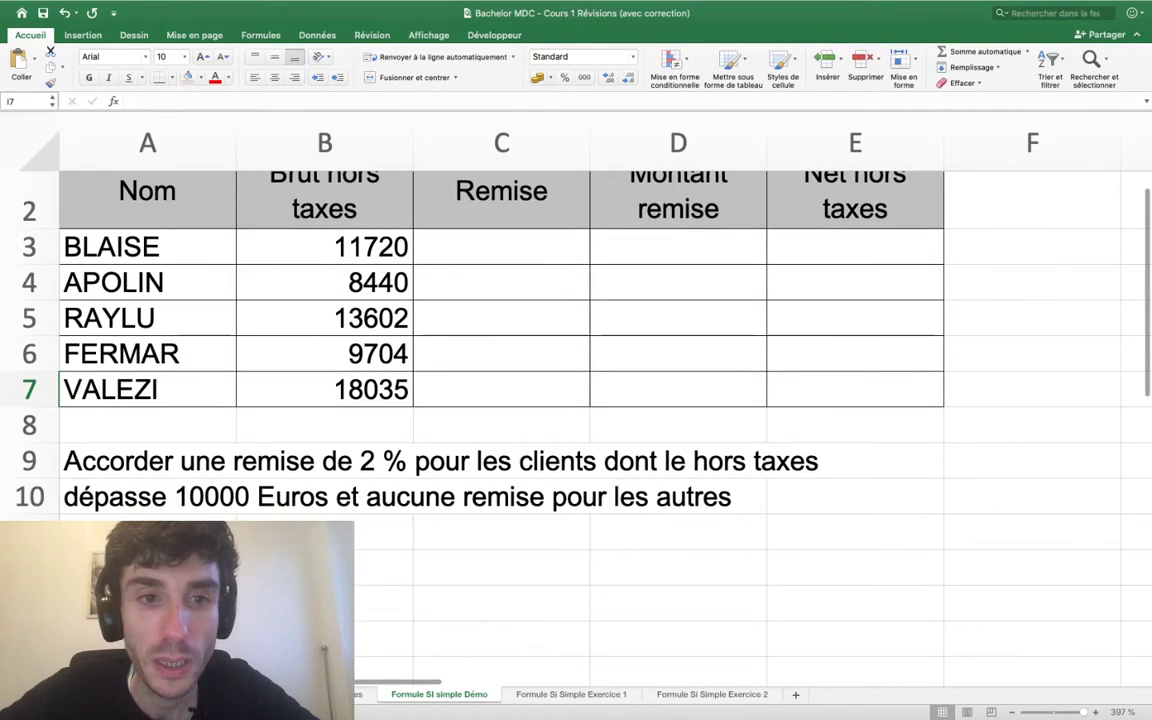
scroll(500, 380, "up", 2)
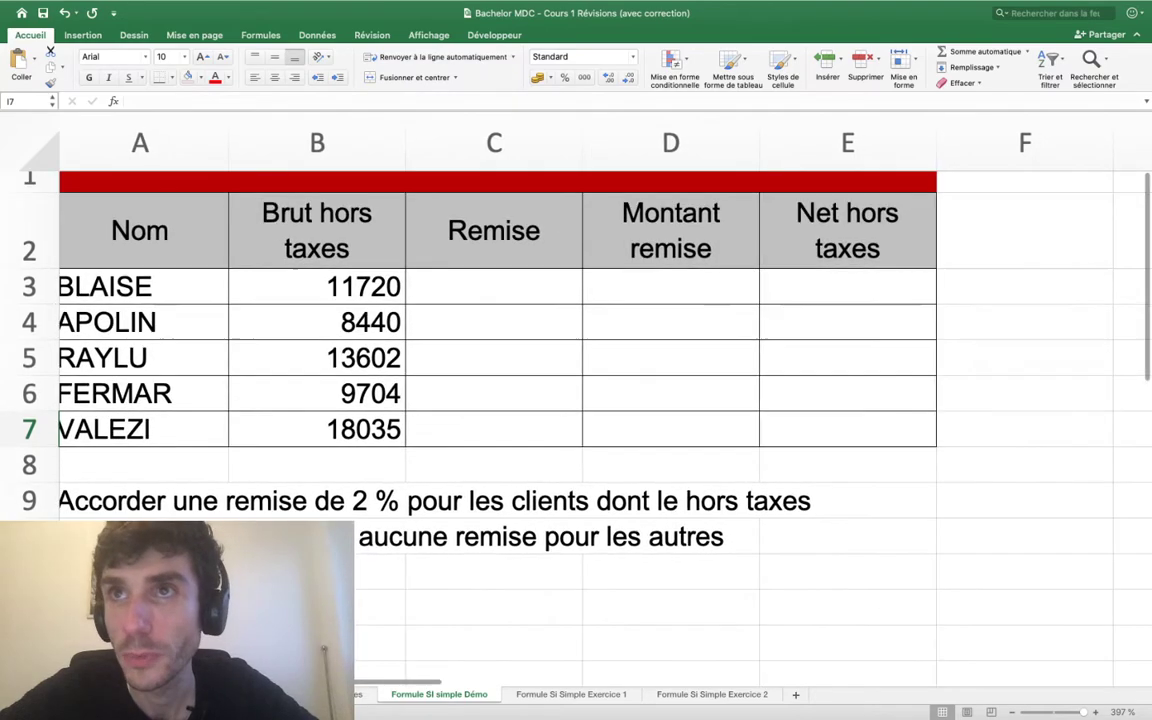
- Look over the gross amounts in B3:B6 and select the first Remise cell C3
left_click_drag(350, 284, 357, 400)
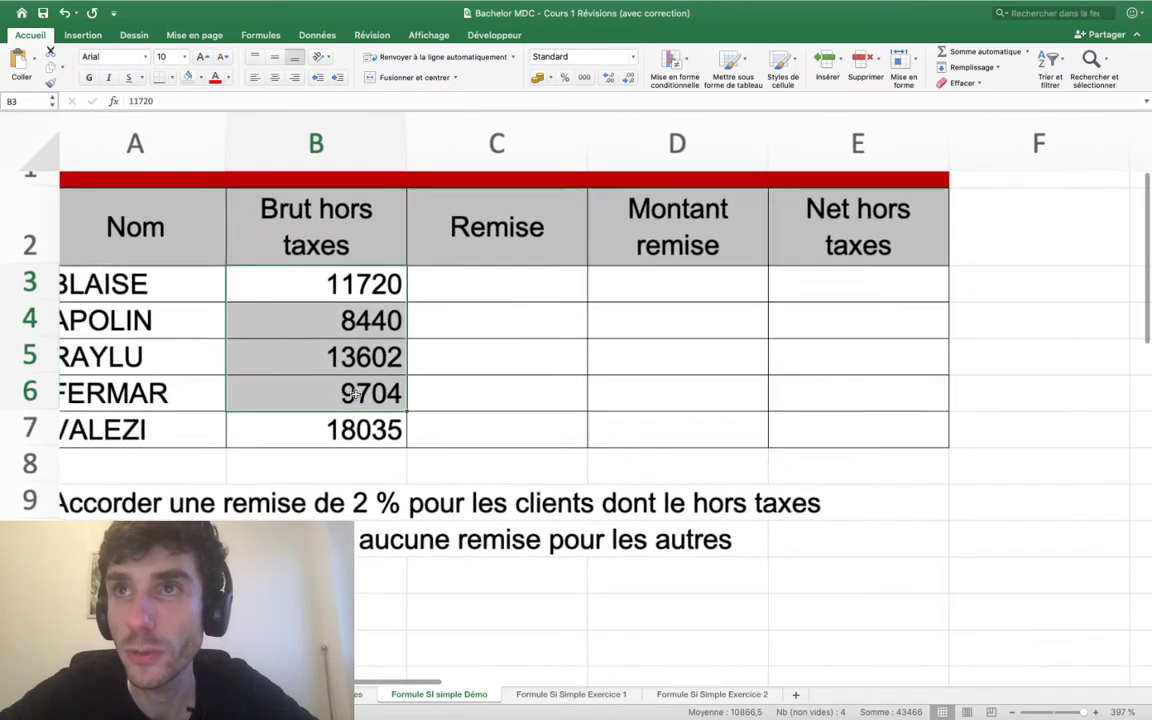
scroll(379, 292, "up", 3)
left_click(386, 406)
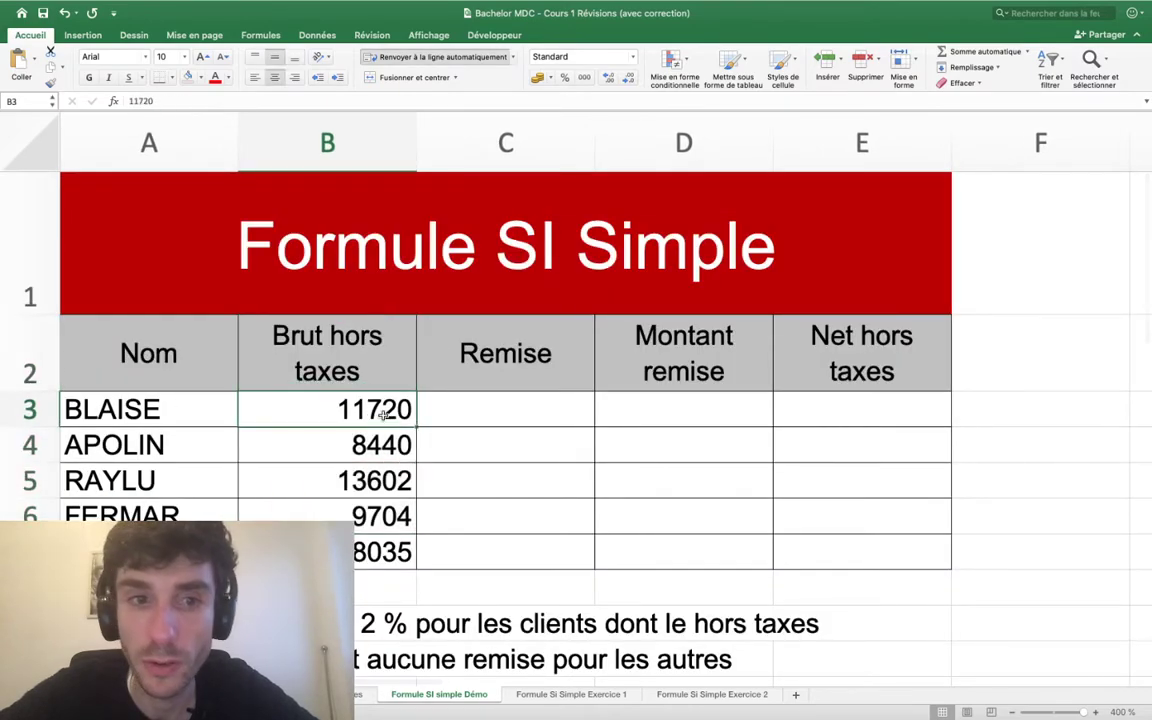
scroll(384, 410, "down", 3)
left_click(478, 330)
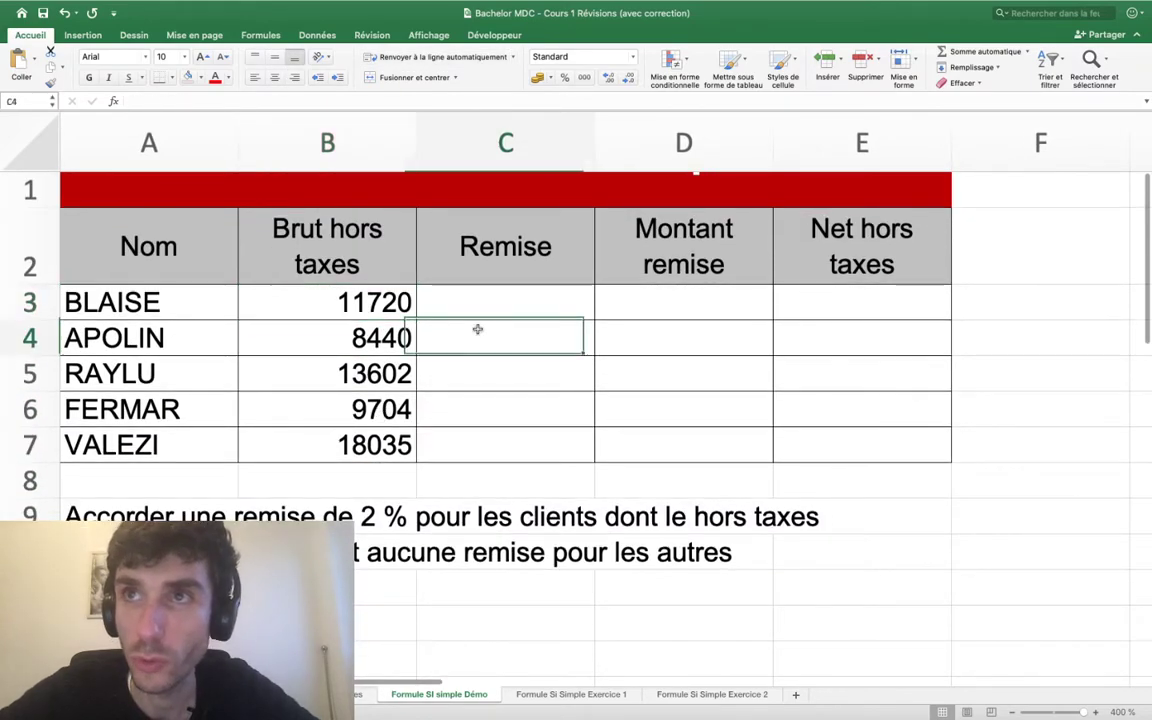
left_click(471, 314)
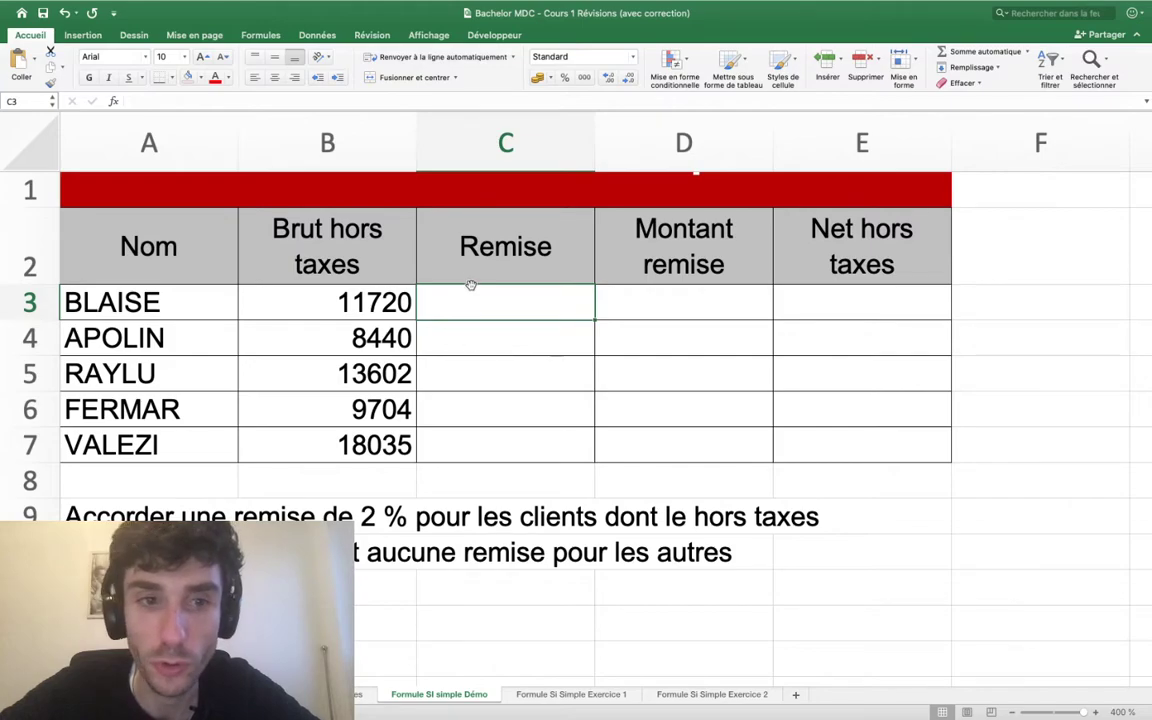
left_click(412, 340)
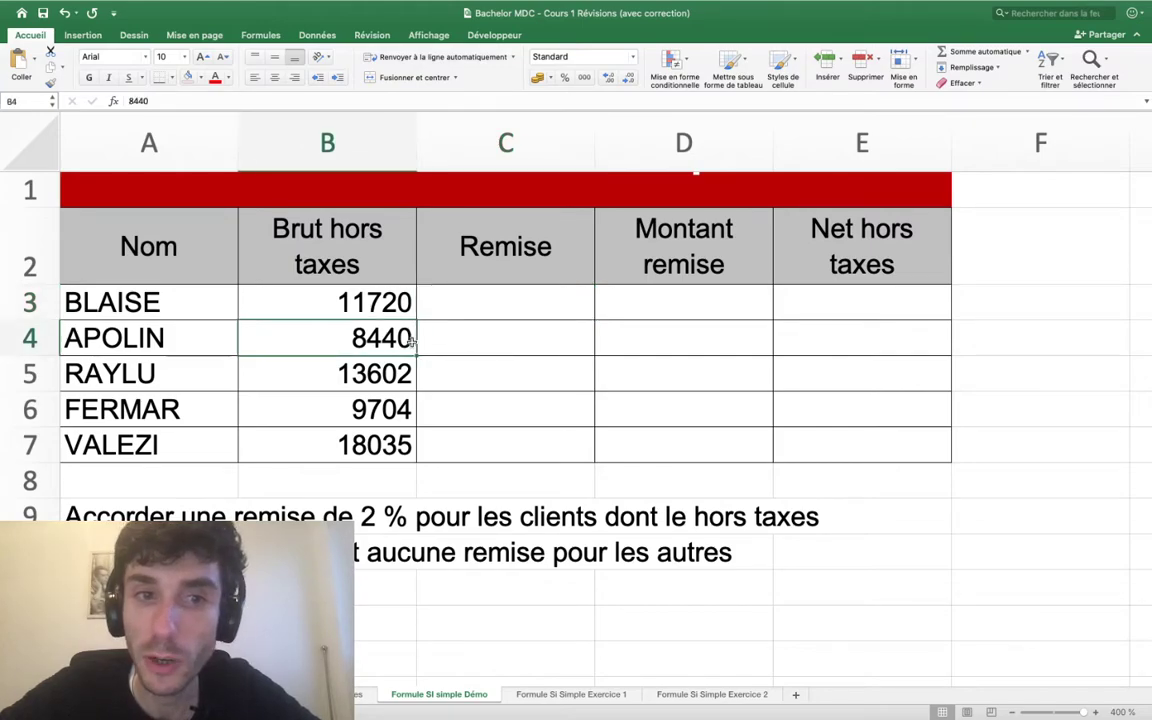
left_click(509, 312)
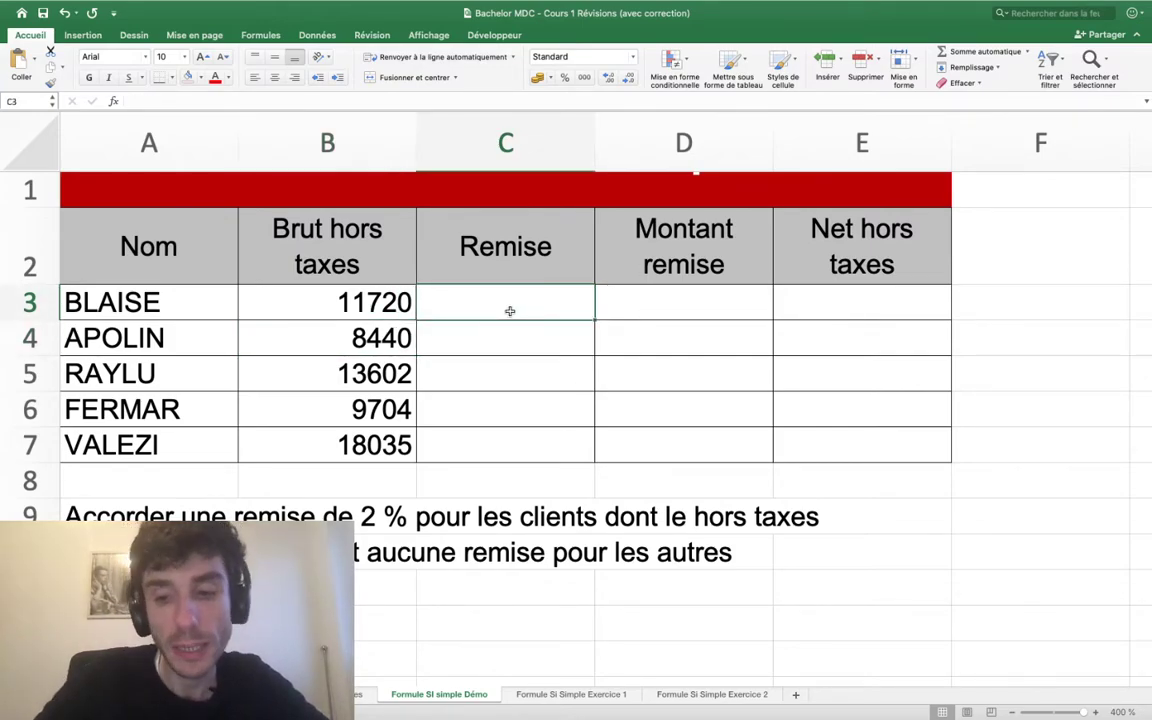
type("0,02")
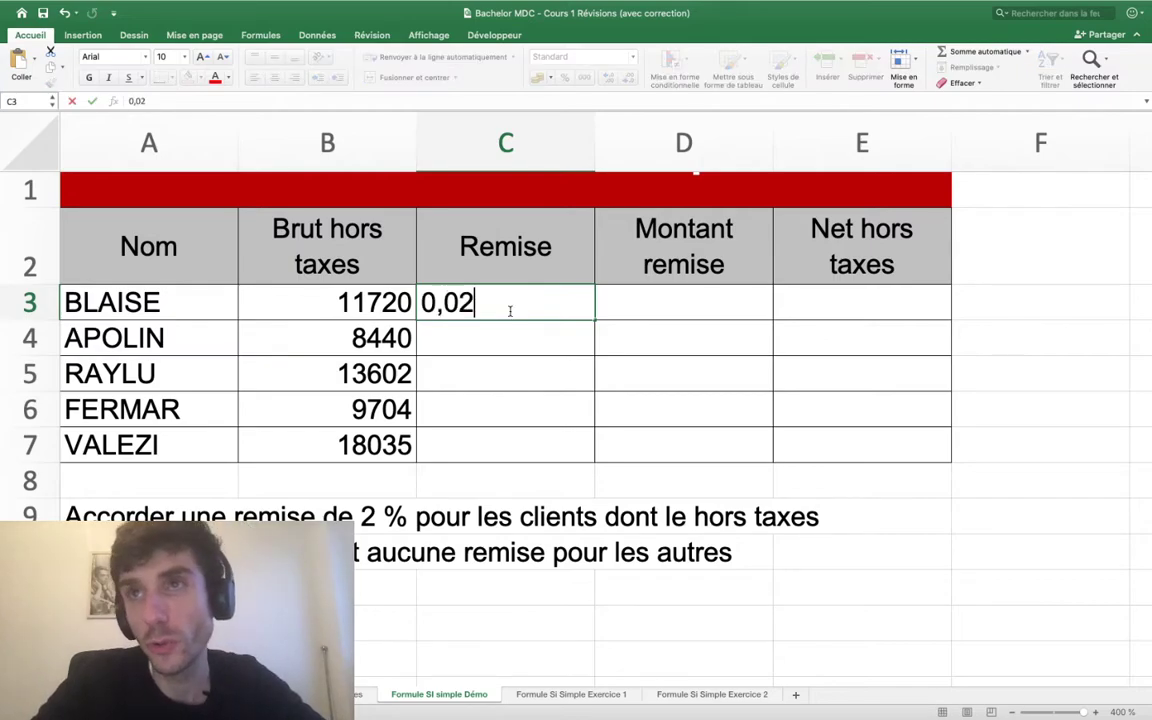
key("Return")
type("0")
key("Return")
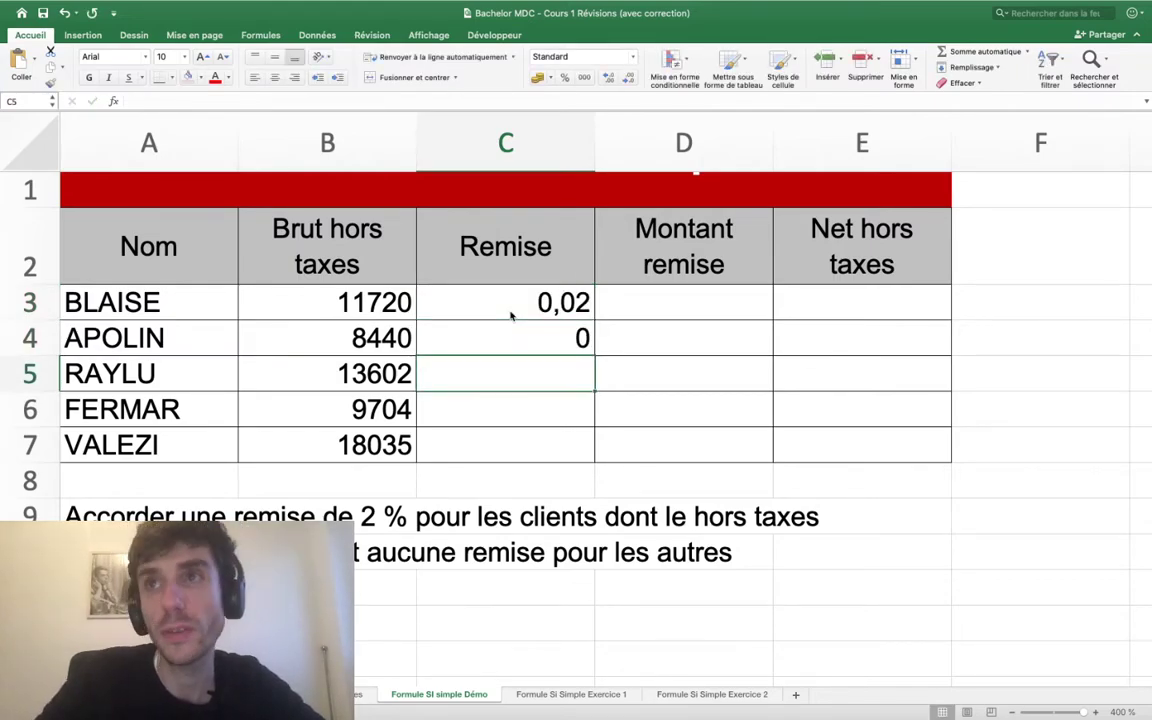
key("Up")
key("Up")
key("Delete")
key("Down")
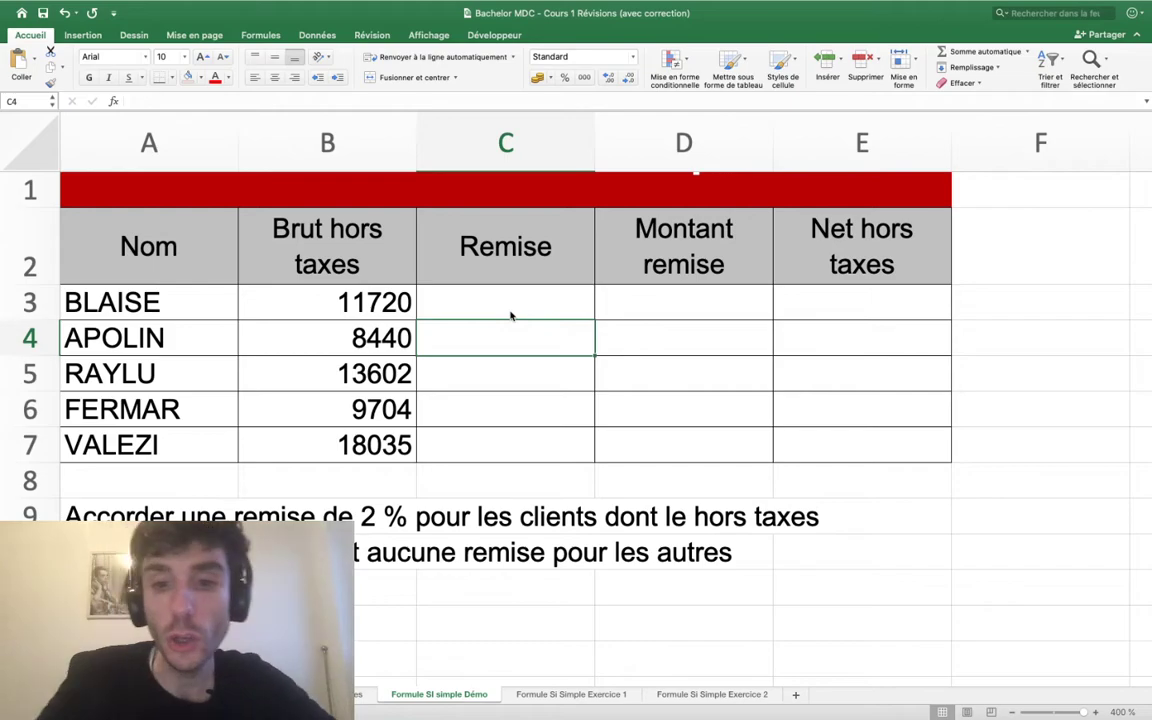
- Enter CI in cell C12 below the table
key("Up")
key("Right")
key("Right")
key("Down")
key("Down")
key("Down")
key("Left")
key("Down")
key("Down")
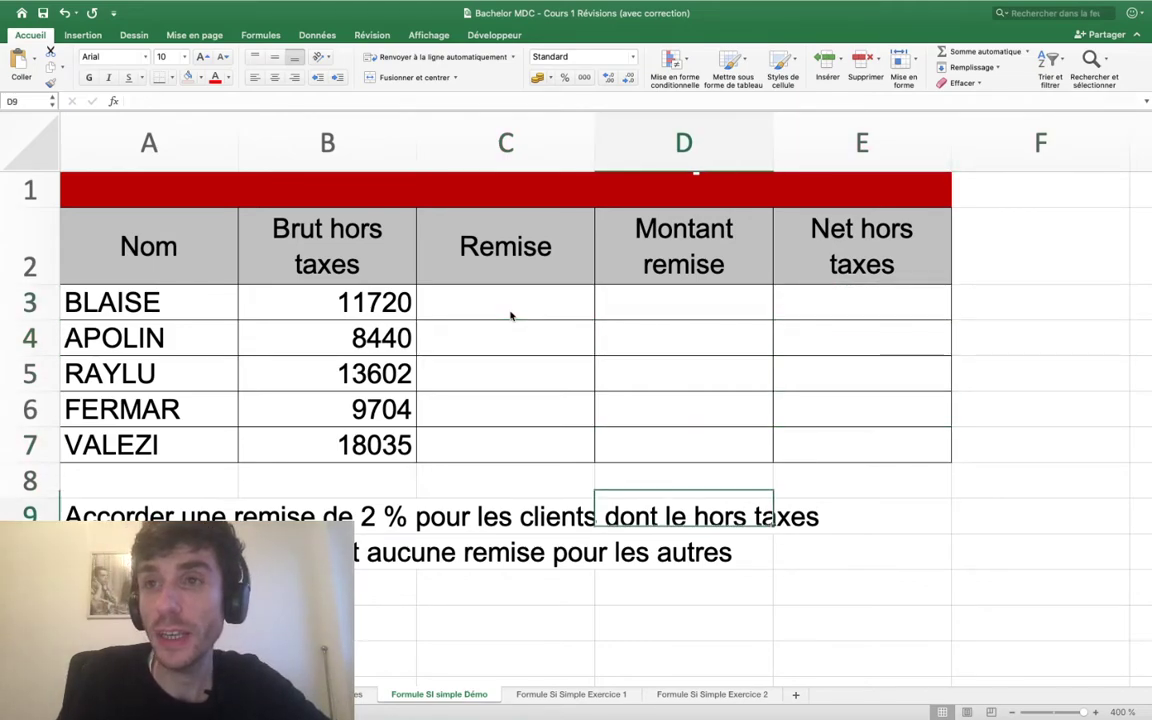
key("Left")
key("Down")
key("Down")
key("Down")
scroll(510, 316, "down", 3)
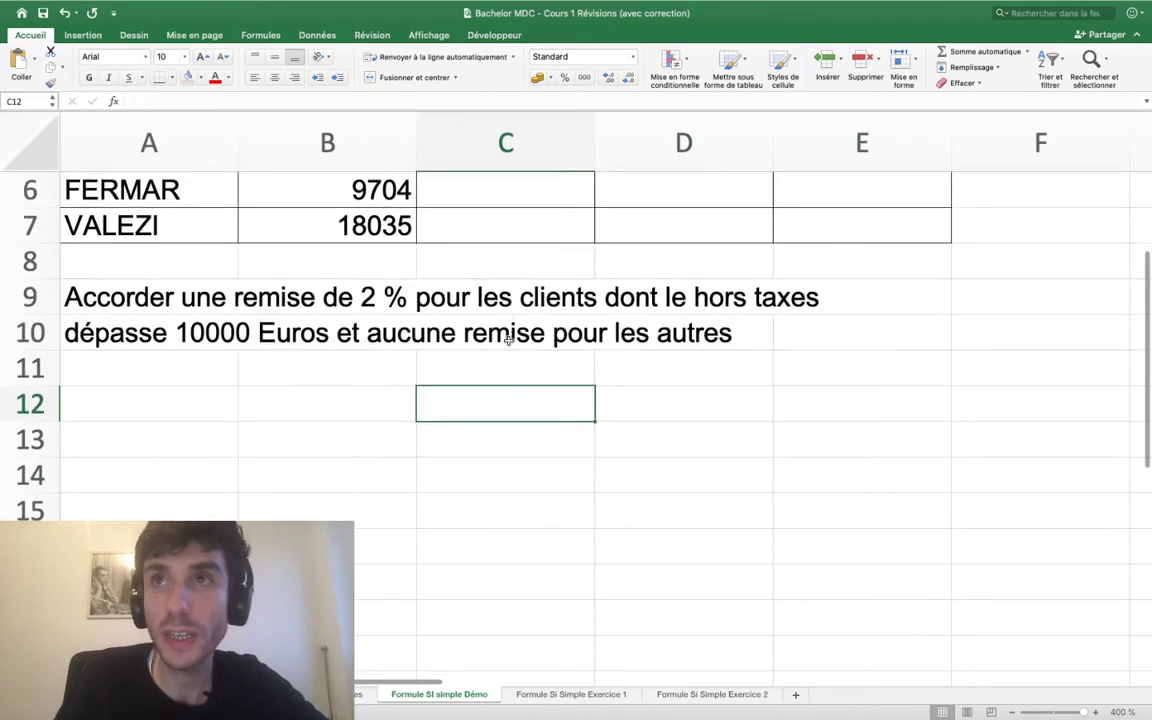
scroll(509, 340, "up", 5)
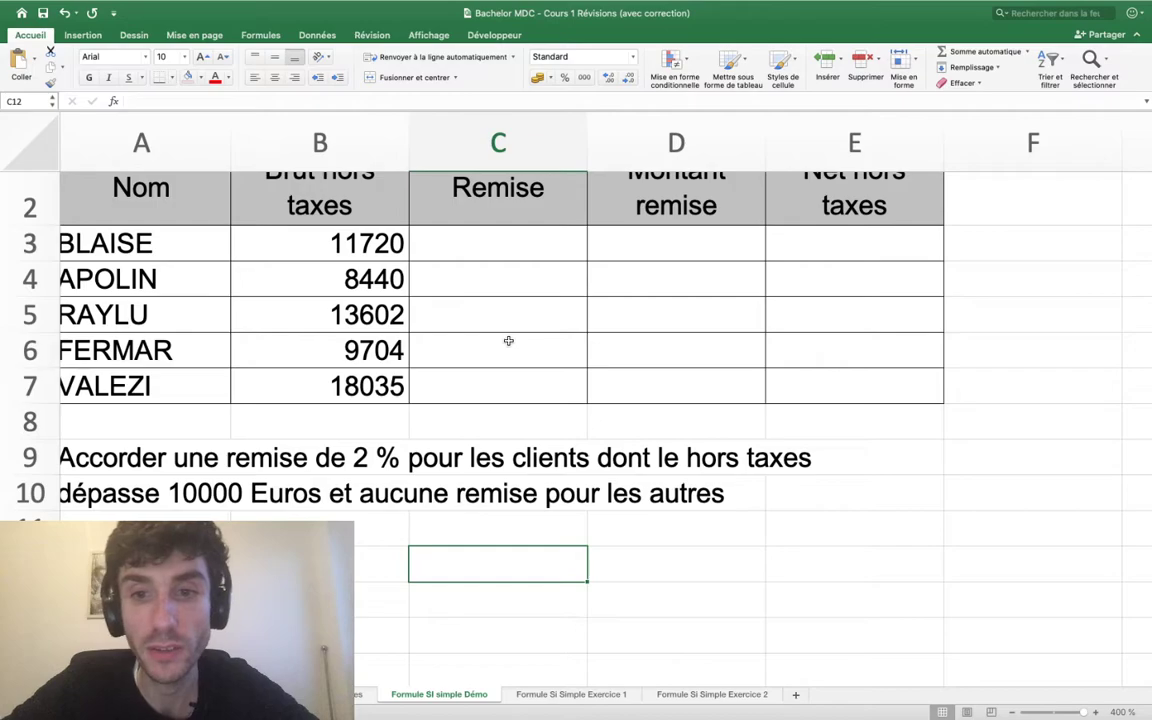
type("CI")
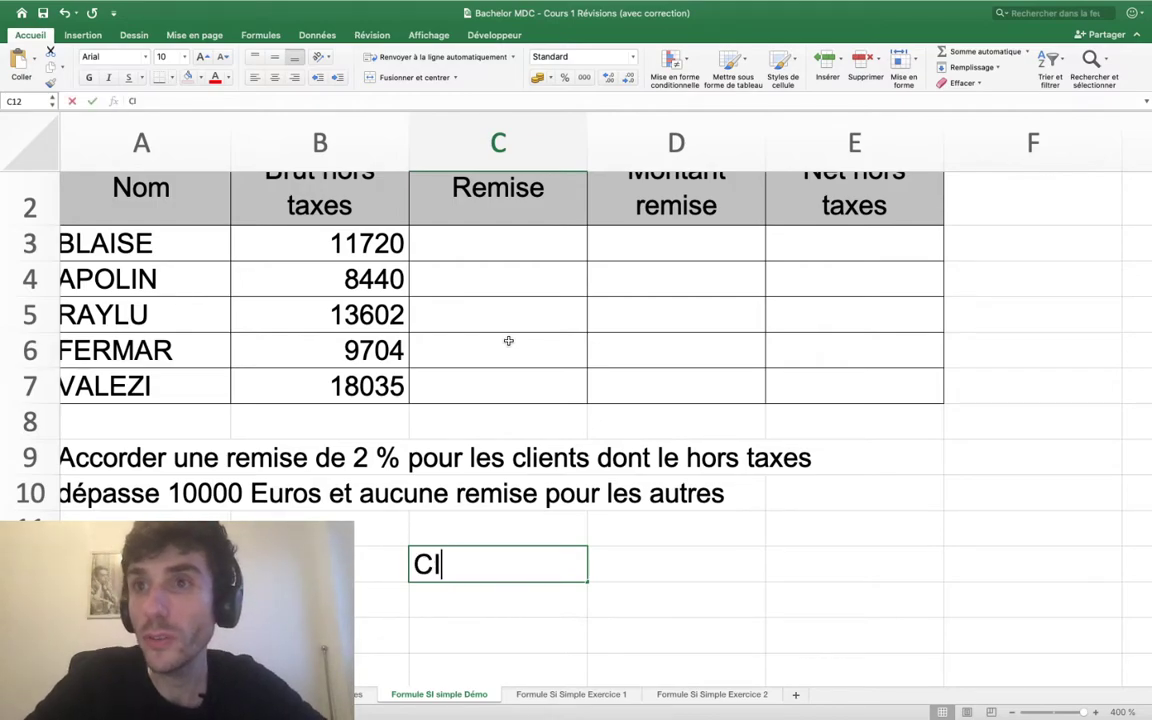
key("Return")
- Fill the first Remise cell C3 yellow
key("Up")
key("Right")
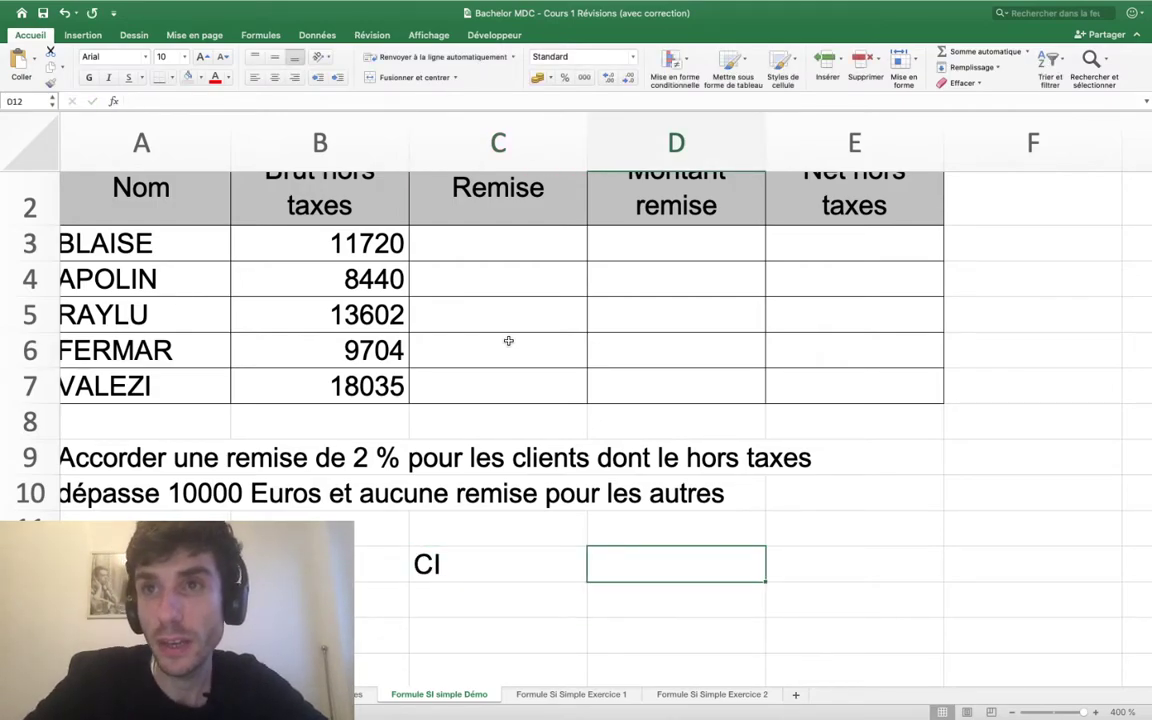
left_click(472, 244)
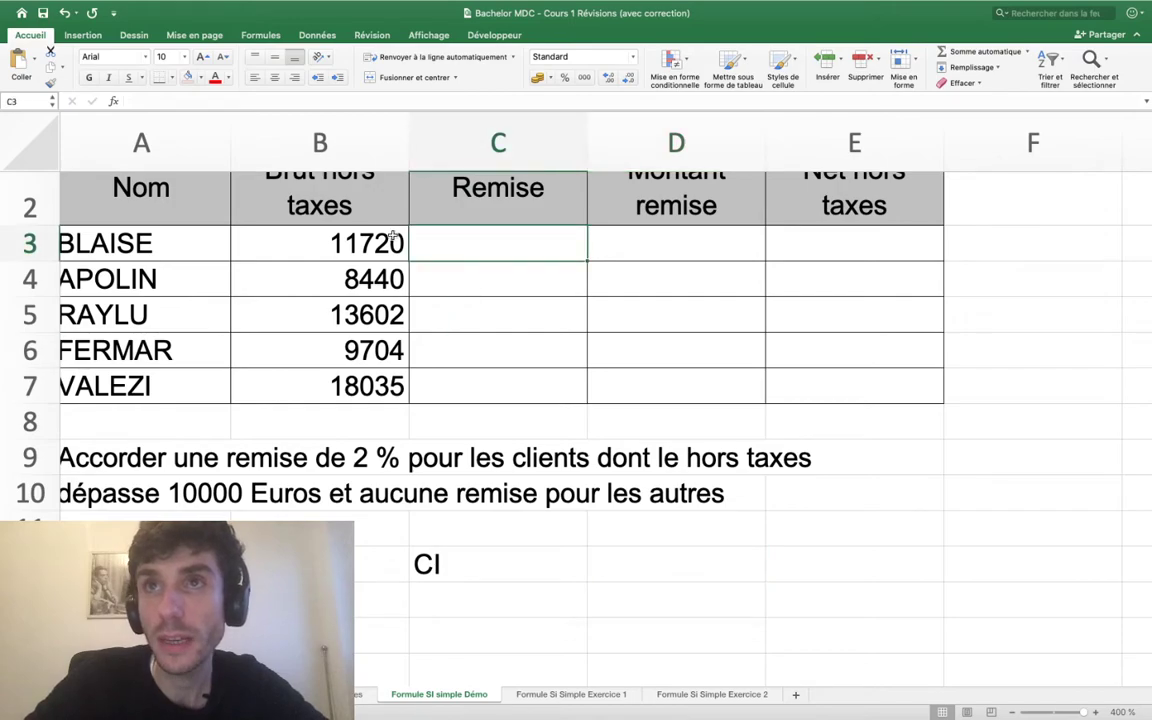
left_click(201, 78)
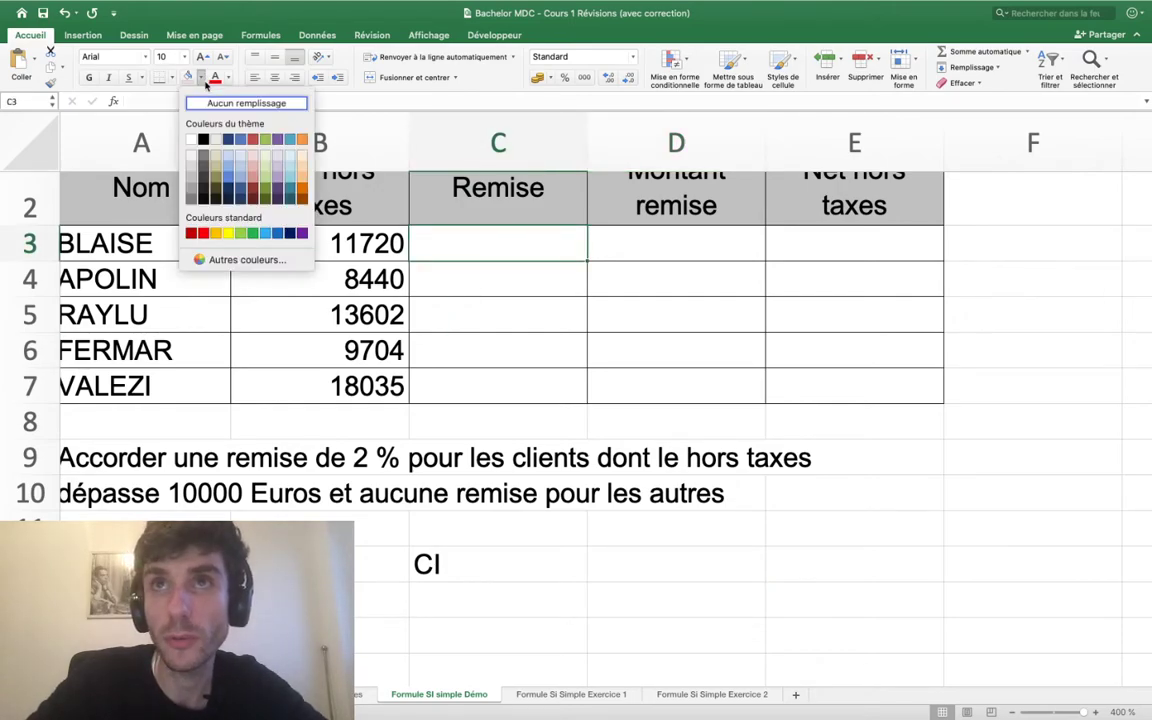
left_click(229, 234)
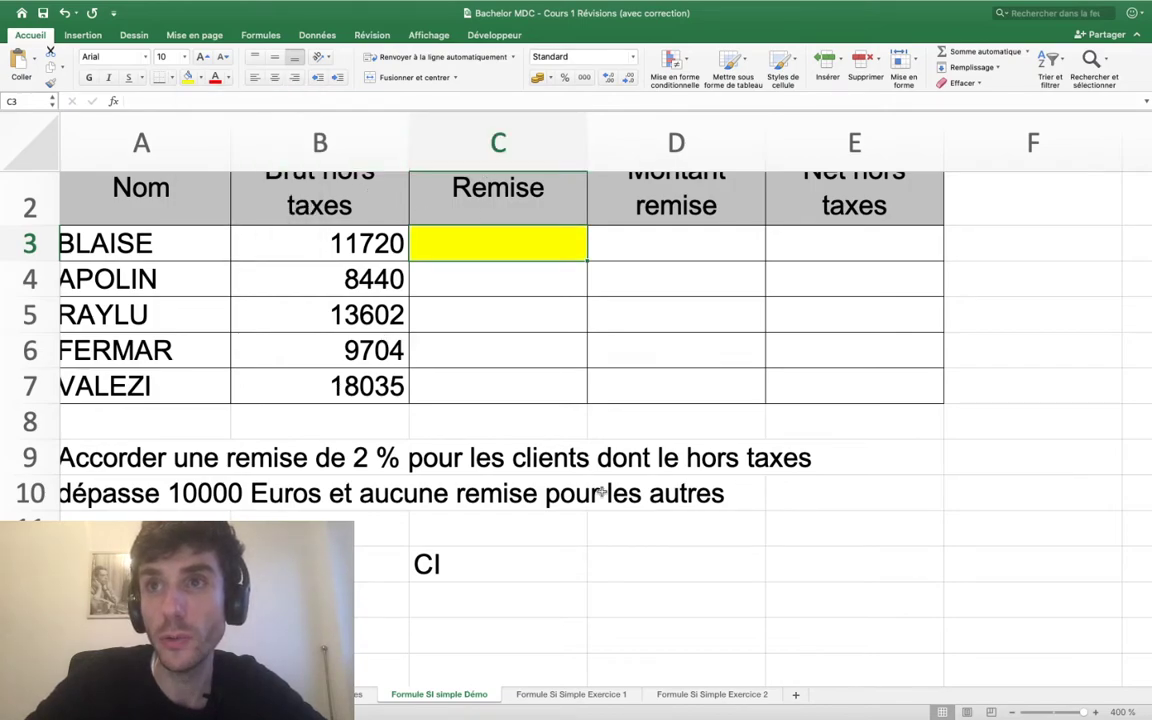
- Write 'J'écris ma formule en C3' in C11 and shade C11:D11 light orange
left_click(504, 537)
type("J'écrs")
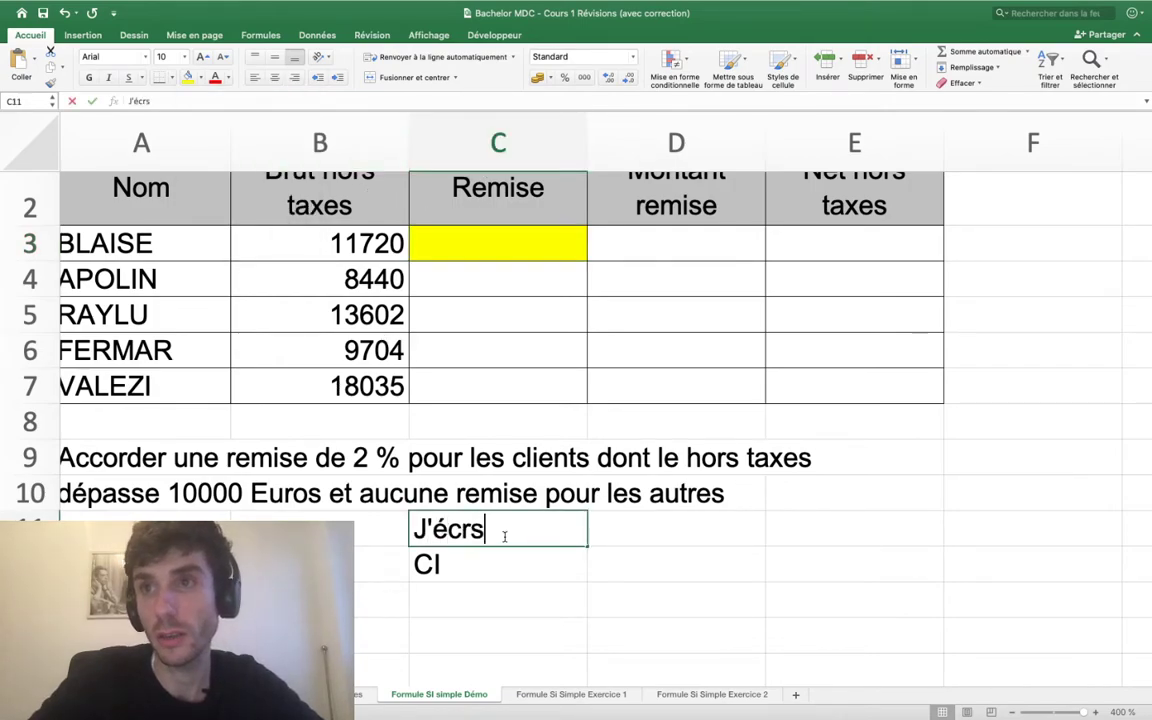
key("BackSpace")
key("BackSpace")
key("BackSpace")
type("m")
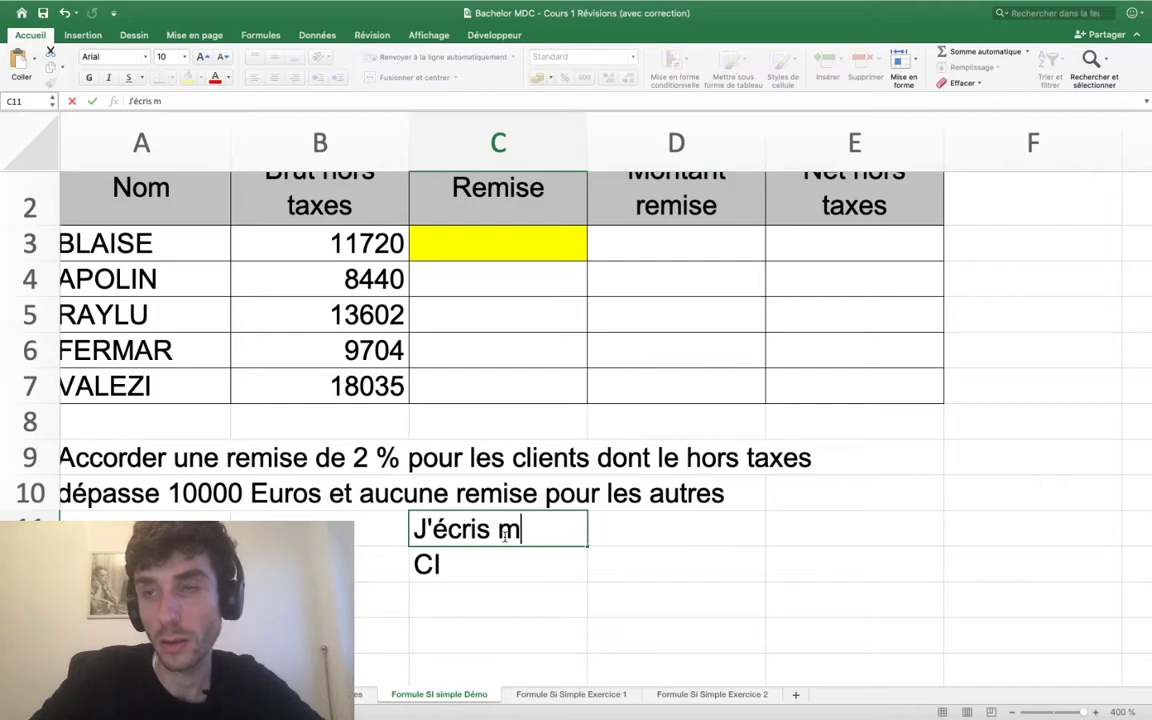
type("a formule en C3")
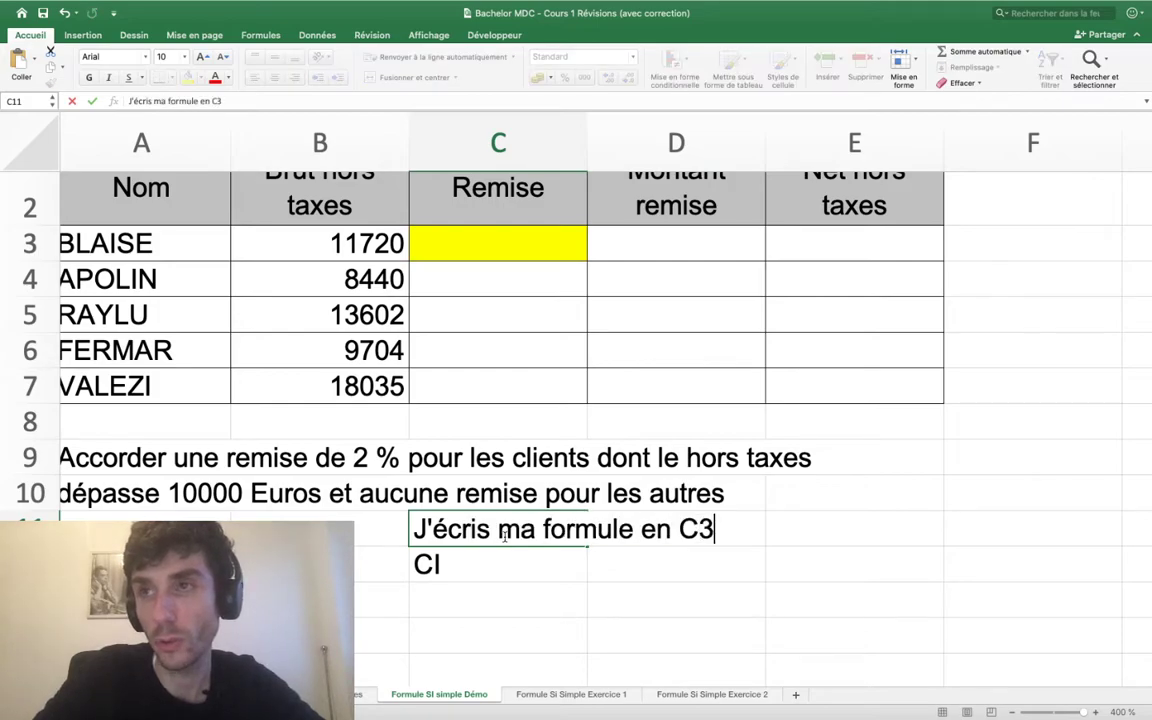
key("Return")
left_click(504, 537)
left_click_drag(505, 537, 680, 530)
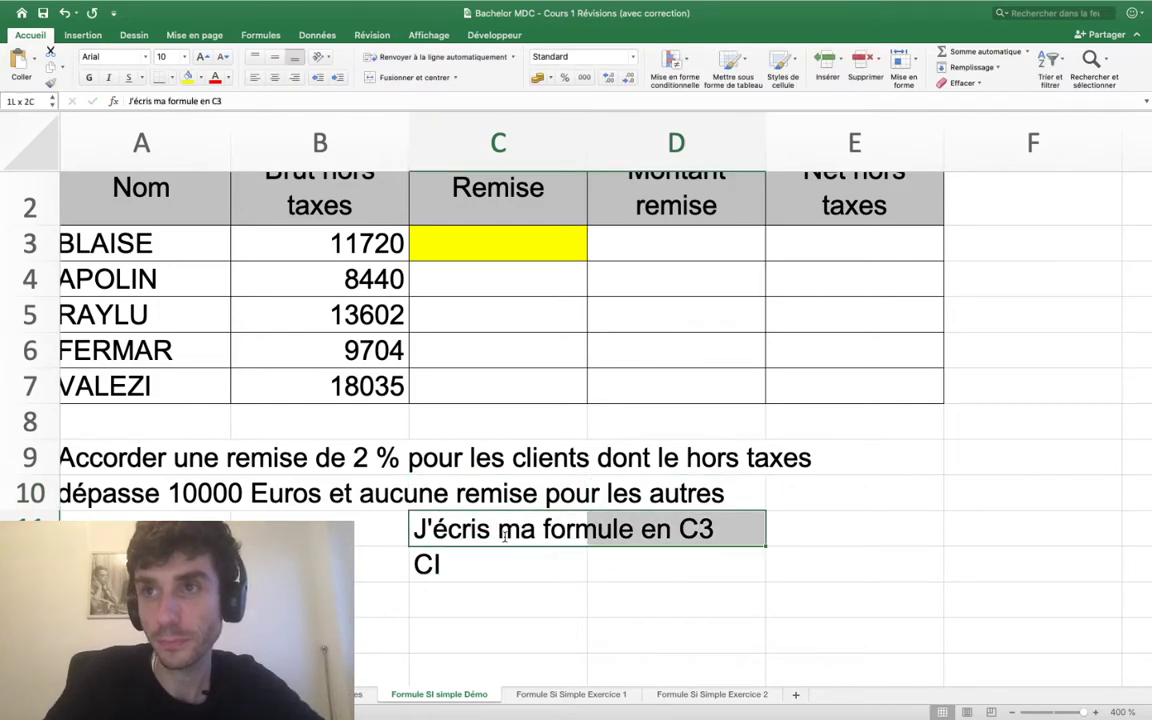
left_click(200, 78)
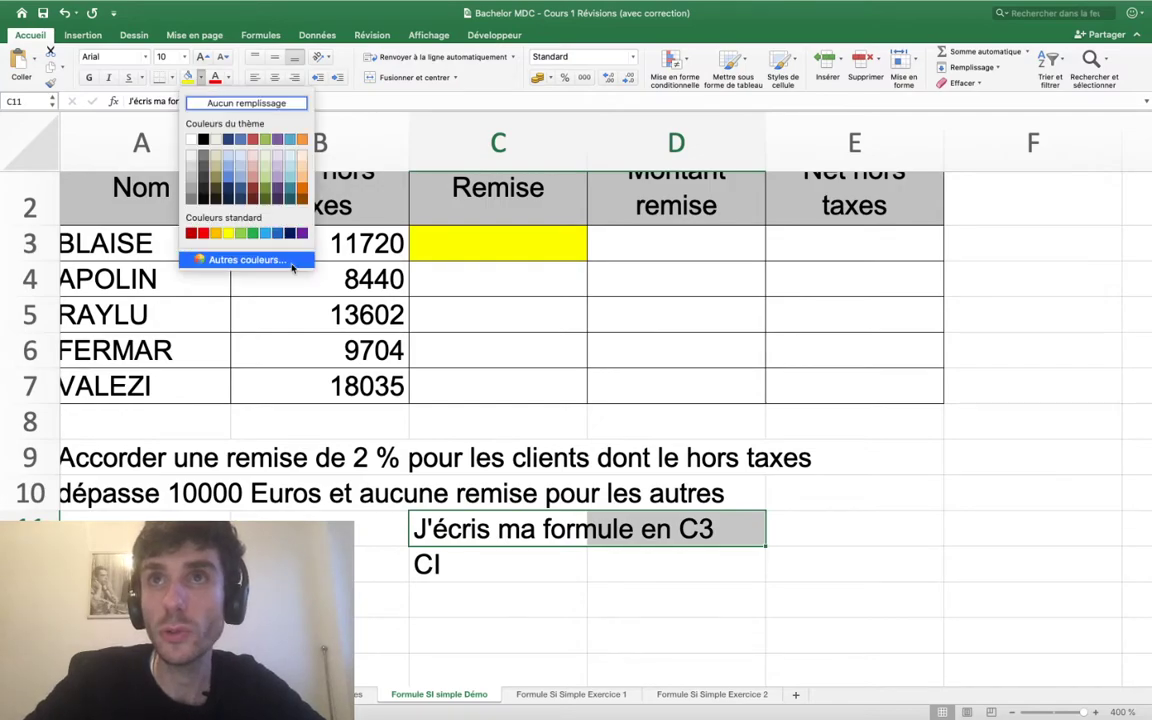
left_click(304, 153)
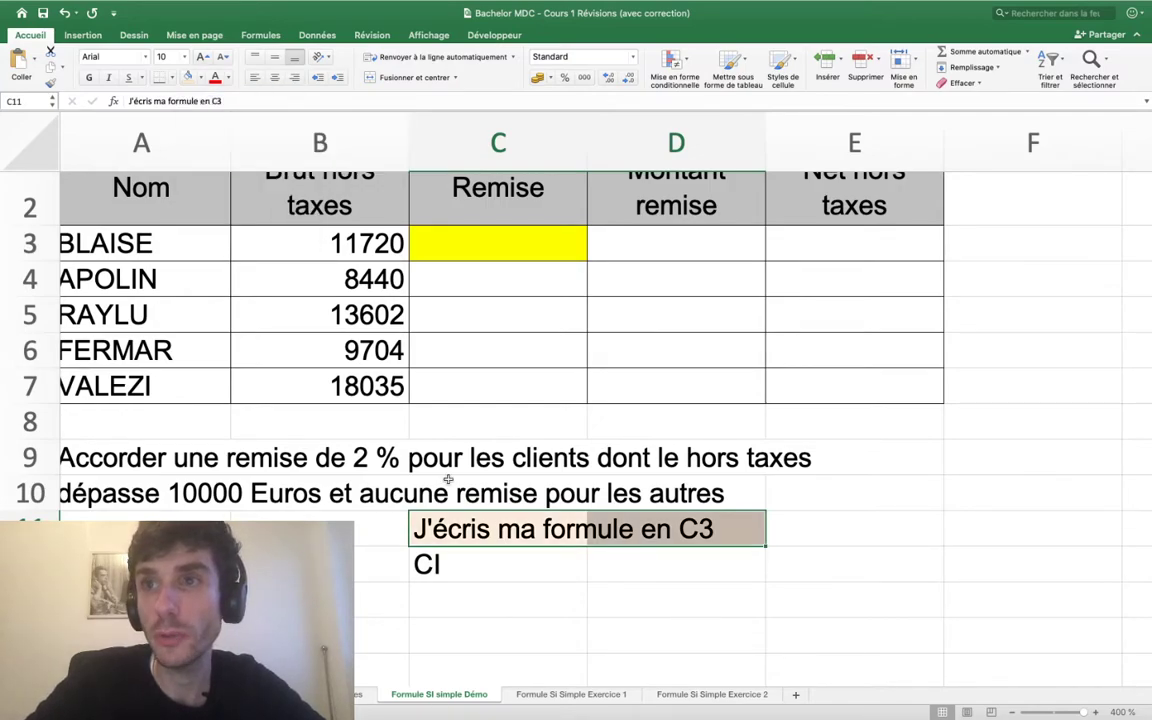
left_click(457, 564)
left_click(648, 558)
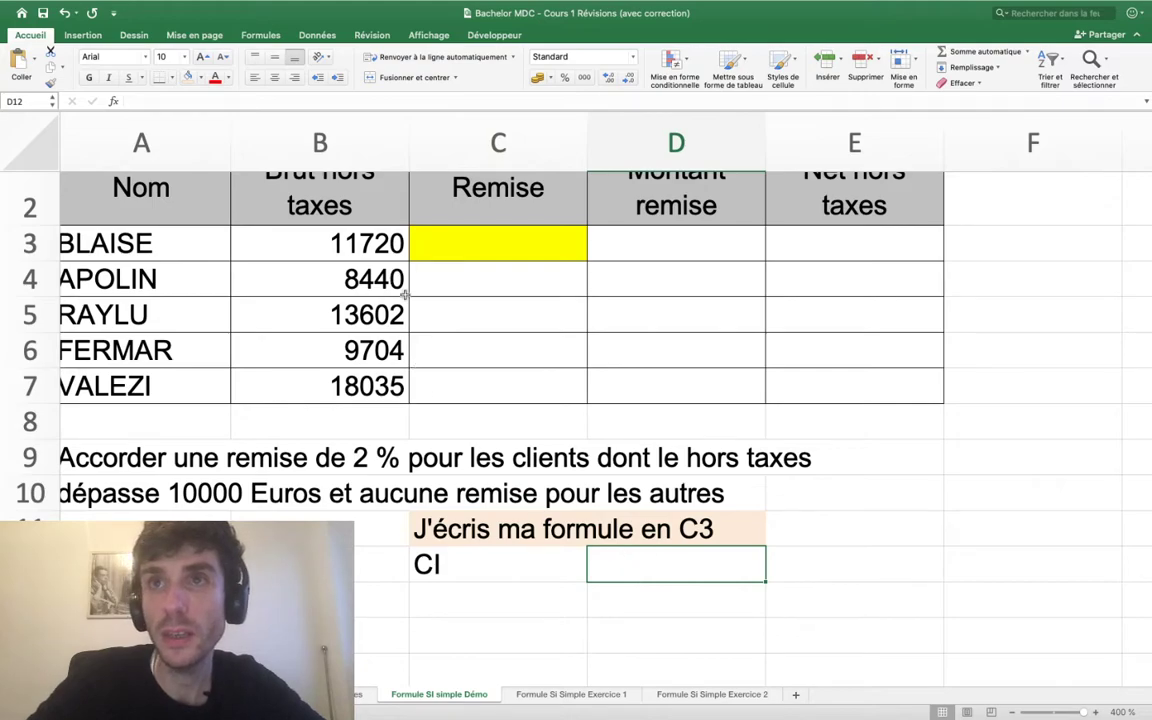
- Type 'Si le montant de la cellule B3 > 10000 euros' in D12
type("Si")
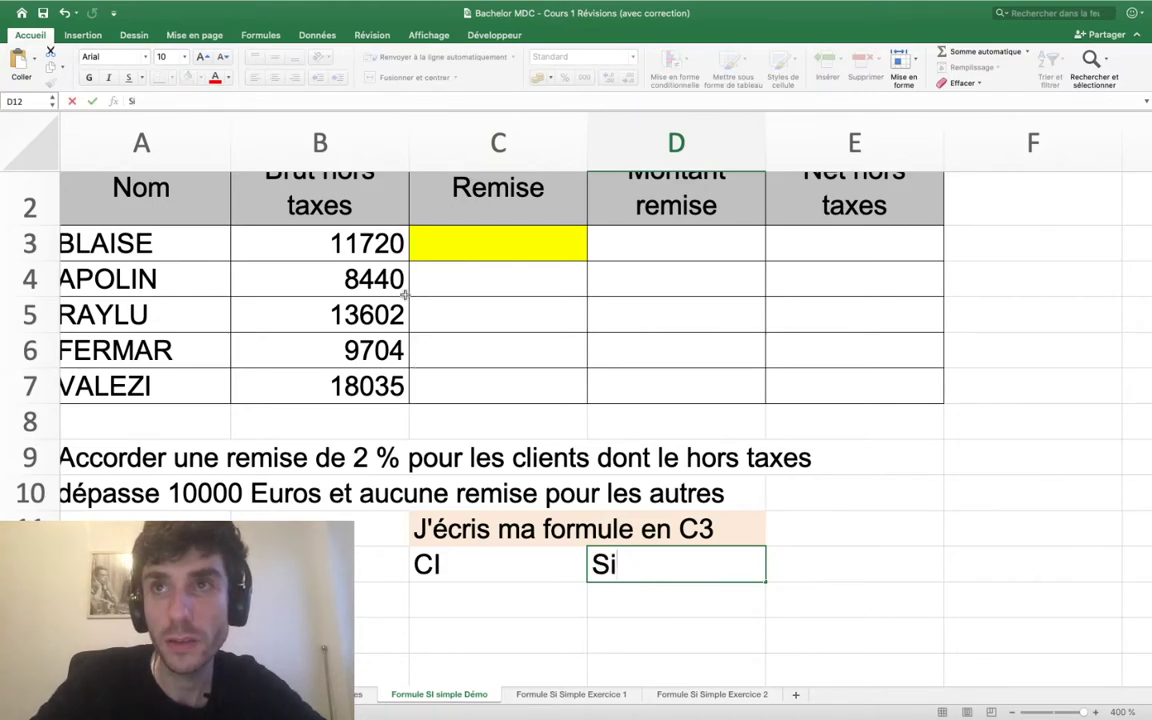
type(" le mopnt")
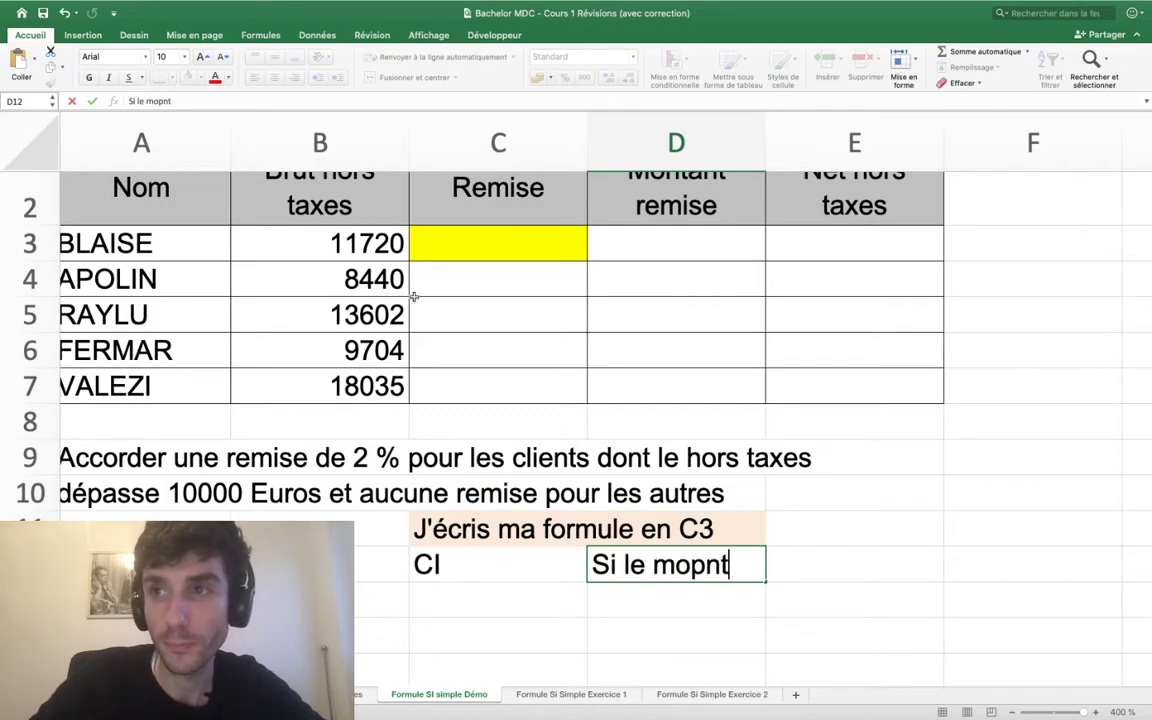
type("ang")
key("BackSpace")
key("BackSpace")
key("BackSpace")
key("BackSpace")
key("BackSpace")
type("nt")
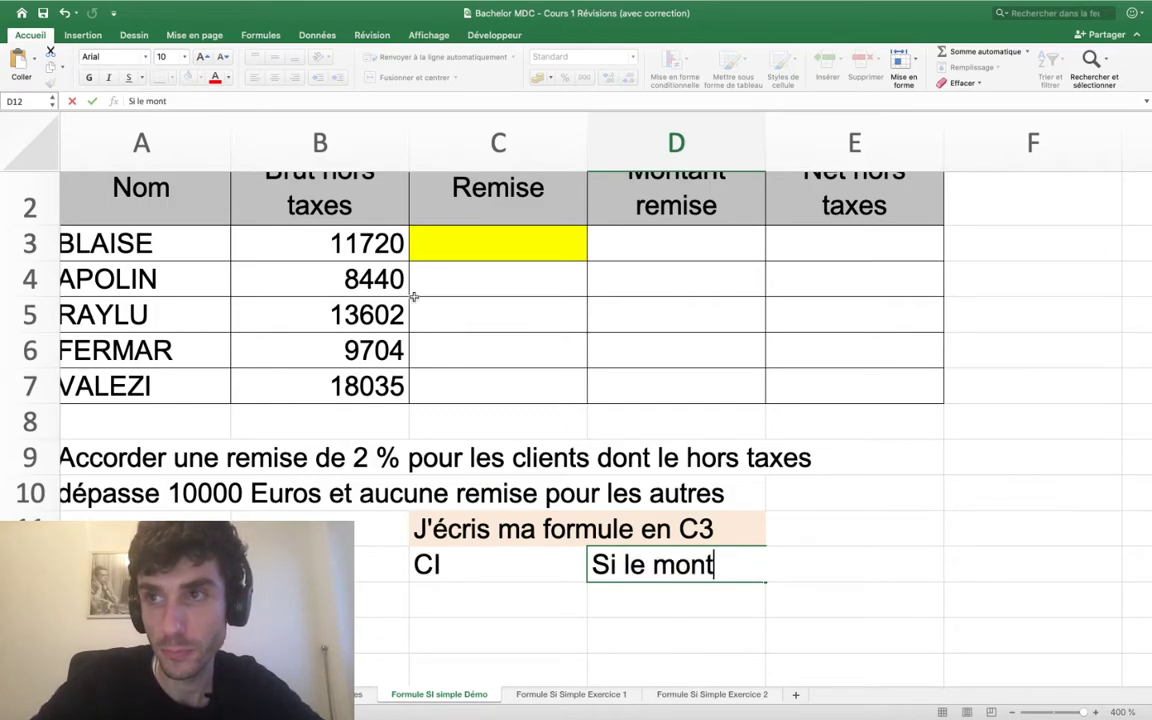
type("ant de la cellule B3")
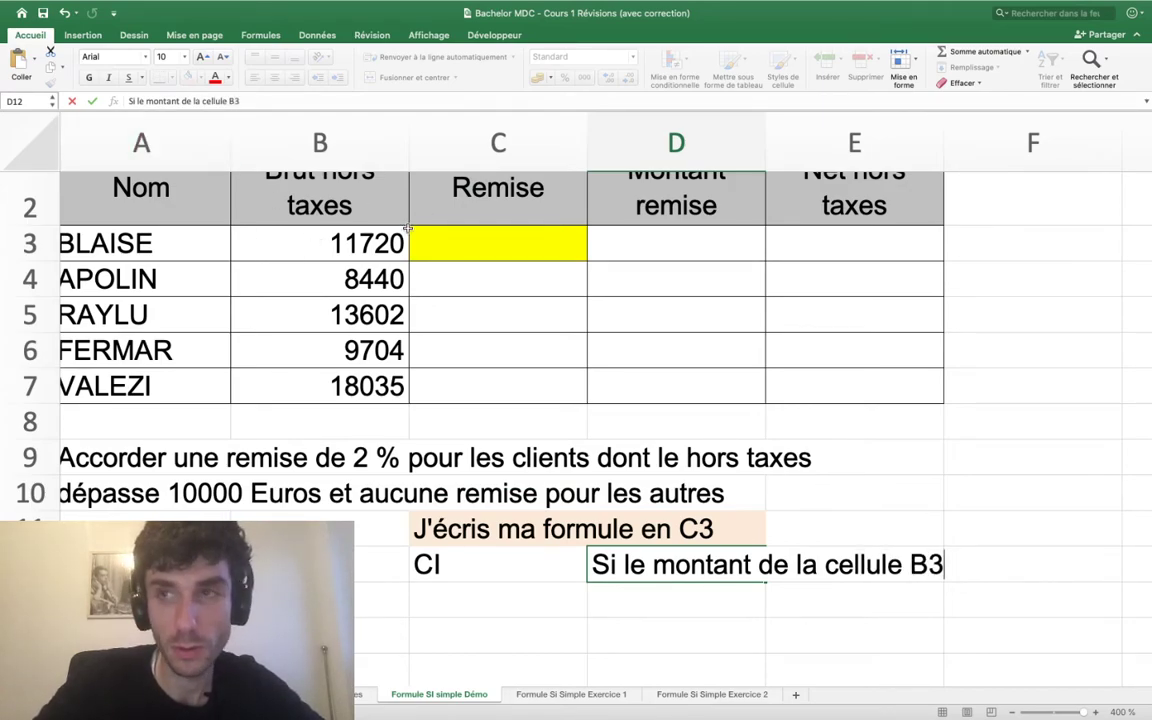
type(">")
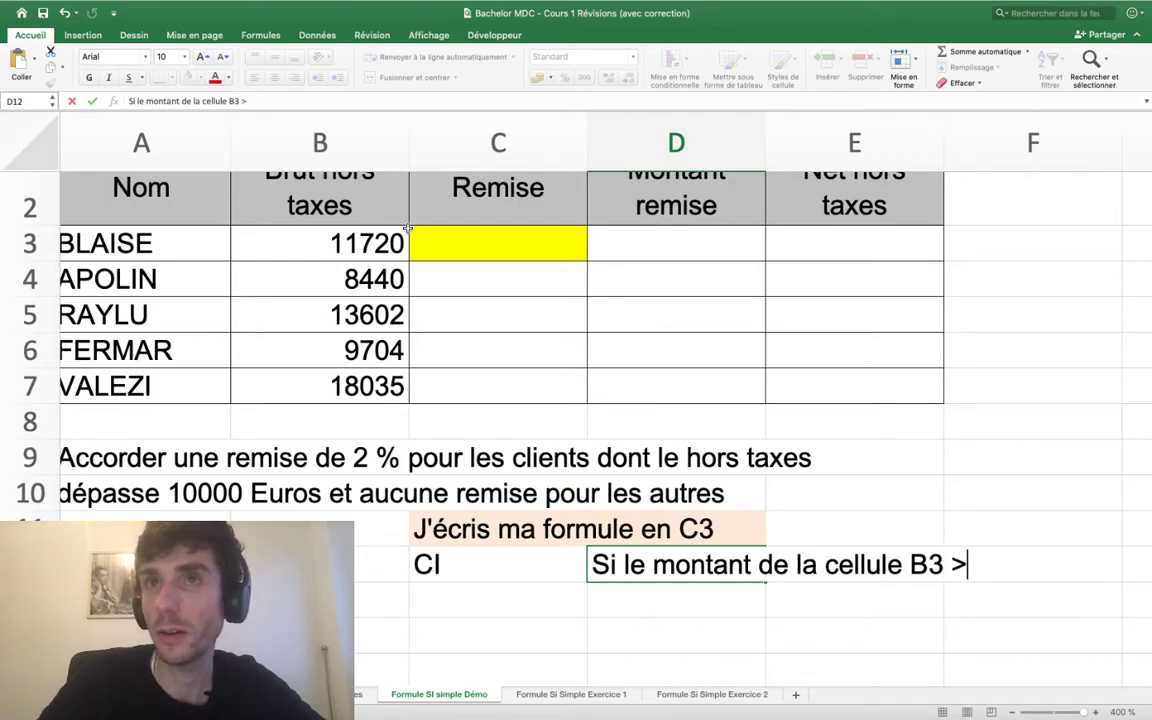
type(" 10000 eu")
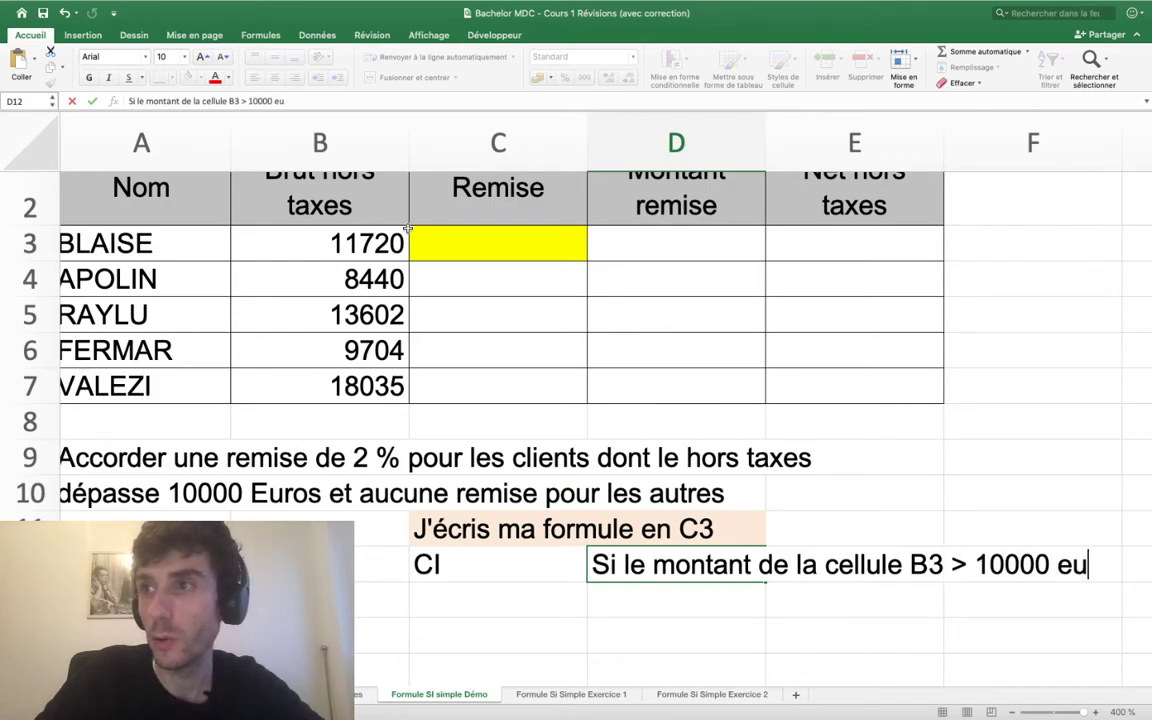
type("ros")
key("Return")
- Fill the CI row C12:F12 yellow
key("Up")
key("Left")
key("shift+Right")
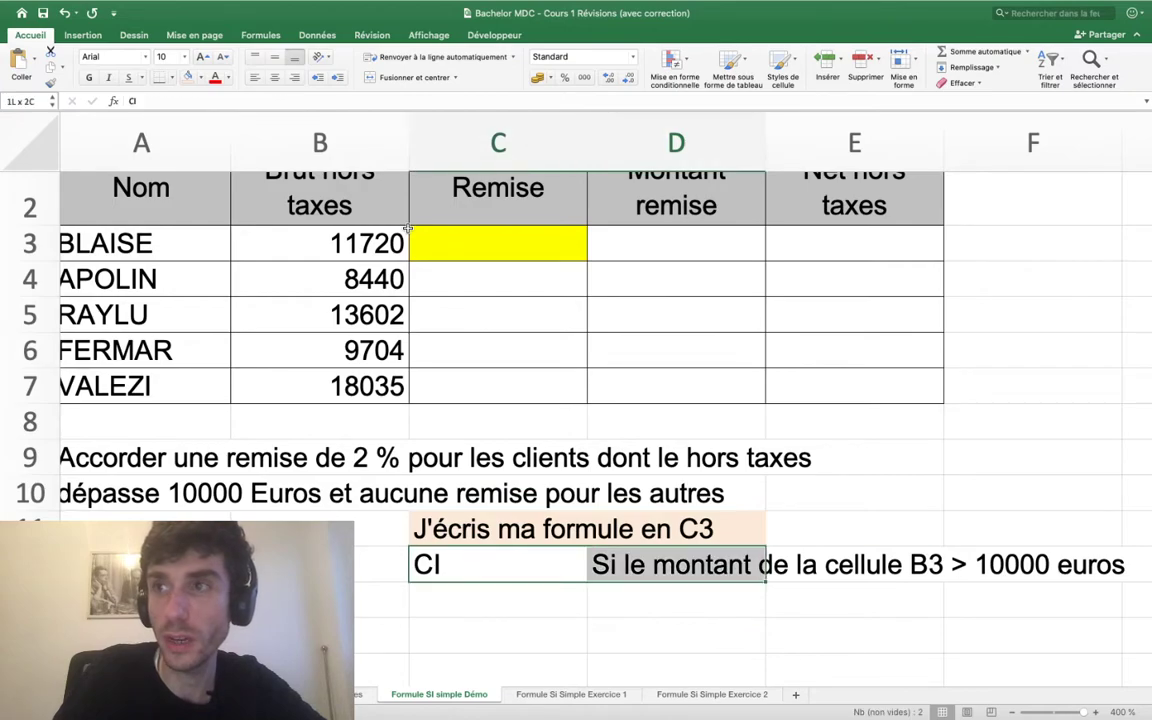
key("shift+Right")
key("shift+Right")
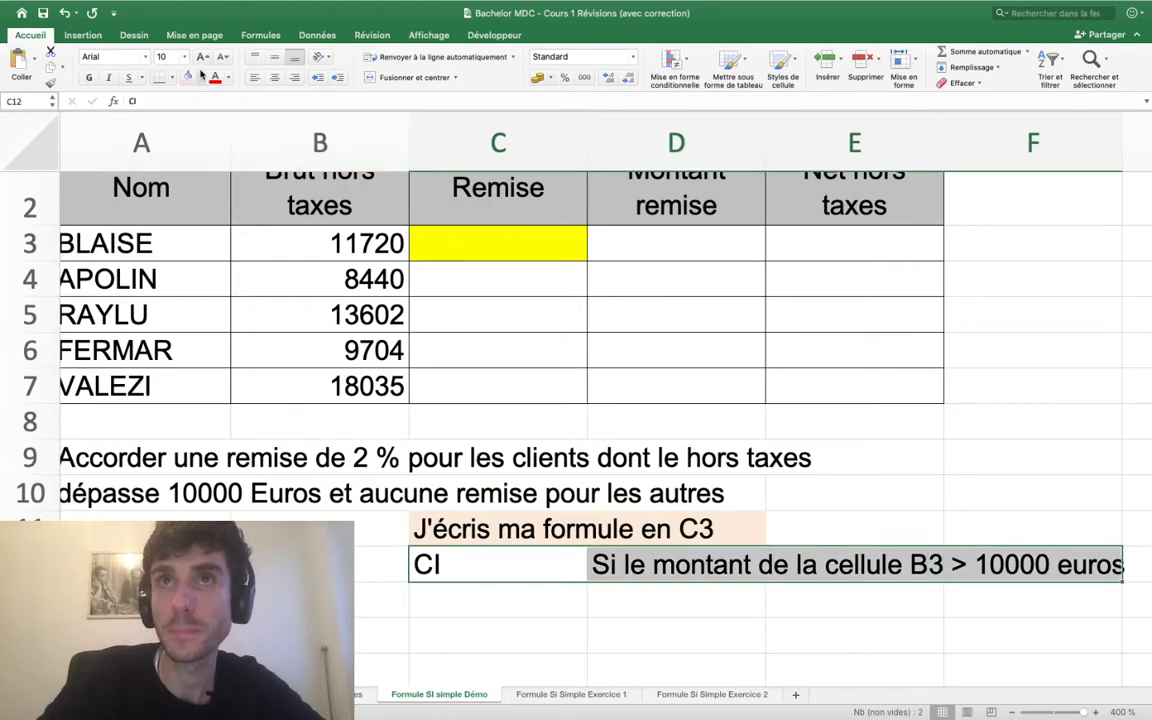
left_click(200, 77)
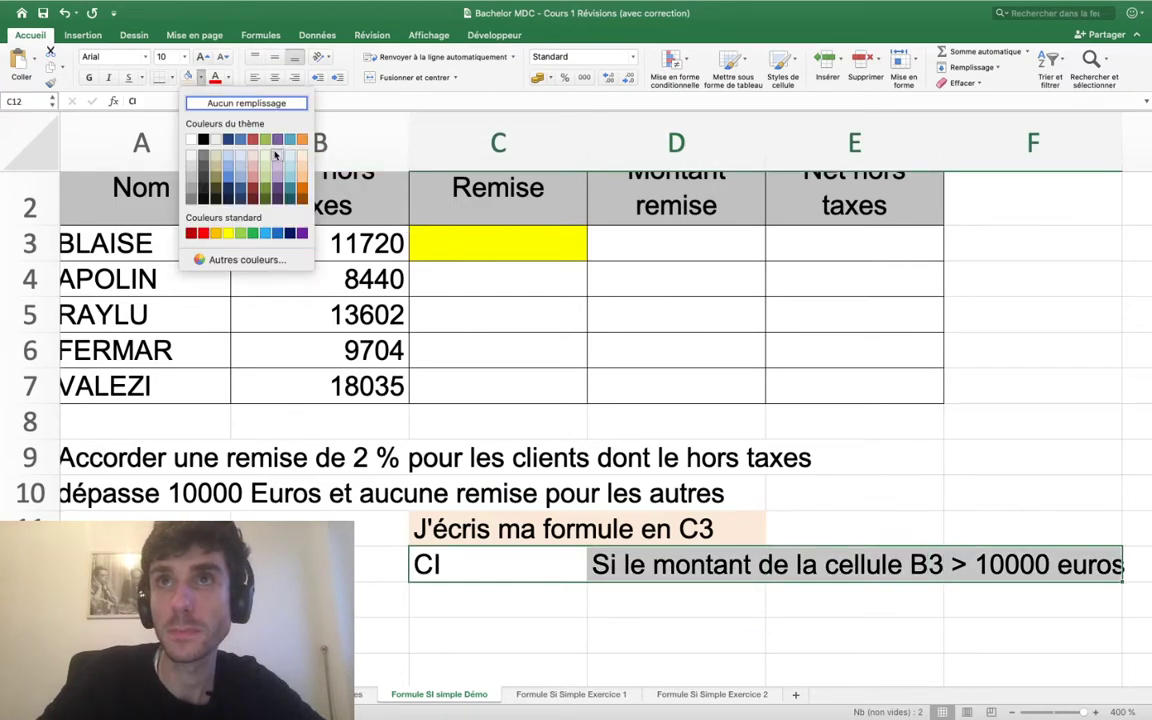
left_click(227, 234)
- Enter Conséquence in cell C13
left_click(455, 603)
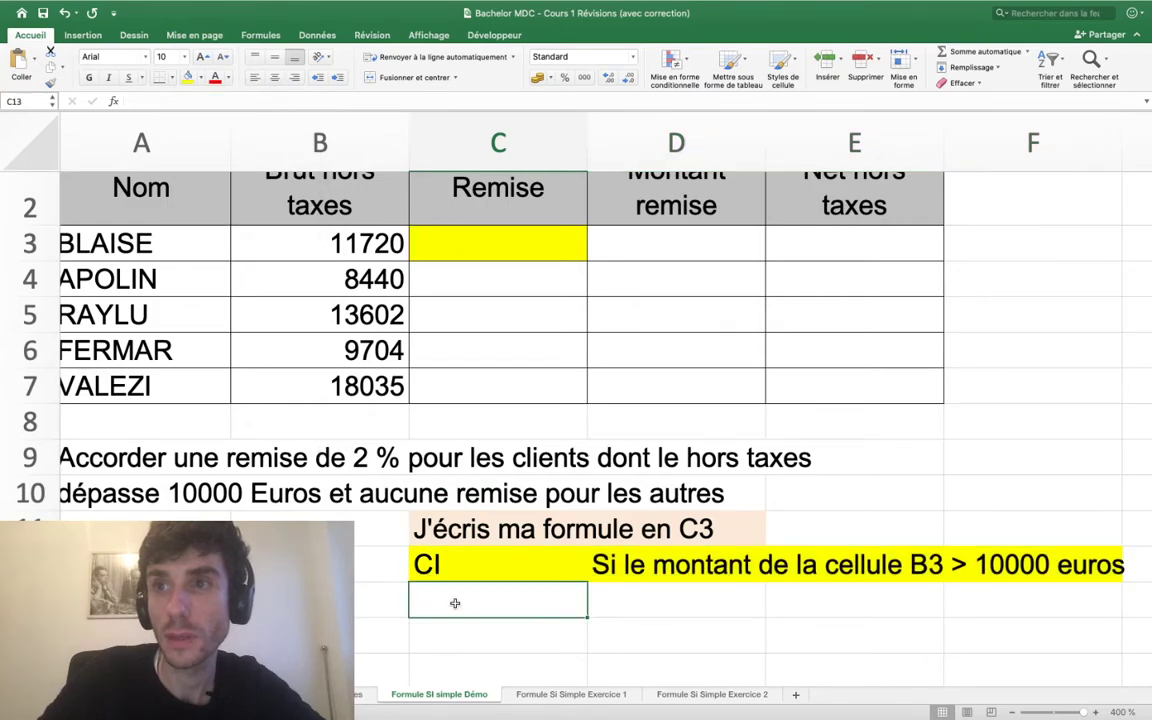
type("Conséqu")
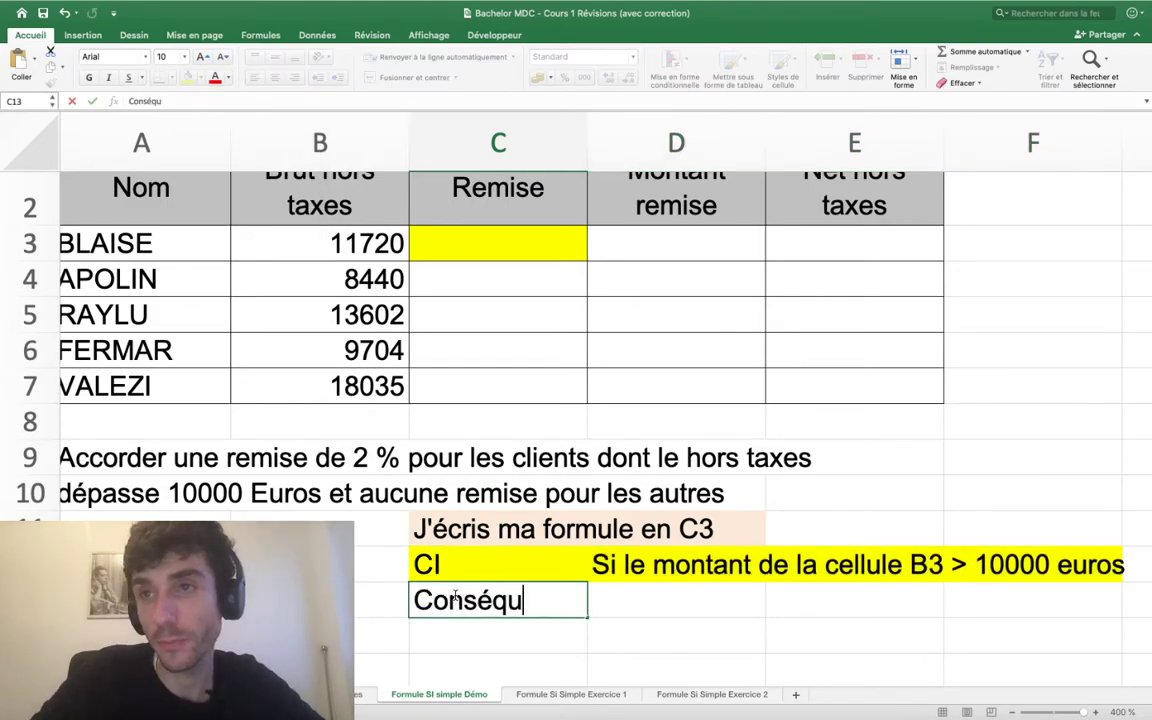
type("ence")
key("Return")
left_click(455, 600)
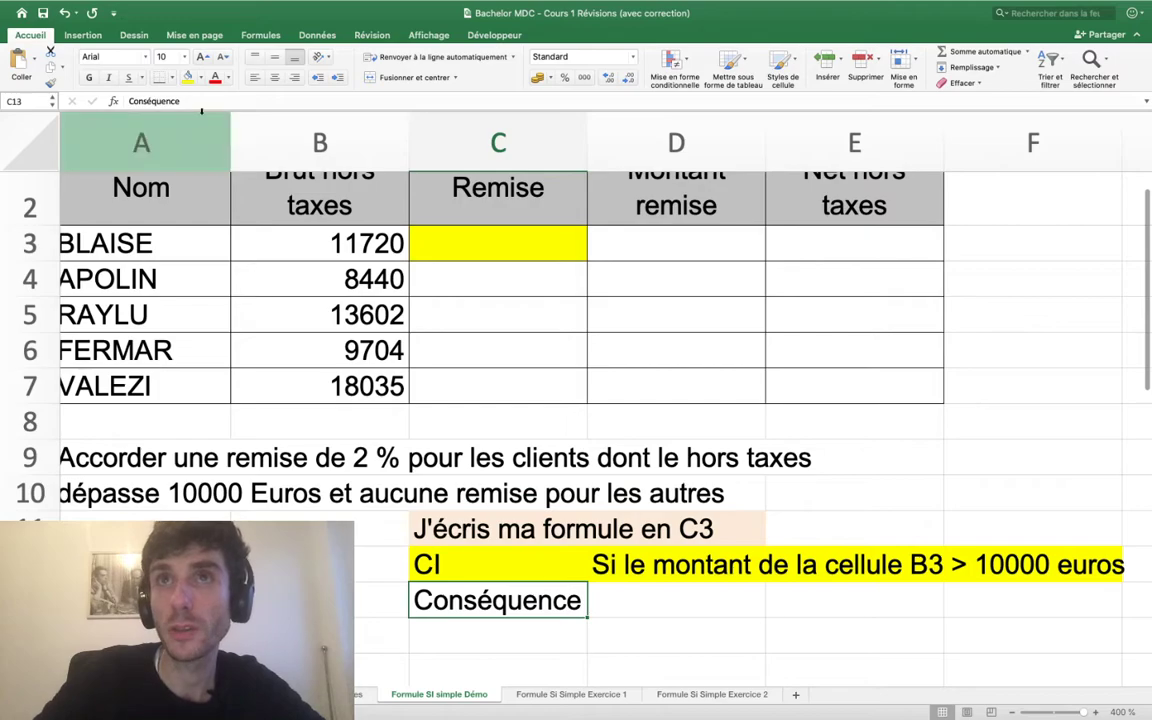
left_click(202, 79)
- Shade Conséquence light blue and type 'Alors j'affiche 0,02' beside it in D13
left_click(240, 153)
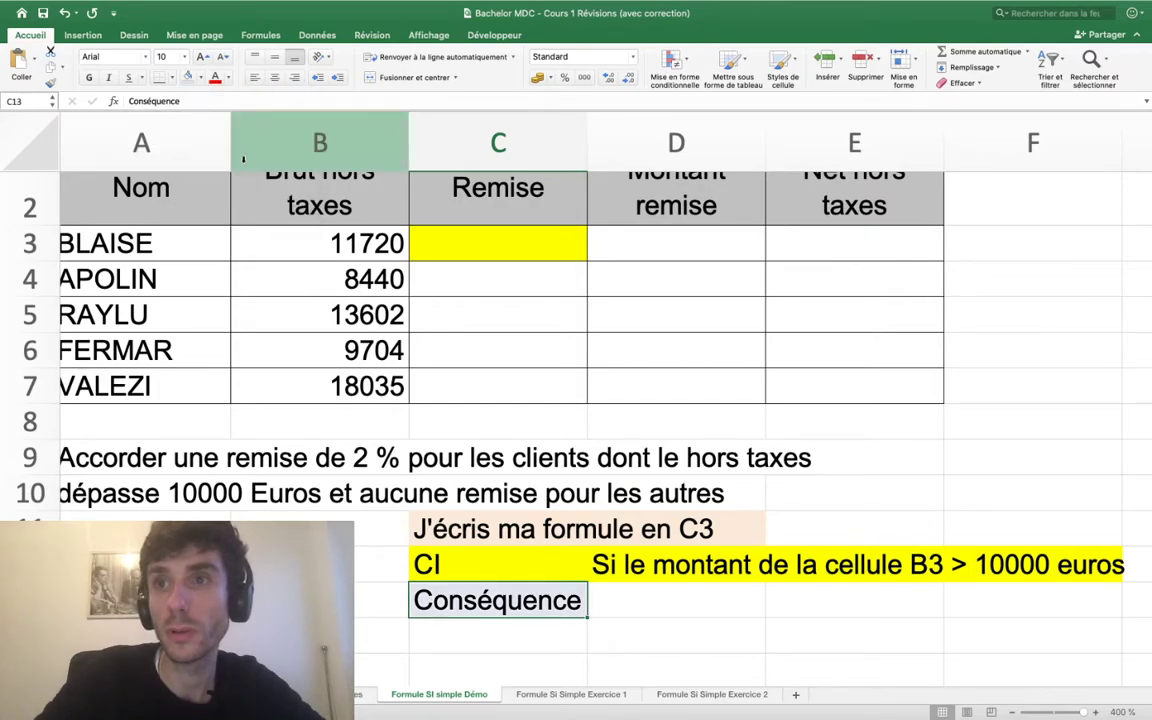
scroll(445, 296, "right", 3)
scroll(445, 296, "right", 3)
scroll(447, 296, "left", 4)
key("Tab")
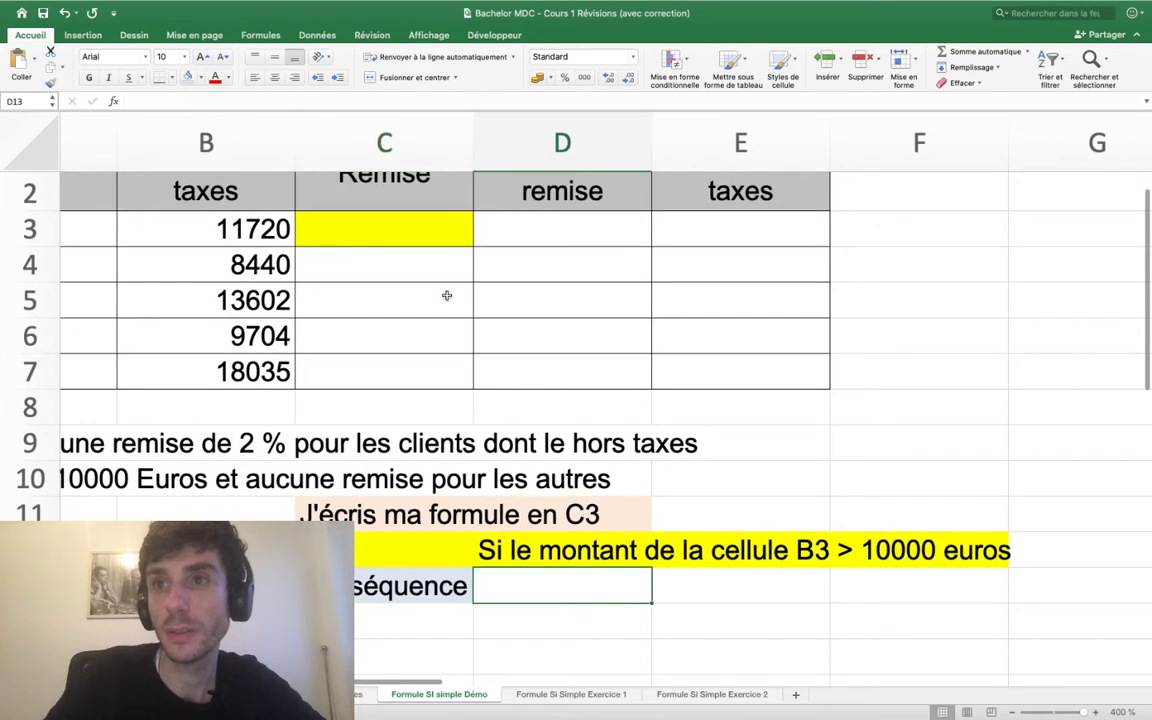
type("Alors ")
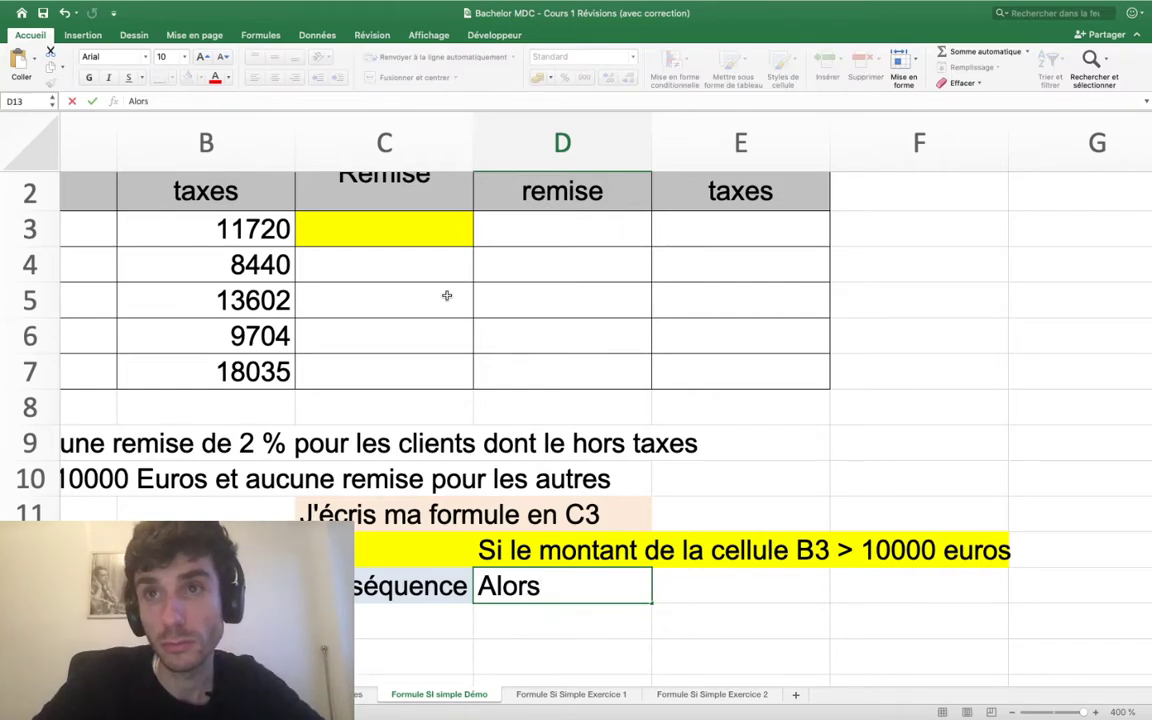
type("j'arr")
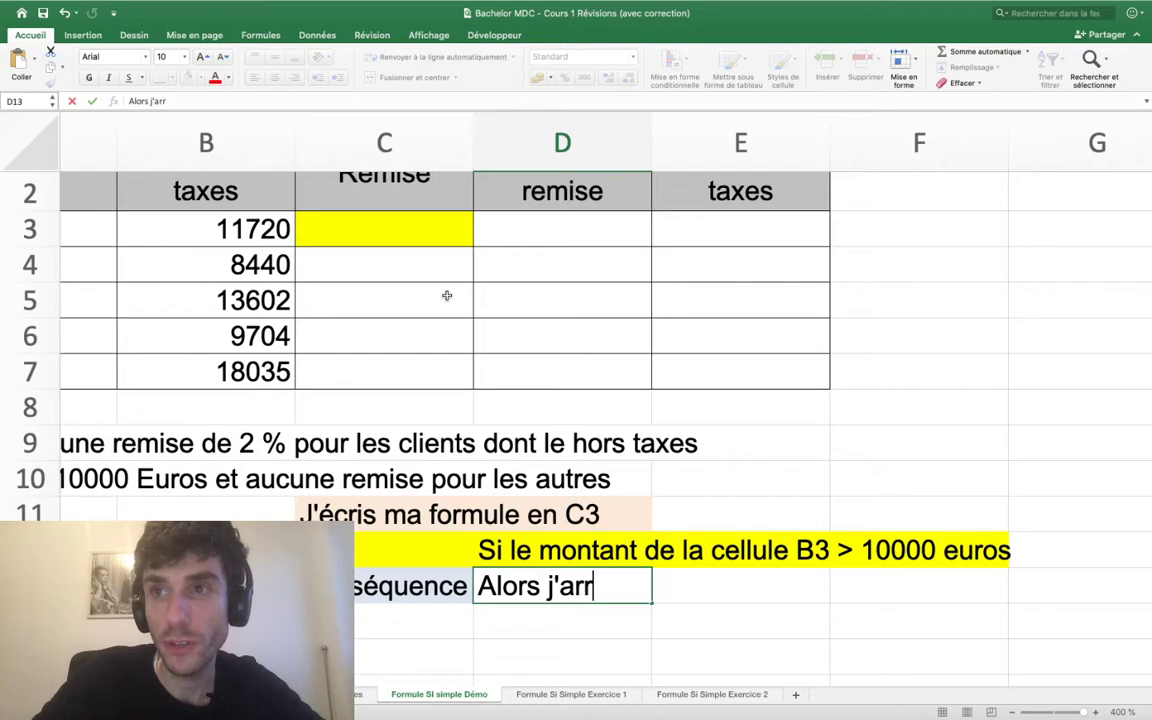
key("BackSpace")
key("BackSpace")
type("ffiche 0,")
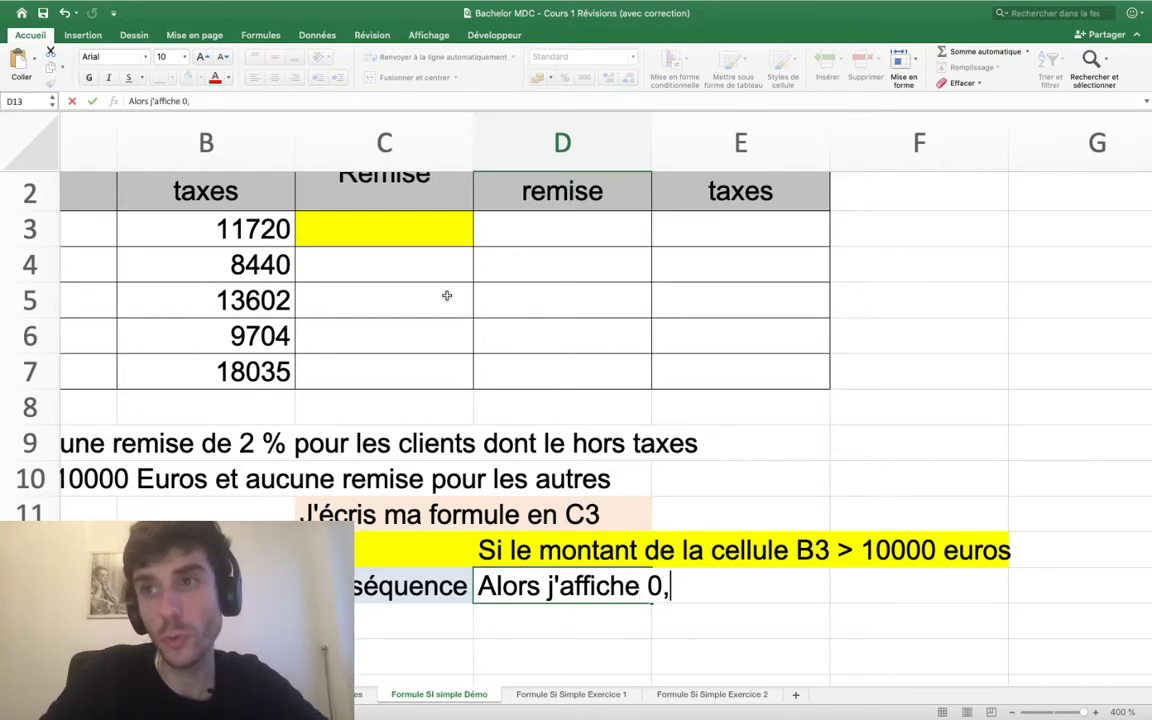
type("02")
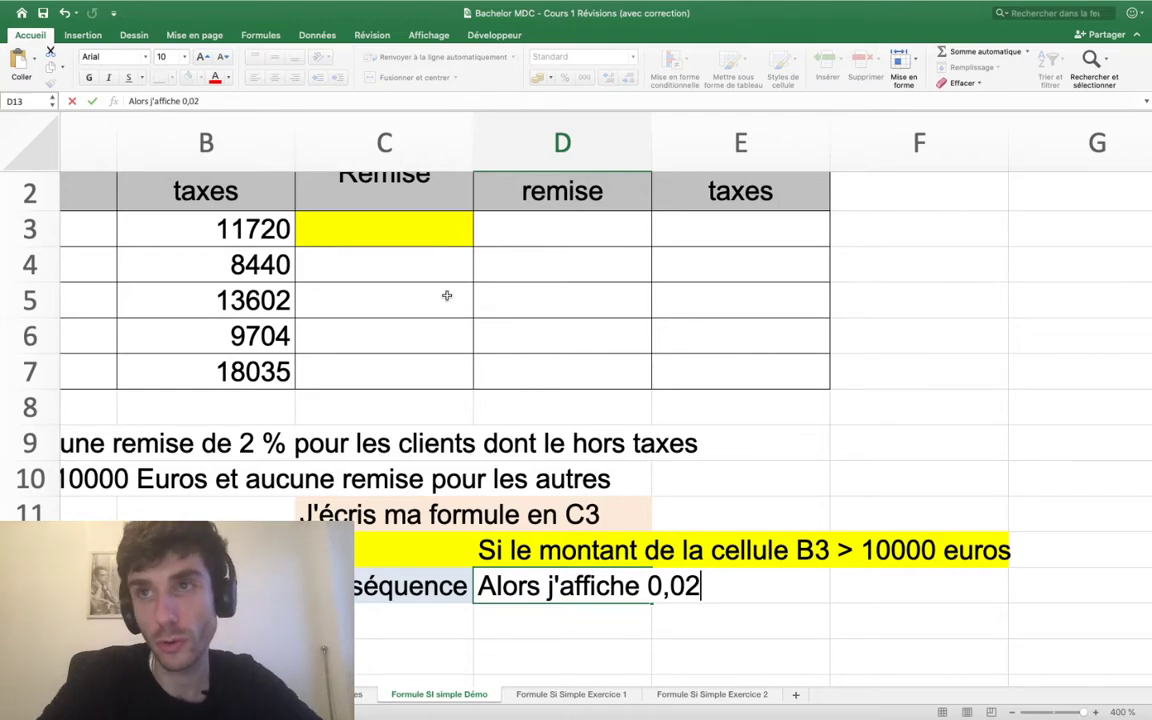
key("Return")
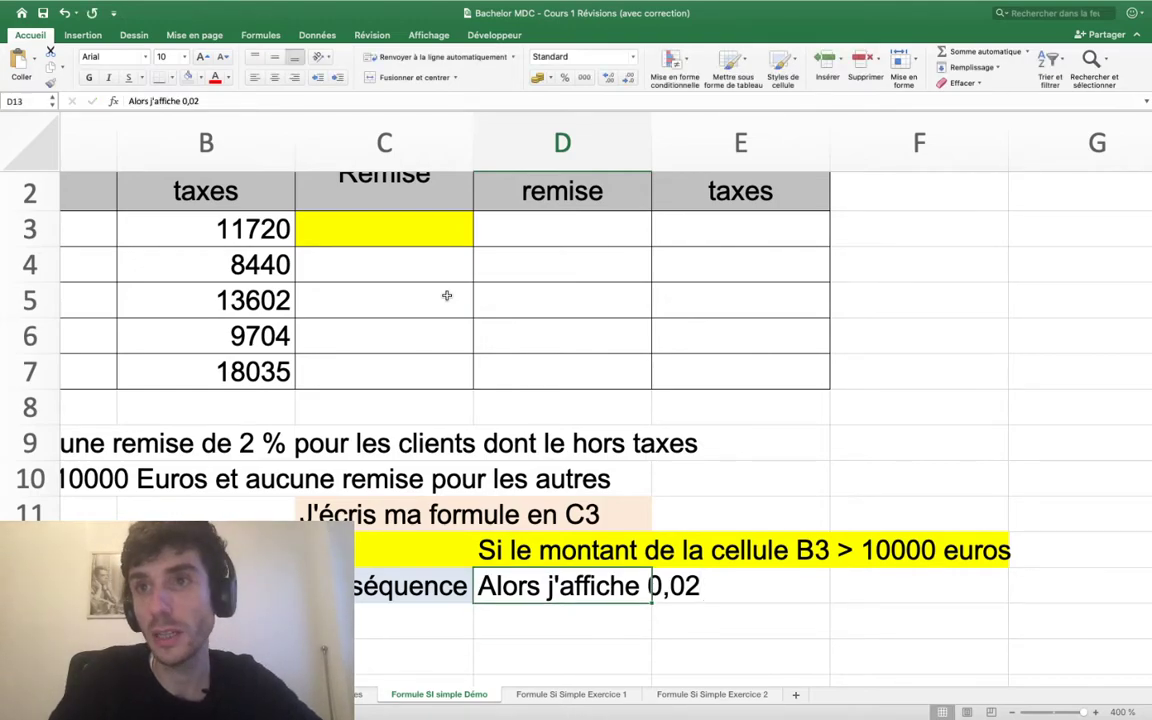
mouse_move(188, 2)
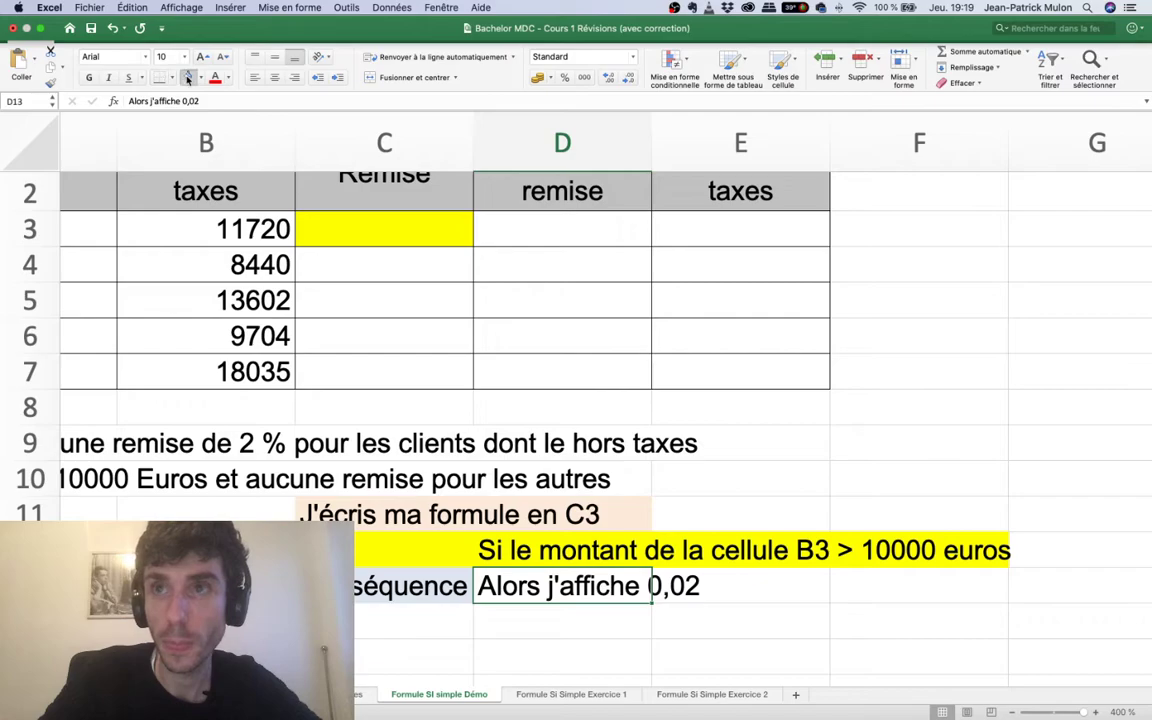
- Enter 'Alternative' in C14 and 'Sinon j'affiche 0' in D14, then select both cells
key("Down")
key("Left")
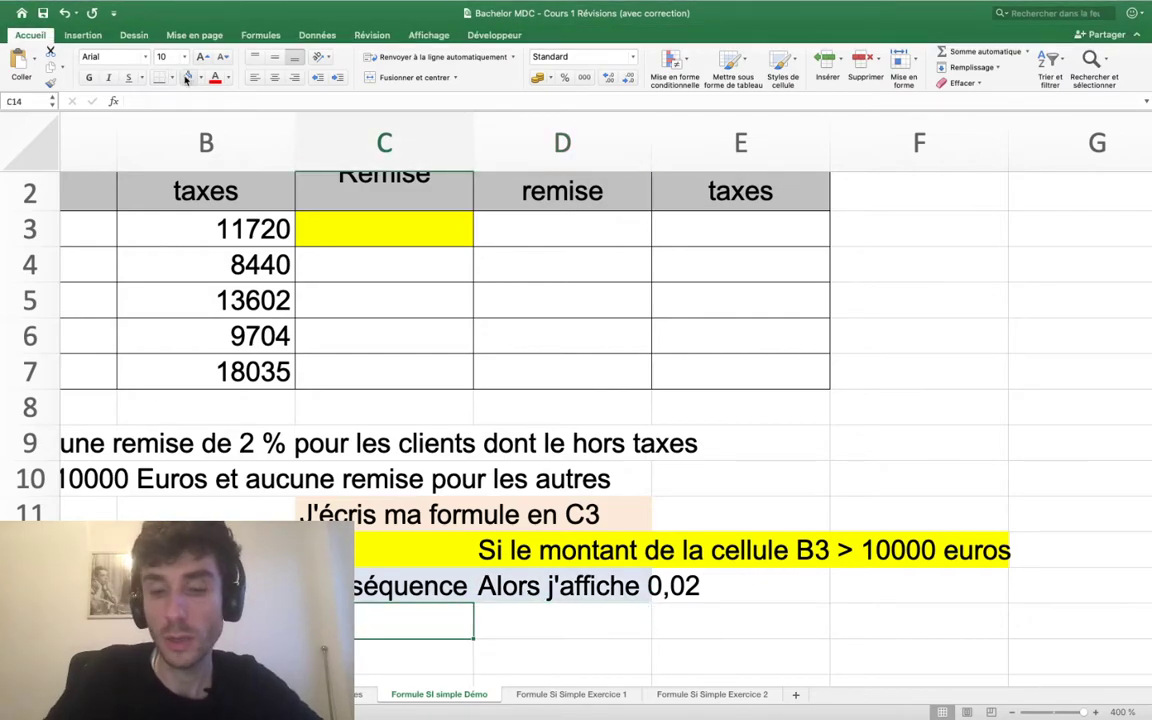
type("ative")
key("Tab")
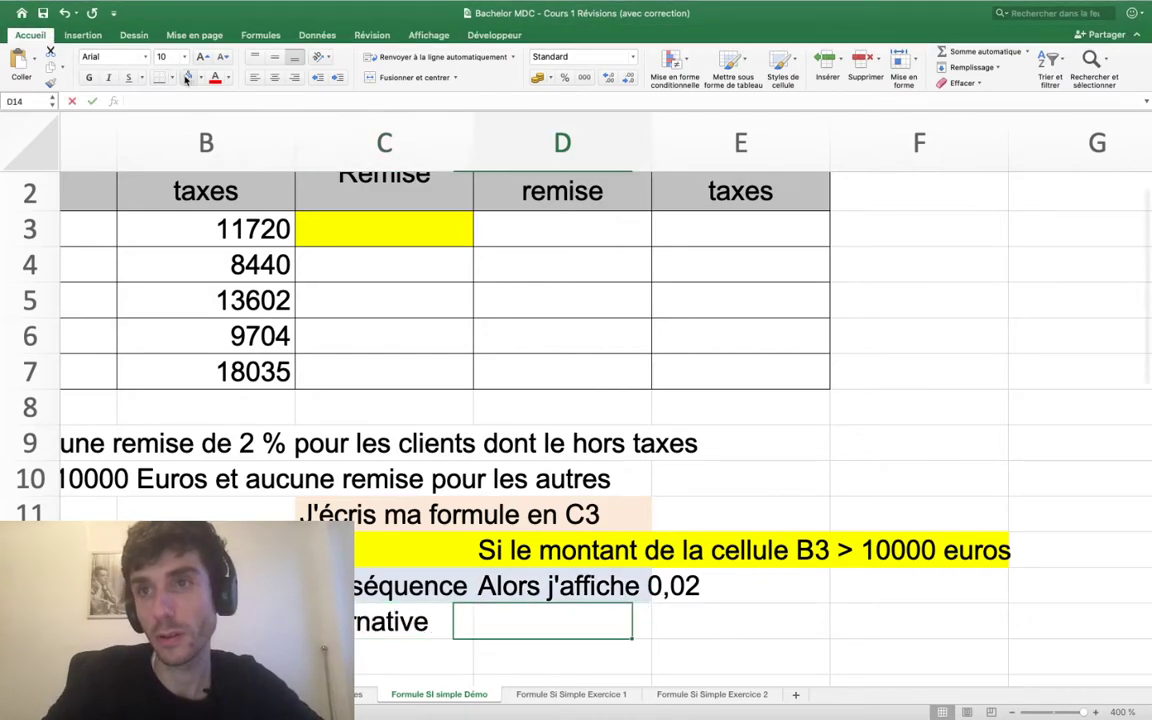
type("Snon")
key("BackSpace")
key("BackSpace")
key("BackSpace")
key("BackSpace")
type("in")
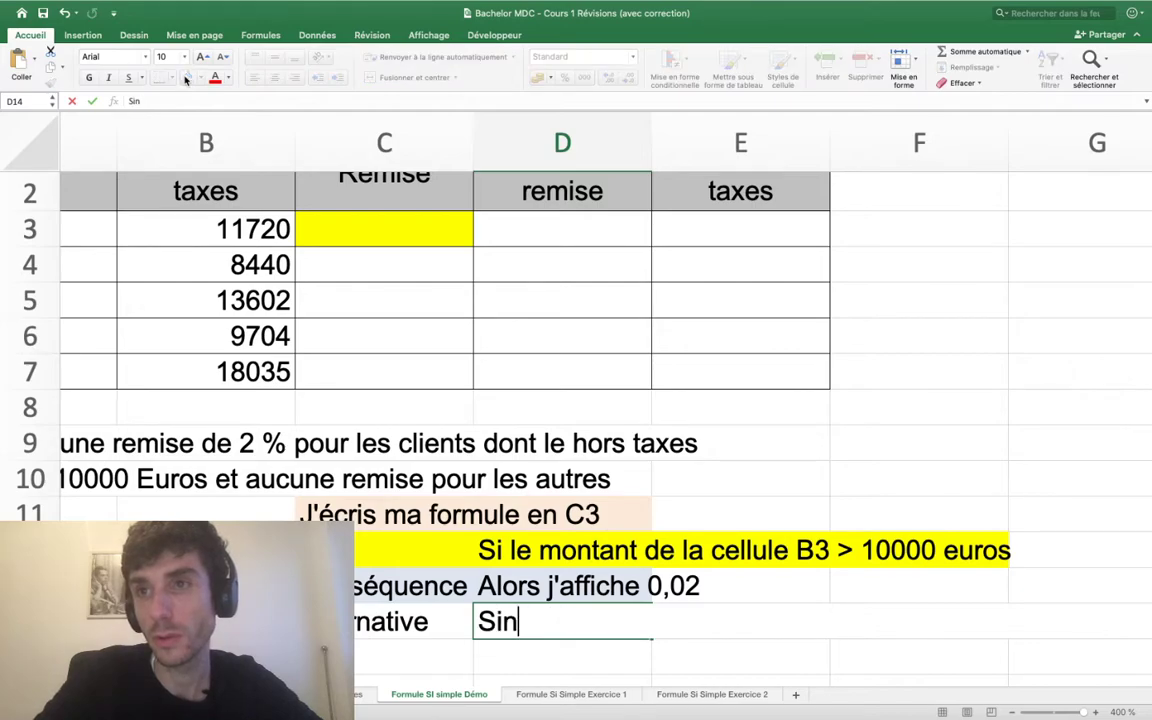
type("'ar")
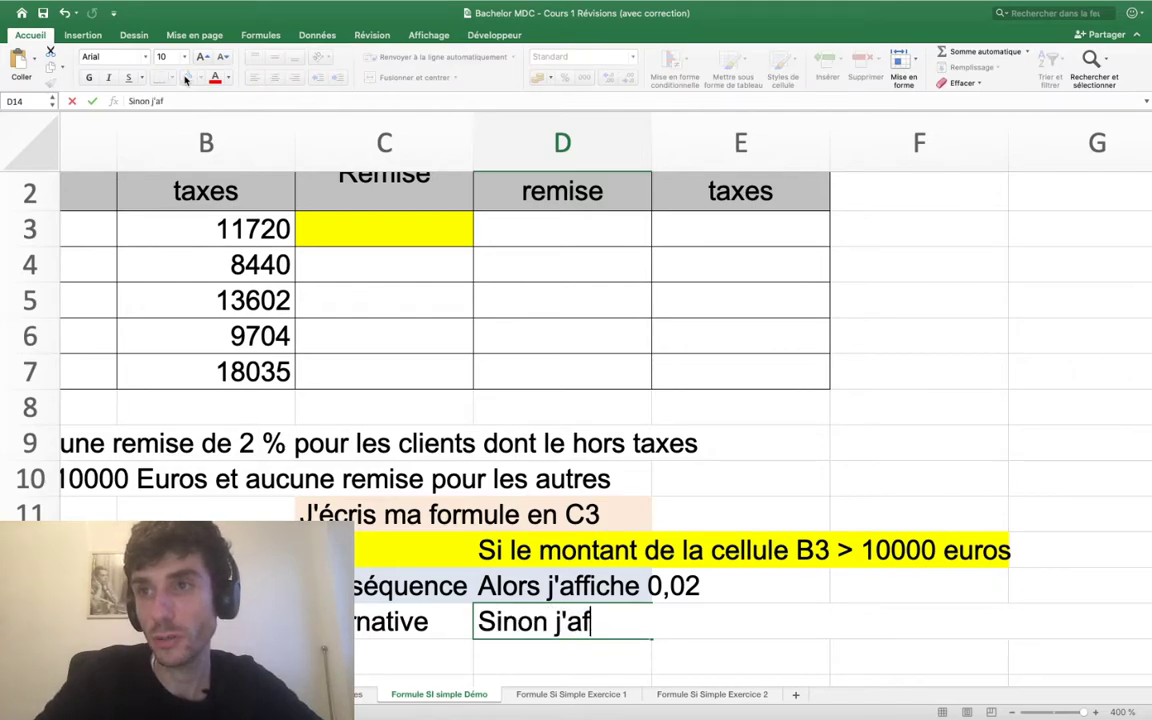
type("fiche0")
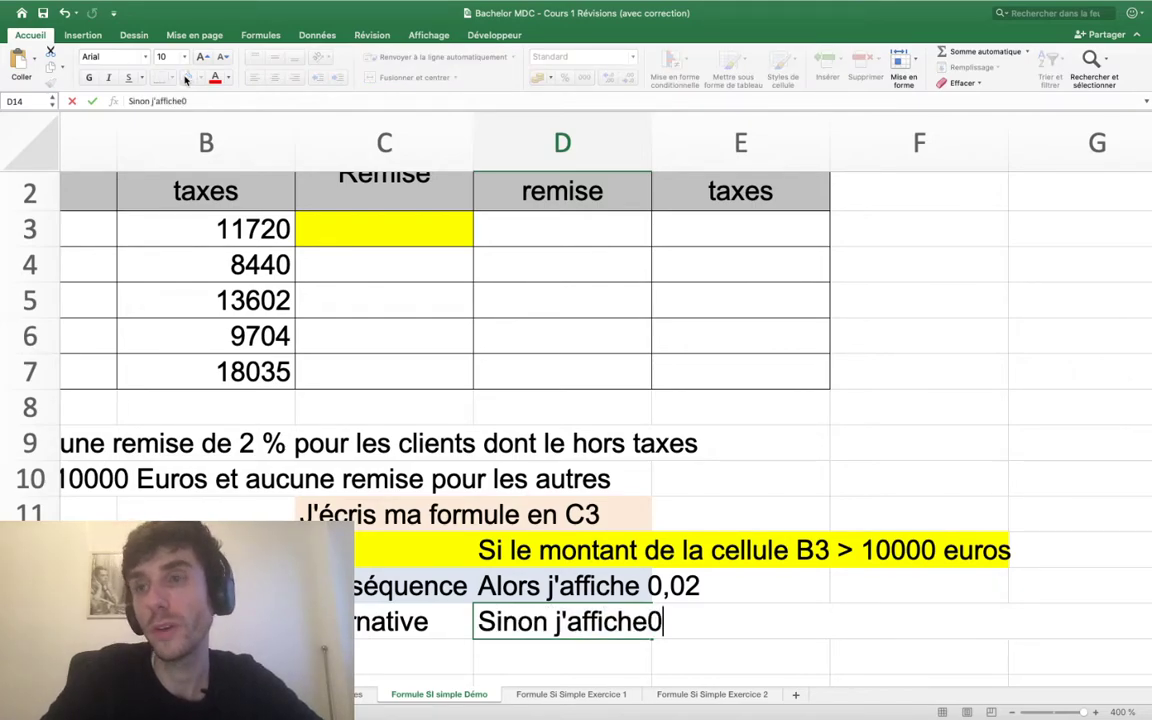
key("BackSpace")
type("0")
key("Return")
key("Up")
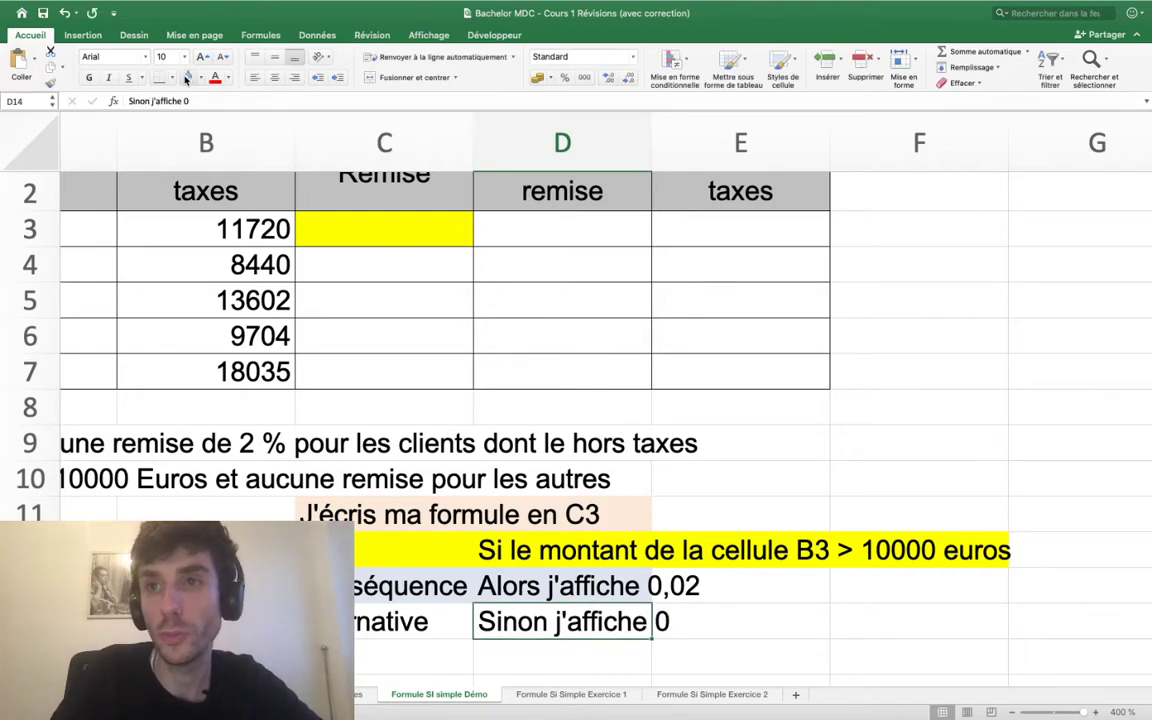
key("Left")
key("shift+Right")
- Shade the Alternative row C14:E14 light pink
left_click(200, 77)
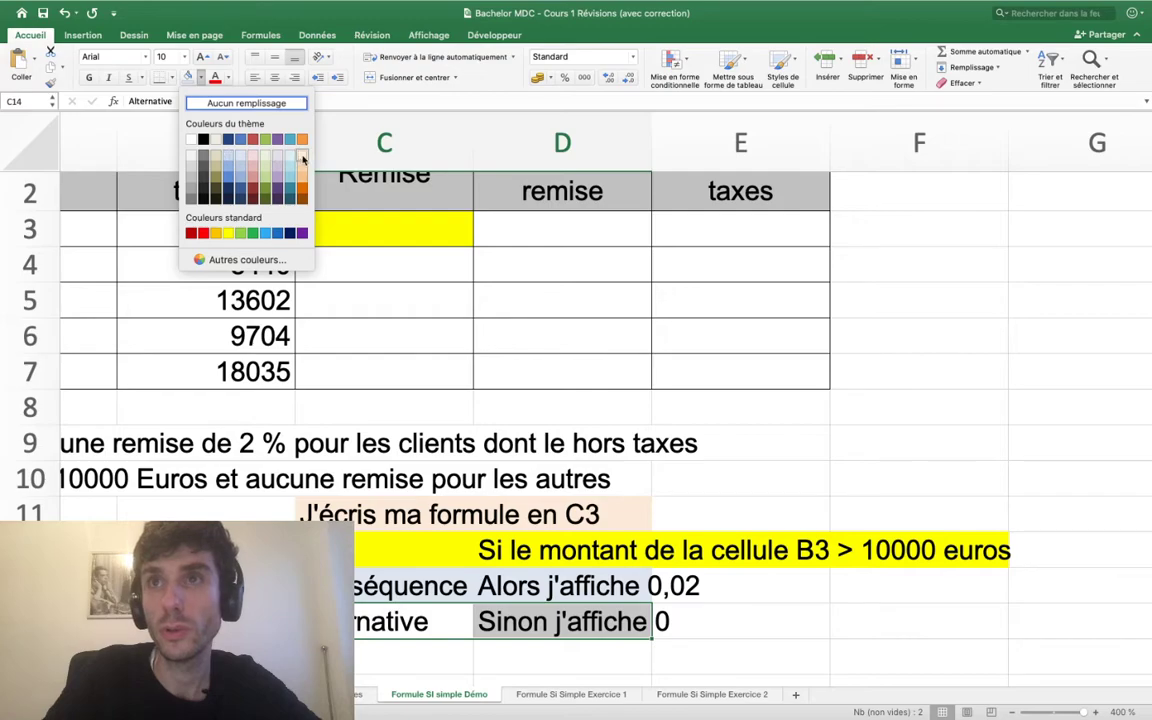
left_click(303, 158)
scroll(485, 581, "down", 2)
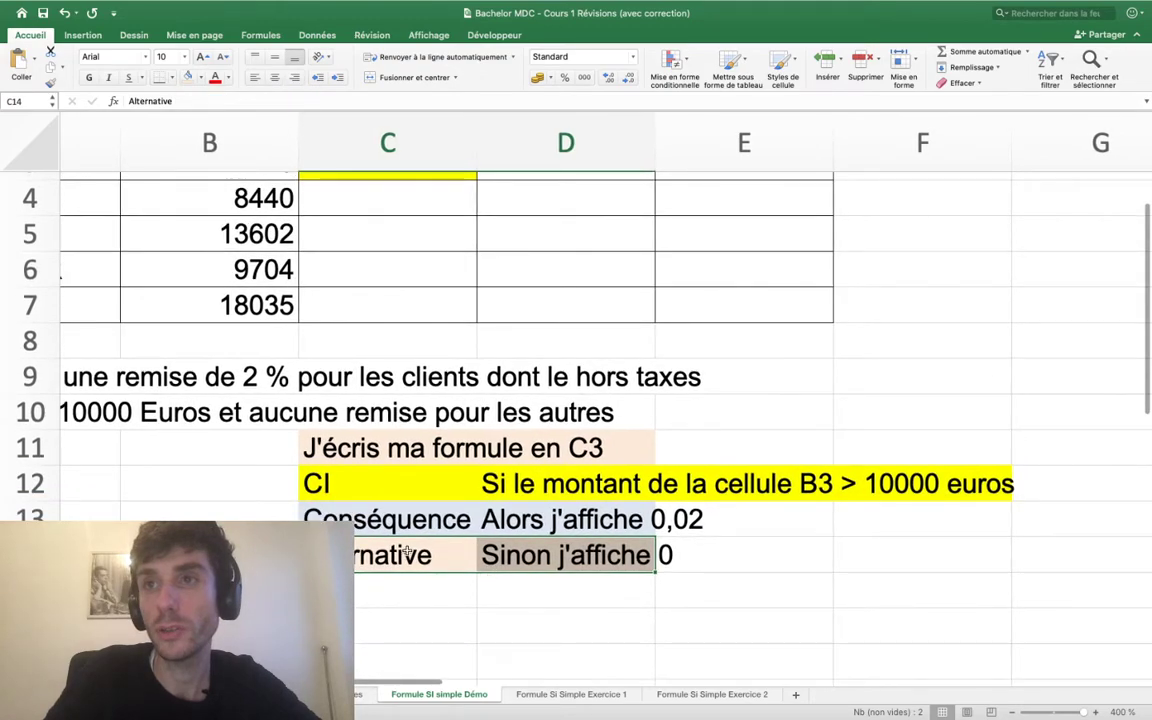
left_click_drag(407, 553, 733, 560)
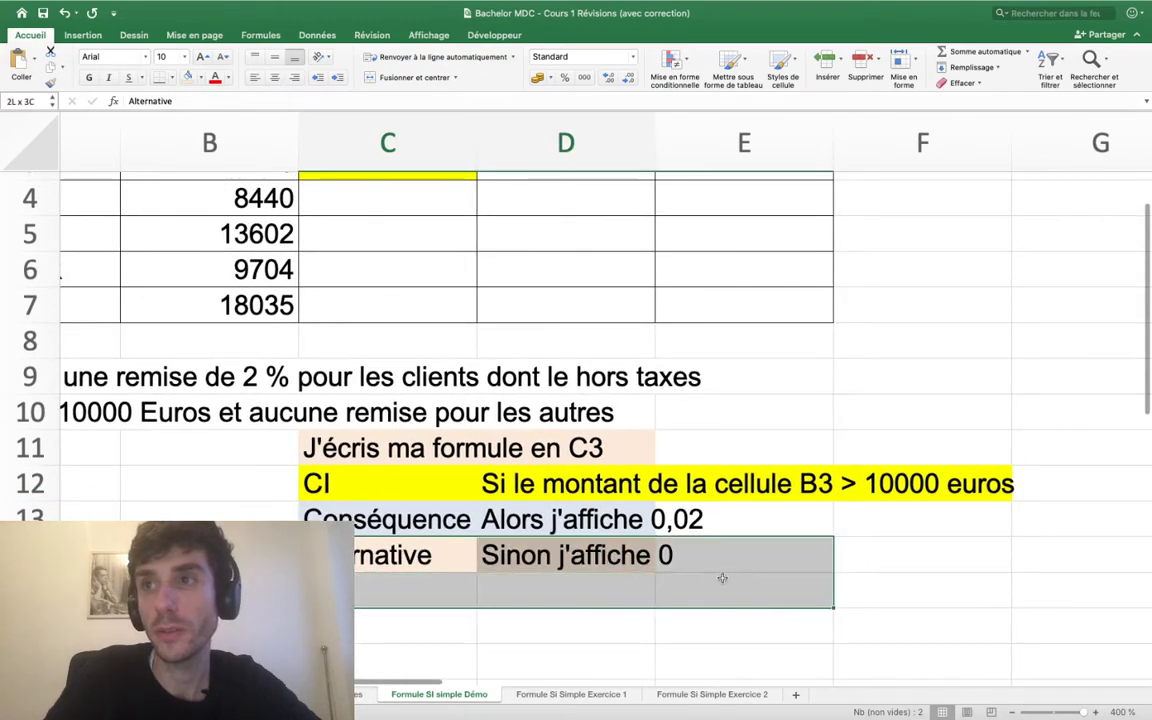
left_click(202, 77)
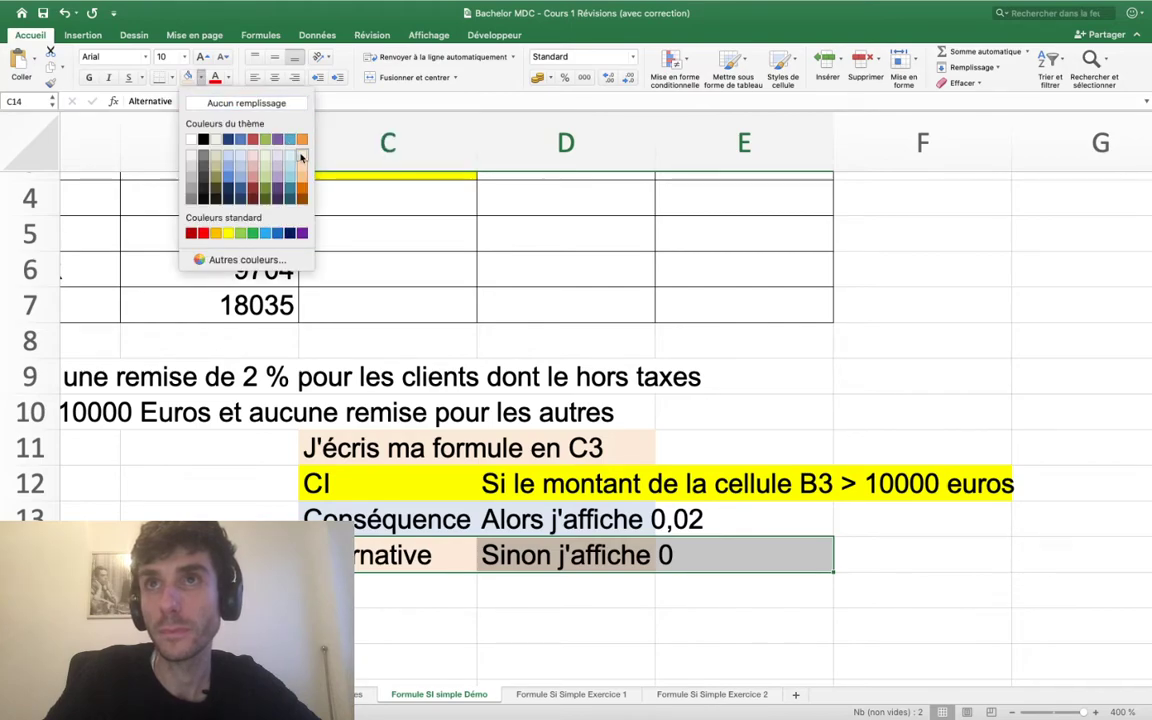
left_click(301, 157)
left_click(201, 79)
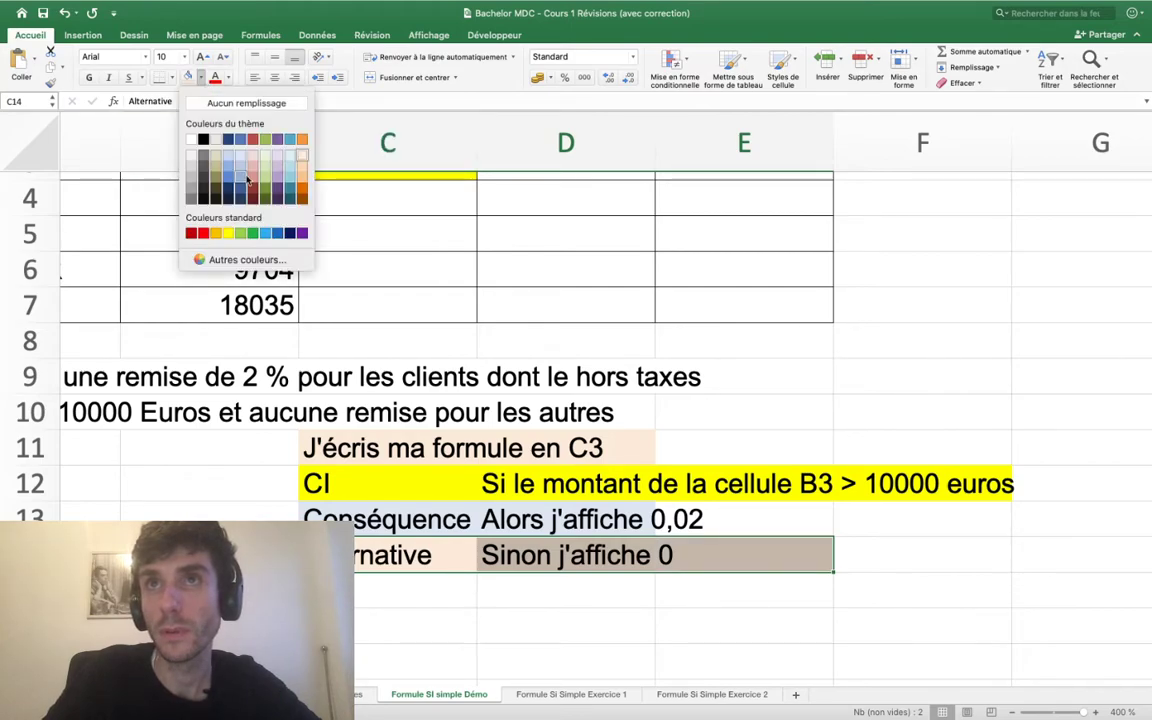
left_click(252, 157)
- Shade the Conséquence row C13:E13 light blue
left_click_drag(390, 519, 687, 520)
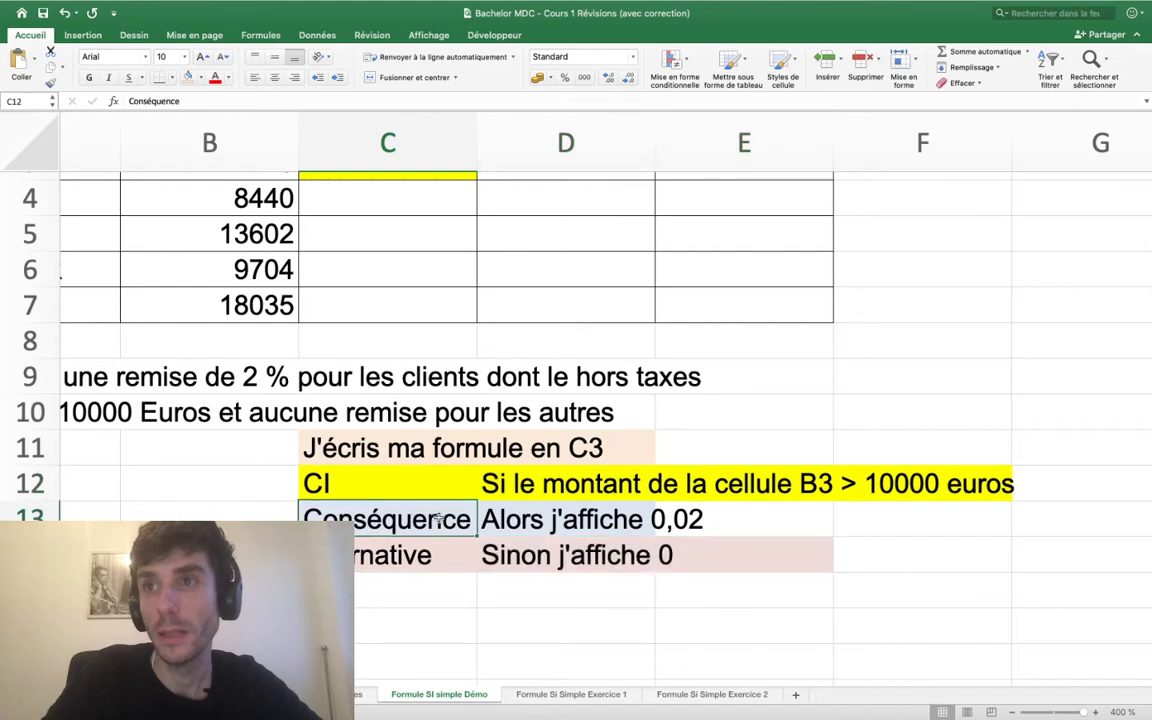
left_click(202, 79)
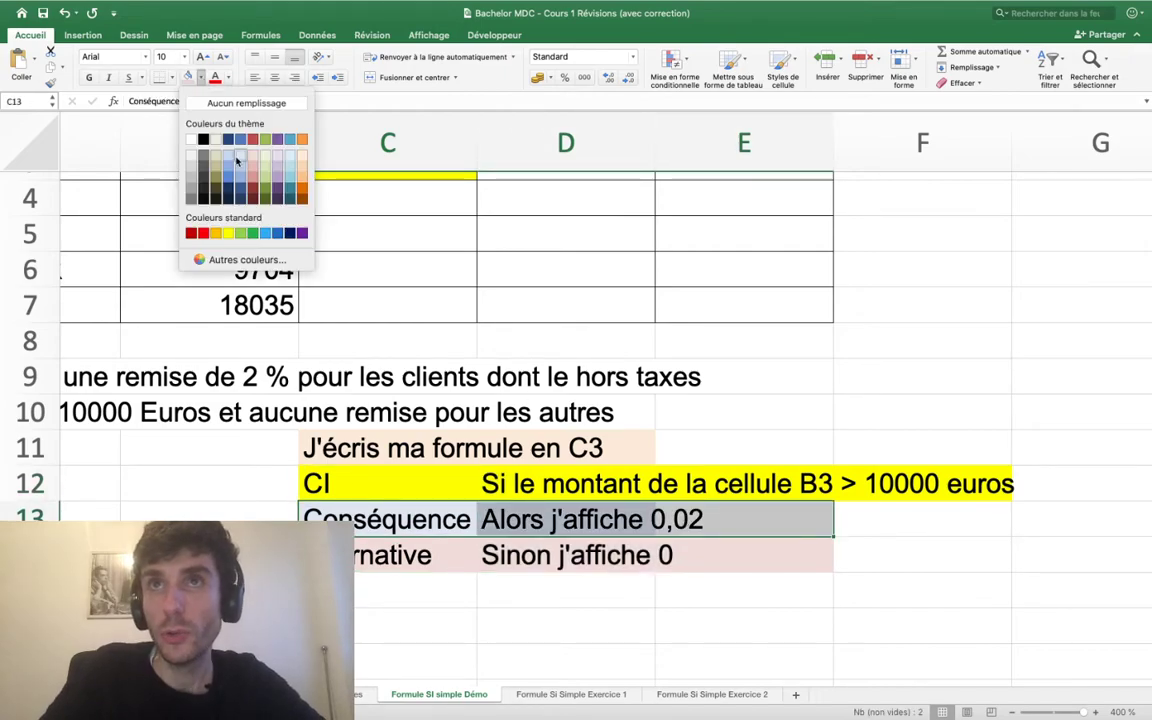
left_click(242, 160)
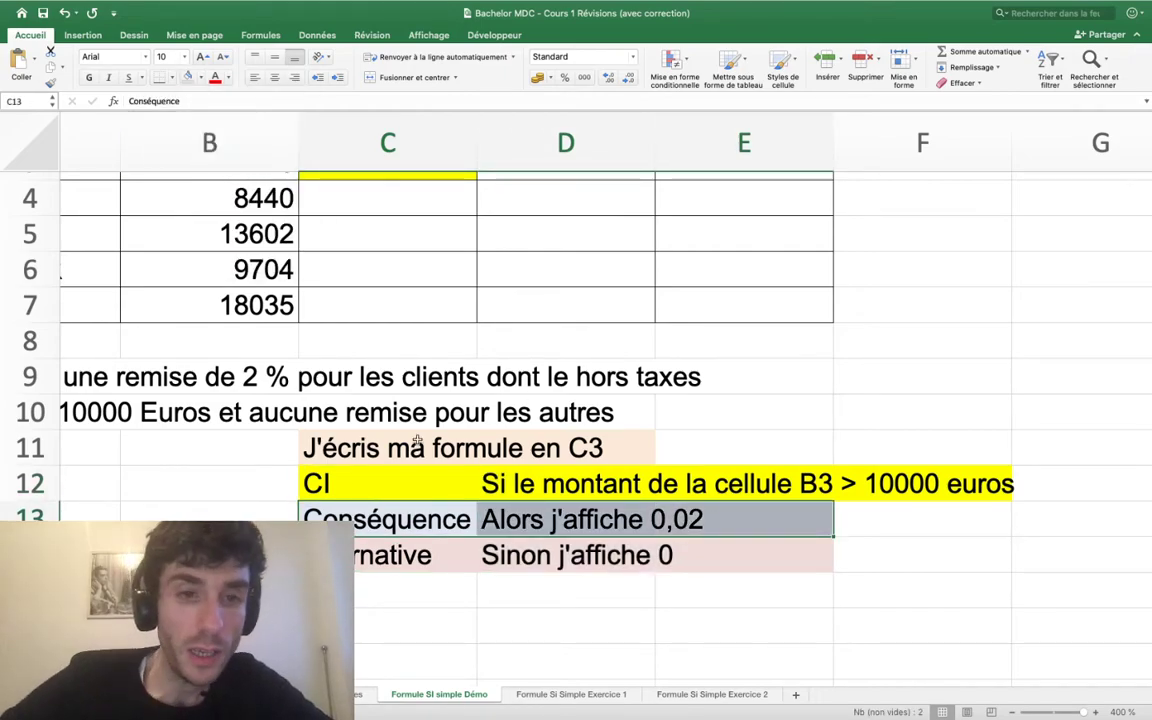
scroll(420, 520, "up", 1)
scroll(420, 520, "down", 3)
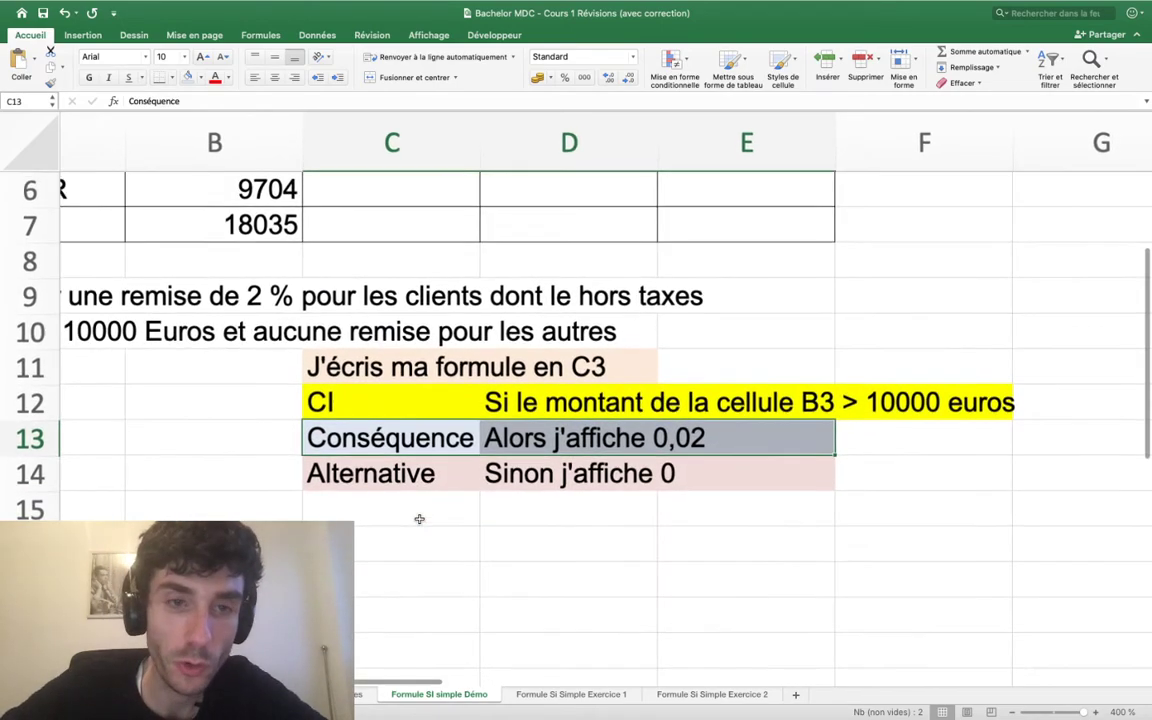
scroll(419, 519, "up", 3)
scroll(419, 519, "up", 2)
scroll(419, 519, "left", 2)
scroll(419, 519, "down", 1)
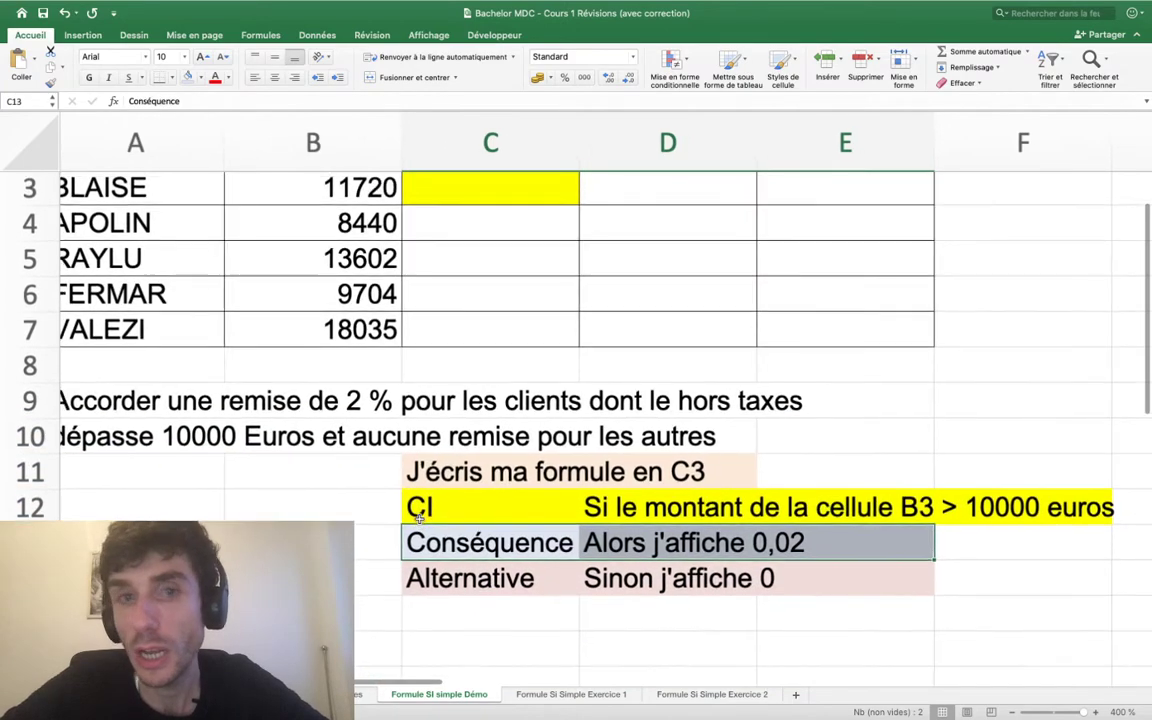
scroll(416, 420, "up", 3)
- Enter =SI(B3>10000;0,02) in C3 so the first customer's discount shows 0,02
left_click(435, 295)
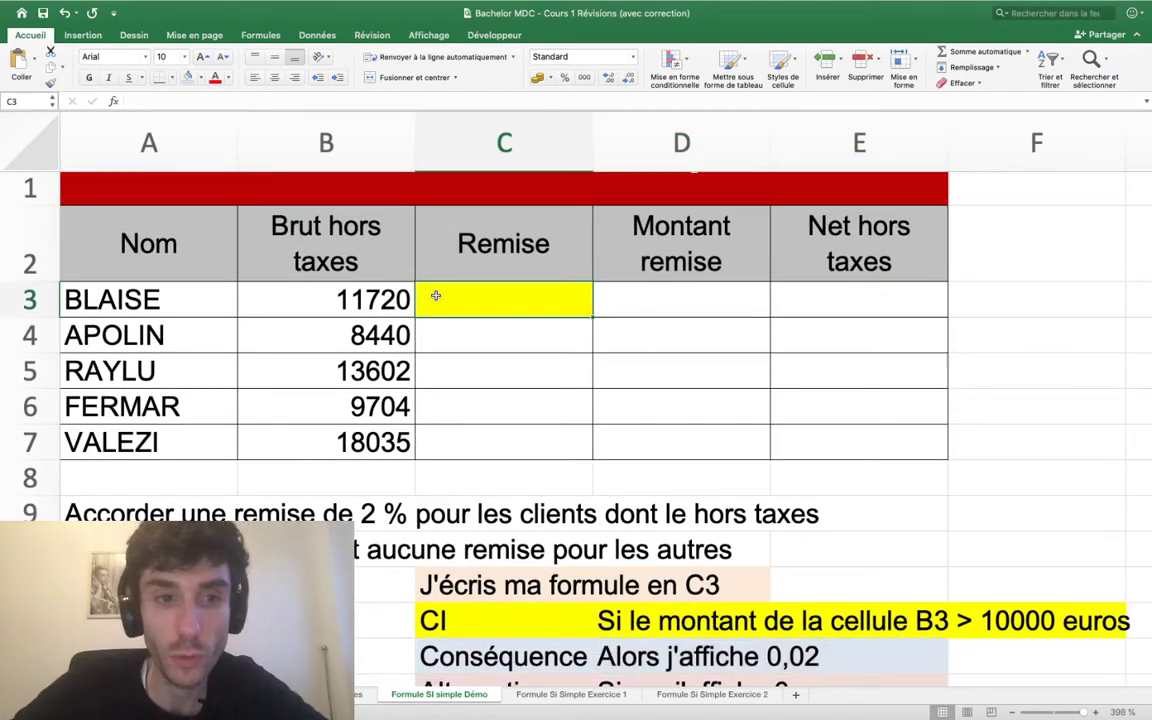
type("=")
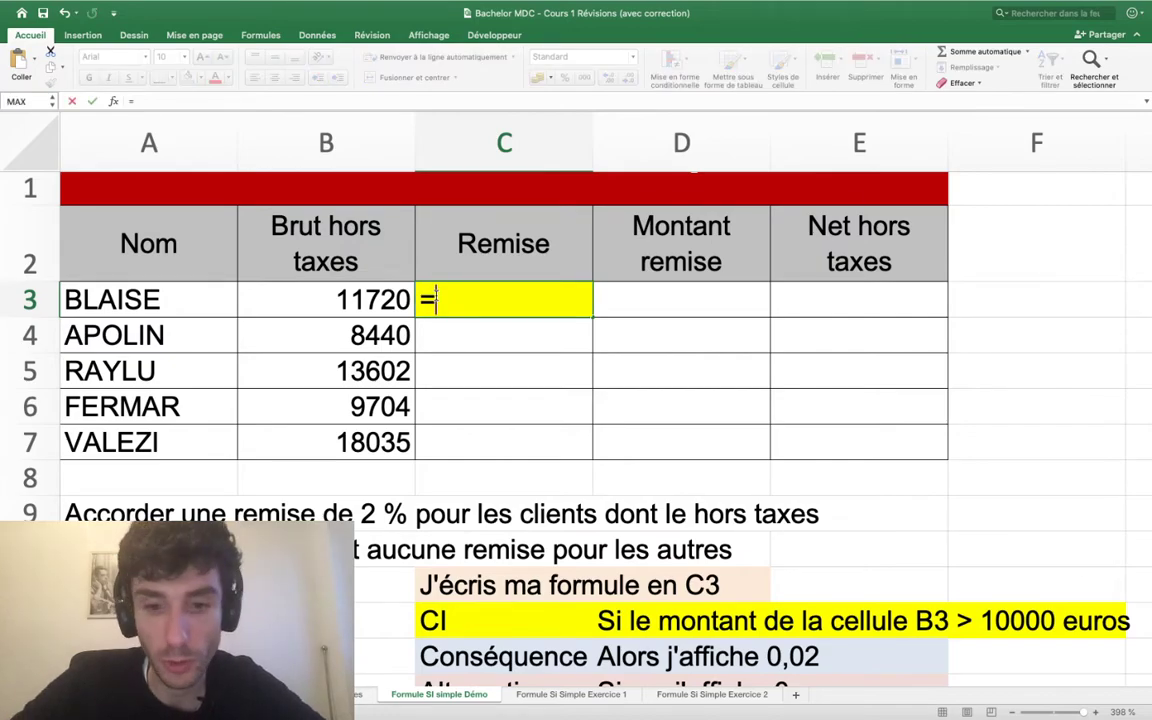
type("si(")
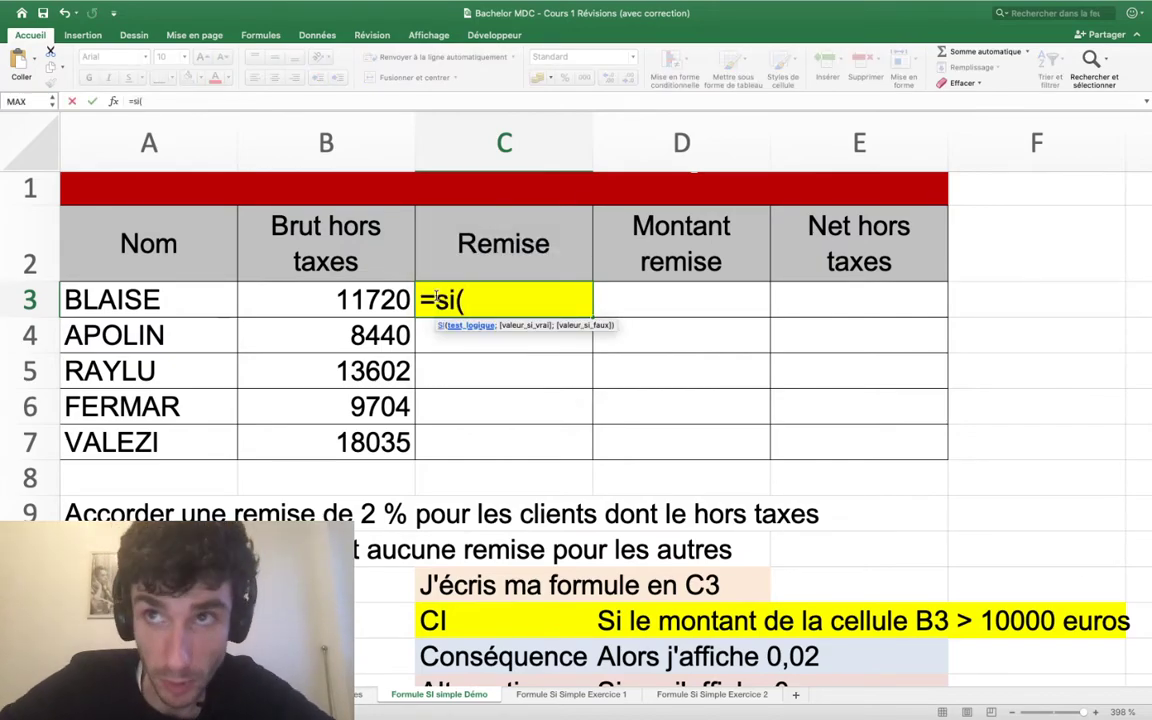
left_click(365, 300)
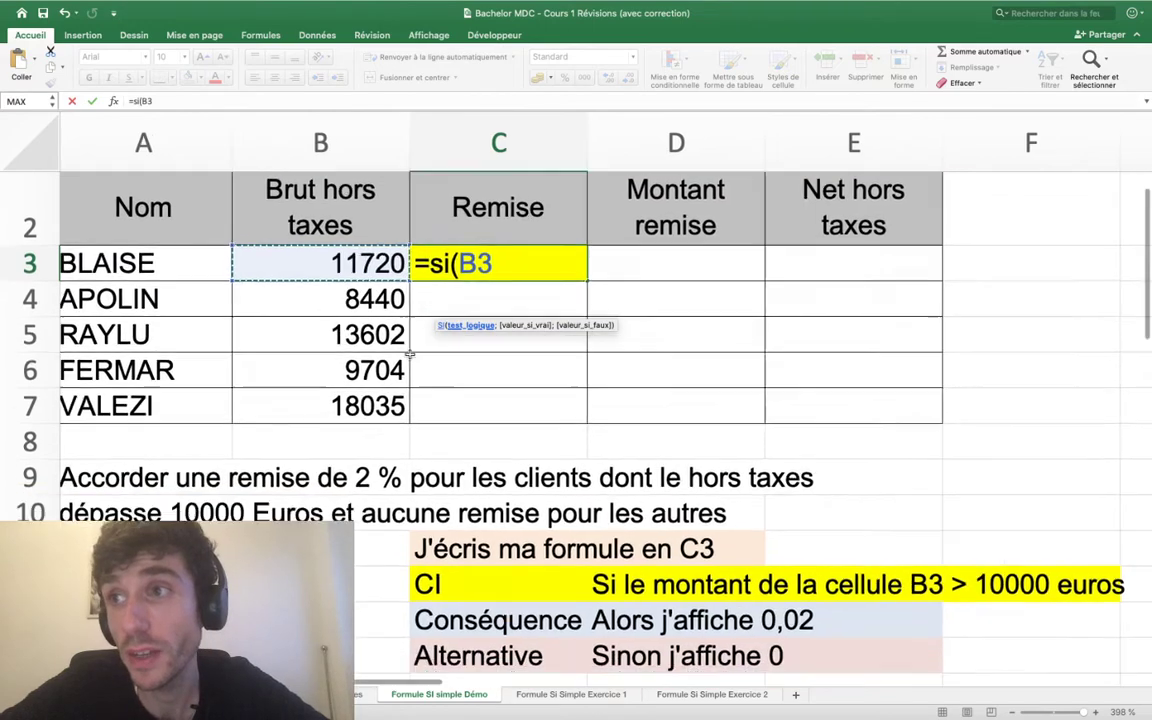
type(">")
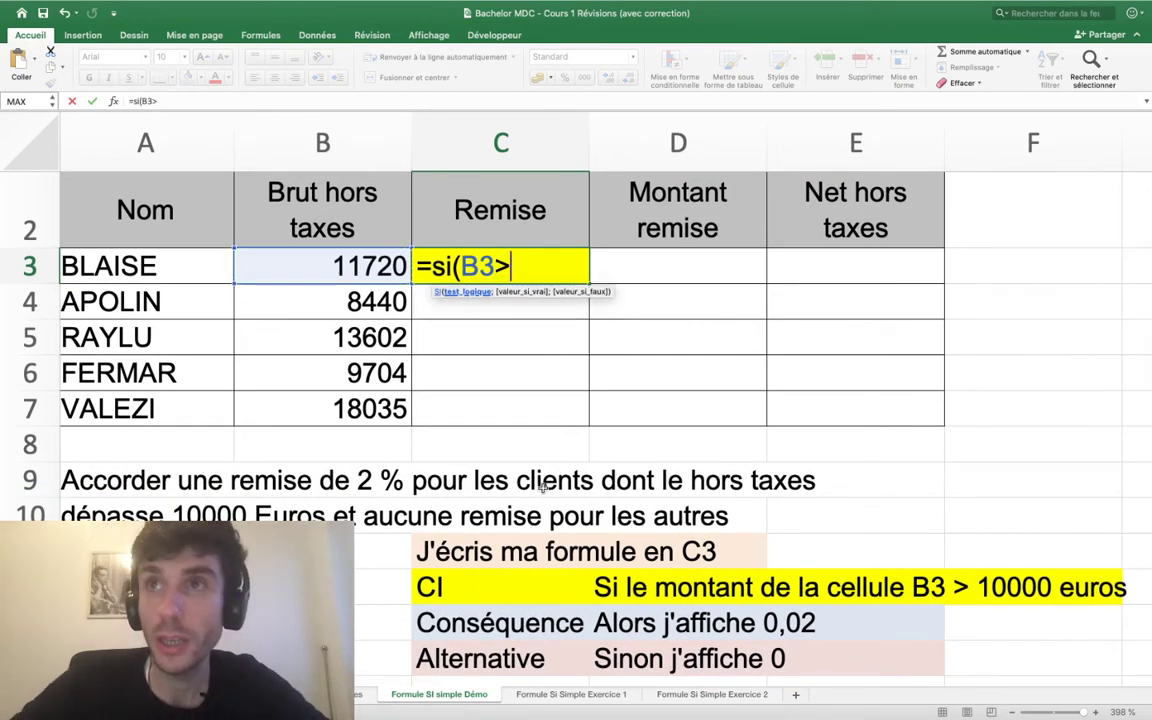
type("100")
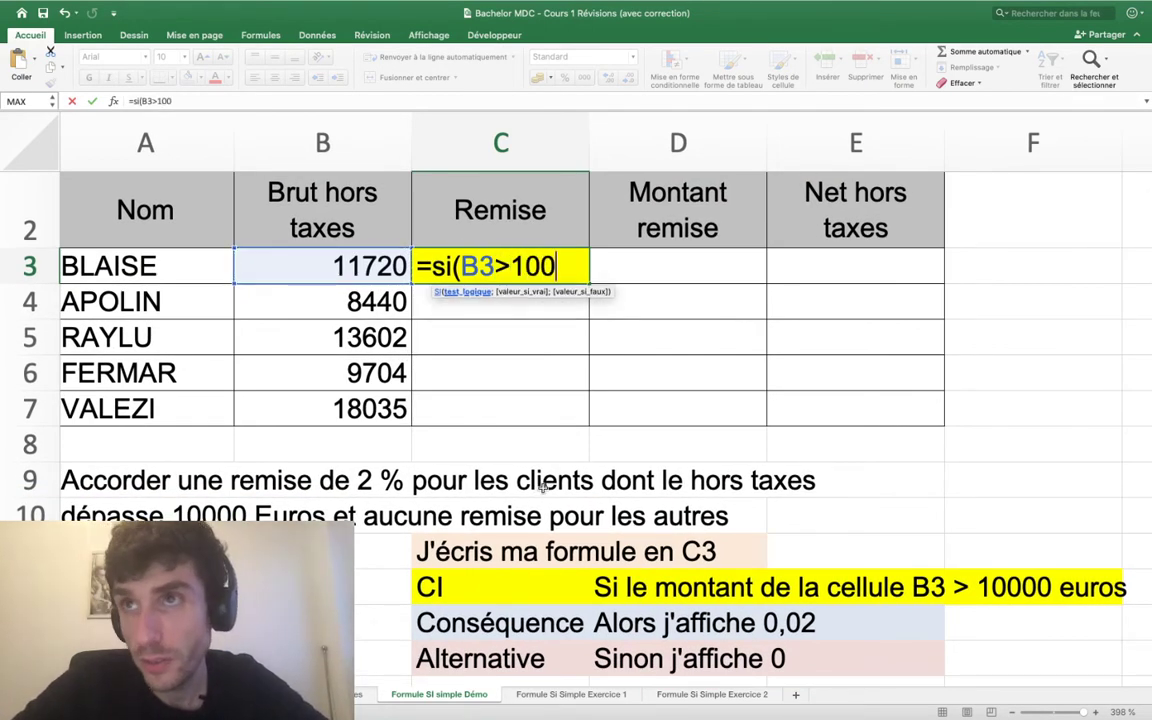
type("00")
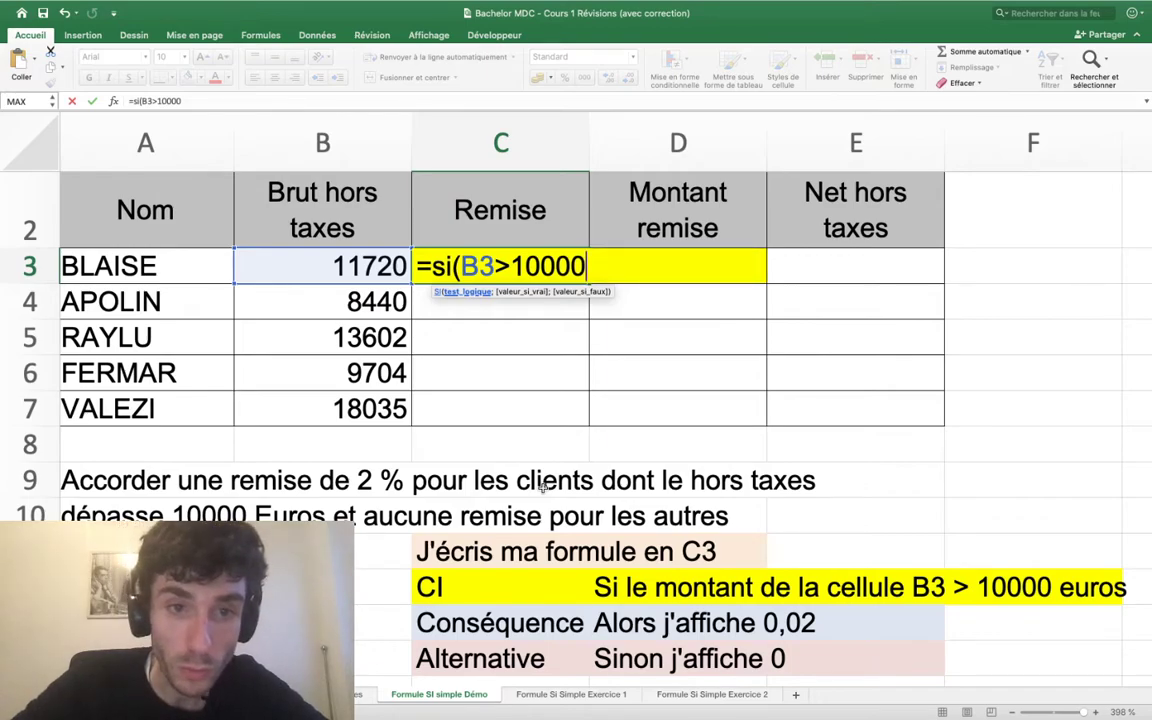
type(";")
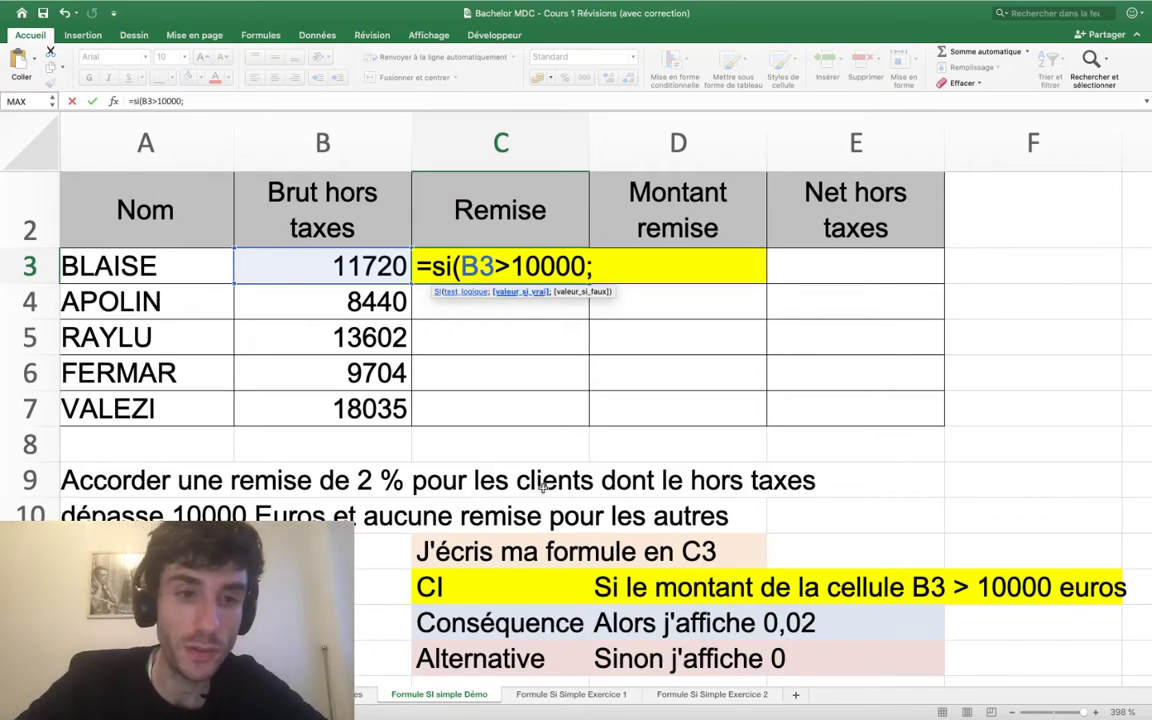
type("0,02")
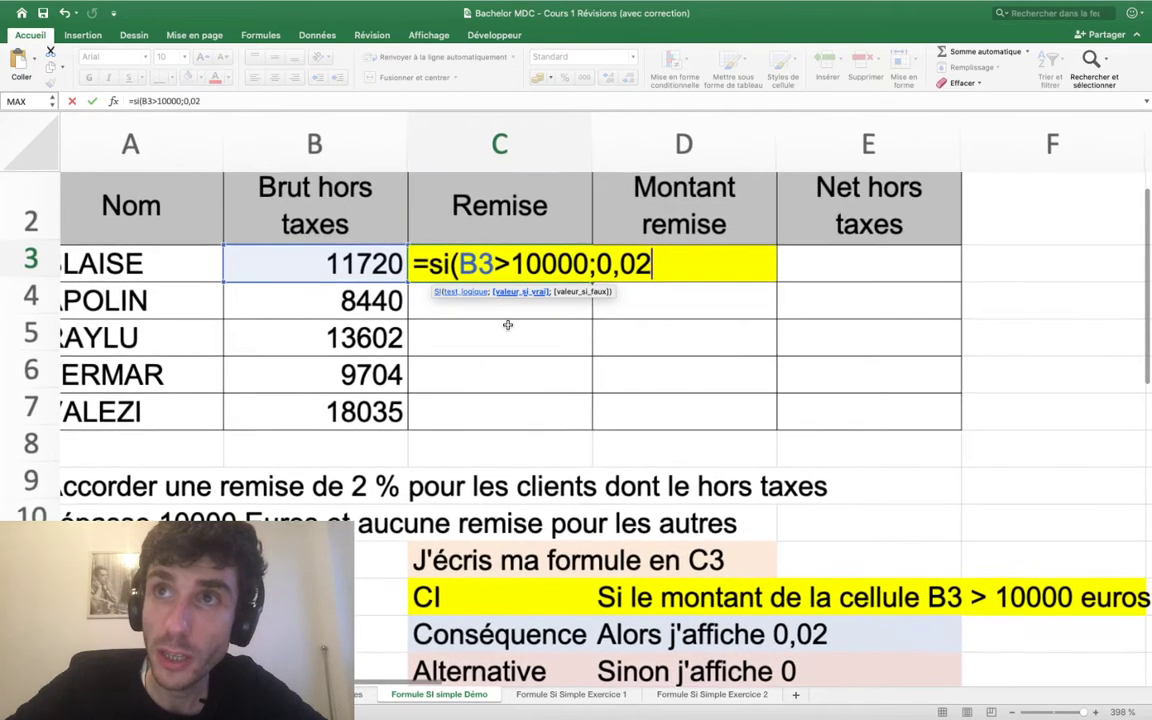
key("Return")
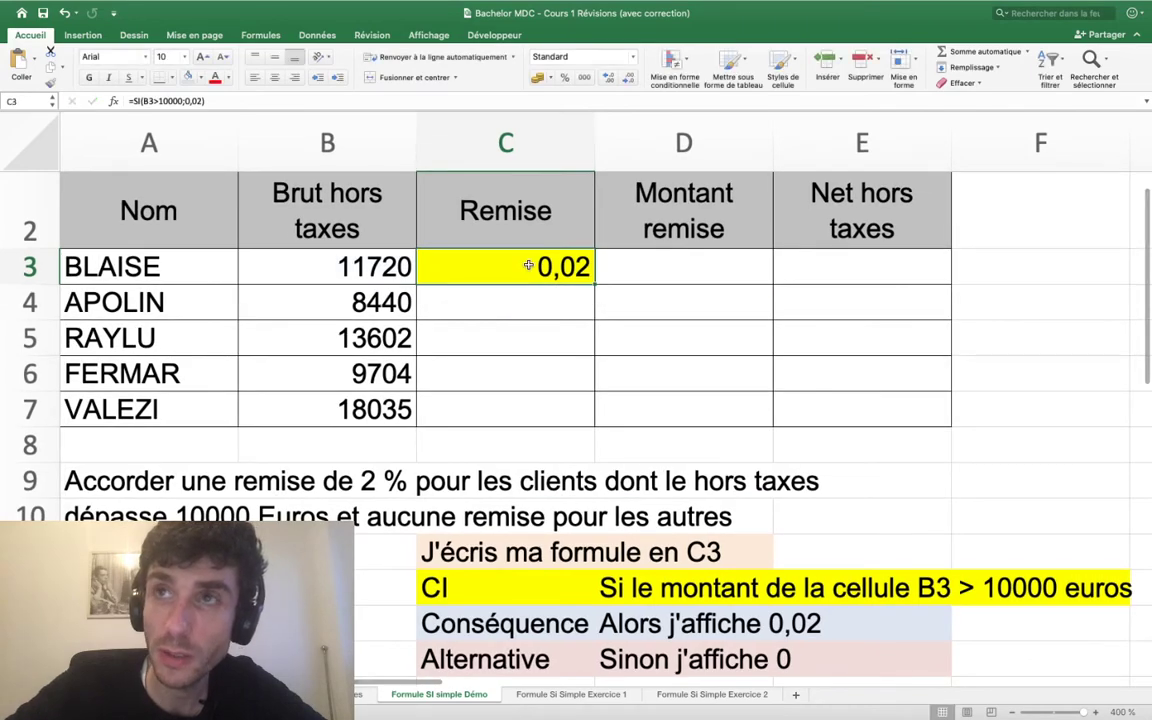
- Retype C3 as =SI(B3>10000;0,02;0), adding the 0 alternative with semicolon separators
key("Delete")
type("=s")
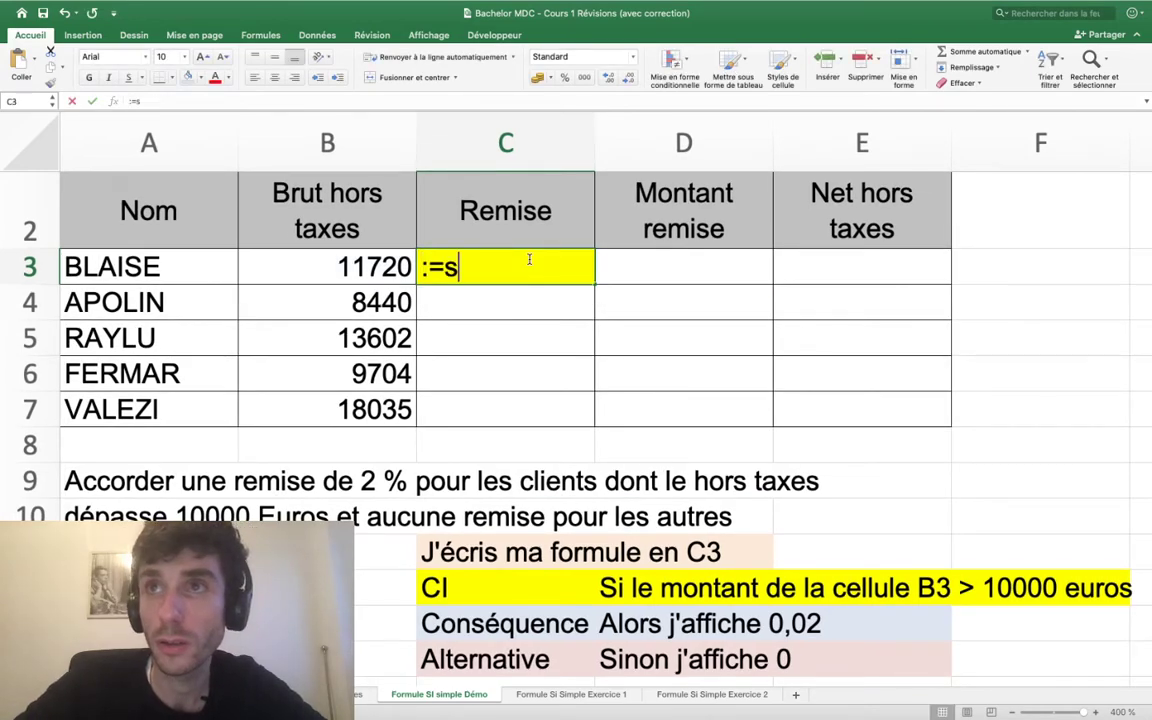
key("BackSpace")
key("BackSpace")
type("si(")
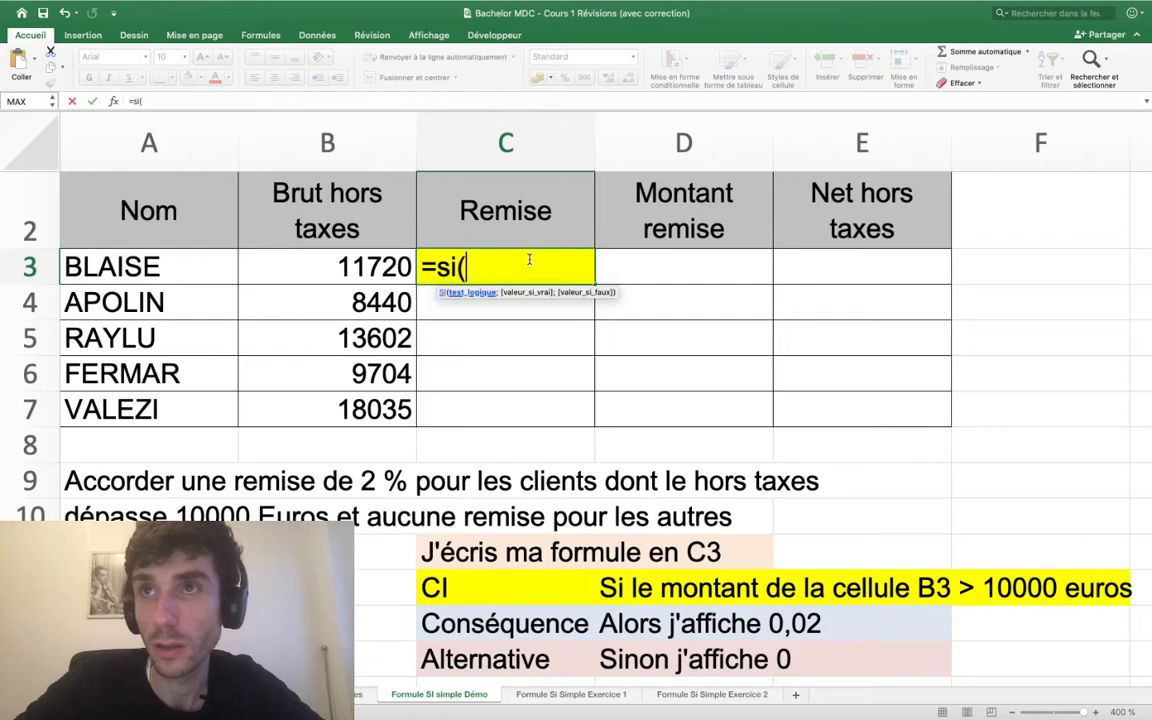
type("b3")
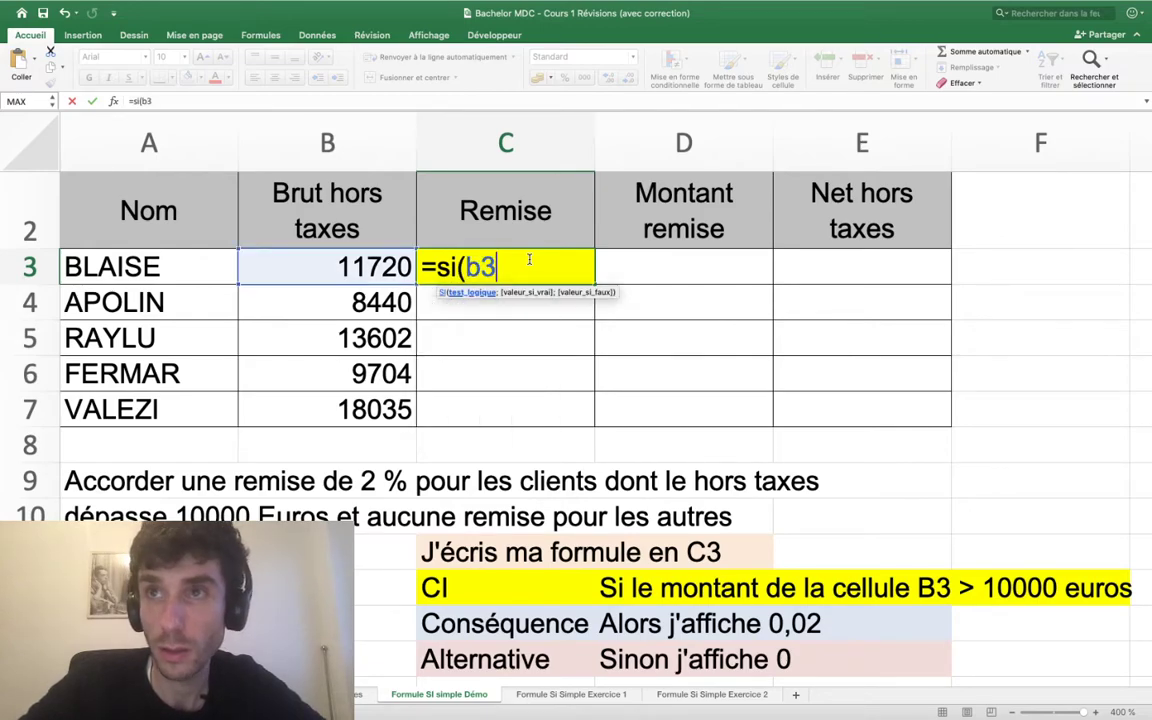
type(">10000")
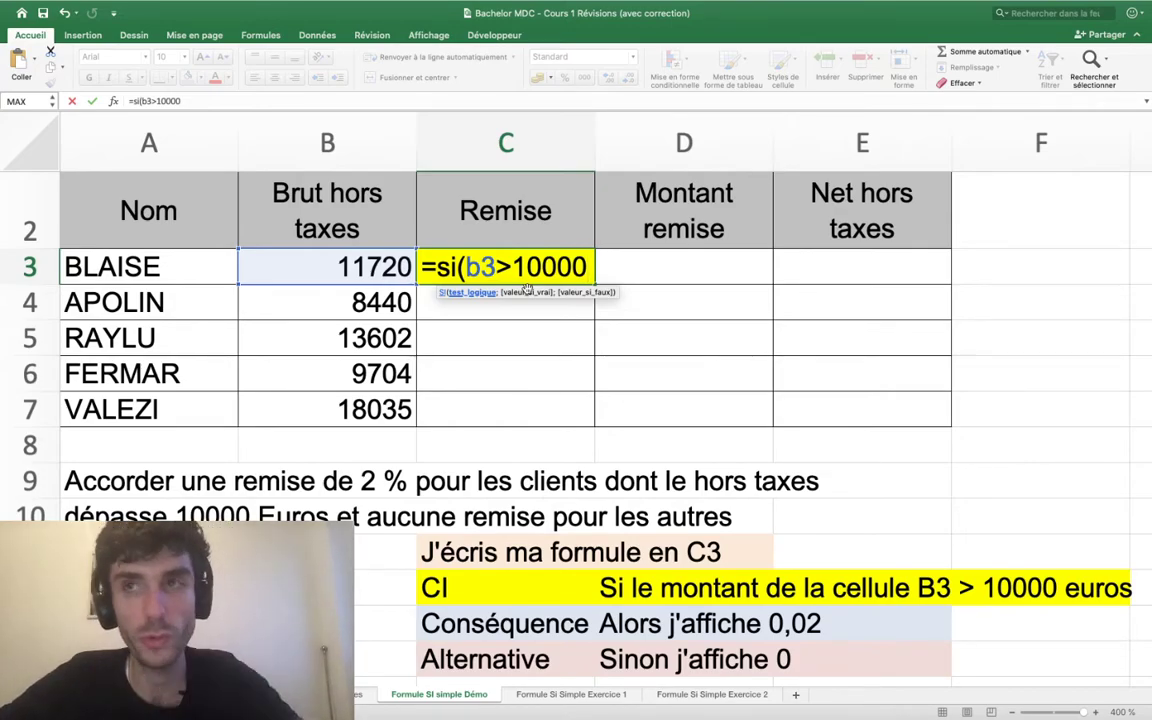
type(",")
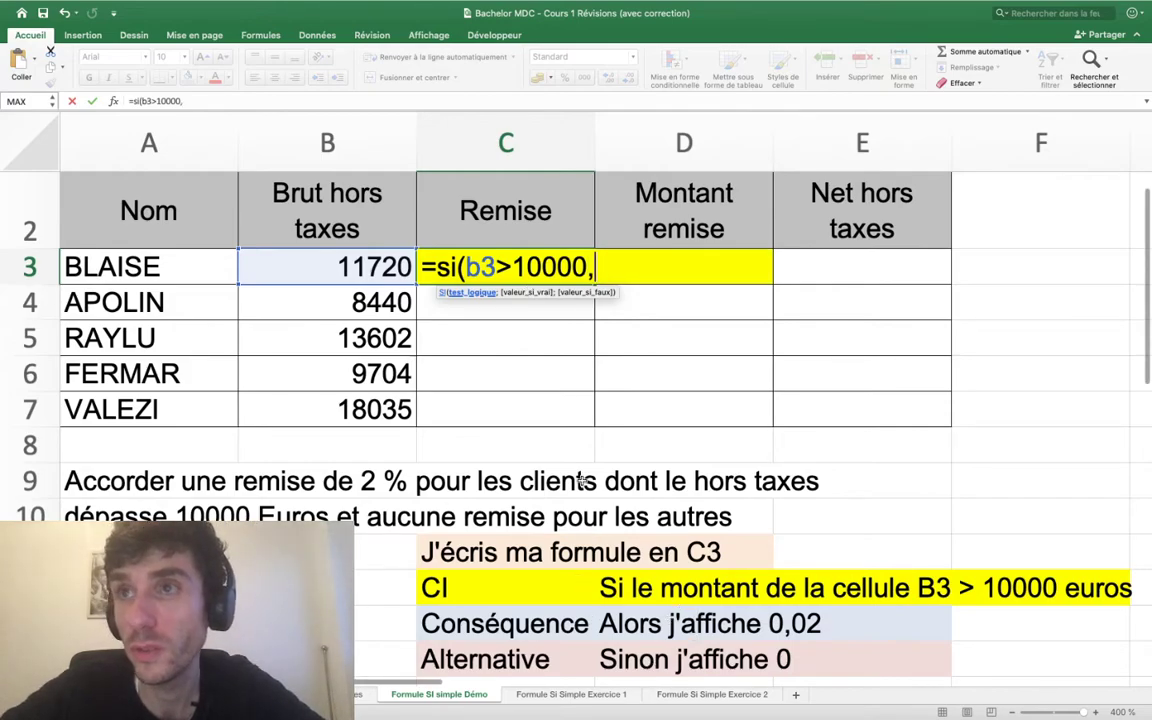
key("BackSpace")
type(";")
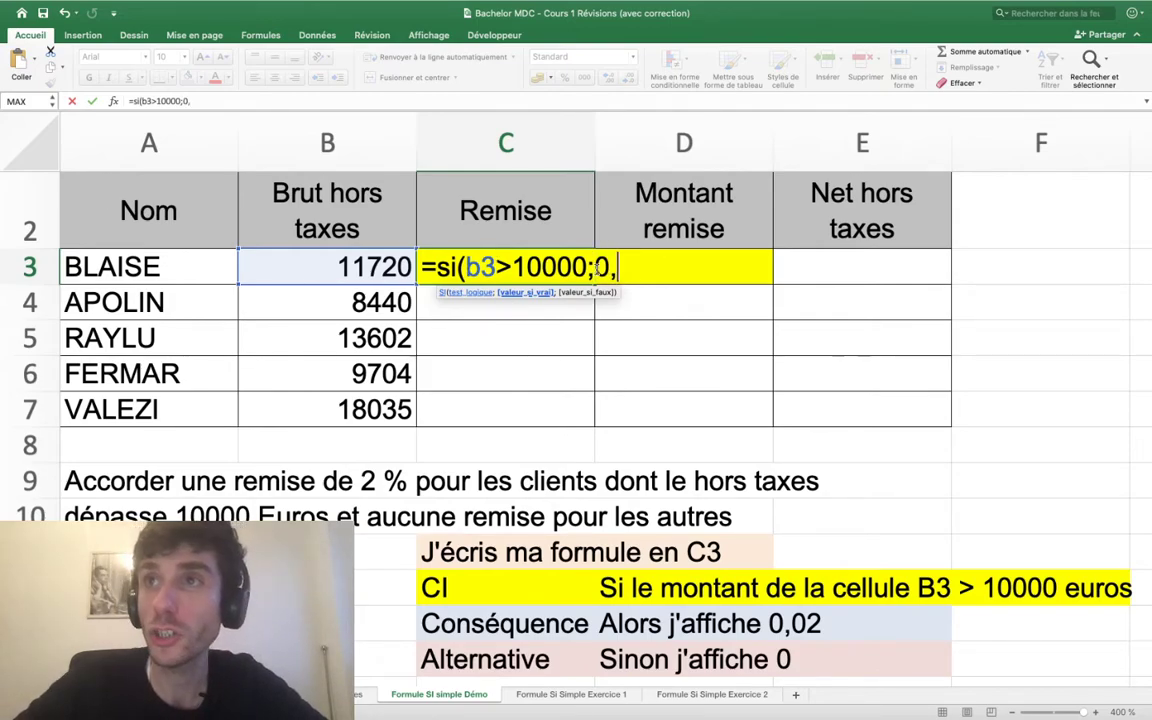
type("0,02;")
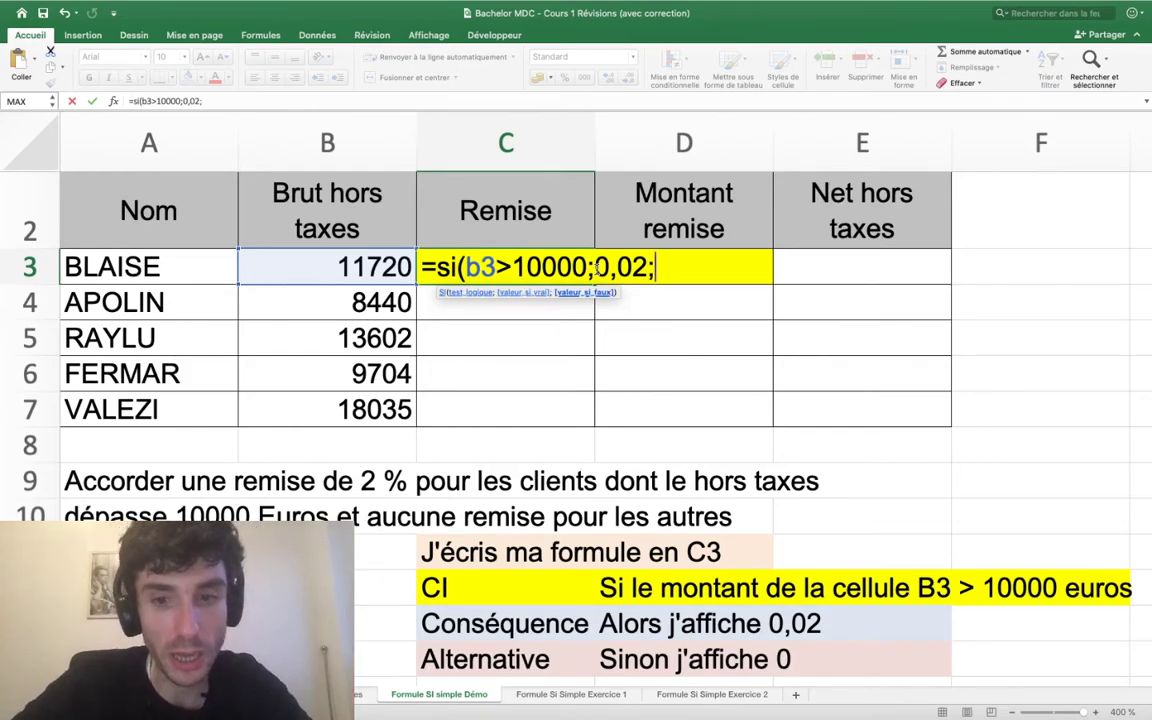
type("0)")
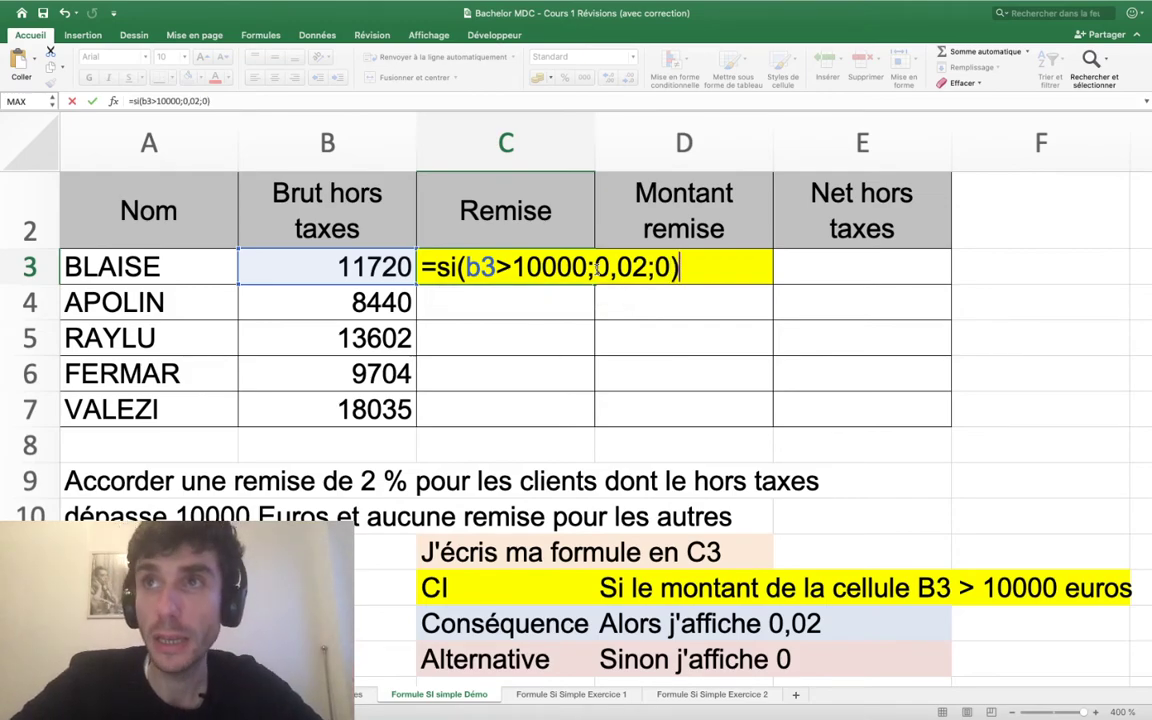
key("Return")
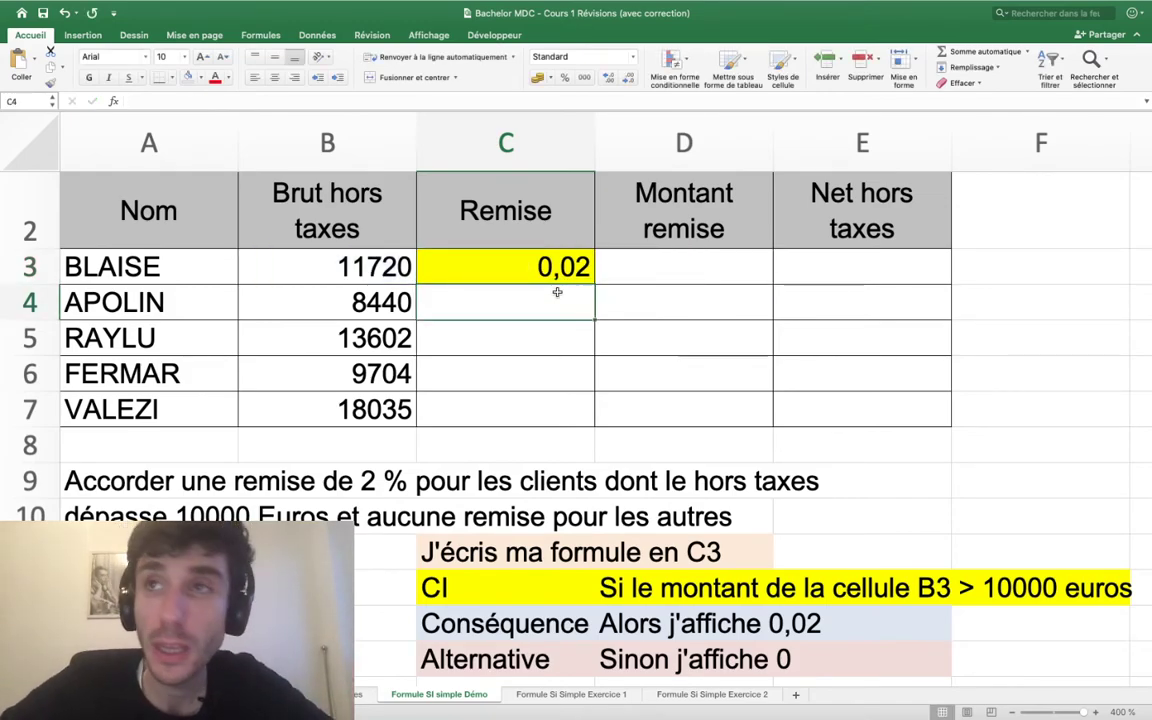
left_click(568, 272)
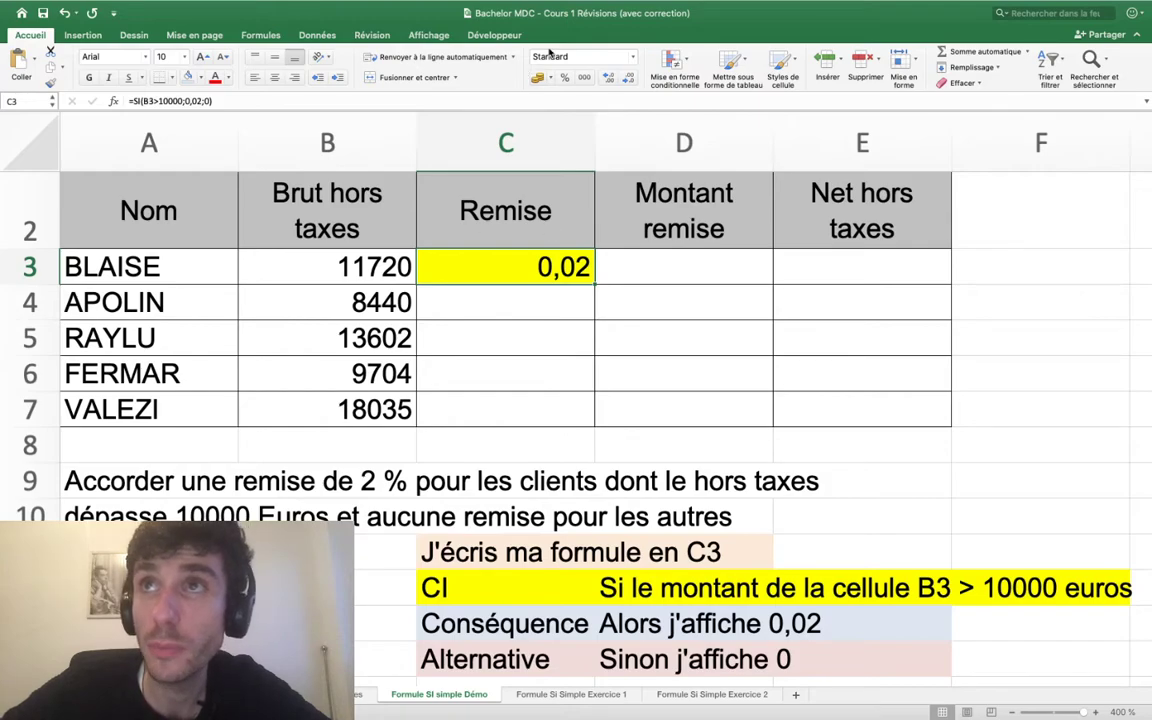
- Show formulas from the Formules tab to check C3, then return to values
left_click(270, 35)
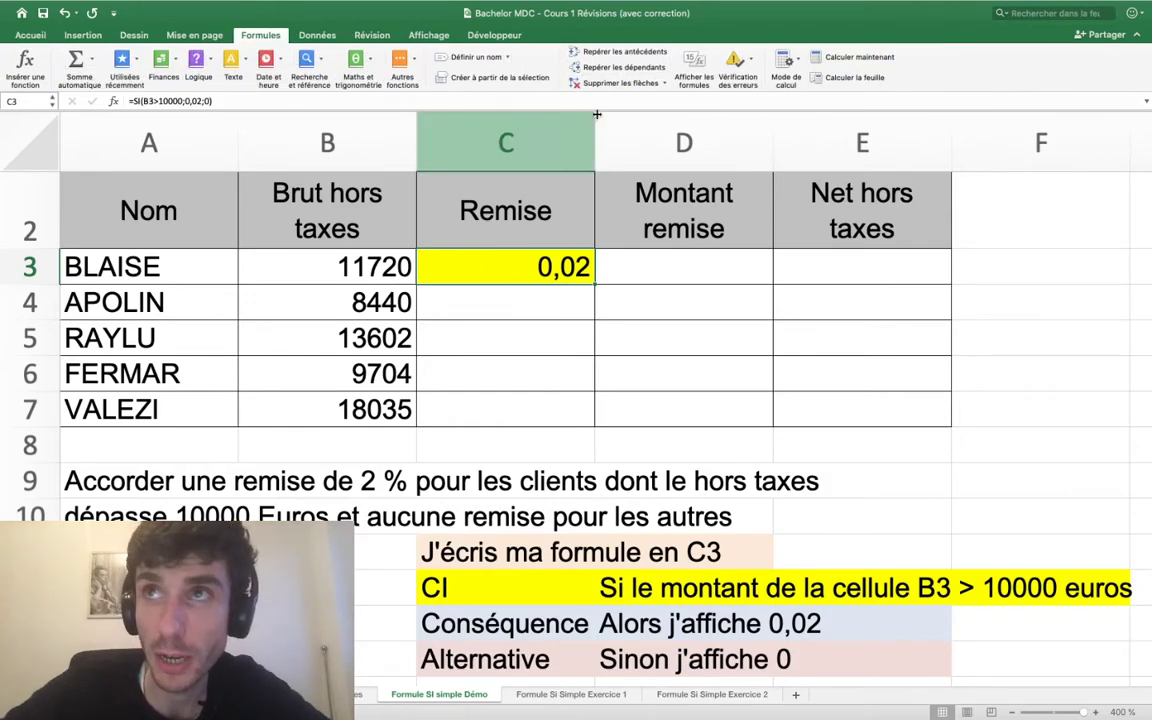
left_click(705, 88)
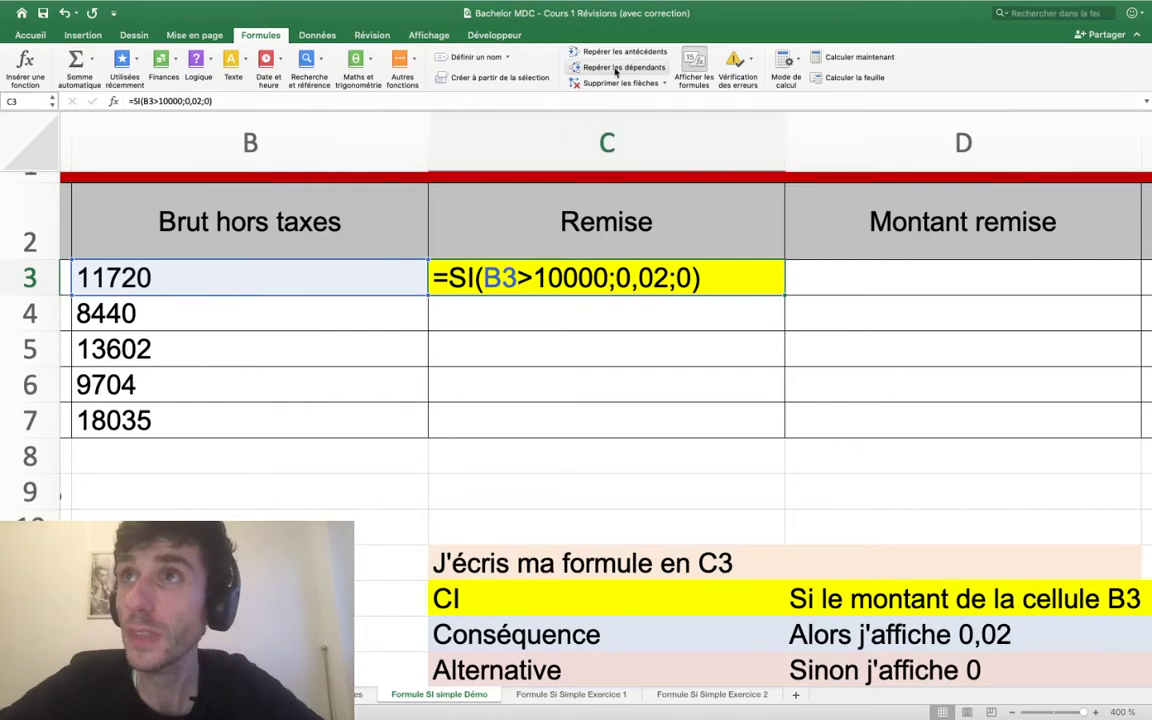
key("Escape")
scroll(607, 180, "right", 5)
scroll(606, 192, "left", 5)
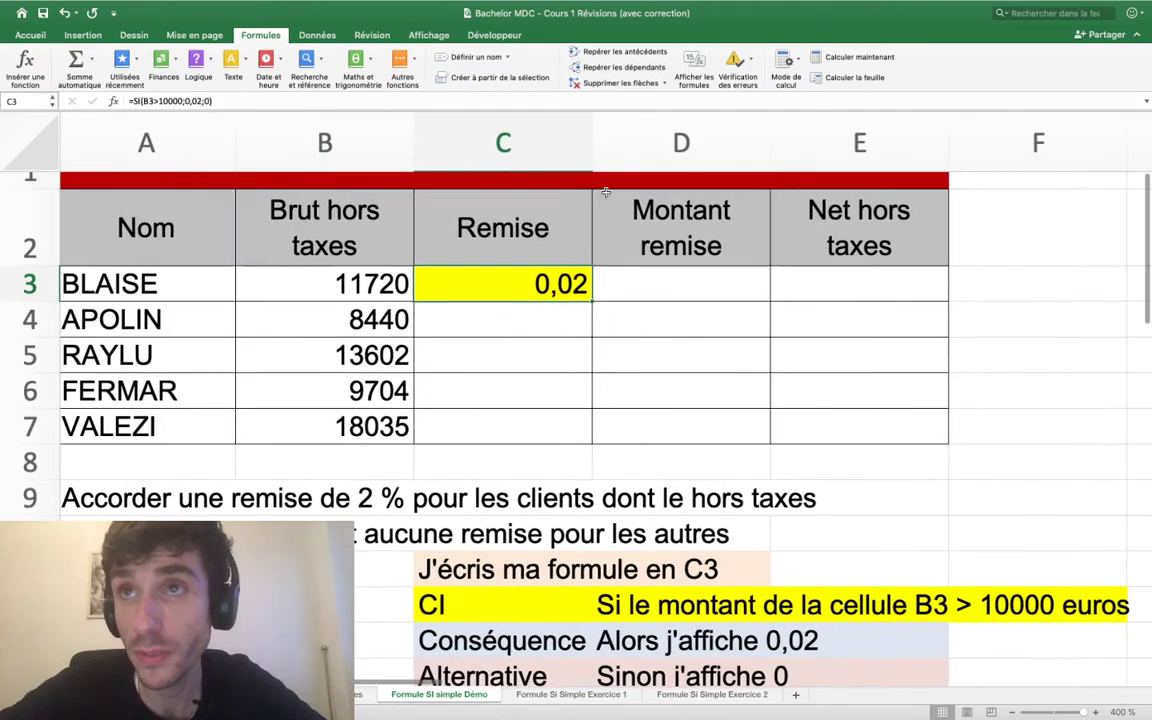
- Test the threshold by entering 5000, 10000 and 10001 in B3
left_click(356, 285)
type("5000")
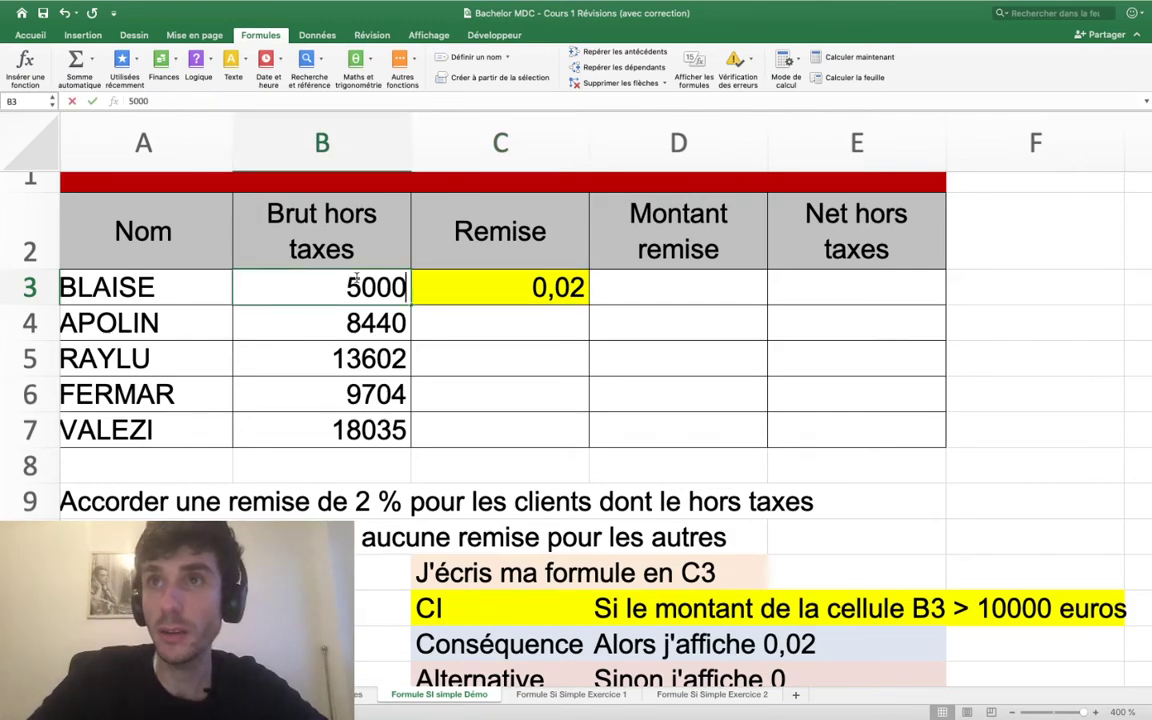
key("Return")
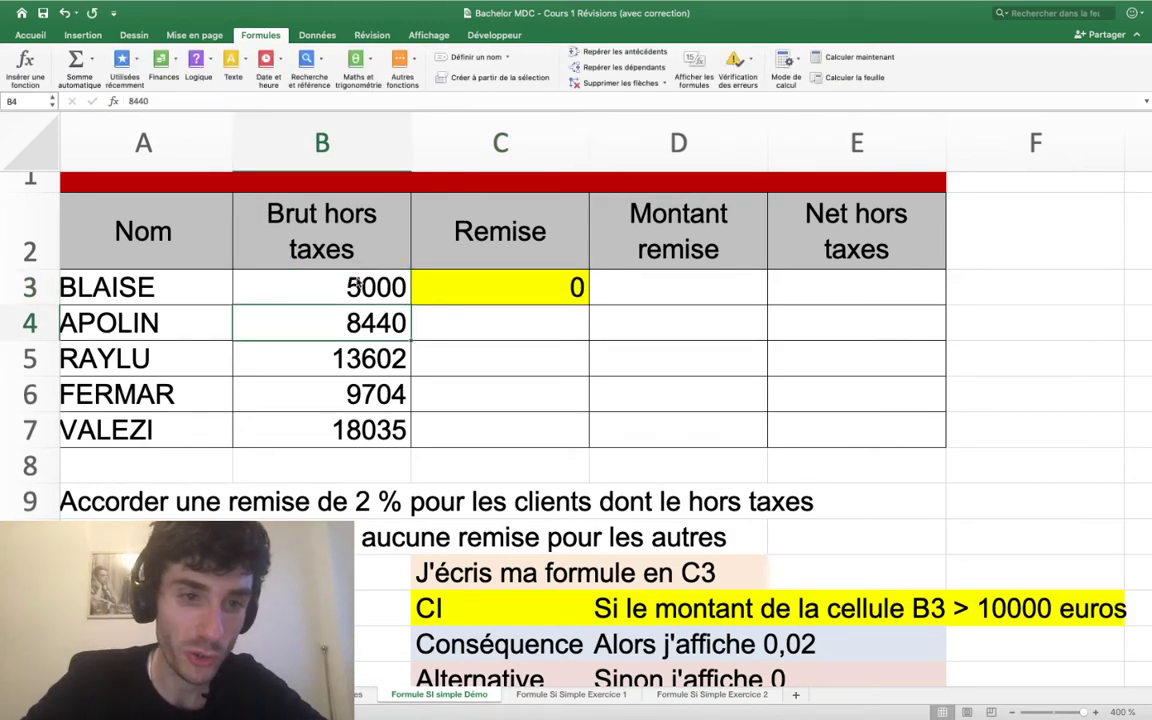
left_click(356, 285)
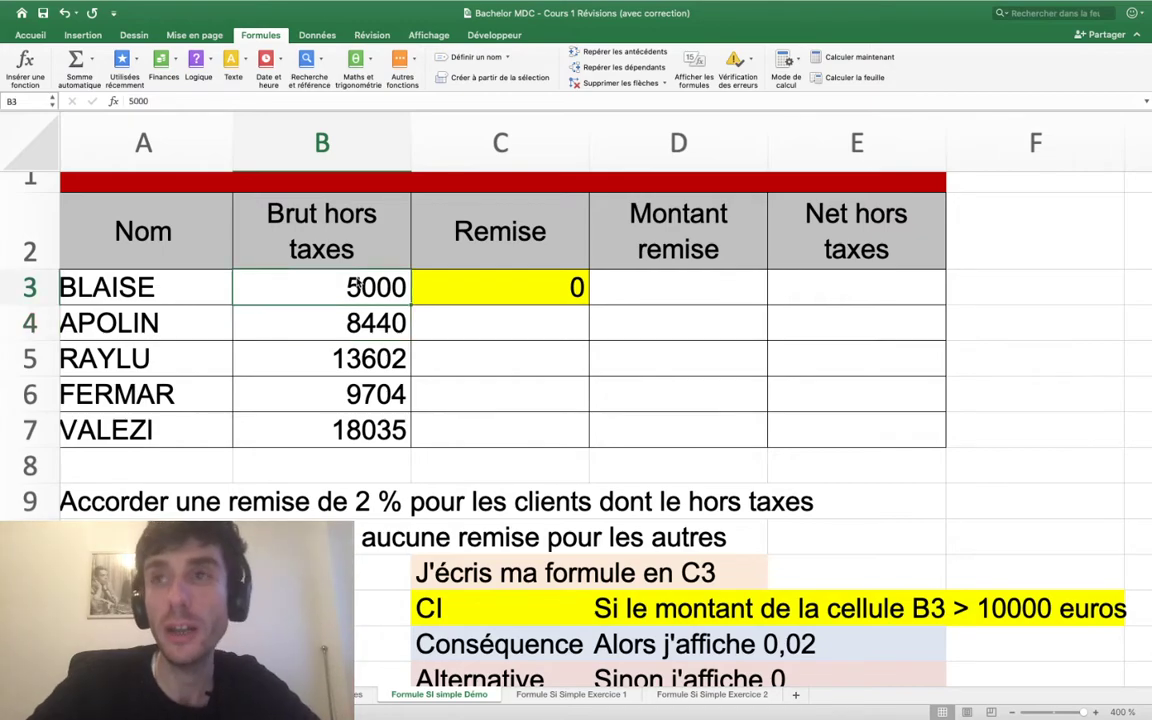
type("10000")
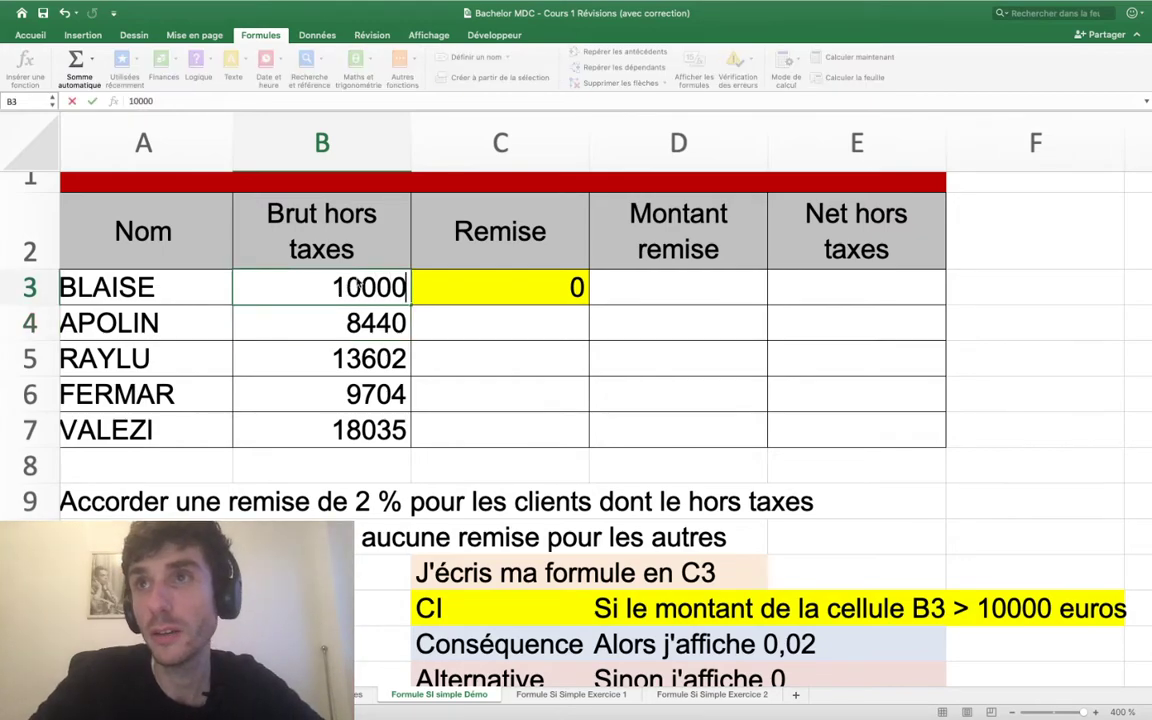
key("Return")
key("Return")
left_click(358, 285)
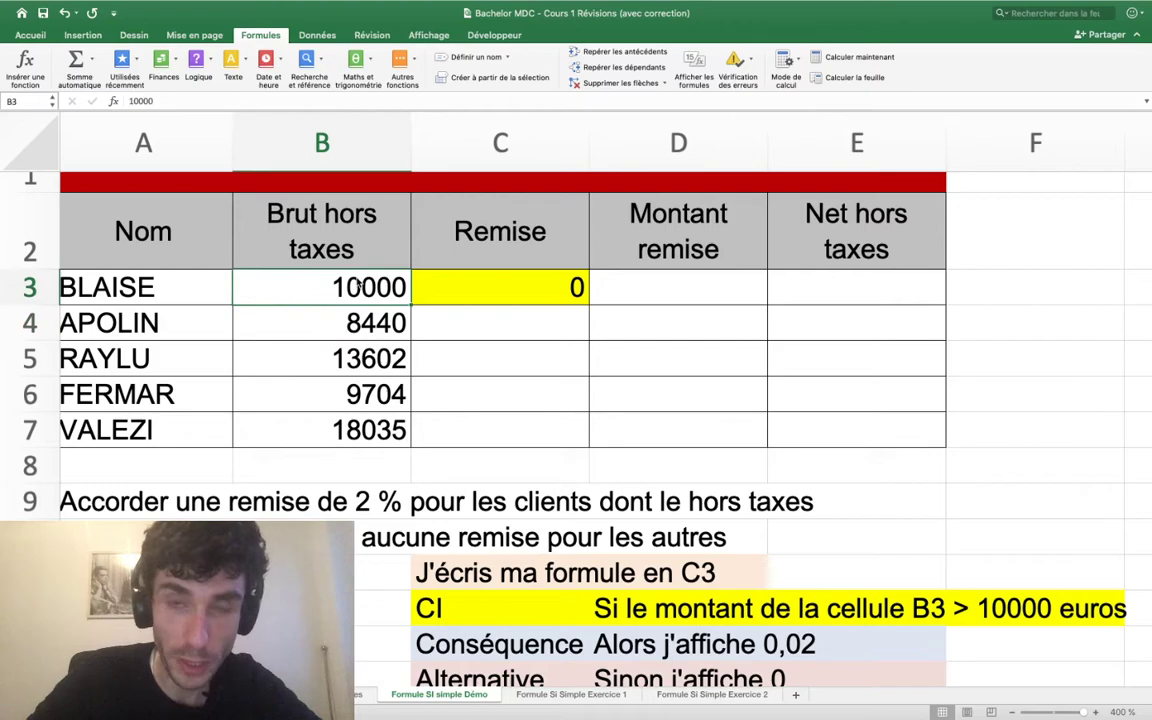
type("10001")
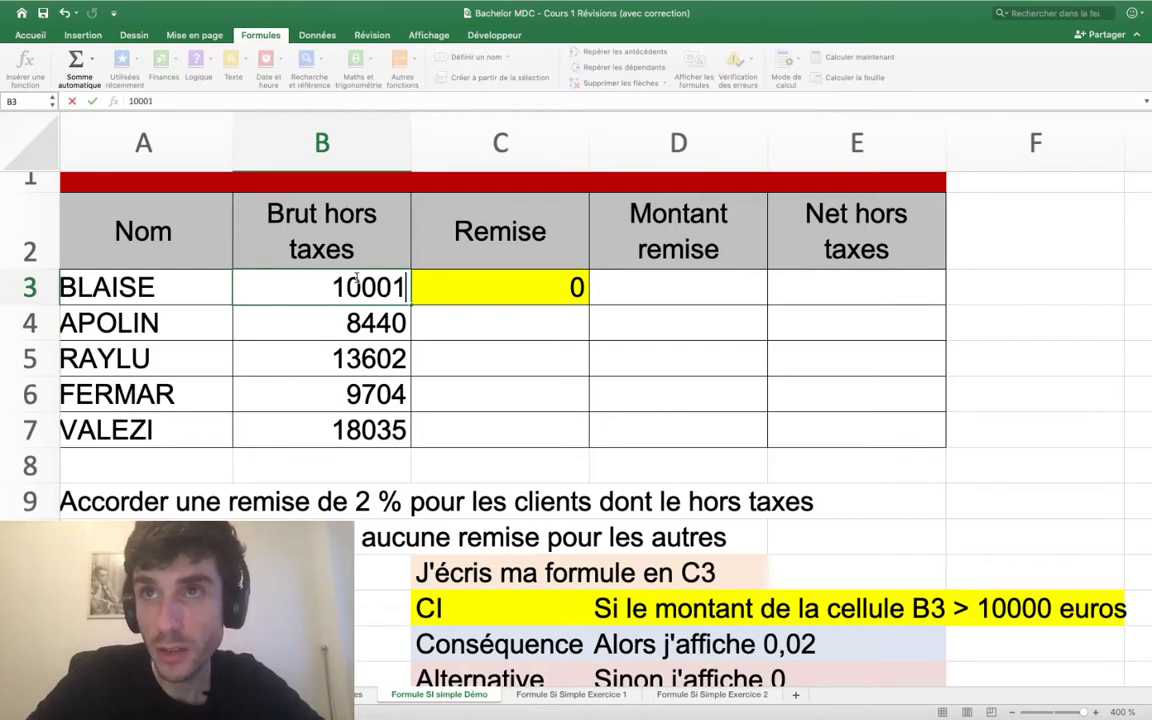
key("Return")
- Try 10000,00000001 and 1000 in B3, then undo the last test values
left_click(358, 285)
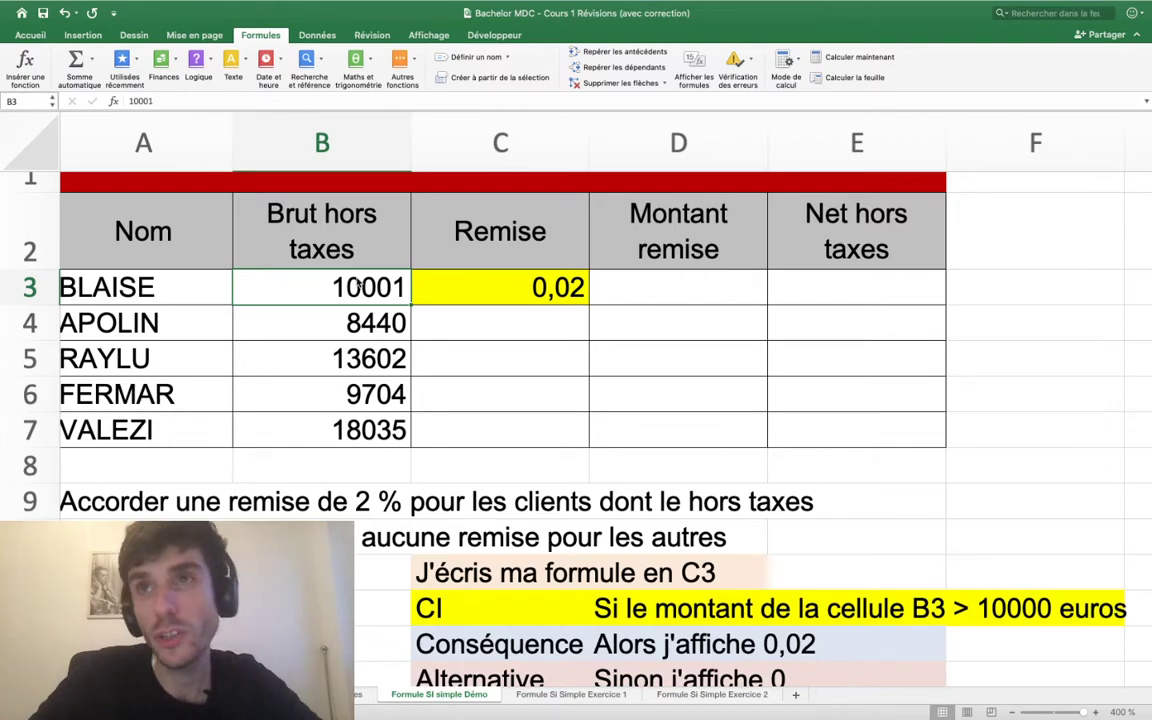
type("10000,")
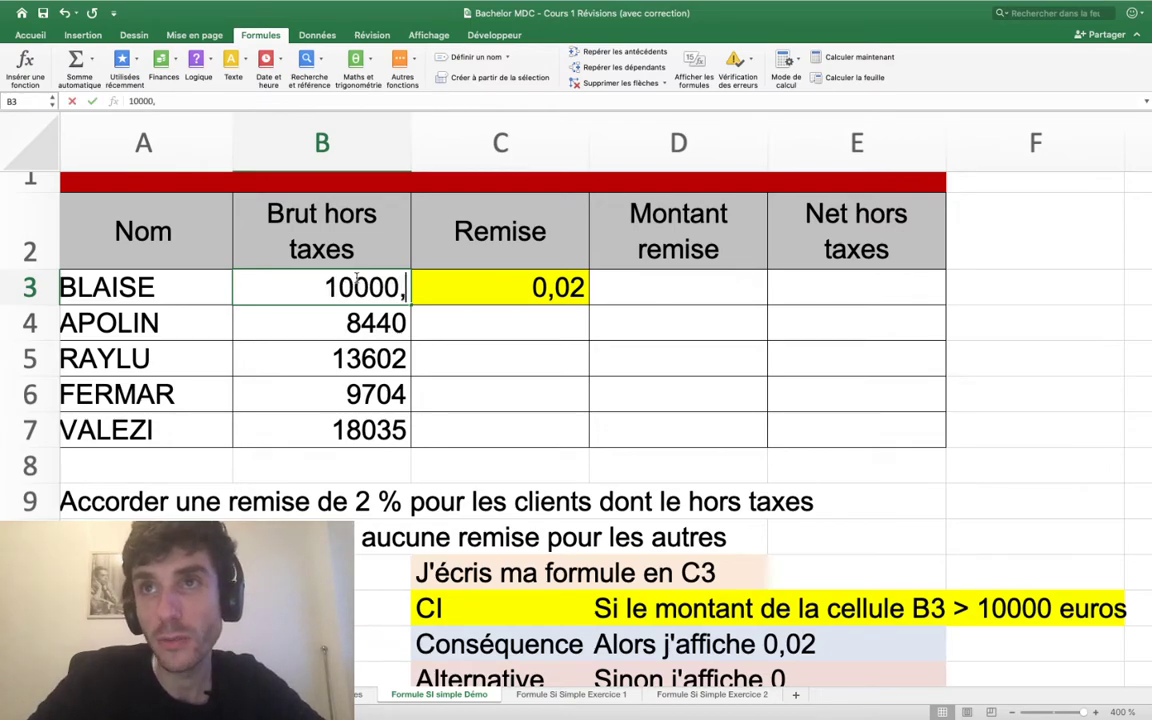
type("00000001")
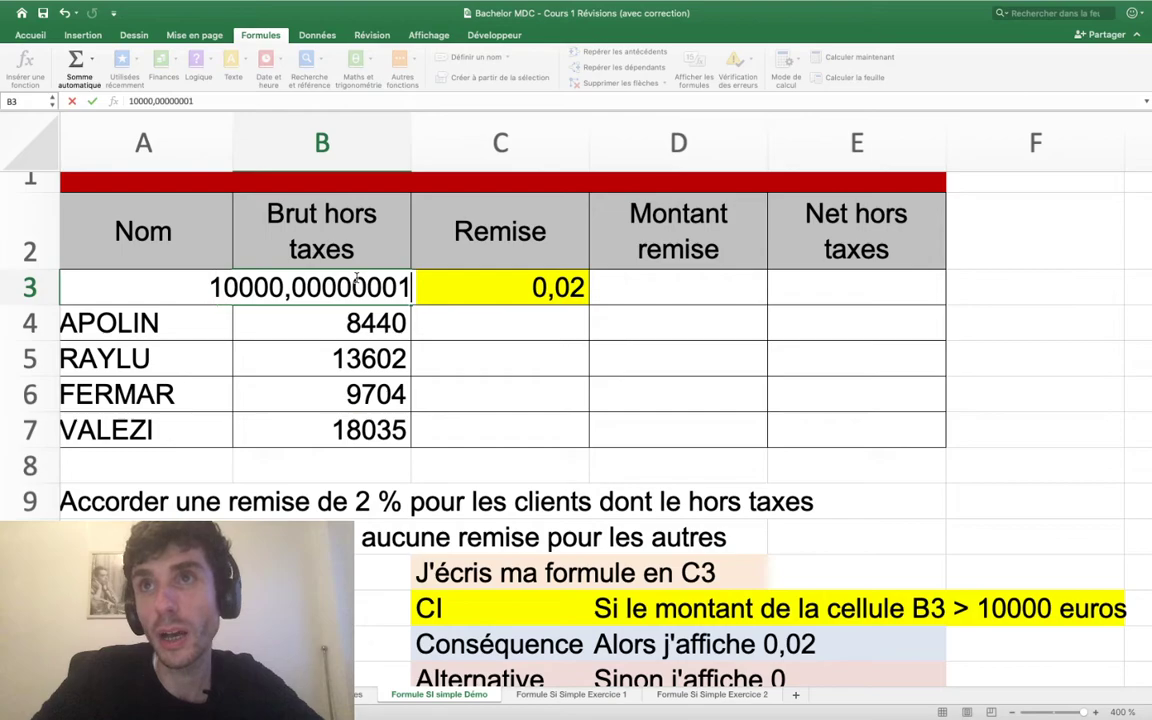
key("Return")
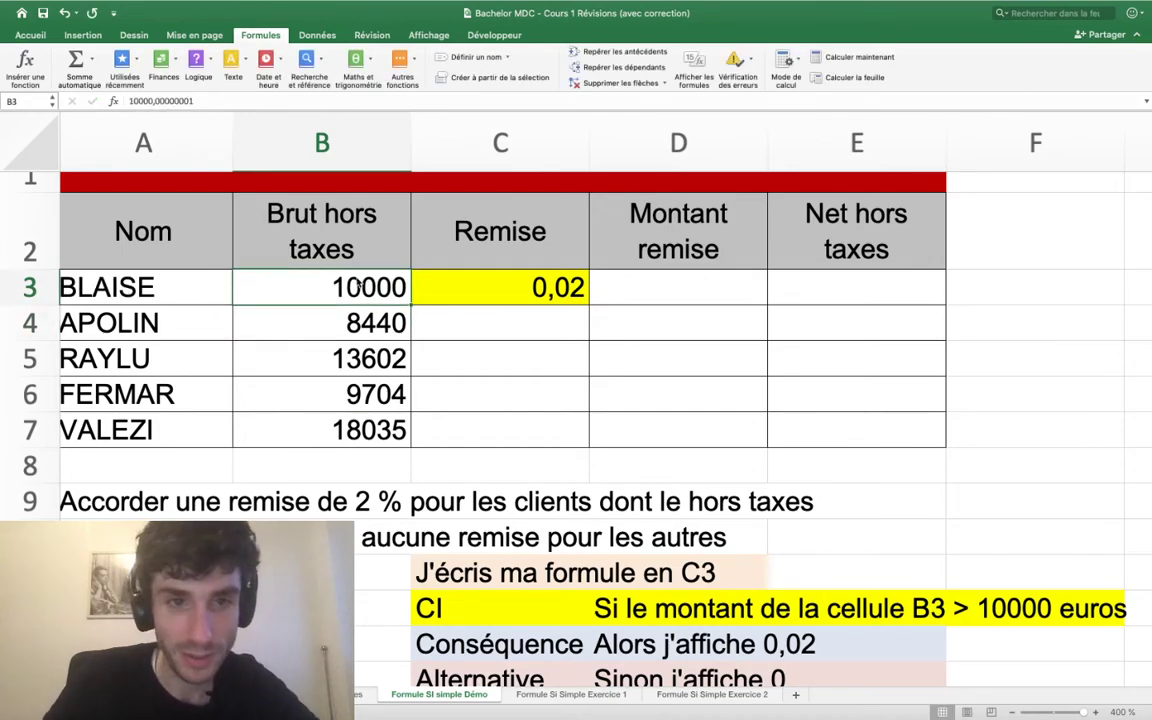
type("1000")
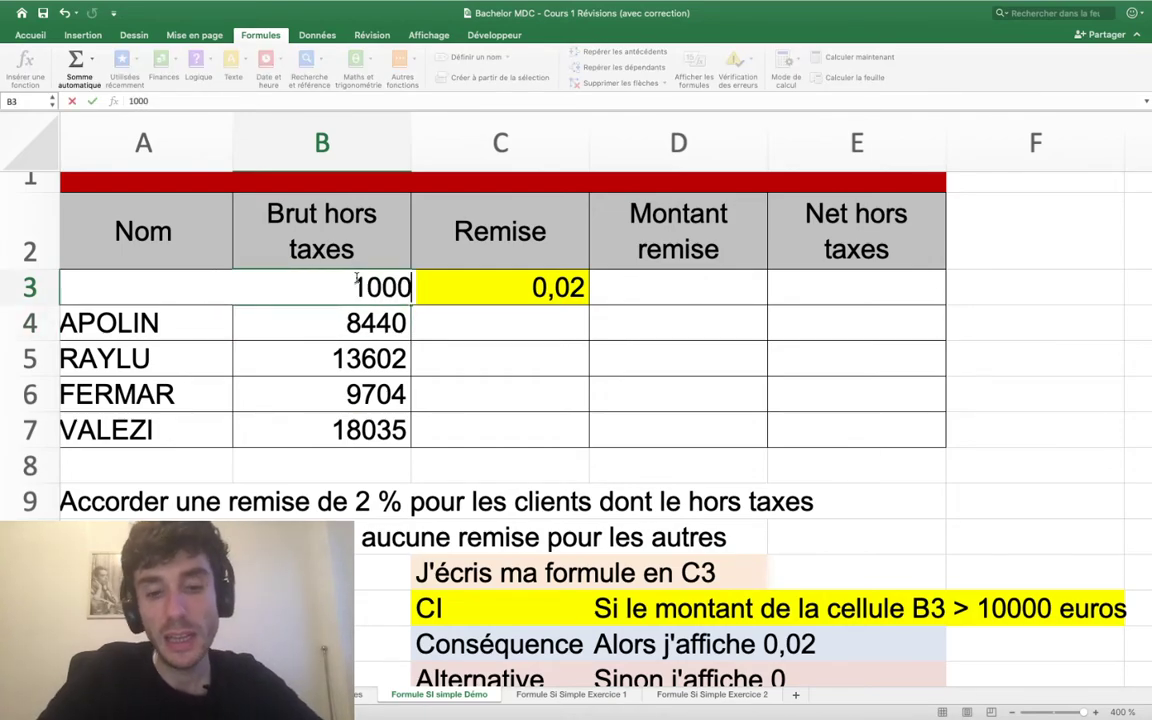
key("Return")
key("ctrl+z")
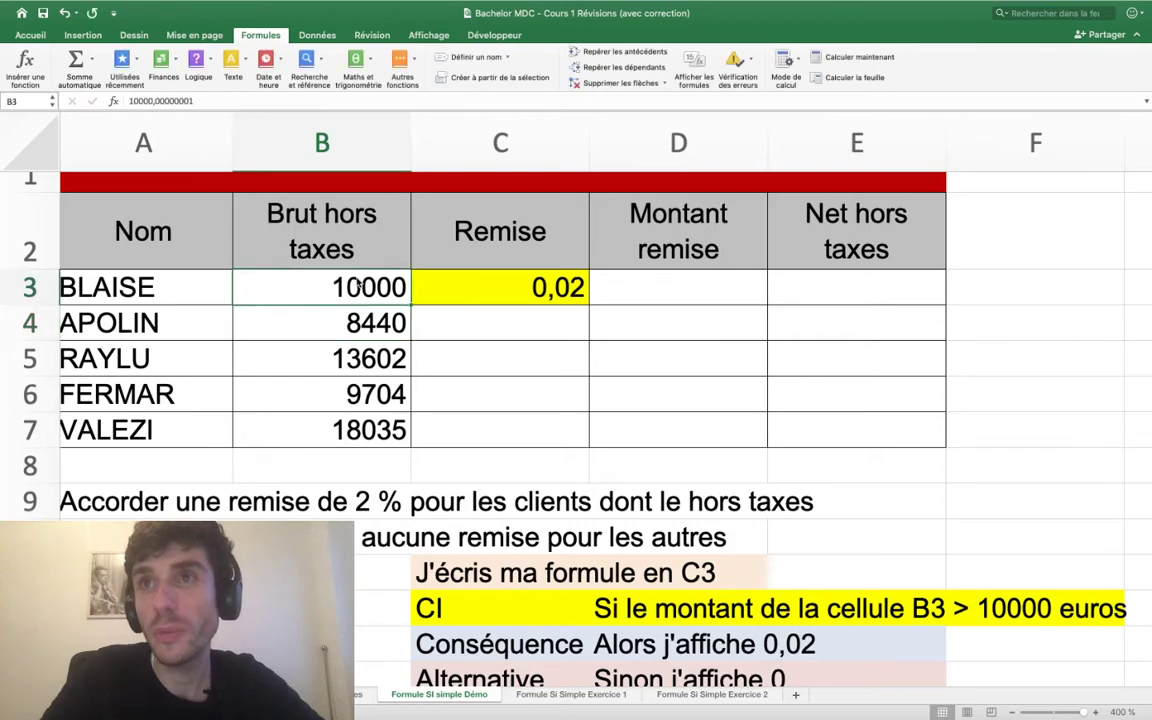
key("ctrl+z")
key("ctrl+z")
key("ctrl+z")
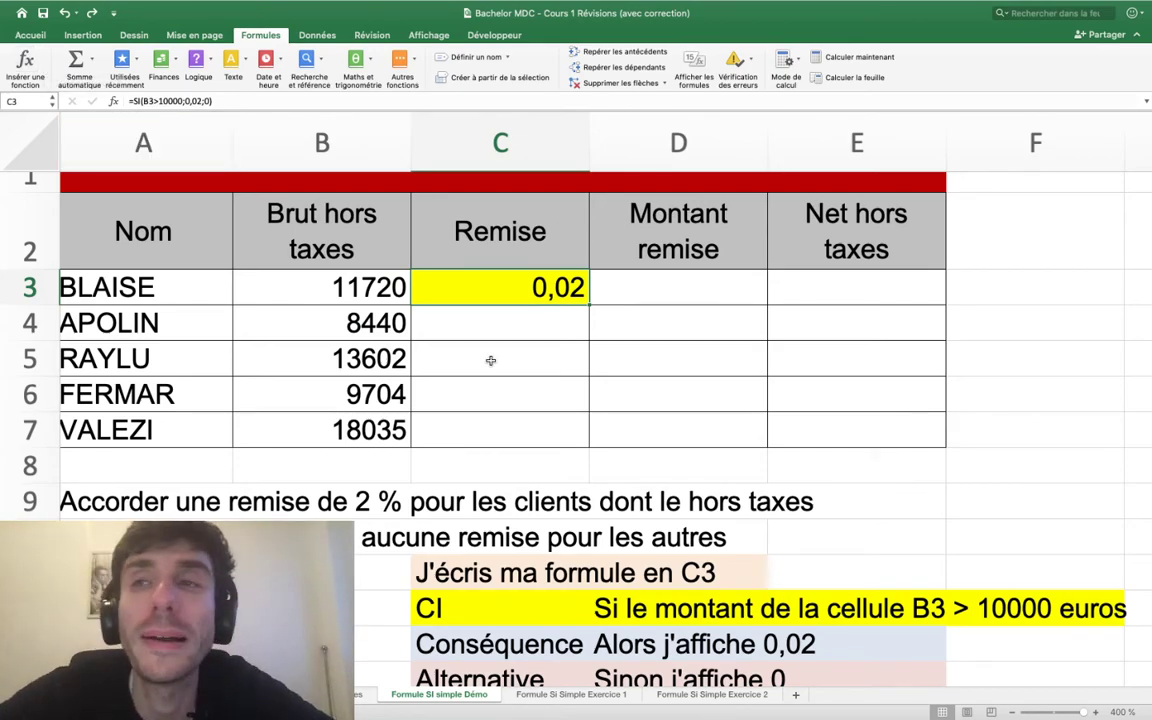
- Format C3 as Pourcentage so the discount reads 2,00%
scroll(490, 360, "down", 1)
scroll(490, 360, "up", 2)
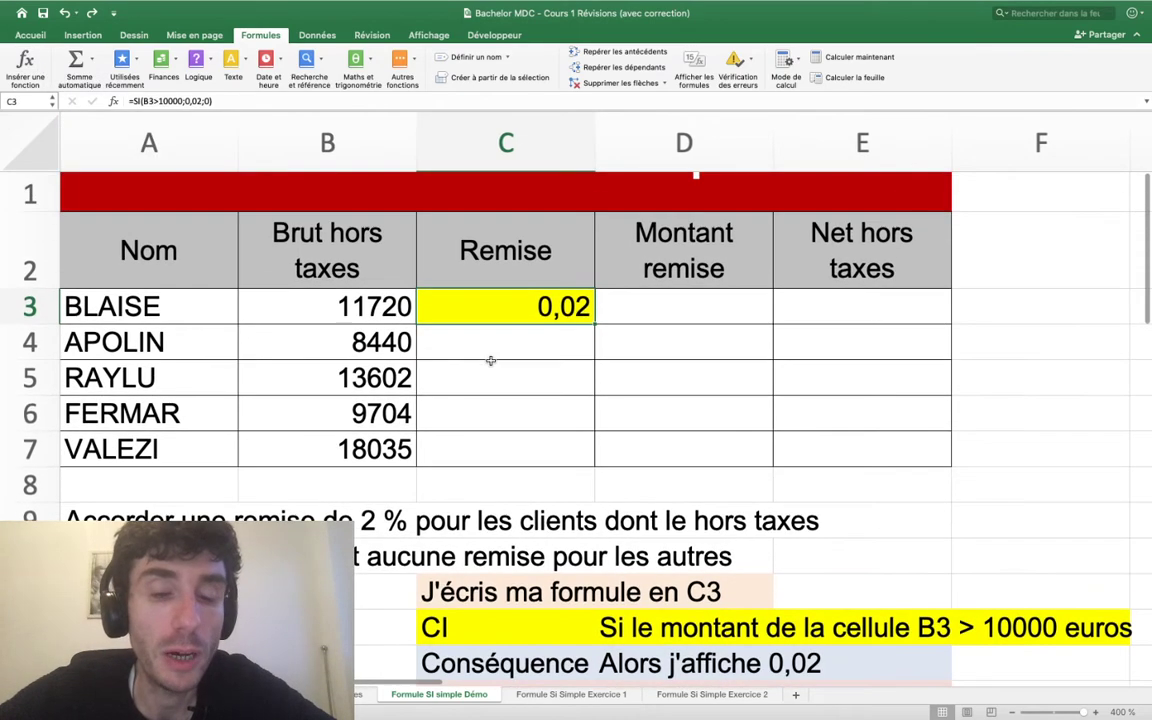
scroll(490, 360, "down", 1)
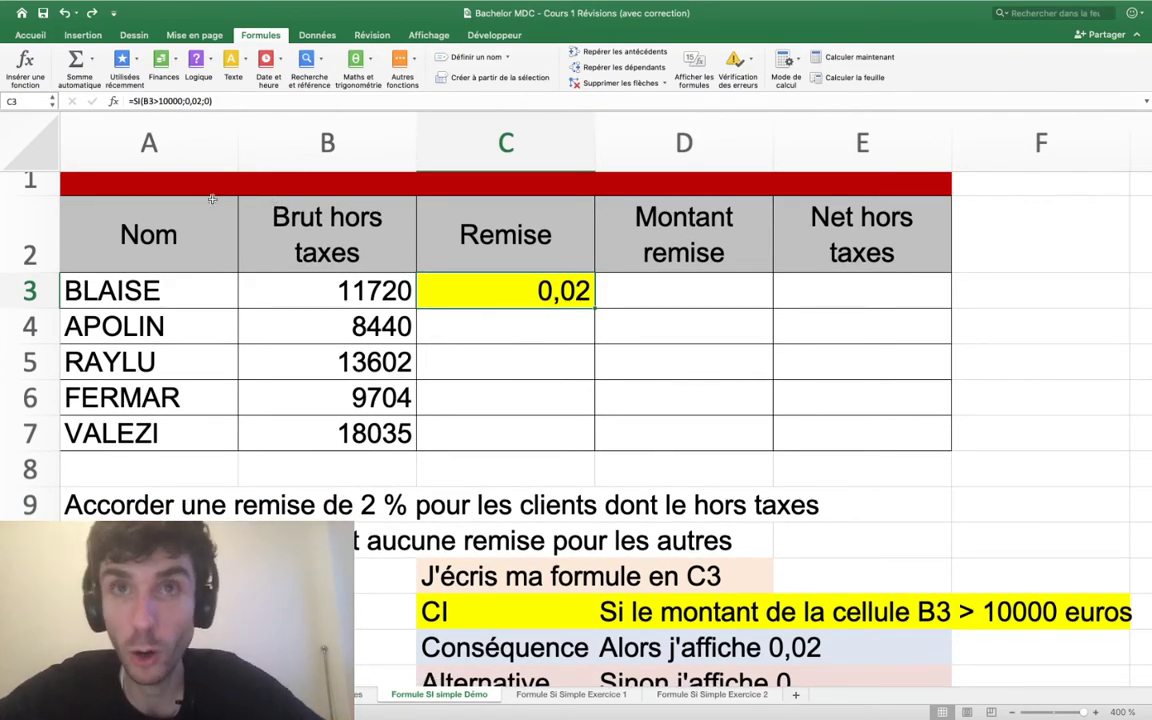
left_click(30, 35)
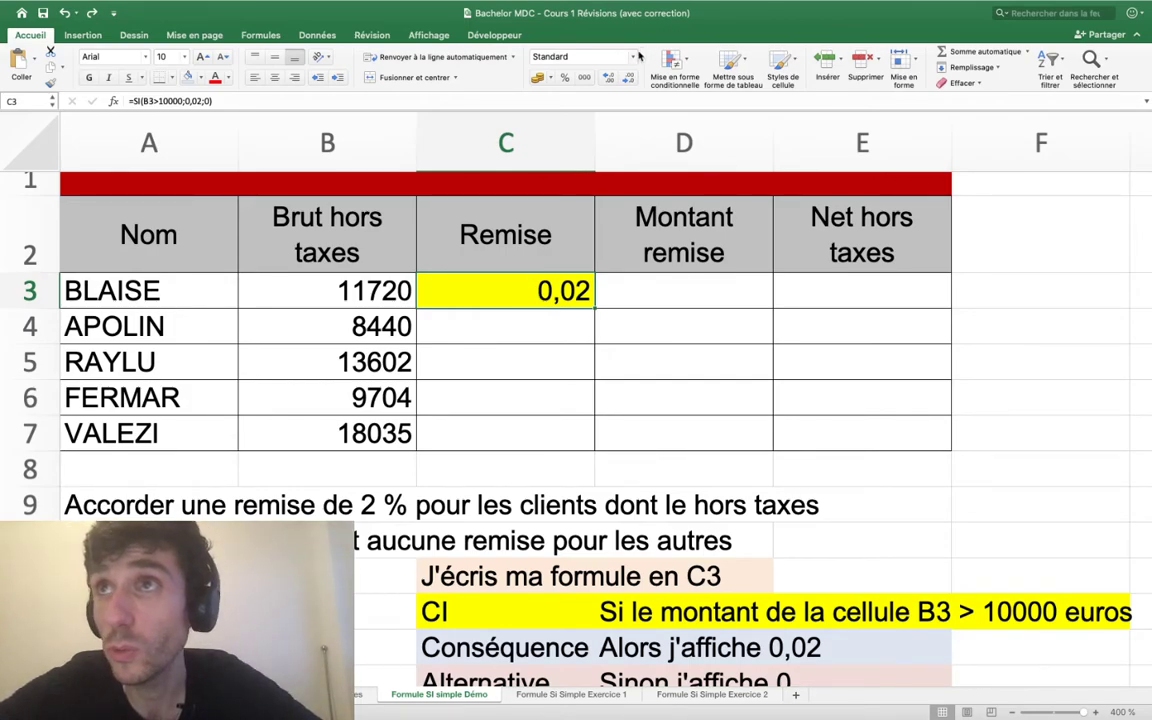
left_click(580, 57)
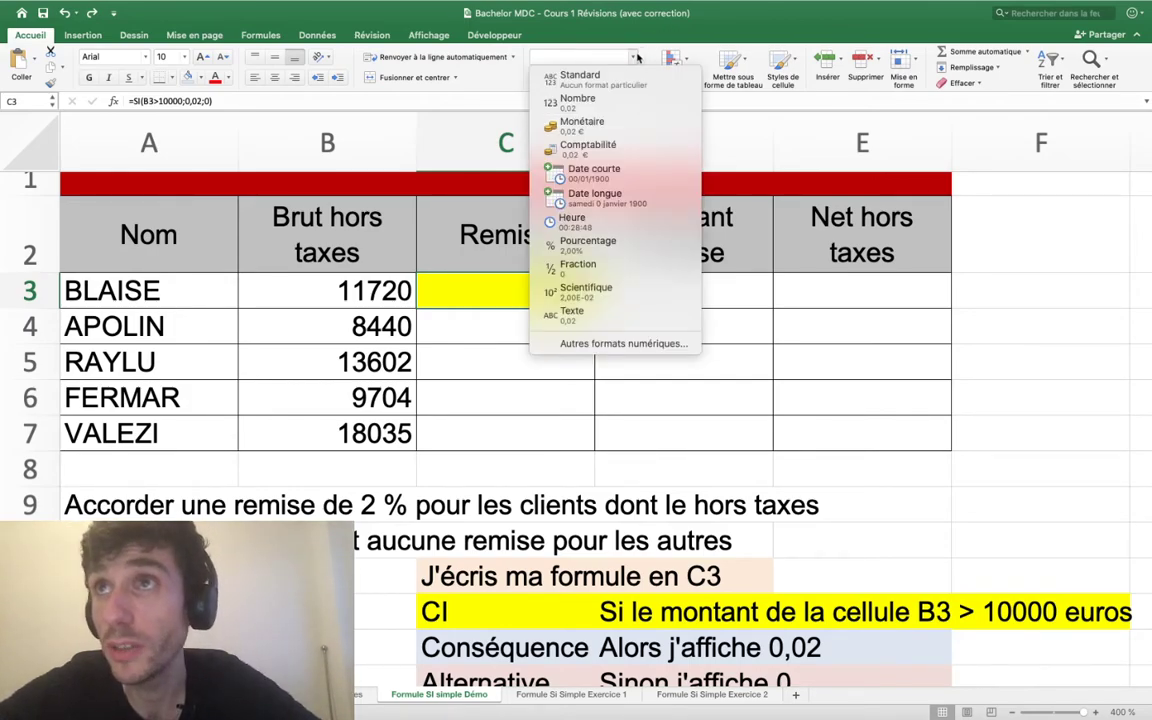
left_click(594, 244)
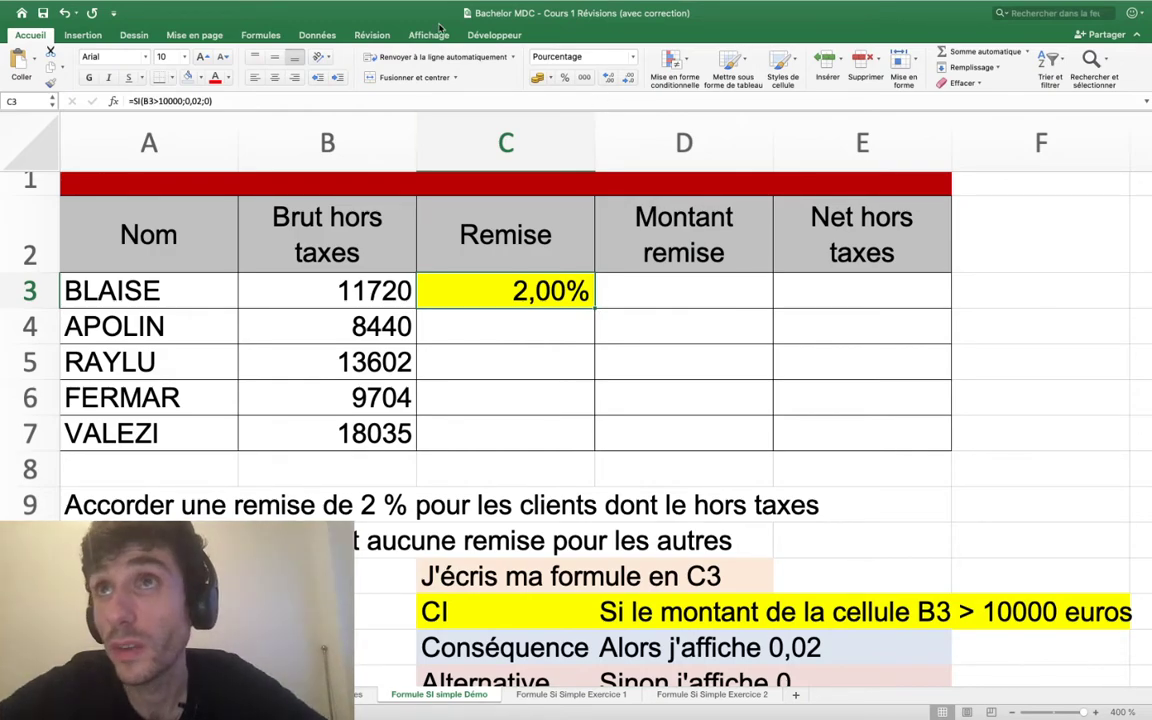
left_click(261, 35)
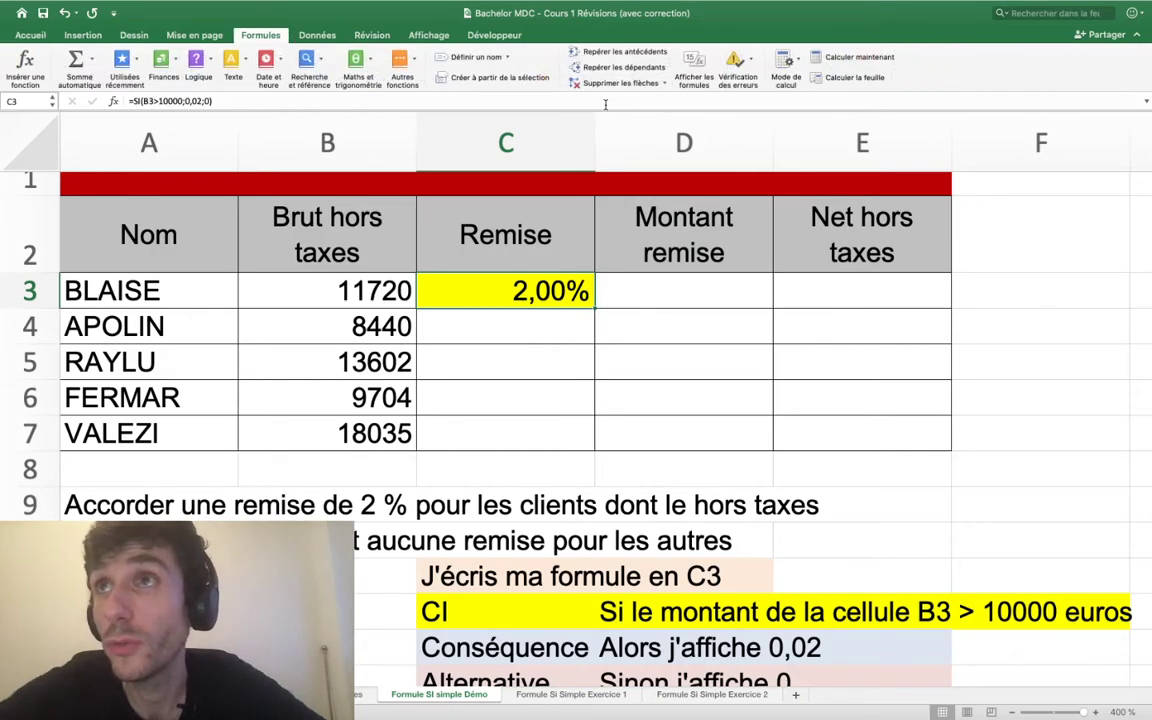
- Toggle Afficher les formules on and back off to inspect the sheet
left_click(693, 68)
scroll(767, 193, "right", 3)
scroll(767, 193, "right", 2)
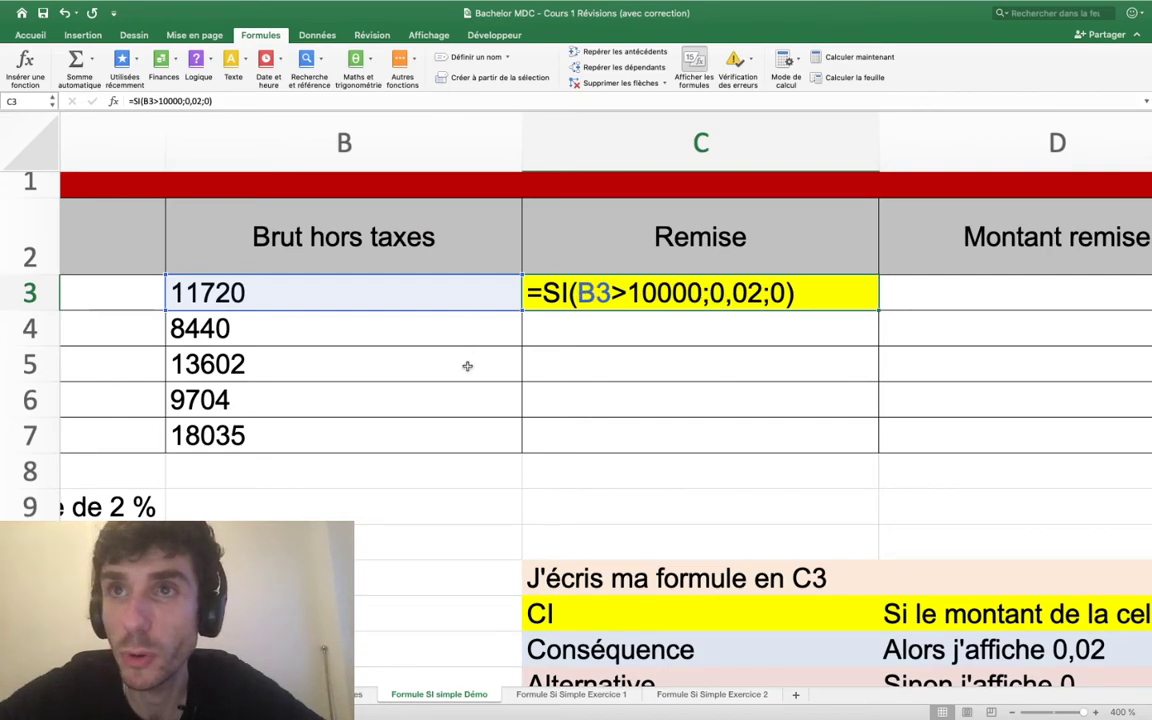
left_click(694, 66)
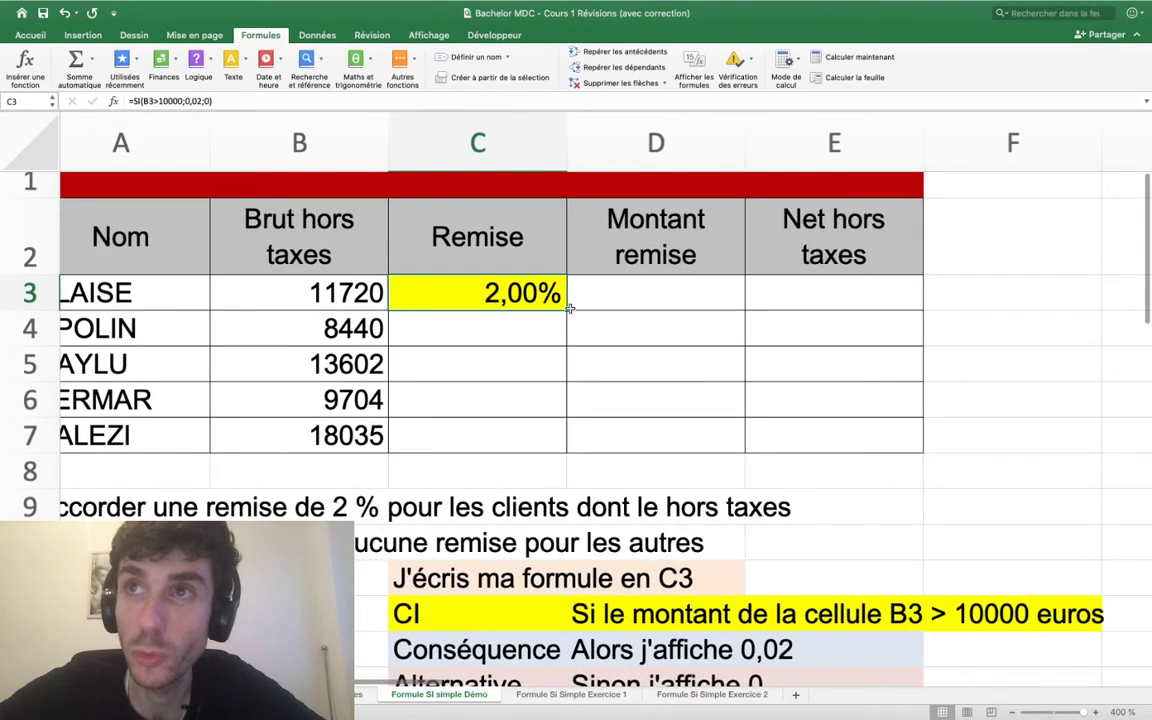
- Fill C3's SI formula down to C7, giving 2,00% or 0,00% per client
double_click(567, 310)
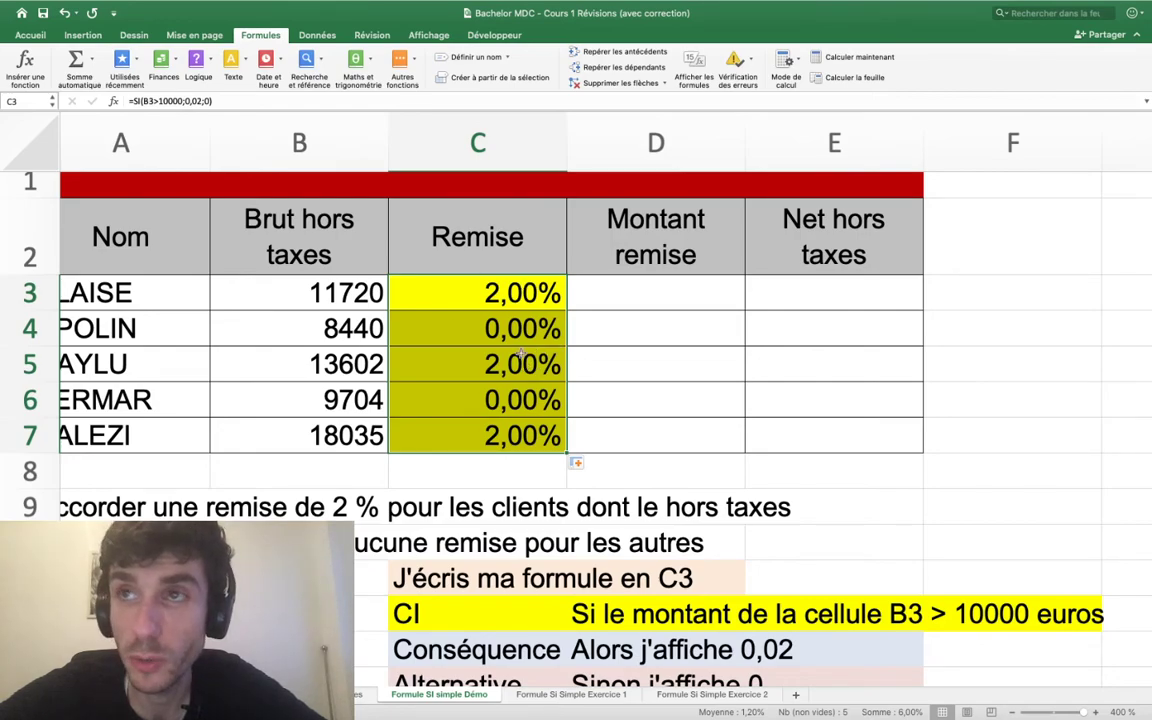
key("ctrl+z")
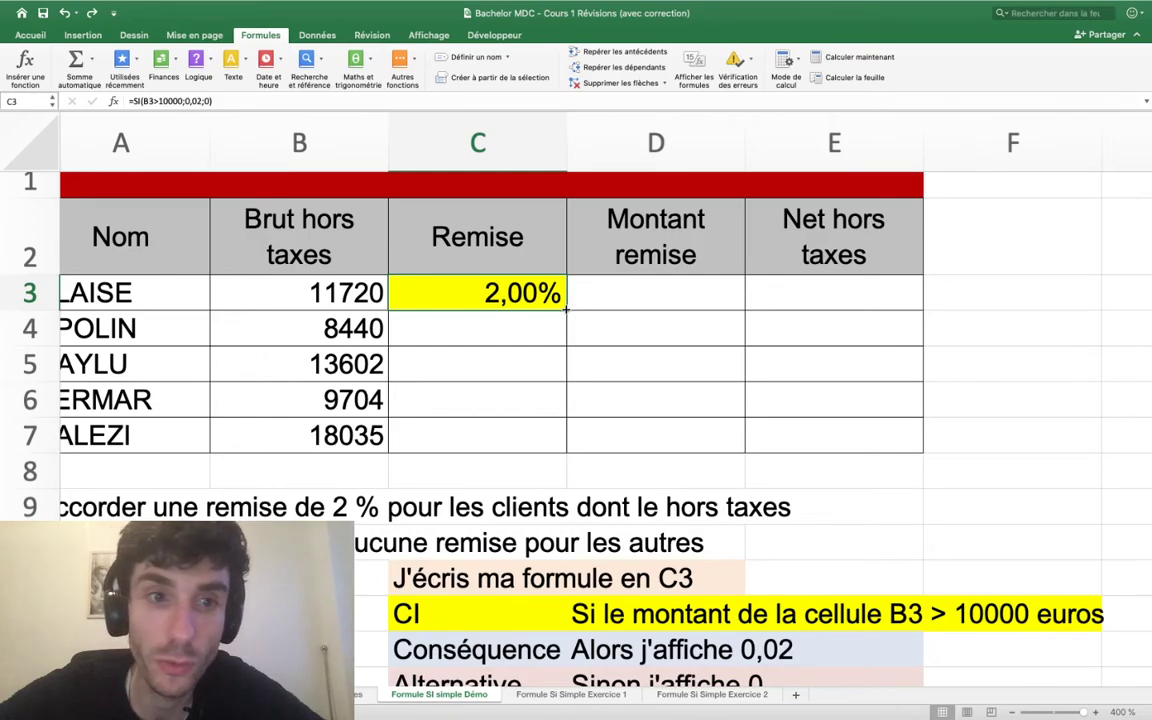
double_click(566, 310)
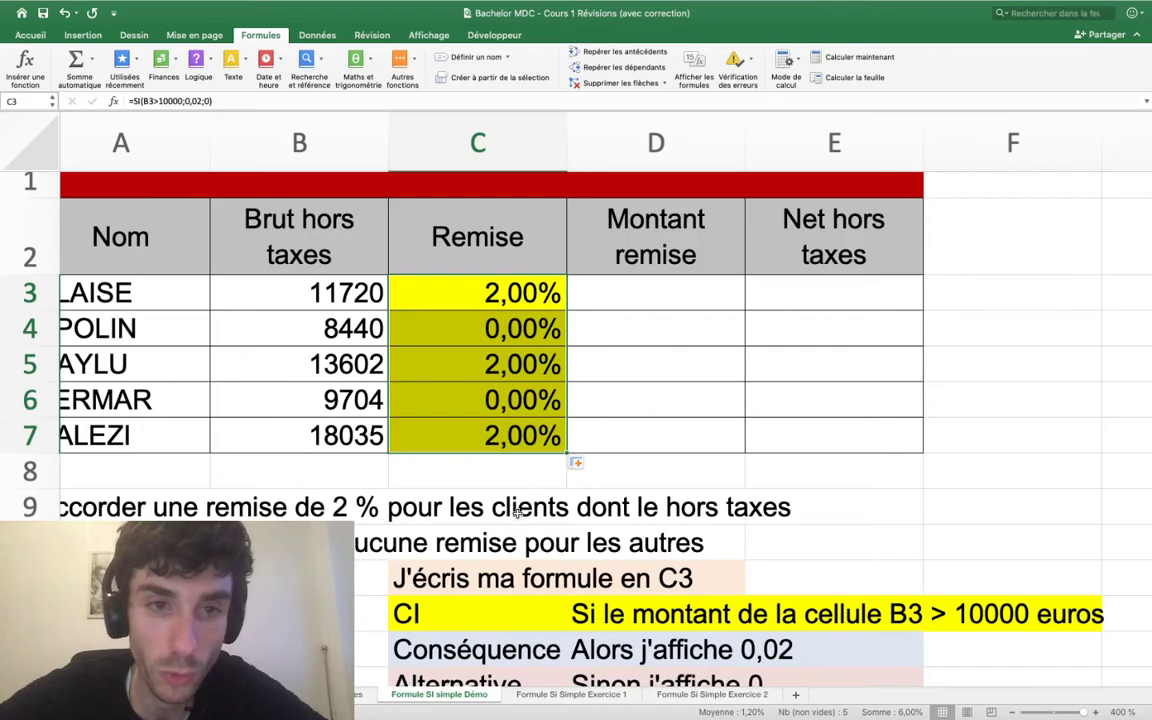
scroll(517, 510, "down", 3)
scroll(520, 511, "up", 3)
scroll(524, 512, "up", 1)
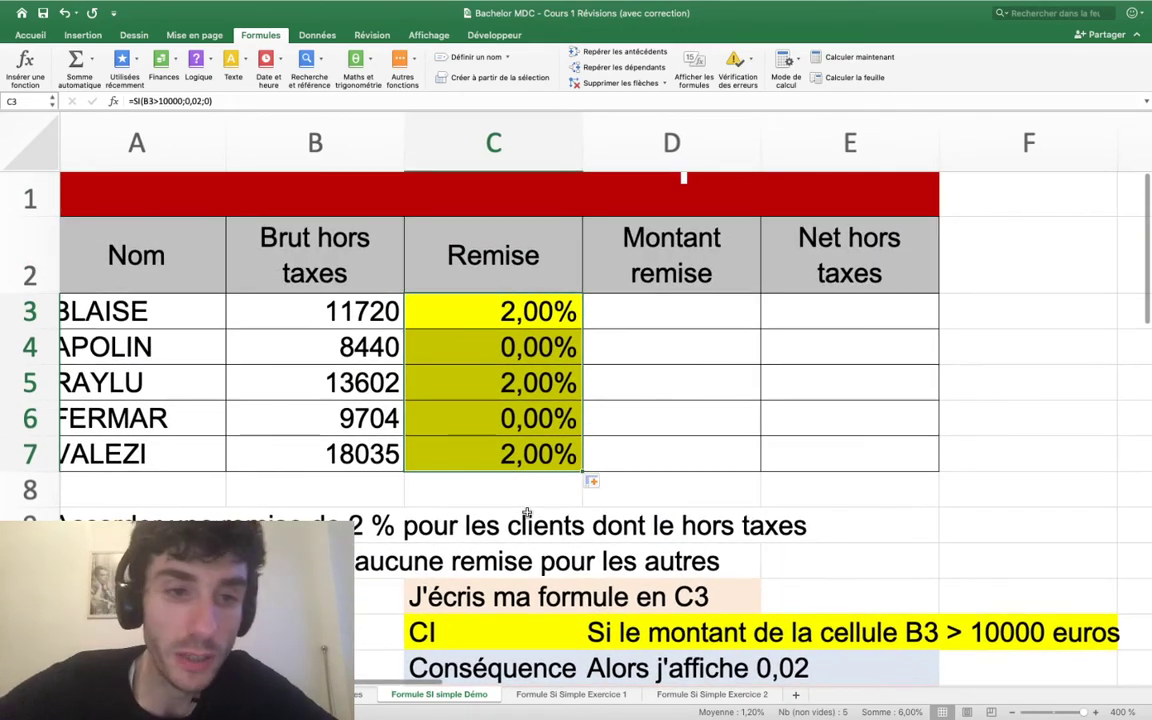
scroll(527, 513, "left", 1)
scroll(527, 513, "down", 1)
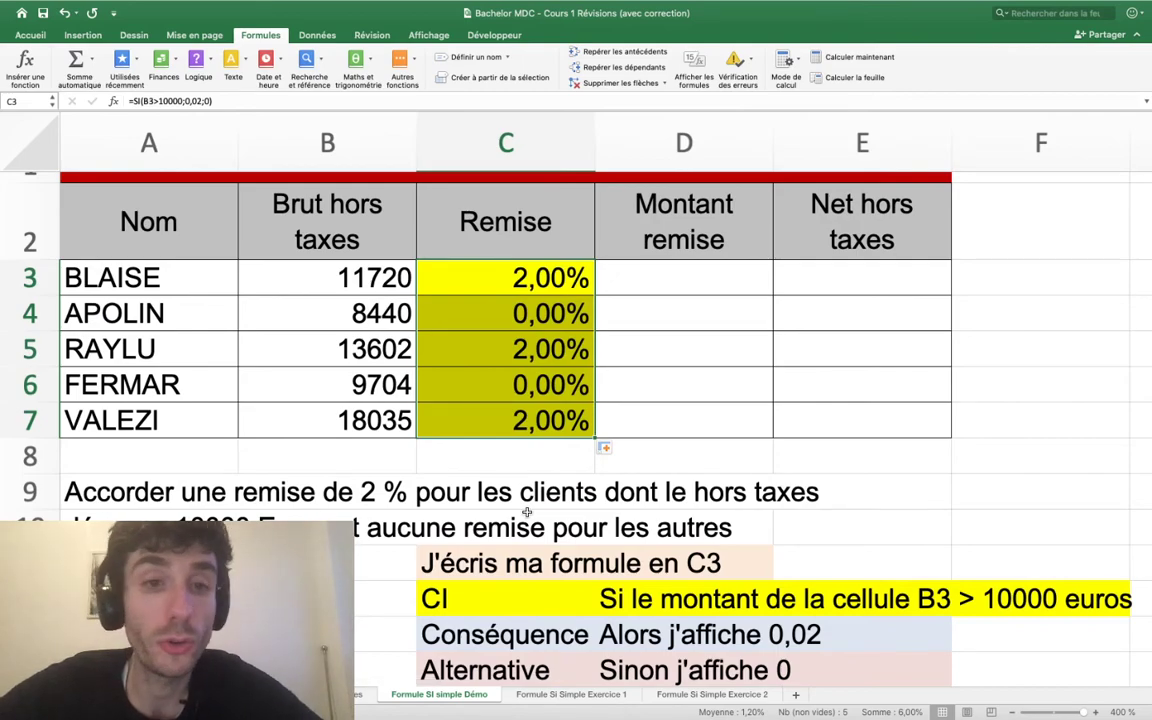
- Enter =C3*B3 in D3 and fill it to D7: 234,4, 0, 272,04, 0, 360,7
left_click(682, 281)
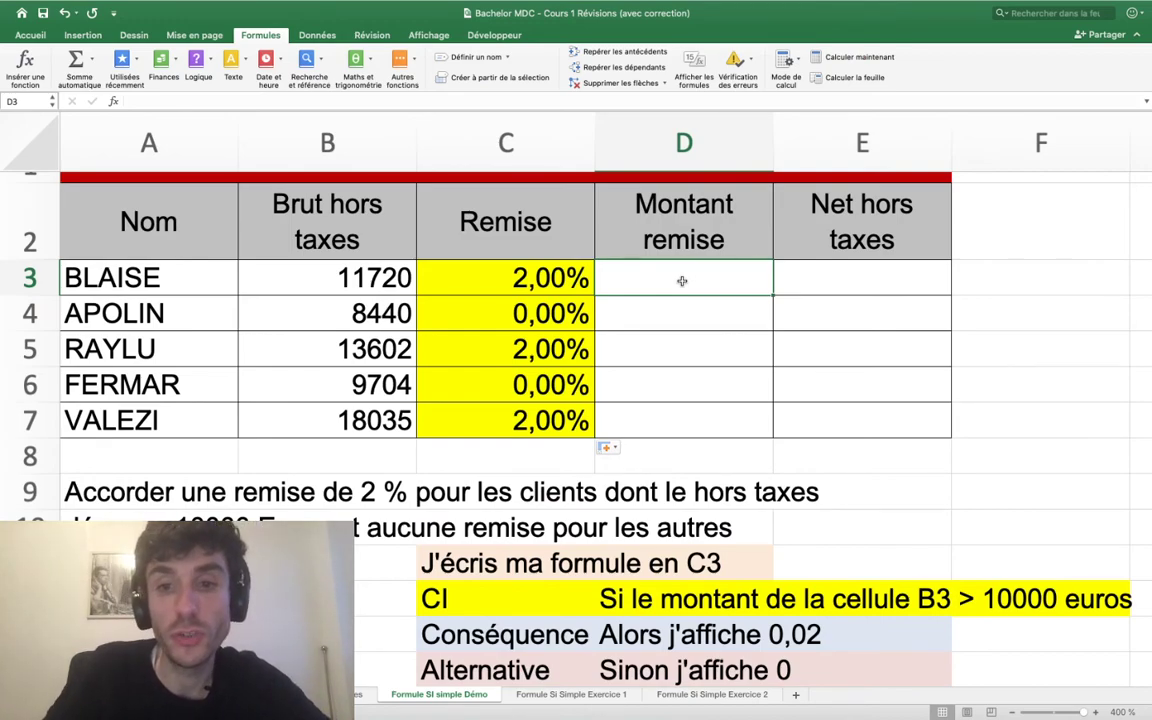
type("=")
key("Left")
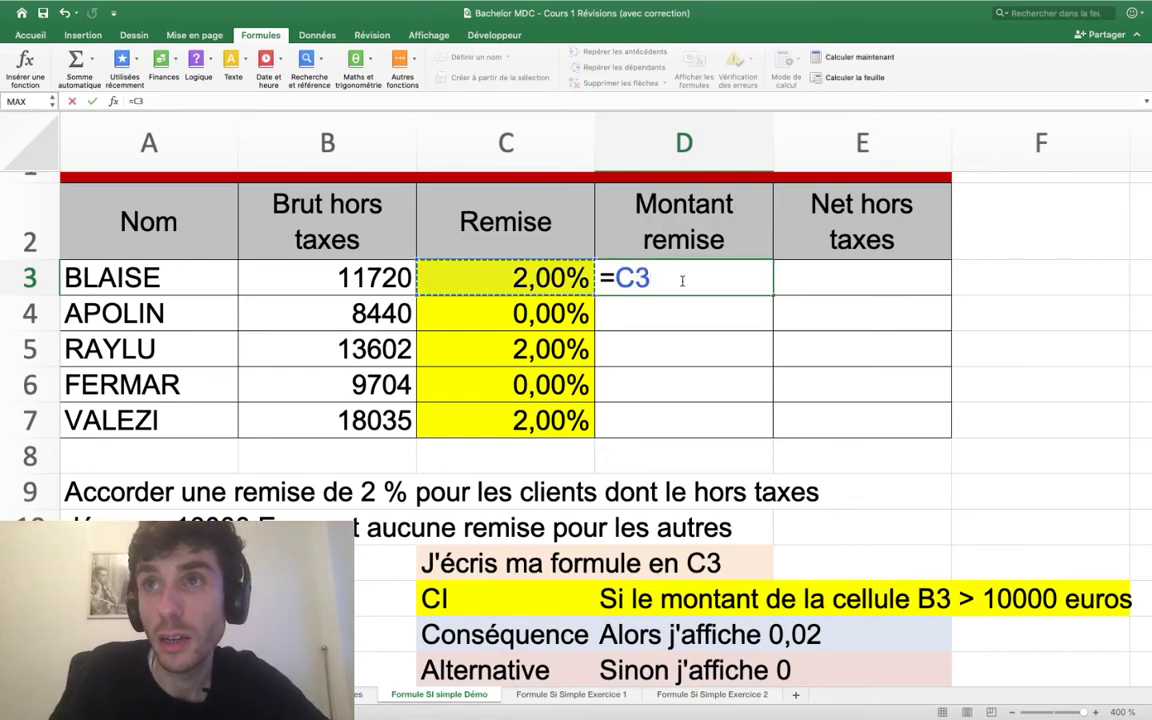
type("*")
key("Left")
key("Left")
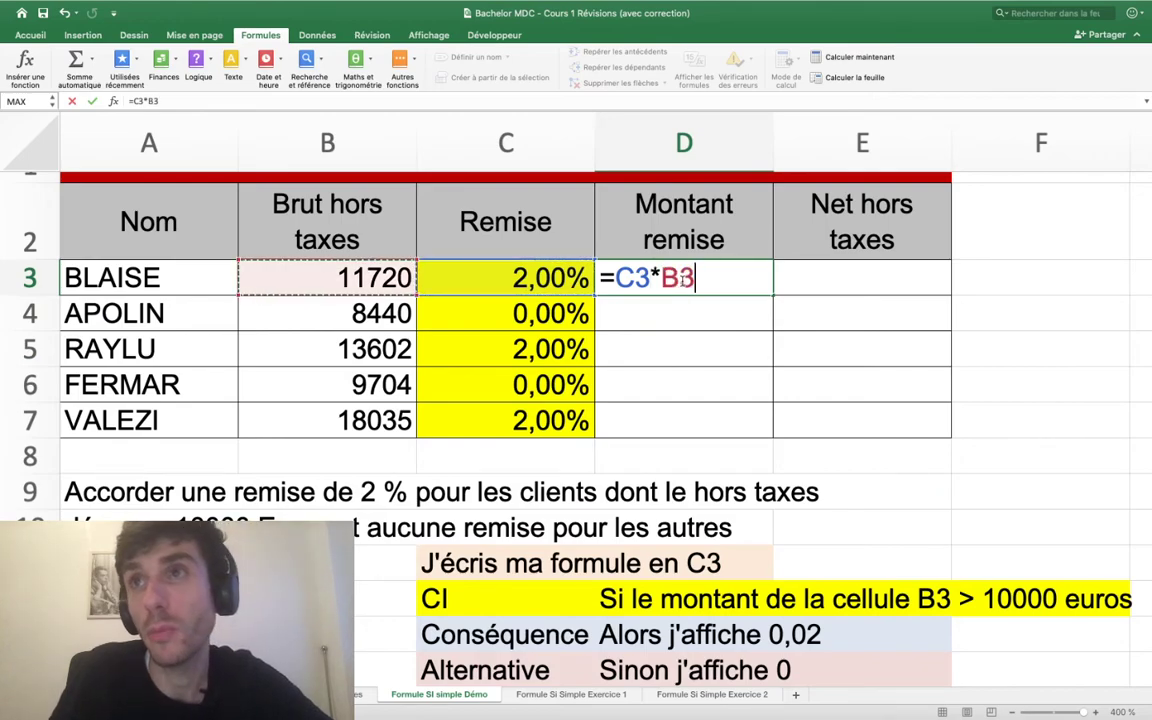
key("Return")
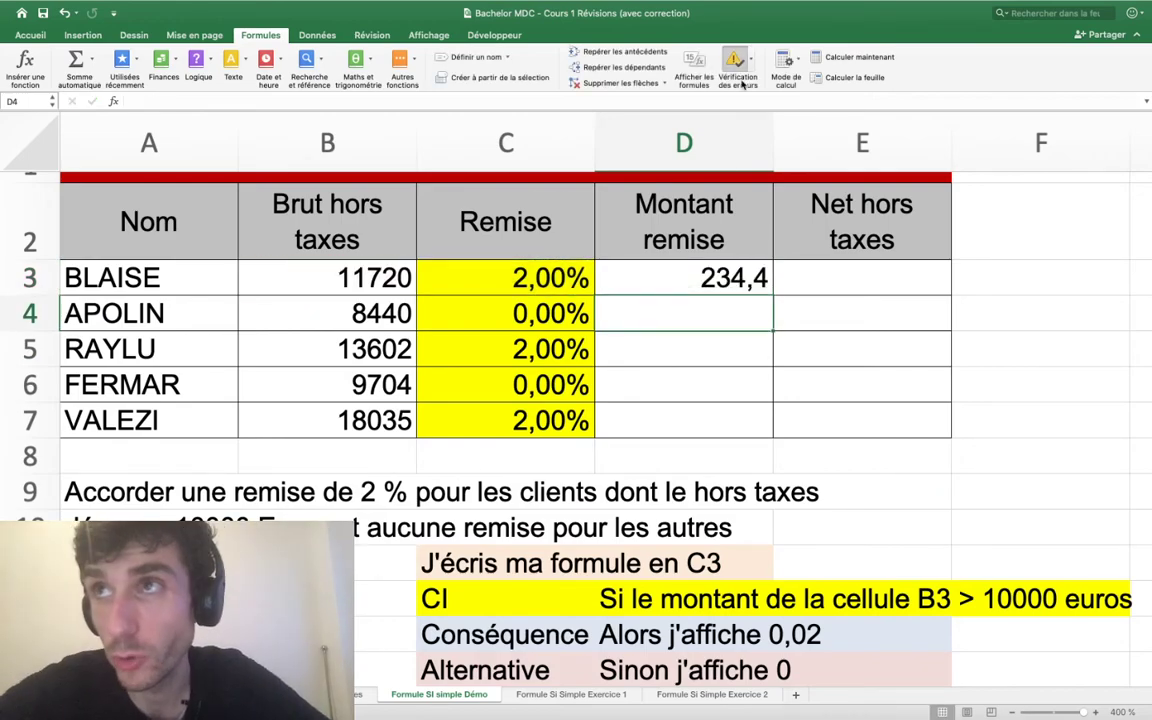
left_click(737, 65)
left_click(700, 239)
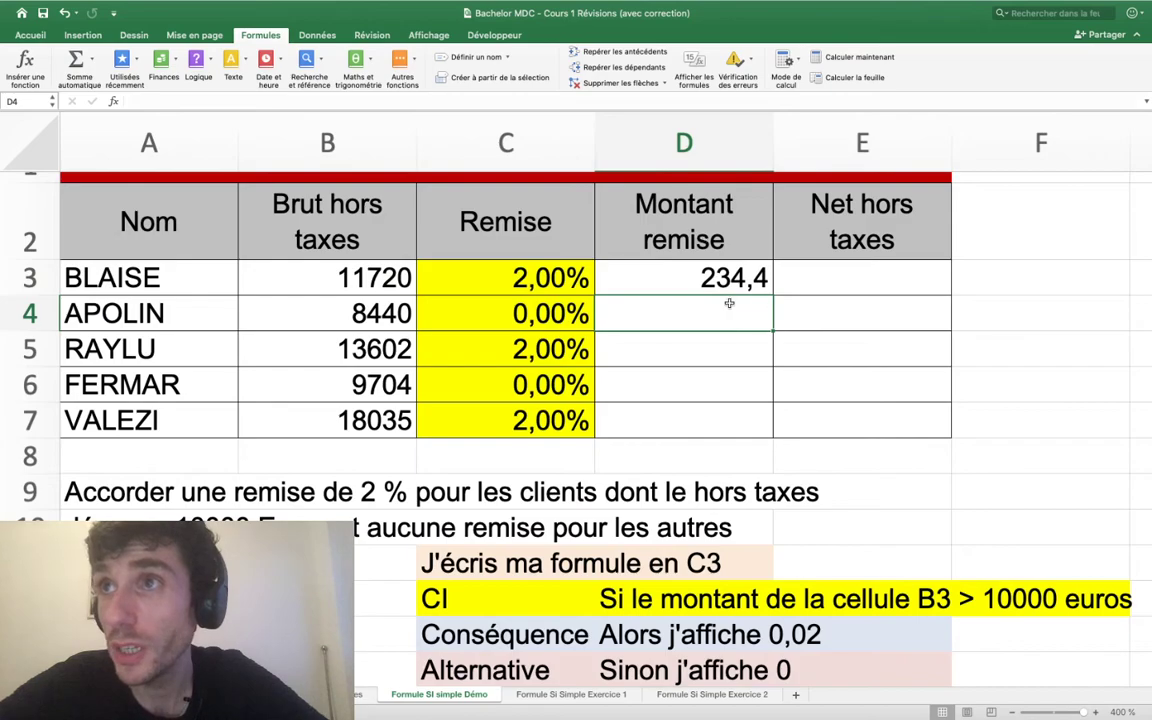
left_click(735, 288)
double_click(773, 295)
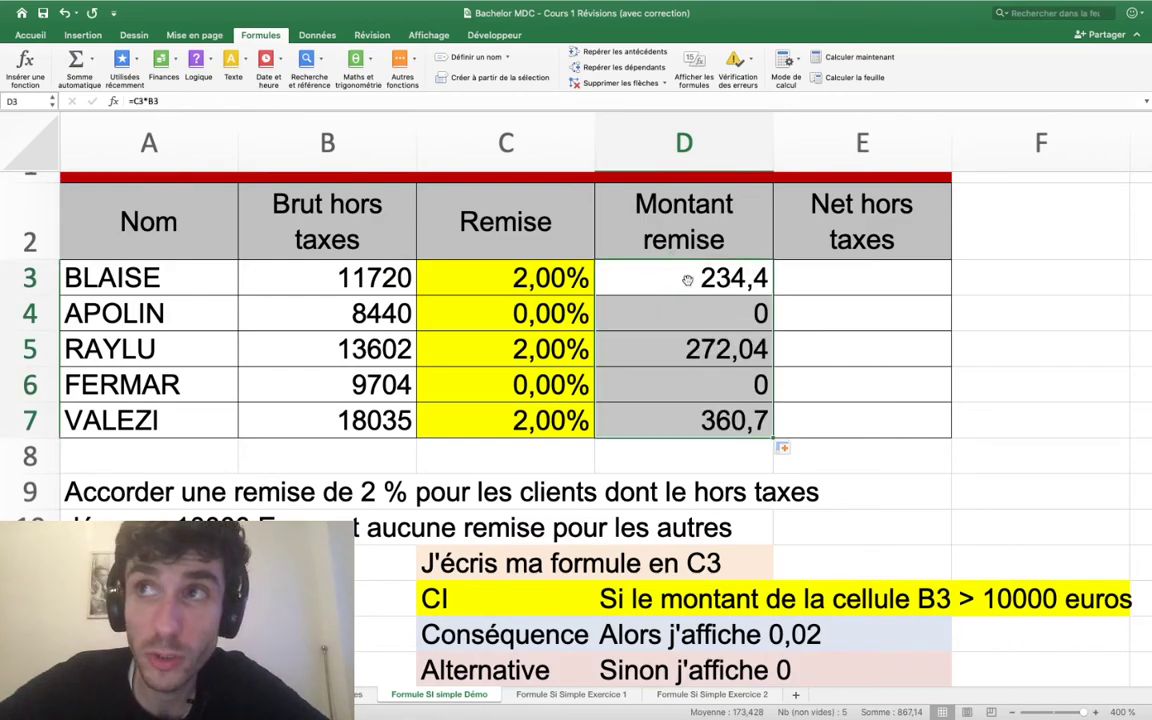
- Enter =B3-D3 in E3 and fill it to E7, from 11485,6 to 17674,3
left_click(796, 293)
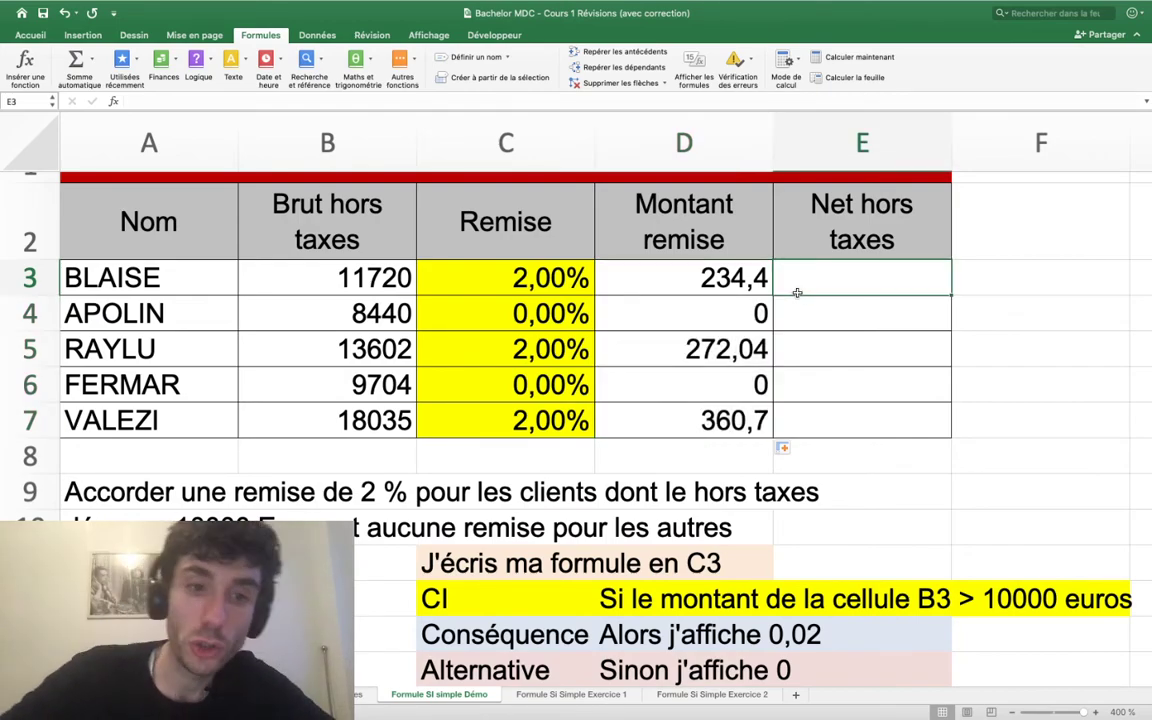
type("=")
key("Left")
key("Left")
key("Left")
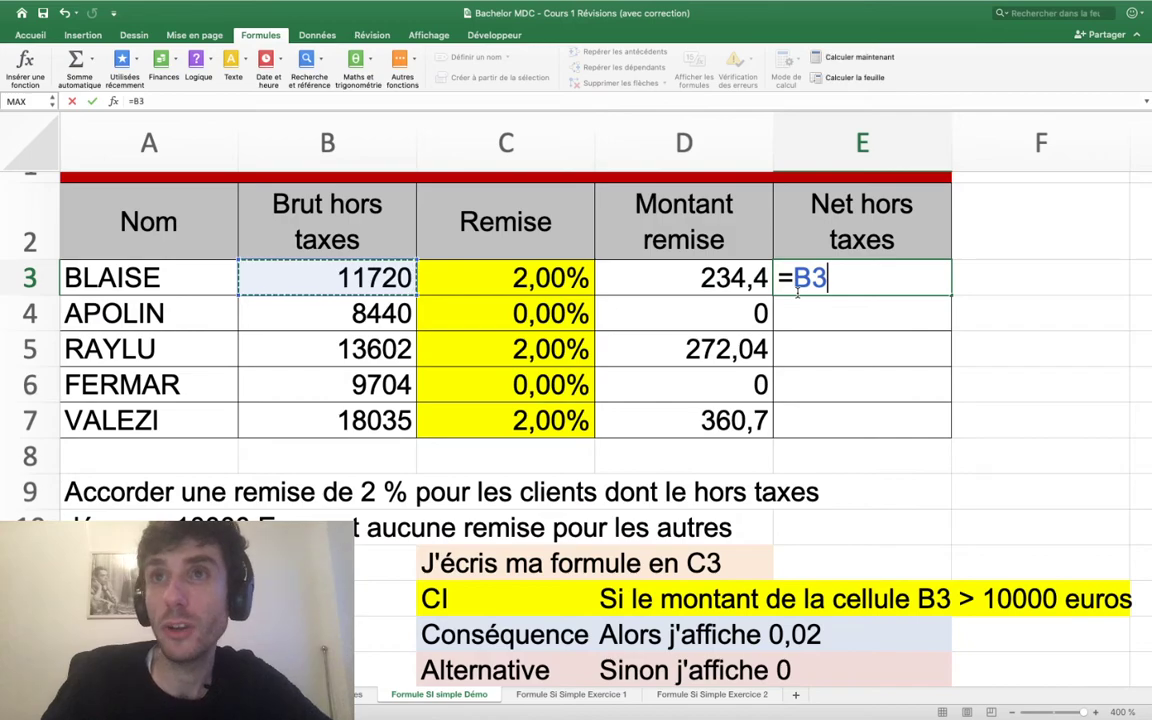
type("-")
key("Left")
key("Left")
key("Right")
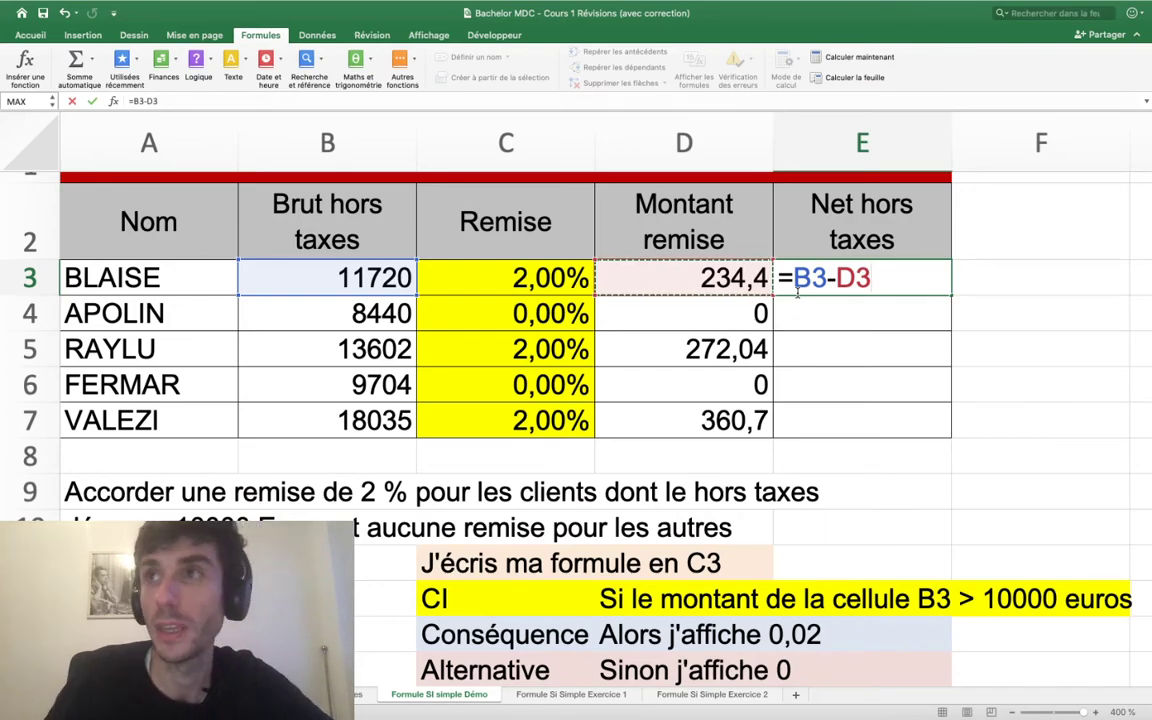
key("Return")
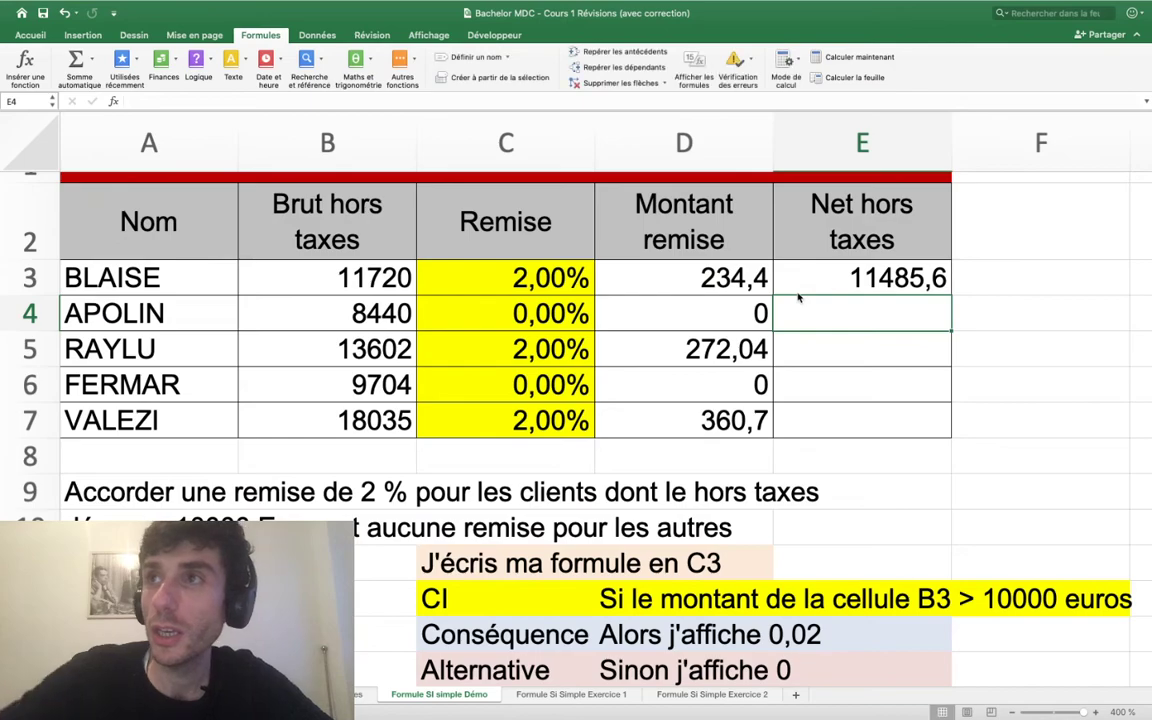
left_click(800, 279)
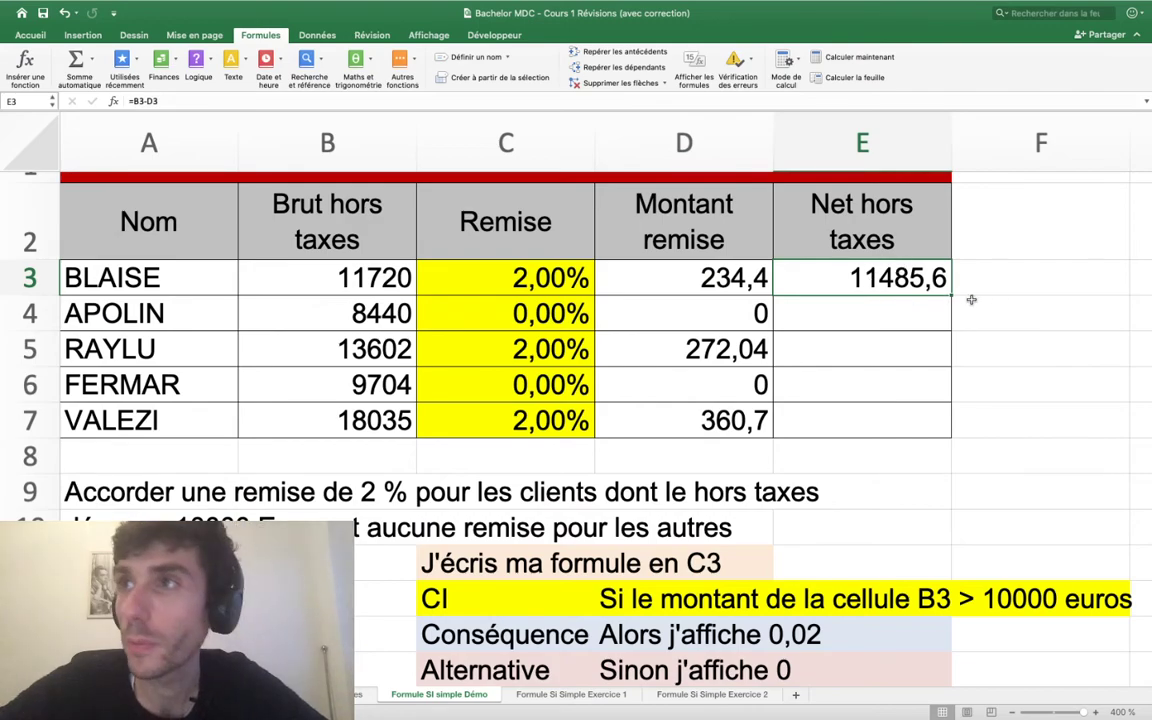
double_click(950, 295)
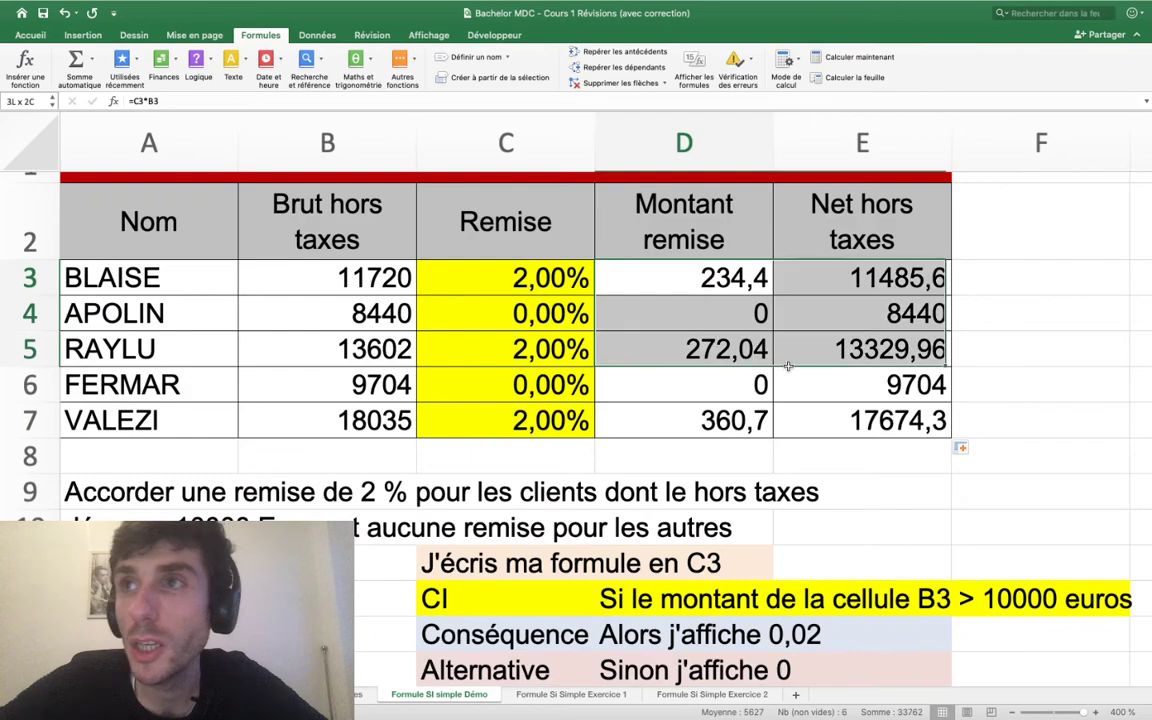
left_click_drag(707, 279, 747, 305)
left_click_drag(672, 276, 790, 418)
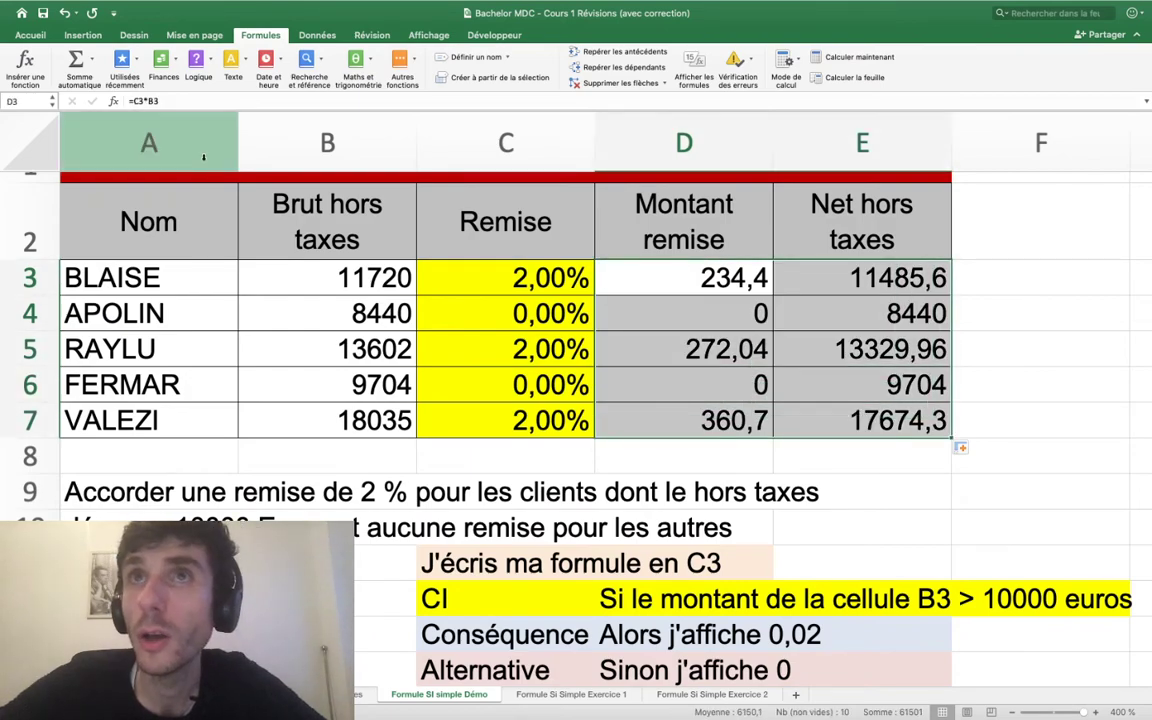
- Format the discount amounts and net values D3:E7 as Monétaire euros
left_click(28, 35)
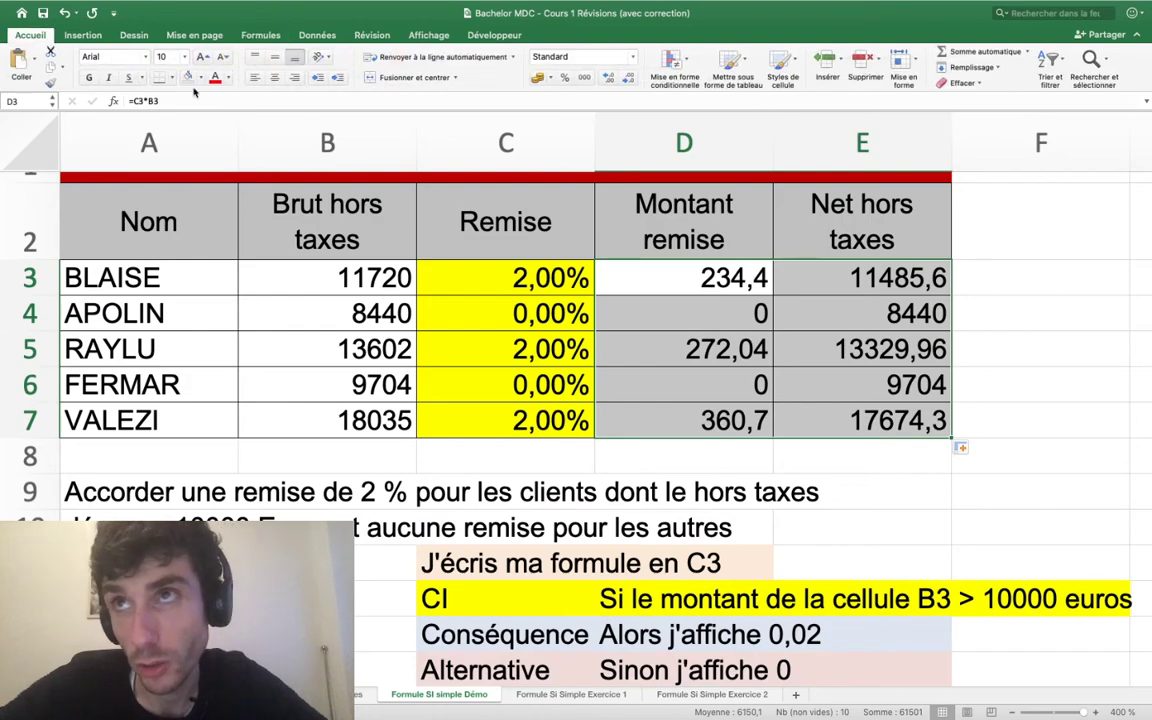
left_click(634, 56)
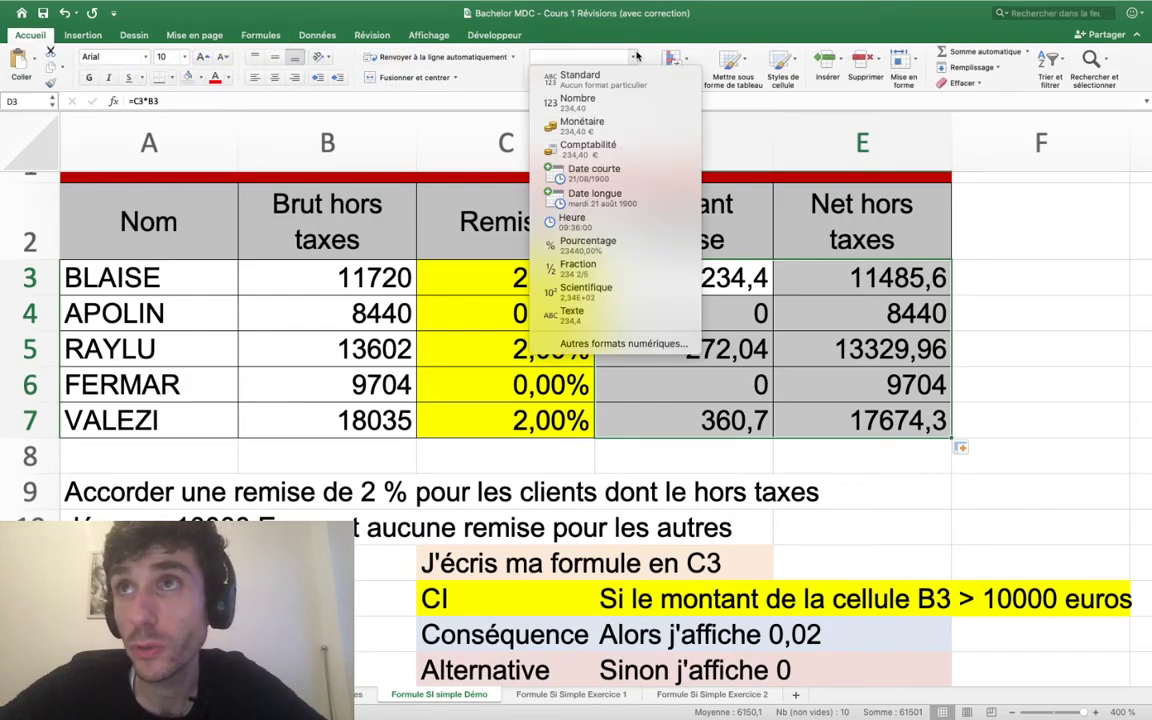
left_click(590, 130)
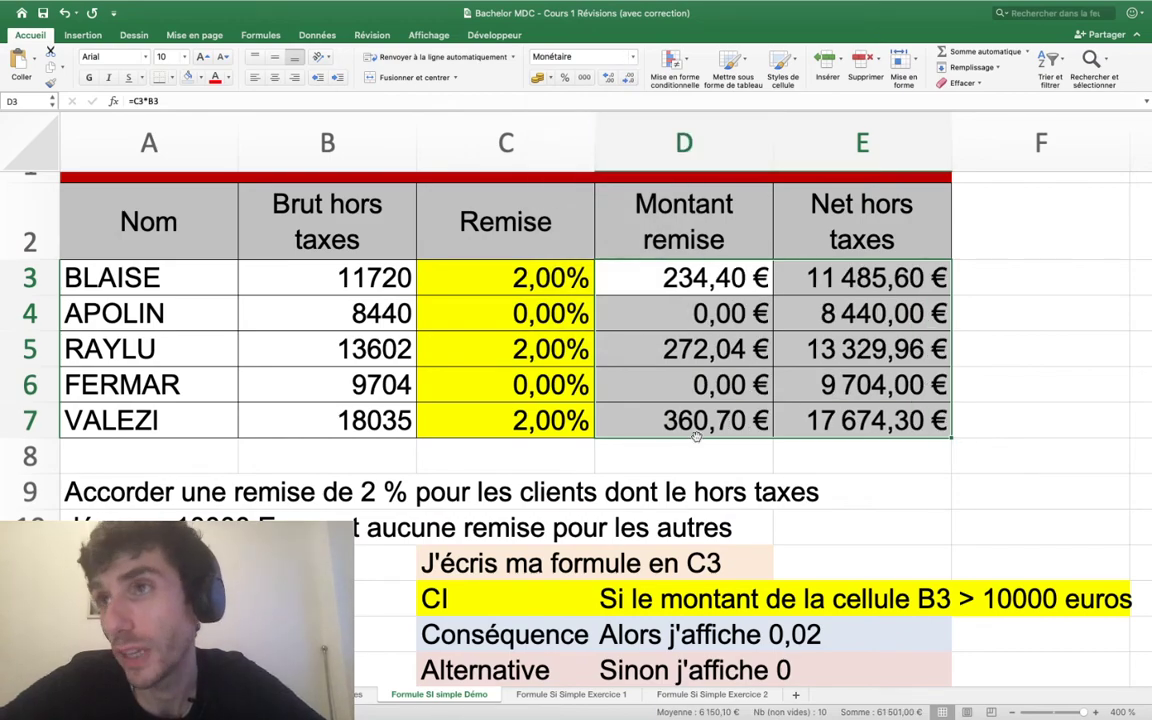
- Apply euro Comptabilité format to the gross amounts B3:B7
left_click(395, 278)
left_click_drag(395, 278, 395, 418)
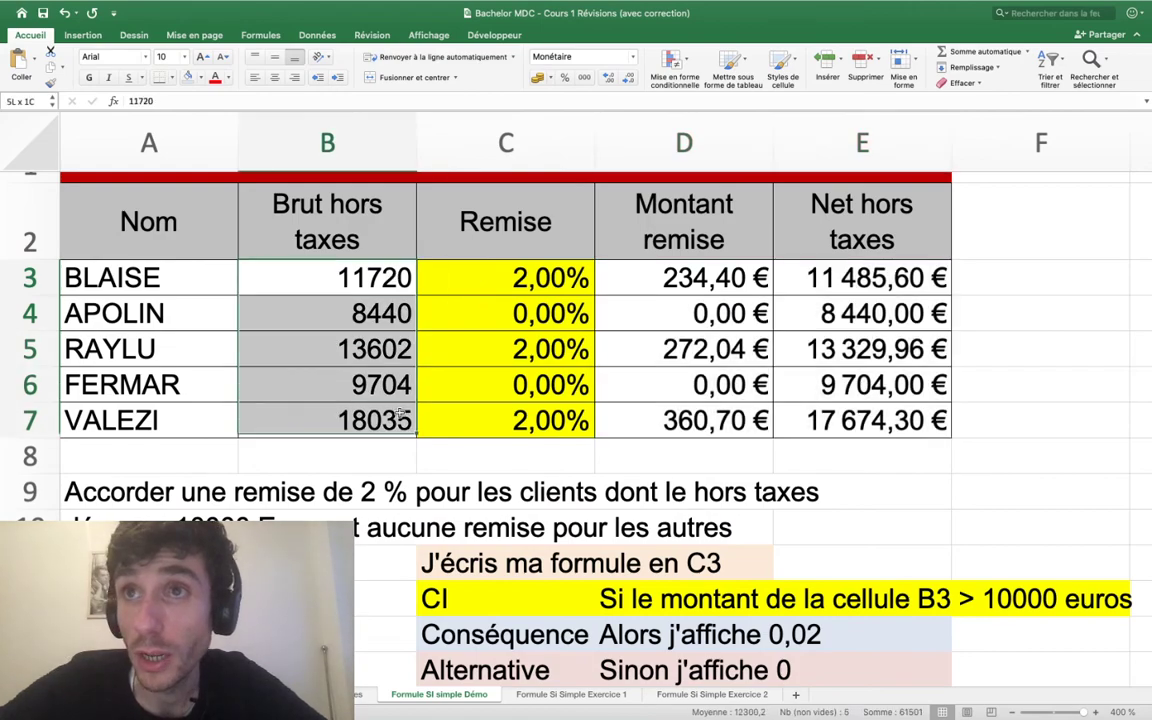
left_click(539, 79)
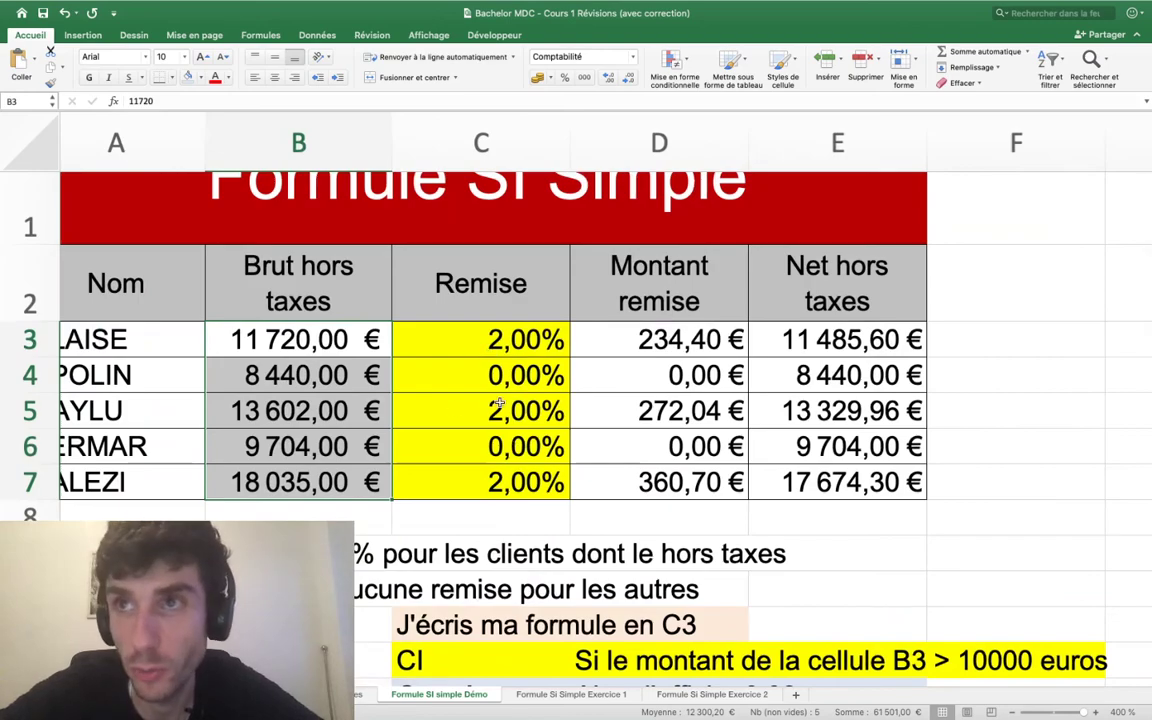
left_click_drag(469, 344, 475, 487)
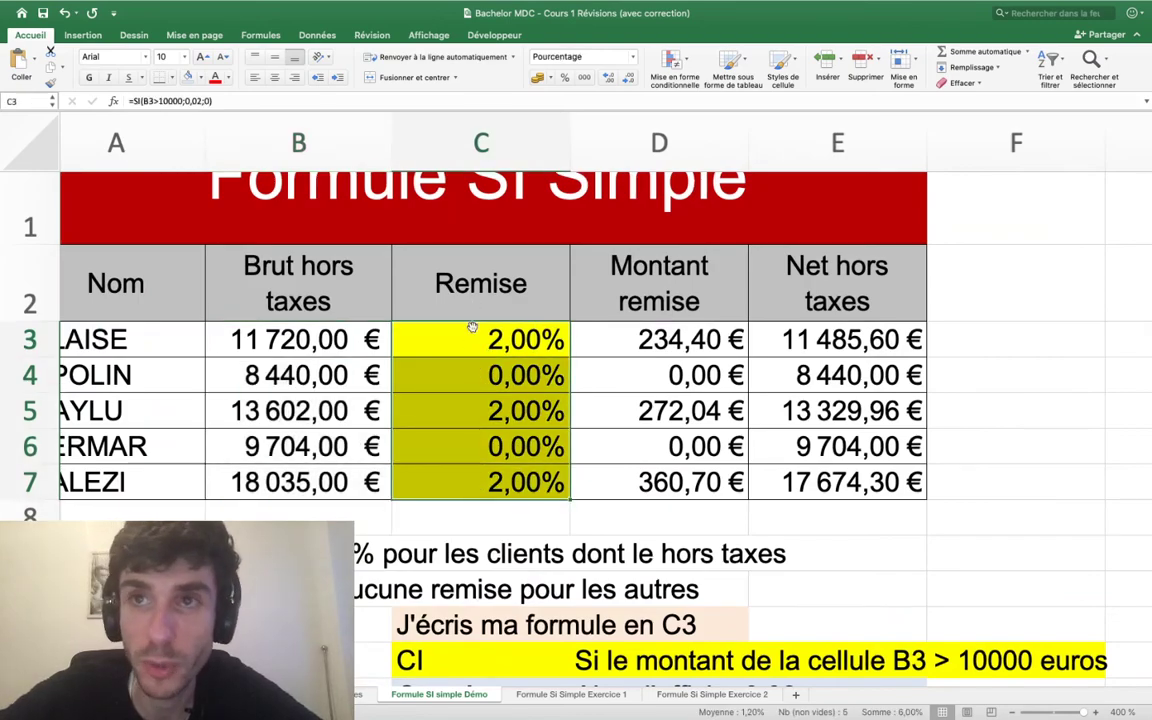
scroll(467, 423, "left", 2)
scroll(467, 423, "down", 1)
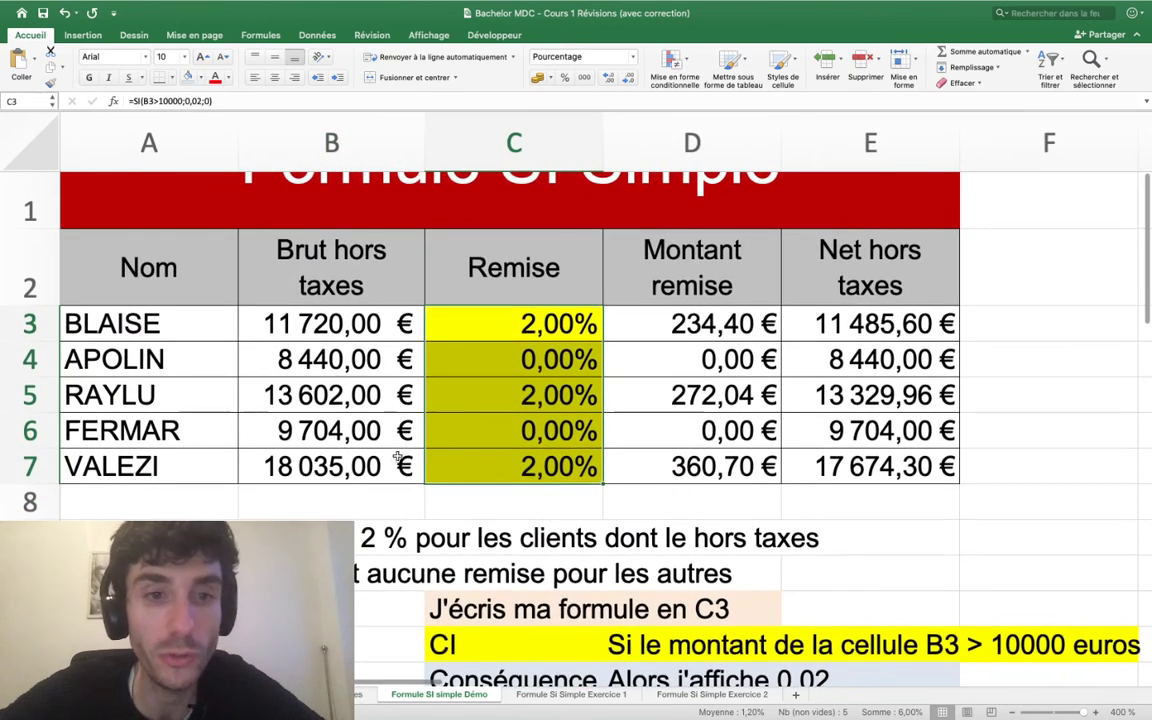
scroll(398, 458, "down", 3)
scroll(428, 508, "up", 4)
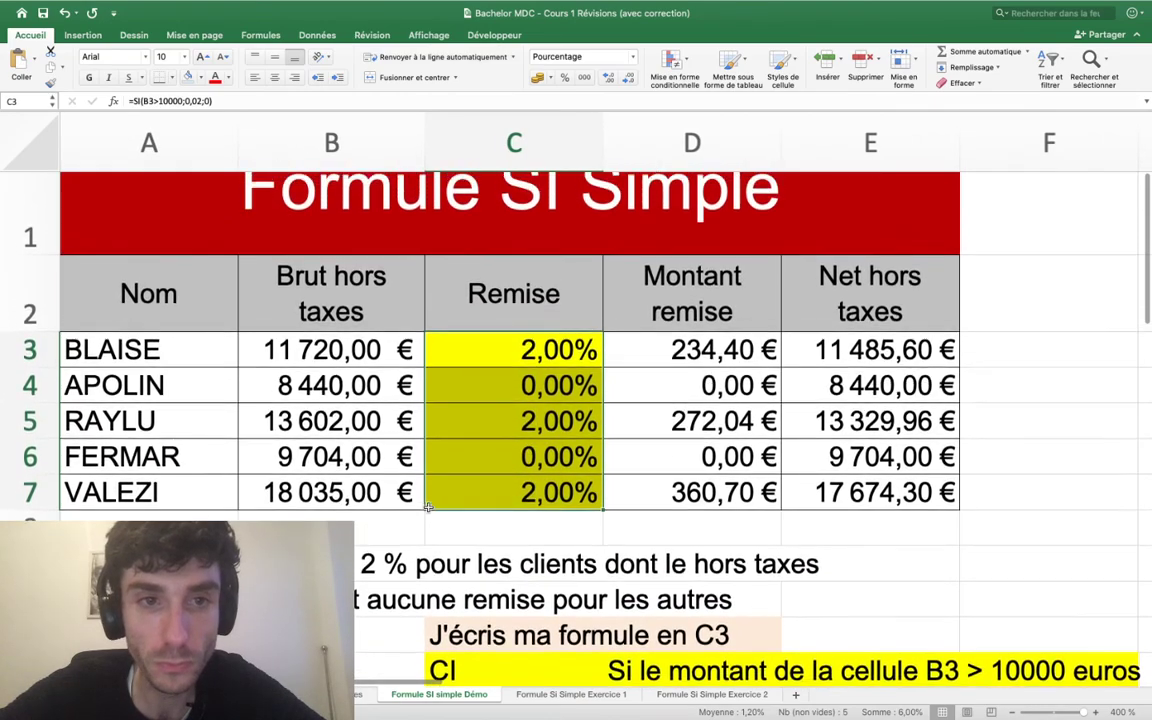
scroll(428, 508, "up", 2)
scroll(428, 510, "down", 3)
scroll(428, 510, "down", 1)
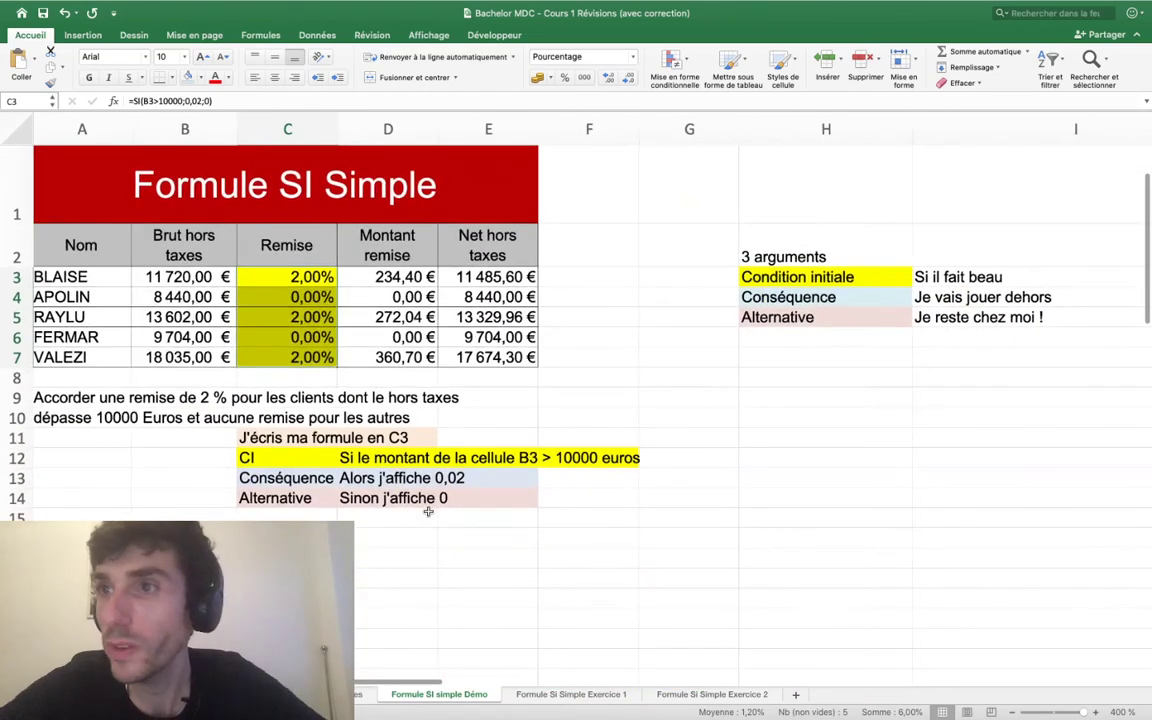
- Switch to the Formule Si Simple Exercice 2 sheet via the Exercice 1 tab
left_click(569, 694)
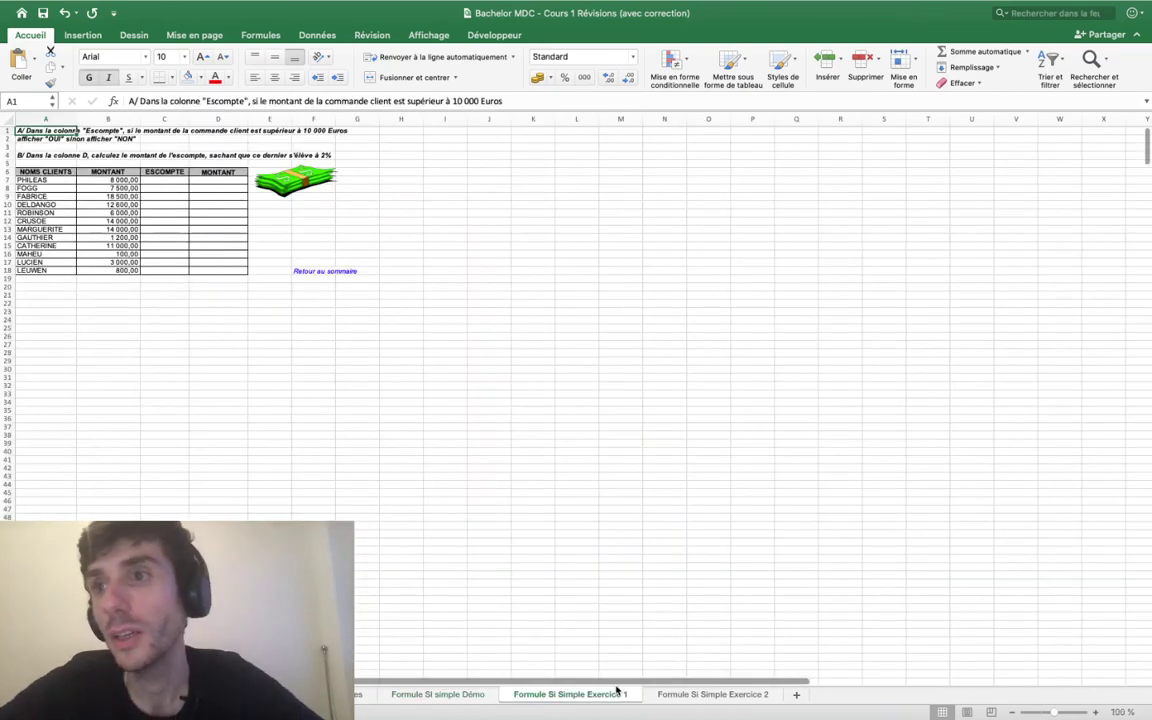
left_click(680, 694)
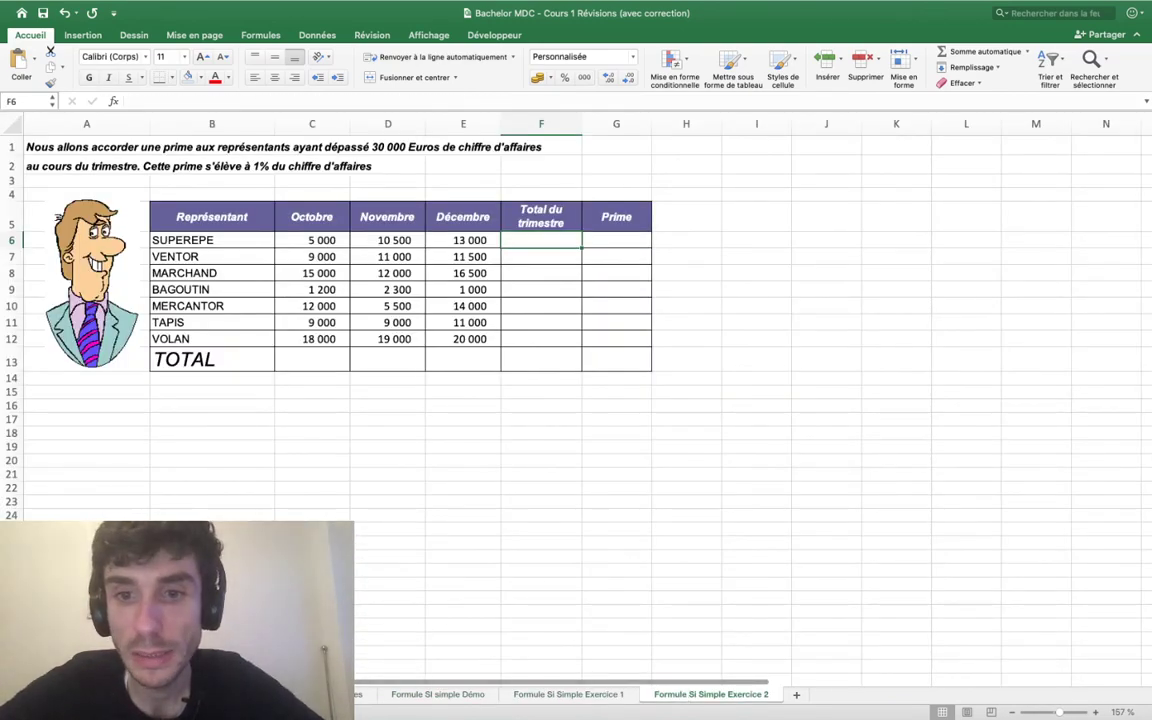